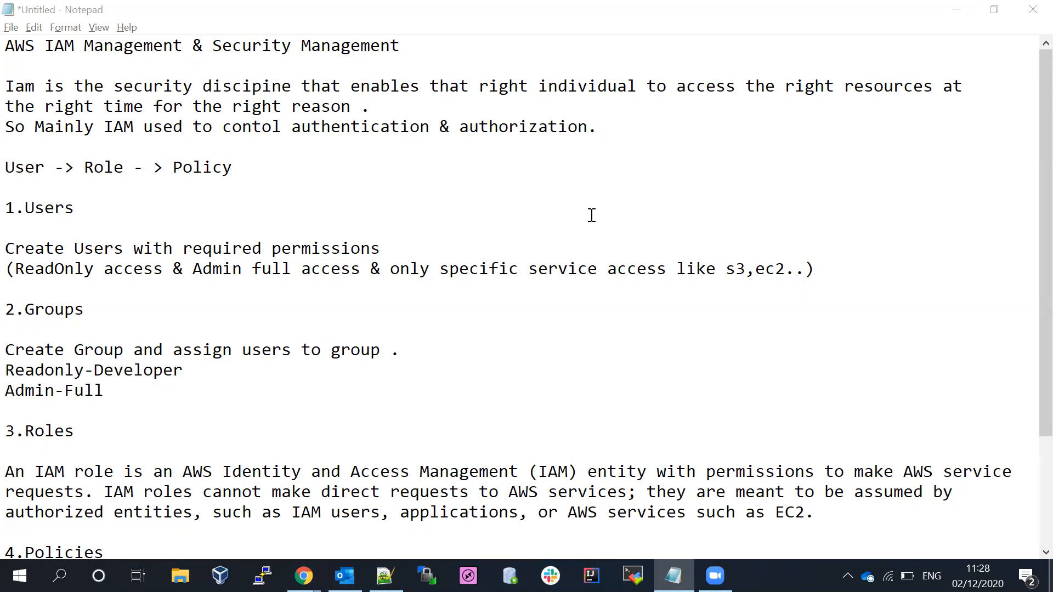
Review the IAM notes on users, groups, roles and policies
{"action": "left_click_drag", "start_coordinate": [77, 208], "coordinate": [6, 208]}
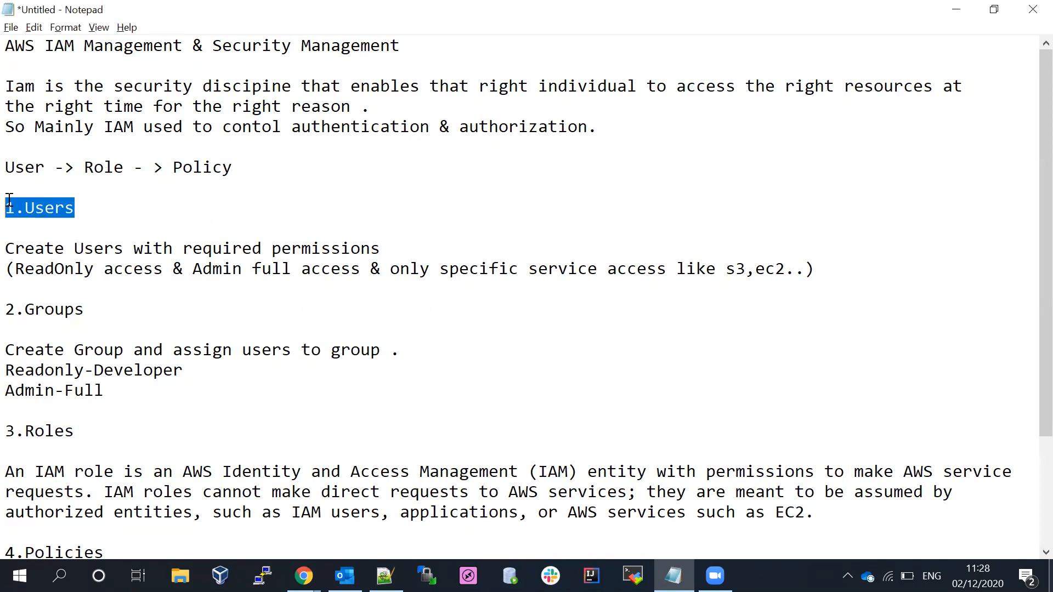
{"action": "left_click", "coordinate": [63, 236]}
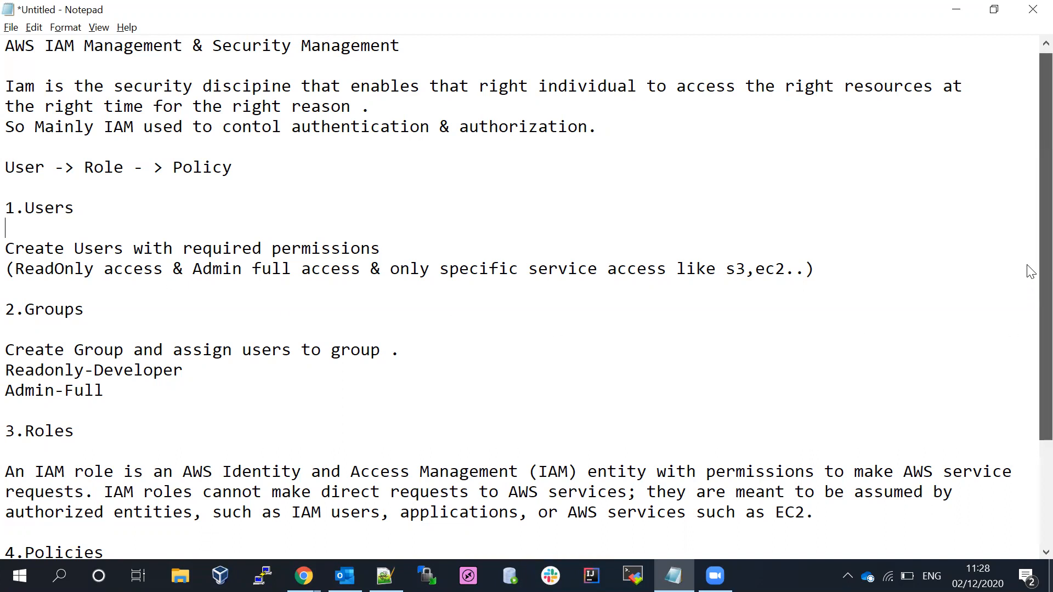
{"action": "left_click_drag", "start_coordinate": [1029, 264], "coordinate": [1028, 336]}
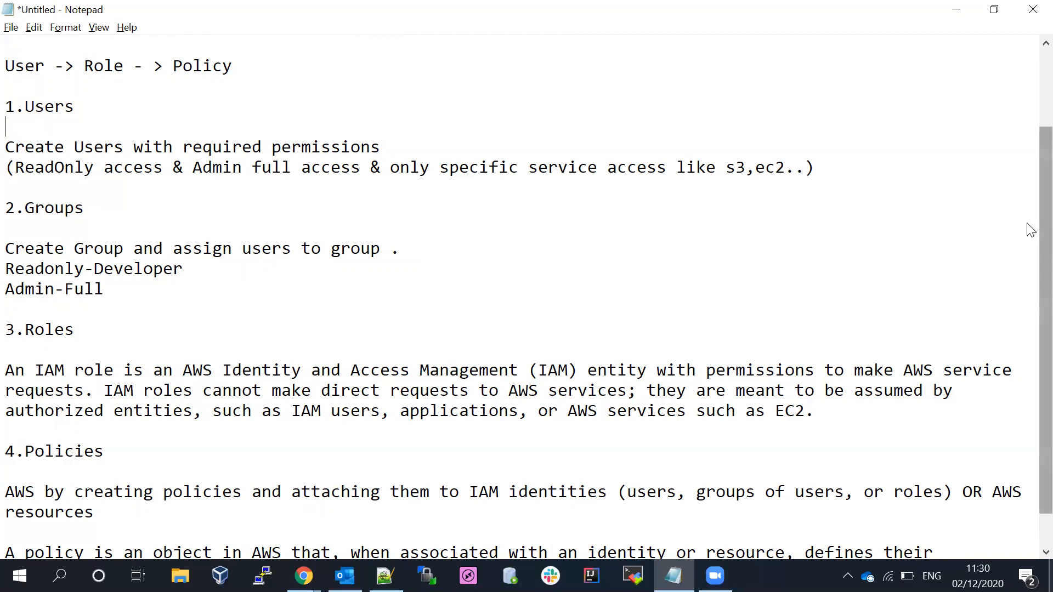
{"action": "scroll", "coordinate": [1027, 327], "scroll_direction": "down", "scroll_amount": 1}
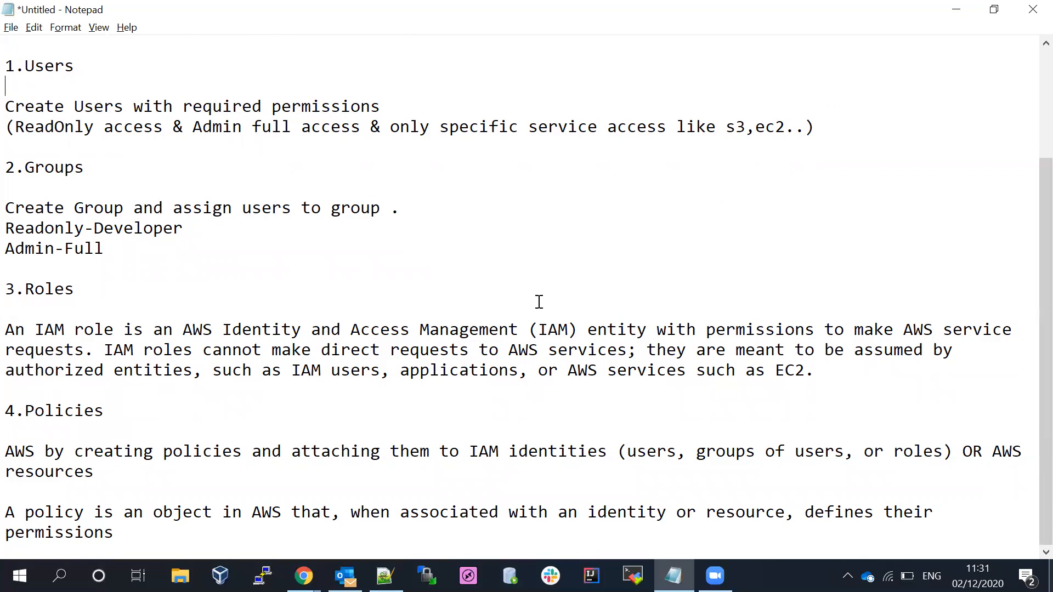
Switch to the IAM Management Console in Chrome and start adding a user named readonly
{"action": "mouse_move", "coordinate": [303, 576]}
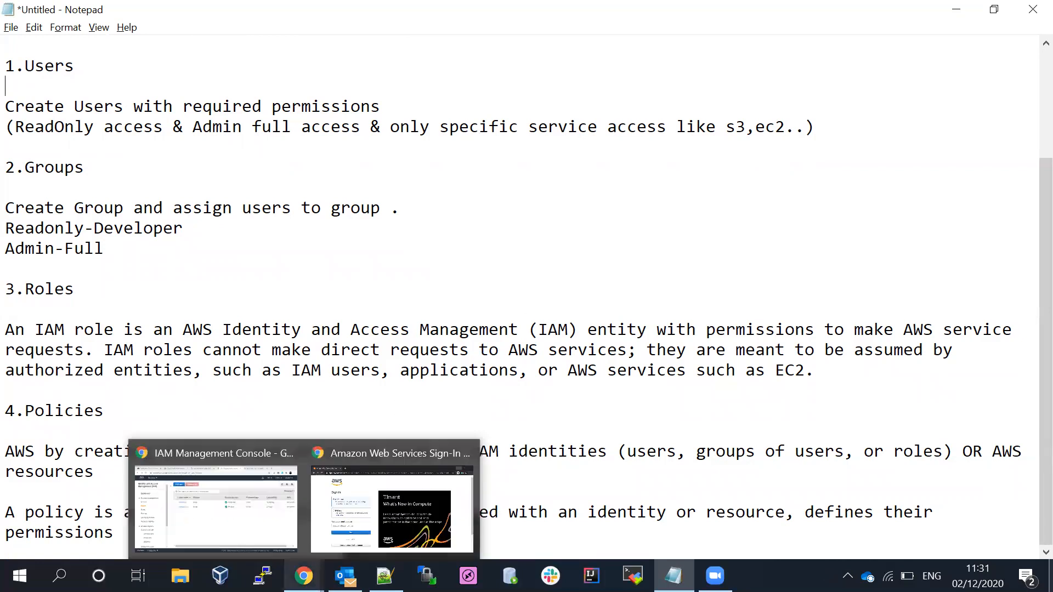
{"action": "left_click", "coordinate": [230, 513]}
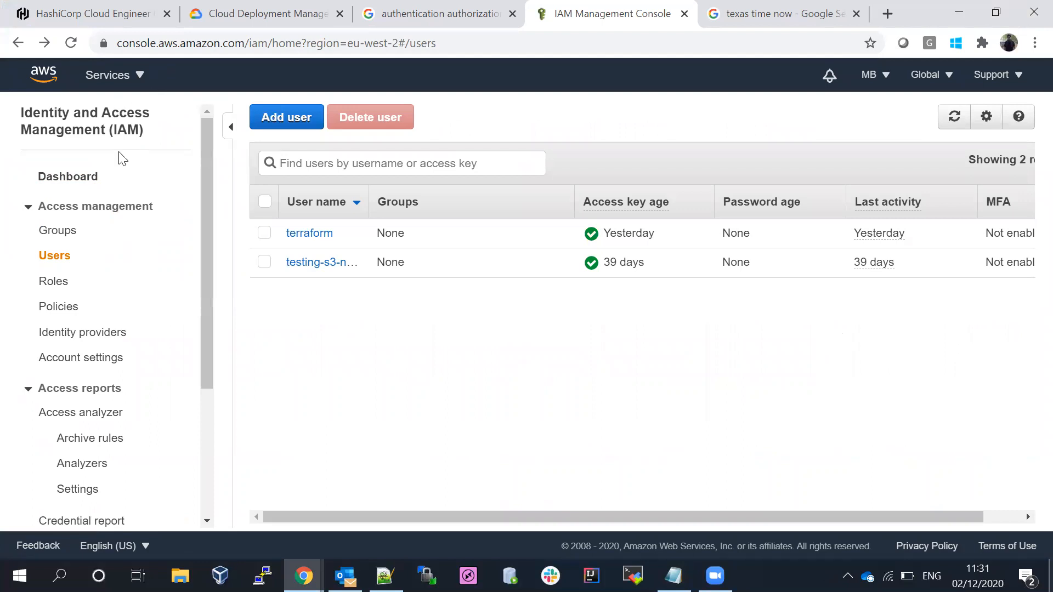
{"action": "left_click", "coordinate": [288, 120]}
{"action": "left_click", "coordinate": [403, 242]}
{"action": "type", "text": "readonly"}
{"action": "left_click", "coordinate": [690, 286]}
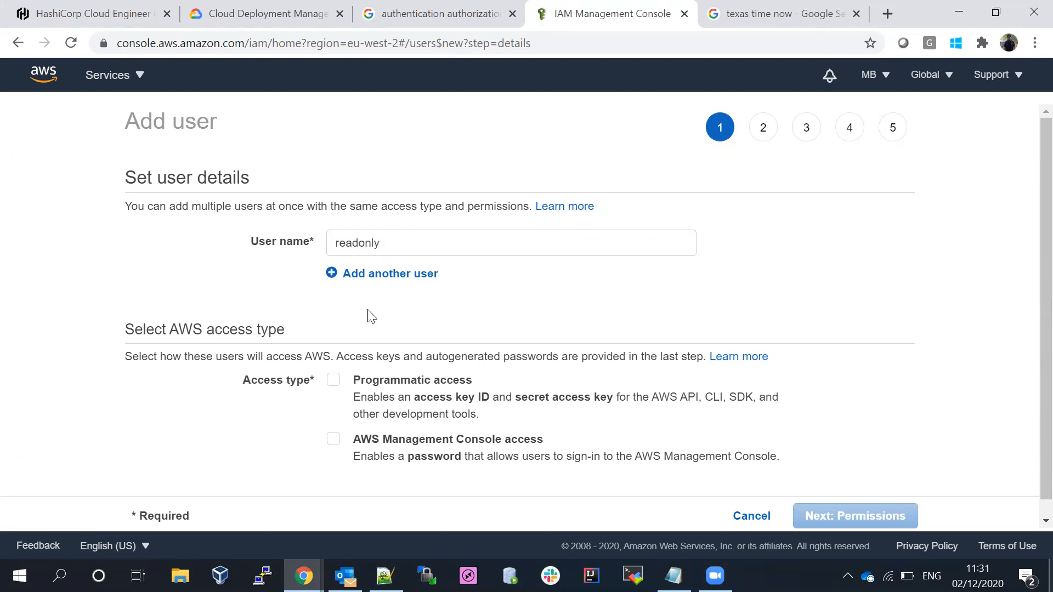
{"action": "left_click", "coordinate": [332, 274]}
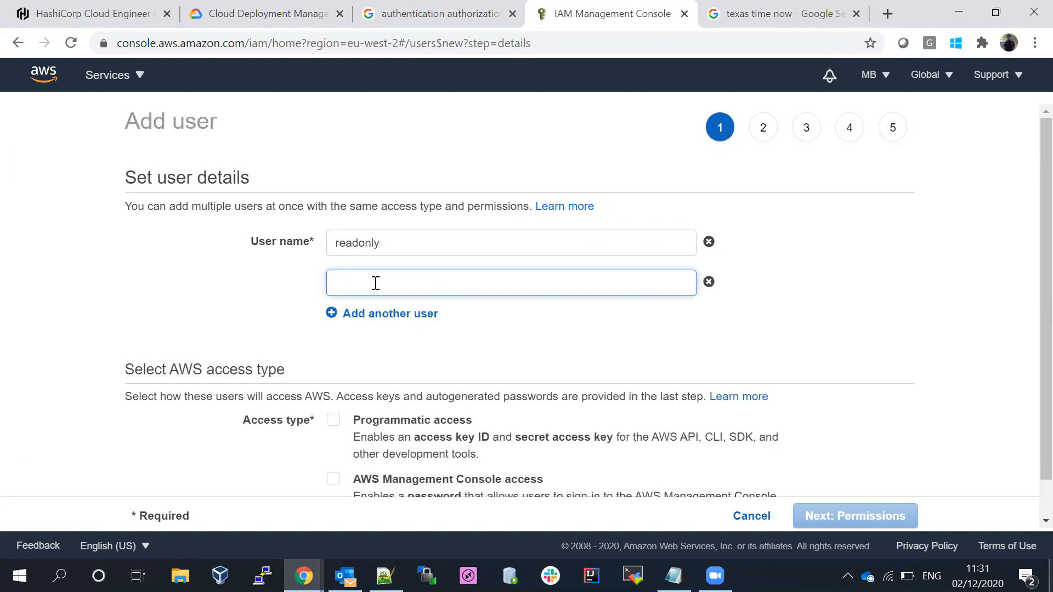
{"action": "left_click_drag", "start_coordinate": [383, 241], "coordinate": [305, 245]}
{"action": "key", "text": "ctrl+c"}
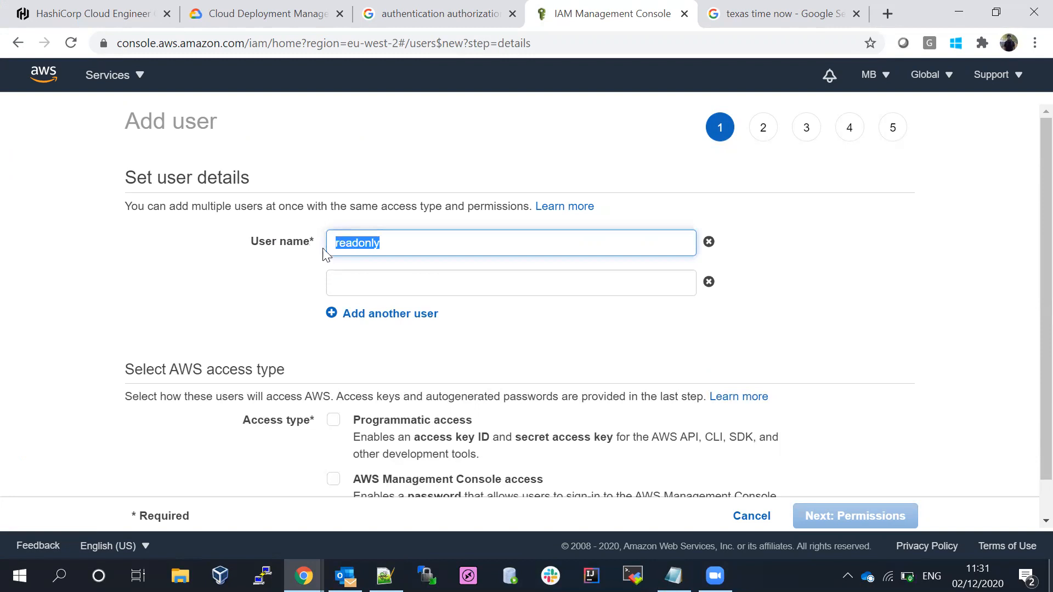
{"action": "left_click", "coordinate": [367, 277]}
{"action": "key", "text": "ctrl+v"}
{"action": "type", "text": "-dev"}
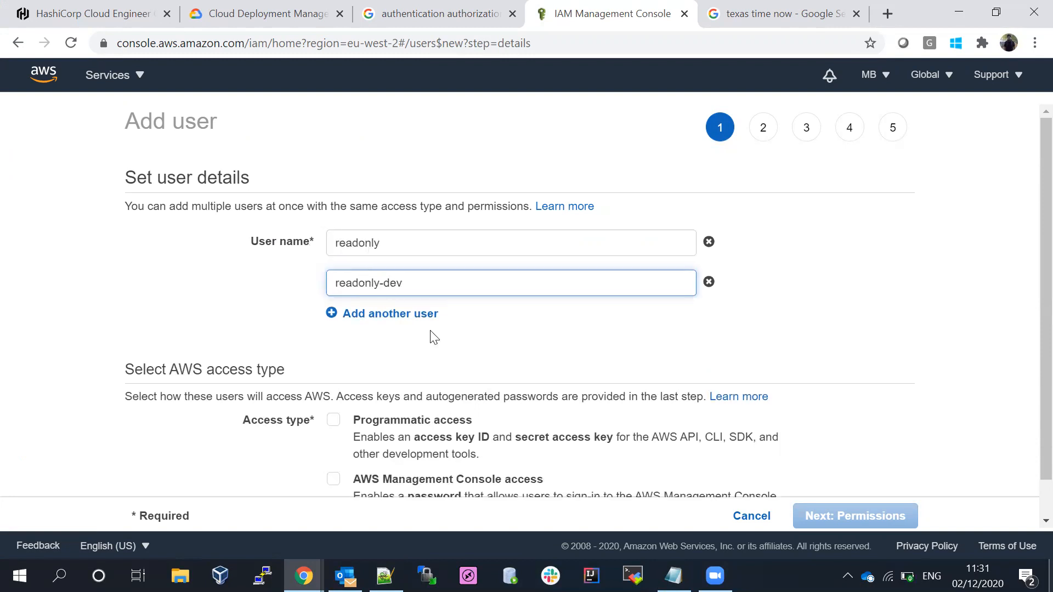
{"action": "left_click", "coordinate": [388, 315]}
{"action": "left_click", "coordinate": [710, 323]}
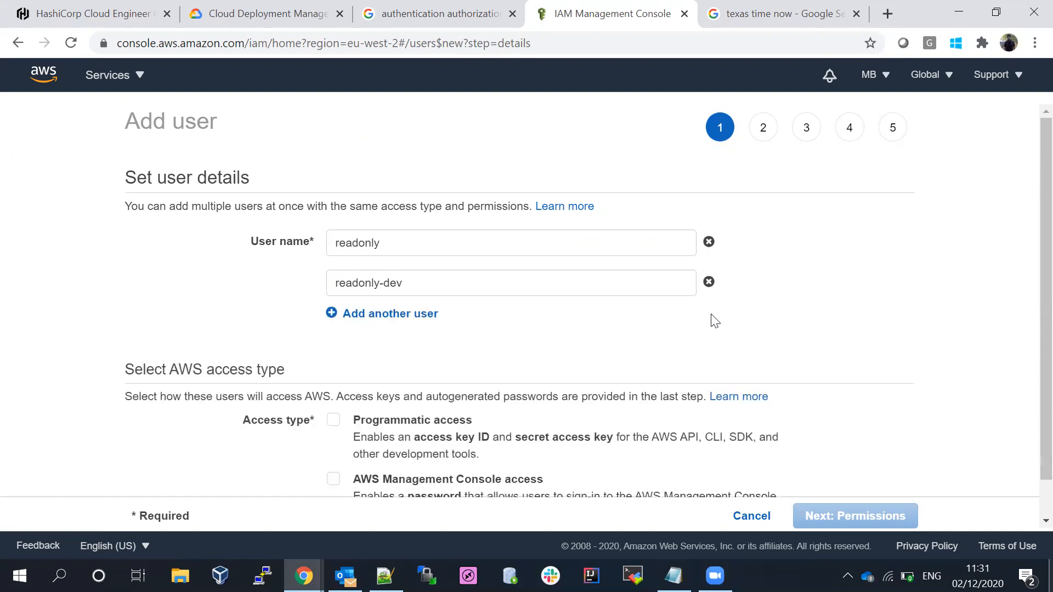
{"action": "left_click", "coordinate": [709, 282]}
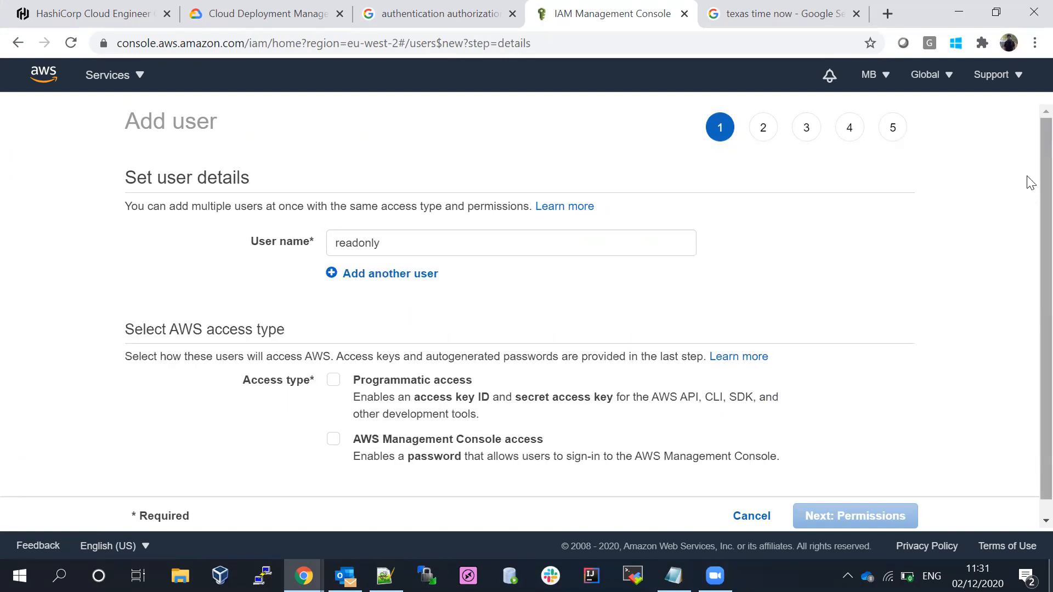
Enable AWS Management Console access with a custom console password and no required password reset, and proceed to permissions
{"action": "scroll", "coordinate": [1029, 219], "scroll_direction": "down", "scroll_amount": 1}
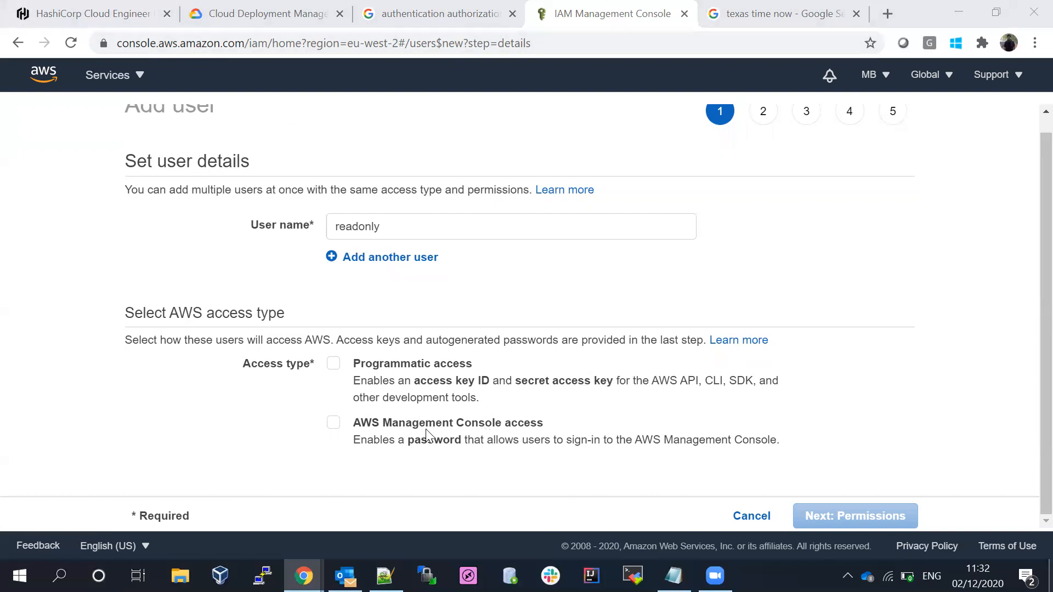
{"action": "left_click", "coordinate": [334, 424]}
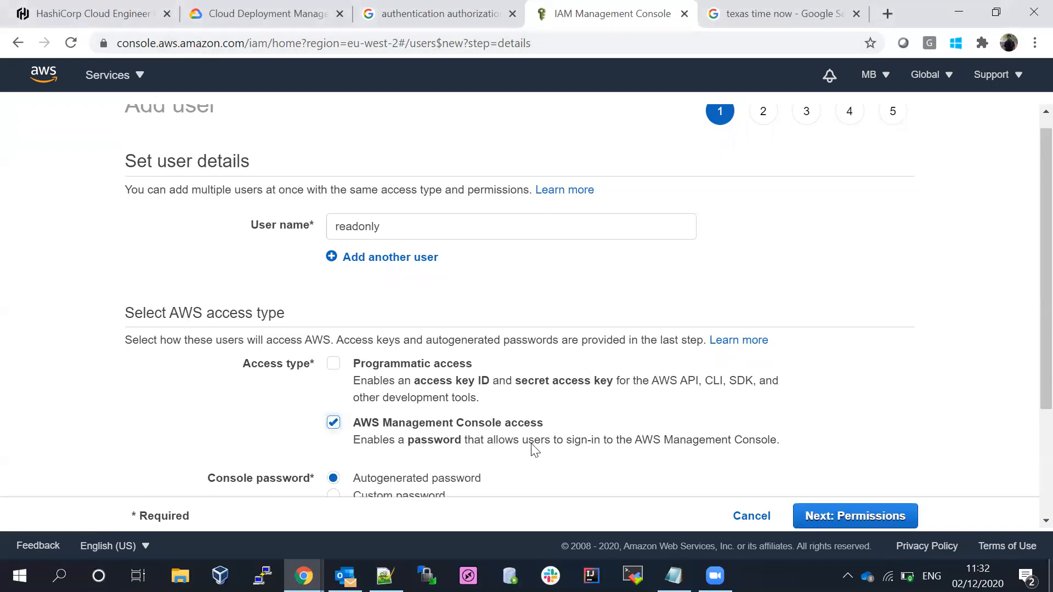
{"action": "scroll", "coordinate": [1030, 298], "scroll_direction": "down", "scroll_amount": 1}
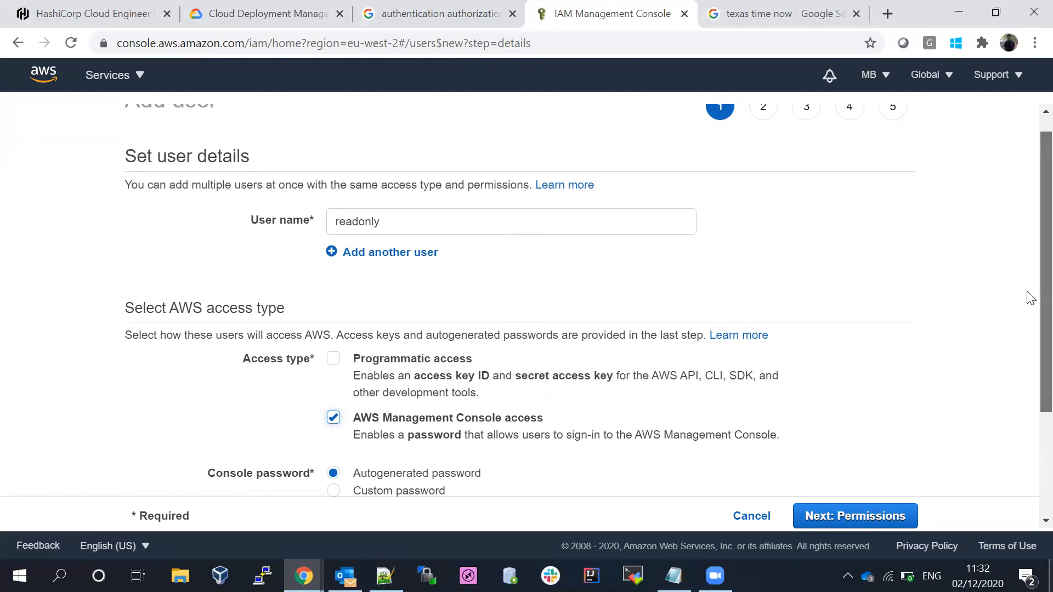
{"action": "scroll", "coordinate": [1031, 298], "scroll_direction": "down", "scroll_amount": 3}
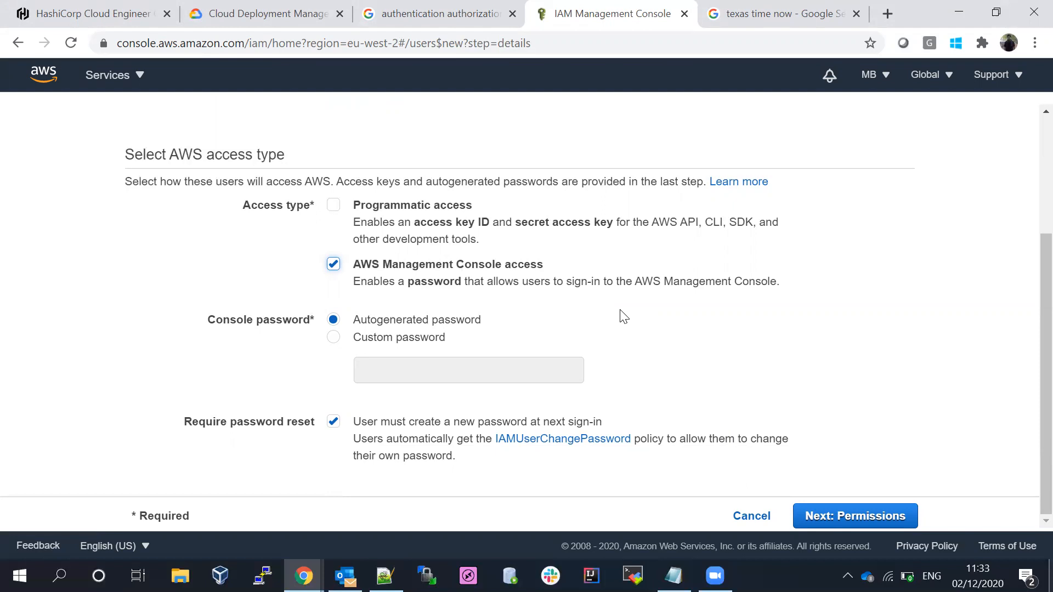
{"action": "left_click", "coordinate": [334, 338]}
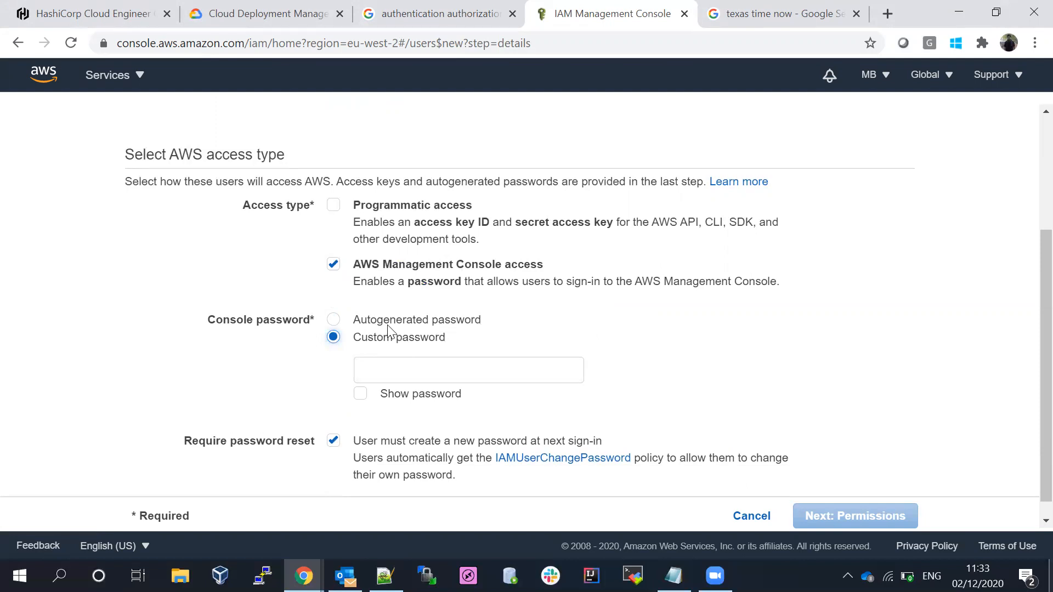
{"action": "left_click", "coordinate": [407, 367]}
{"action": "type", "text": "********"}
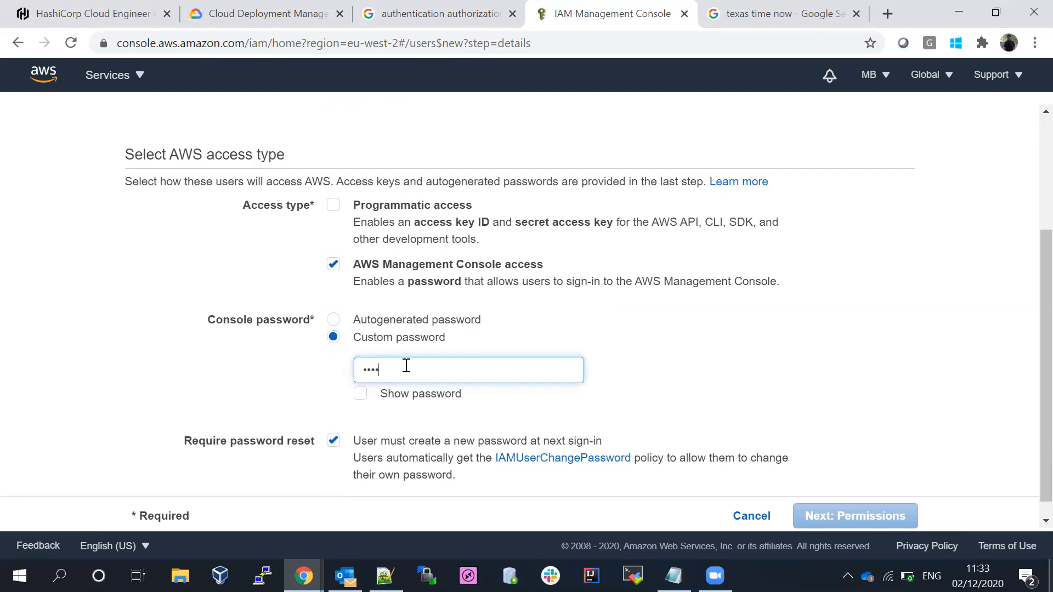
{"action": "type", "text": "*"}
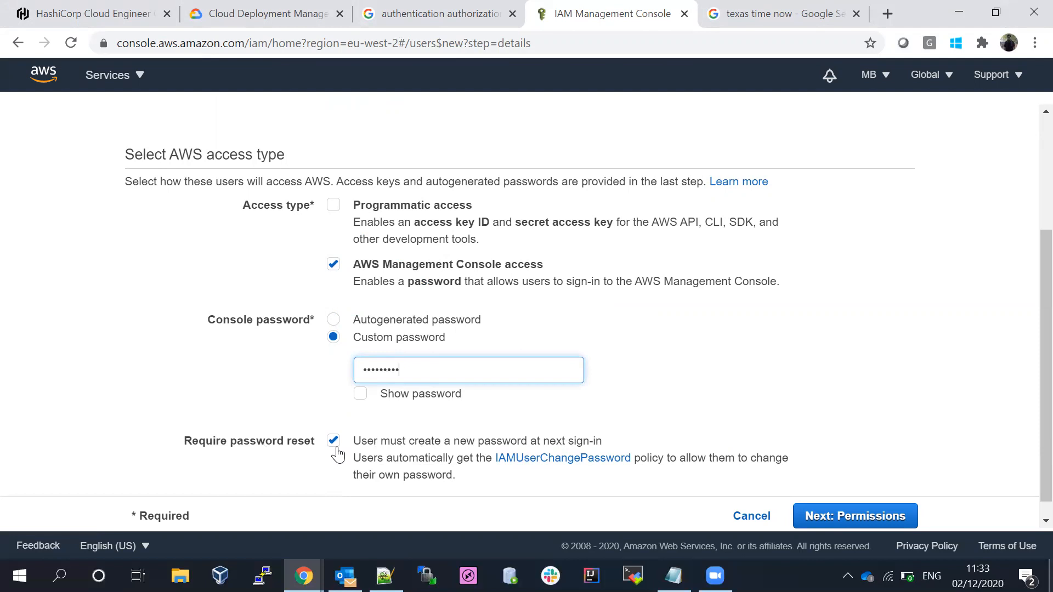
{"action": "left_click", "coordinate": [336, 445]}
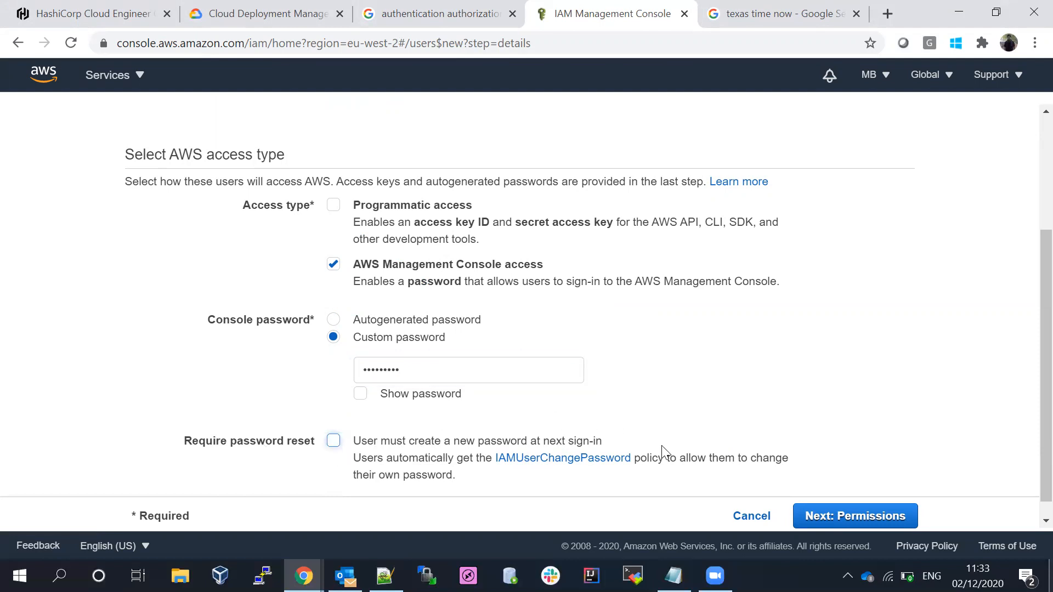
{"action": "left_click", "coordinate": [867, 522]}
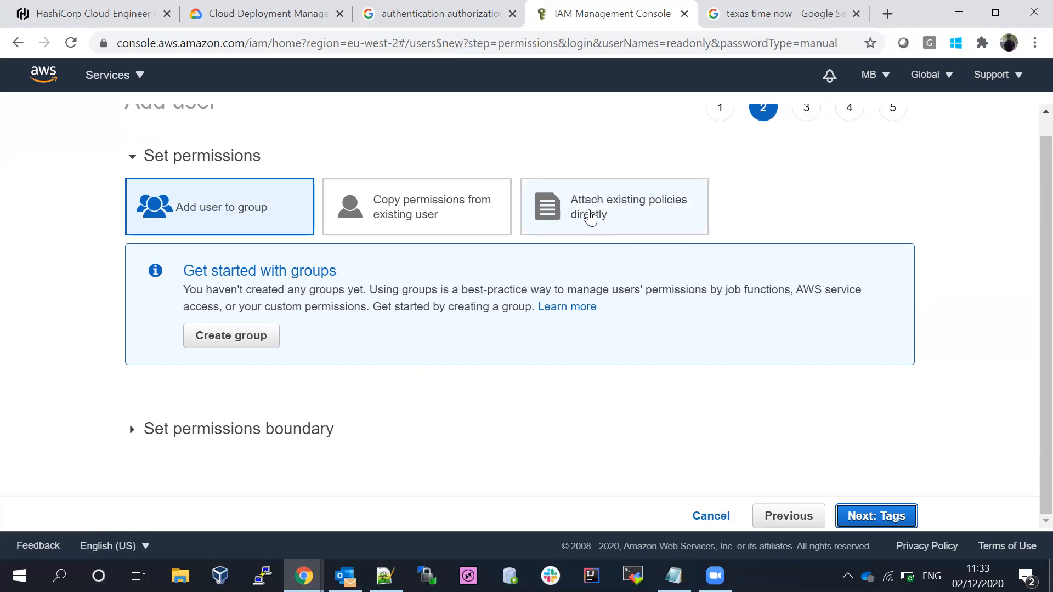
Choose to attach existing policies directly and filter the policy list by ReadOnly
{"action": "left_click", "coordinate": [624, 215]}
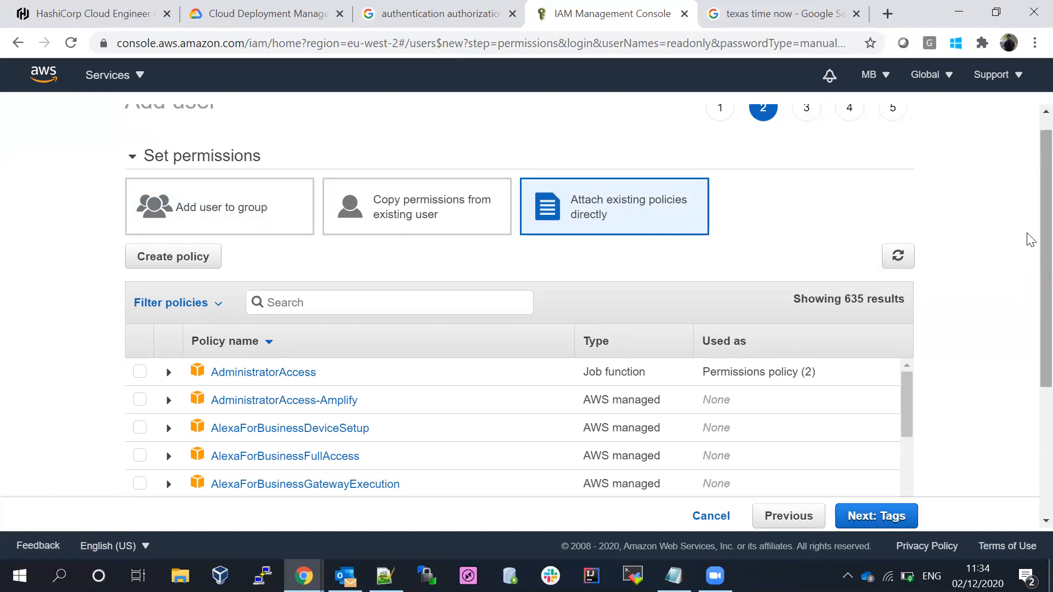
{"action": "scroll", "coordinate": [1030, 244], "scroll_direction": "down", "scroll_amount": 2}
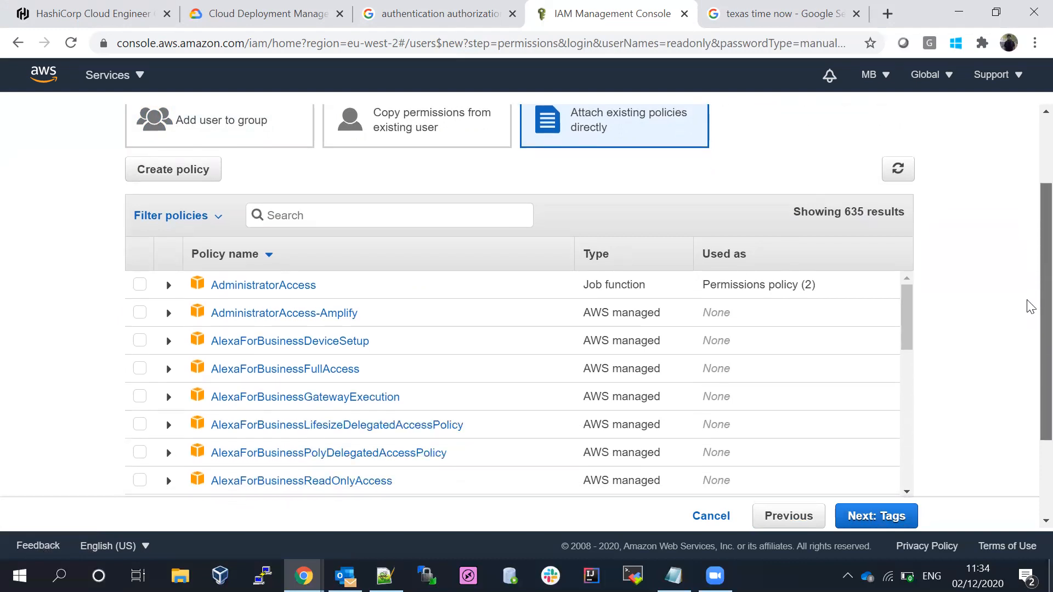
{"action": "scroll", "coordinate": [1027, 329], "scroll_direction": "down", "scroll_amount": 3}
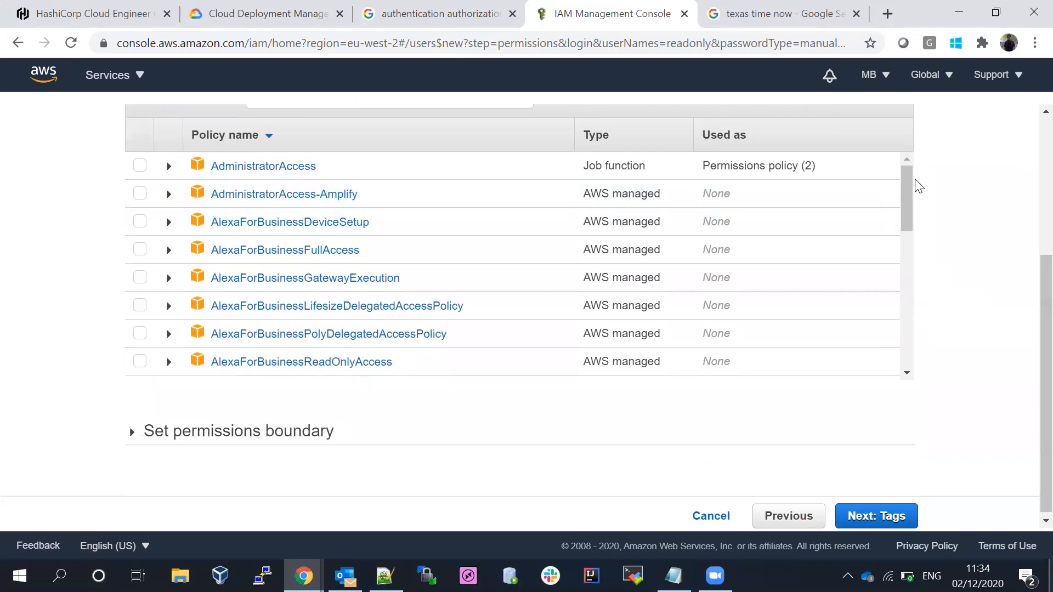
{"action": "scroll", "coordinate": [1030, 247], "scroll_direction": "up", "scroll_amount": 4}
{"action": "left_click", "coordinate": [327, 262]}
{"action": "type", "text": "ReadON"}
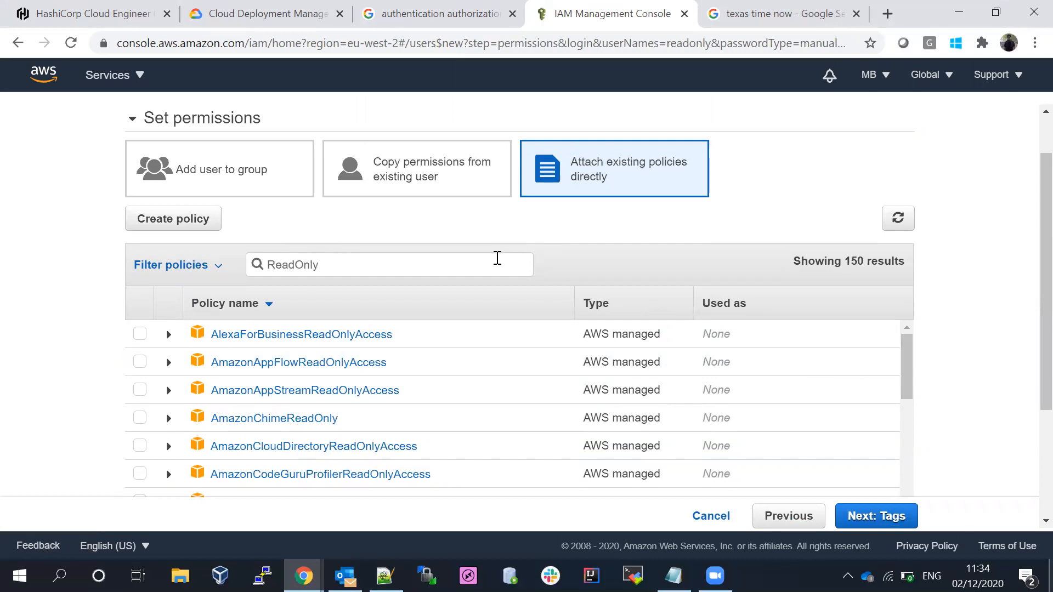
Select the ReadOnlyAccess policy for the user and proceed to the tags
{"action": "scroll", "coordinate": [1027, 360], "scroll_direction": "down", "scroll_amount": 3}
{"action": "left_click_drag", "start_coordinate": [908, 179], "coordinate": [913, 341]}
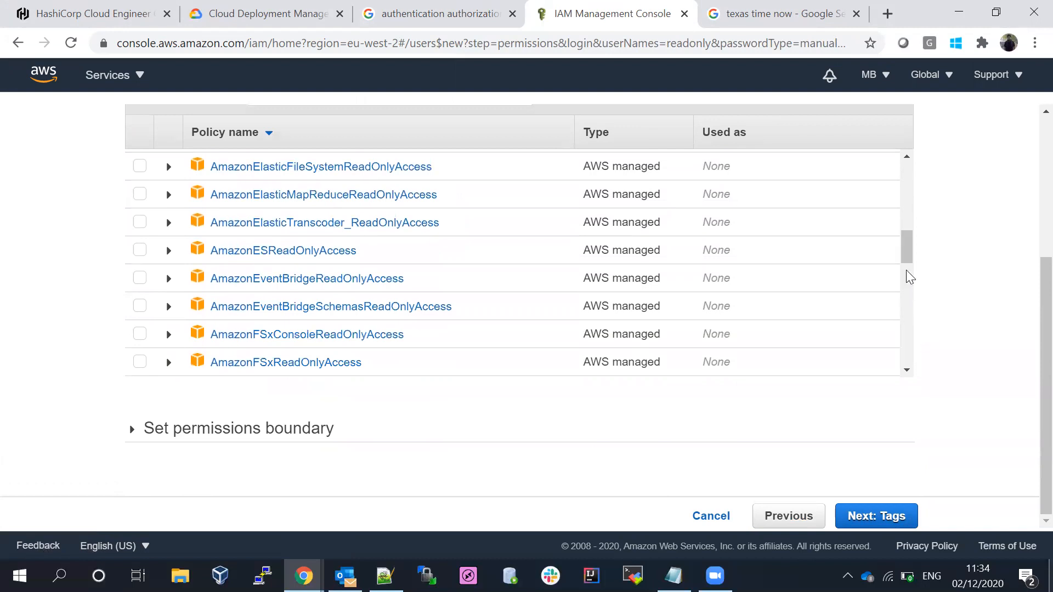
{"action": "left_click_drag", "start_coordinate": [908, 245], "coordinate": [908, 369]}
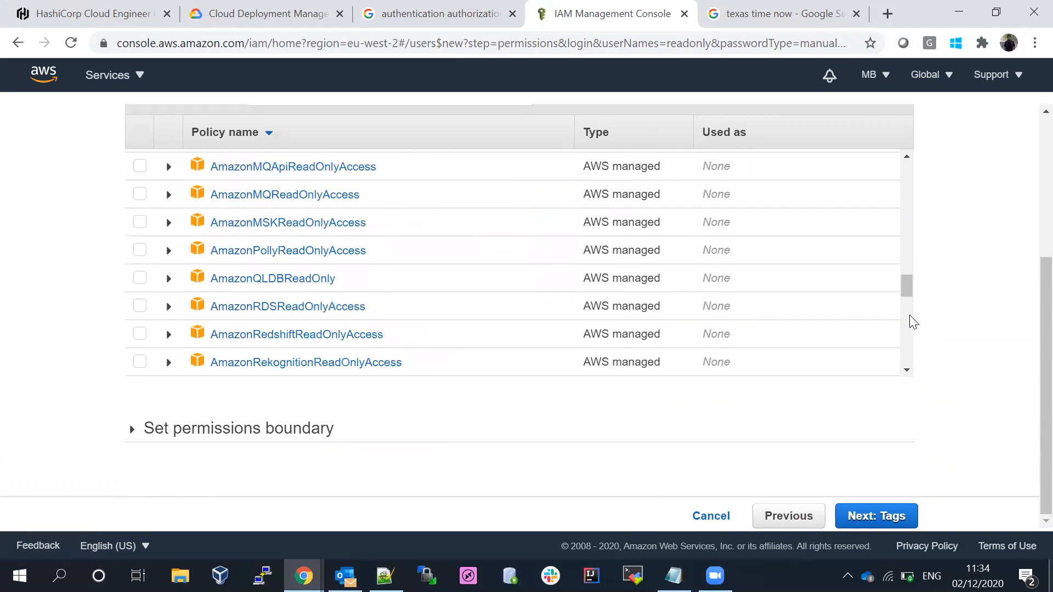
{"action": "left_click_drag", "start_coordinate": [907, 285], "coordinate": [907, 376]}
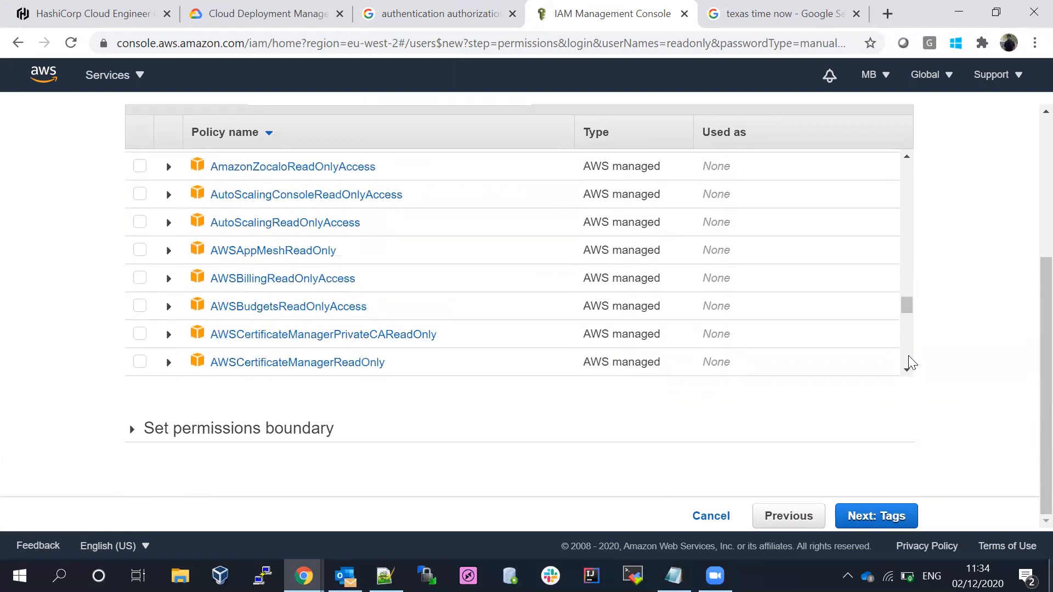
{"action": "left_click_drag", "start_coordinate": [908, 313], "coordinate": [907, 383]}
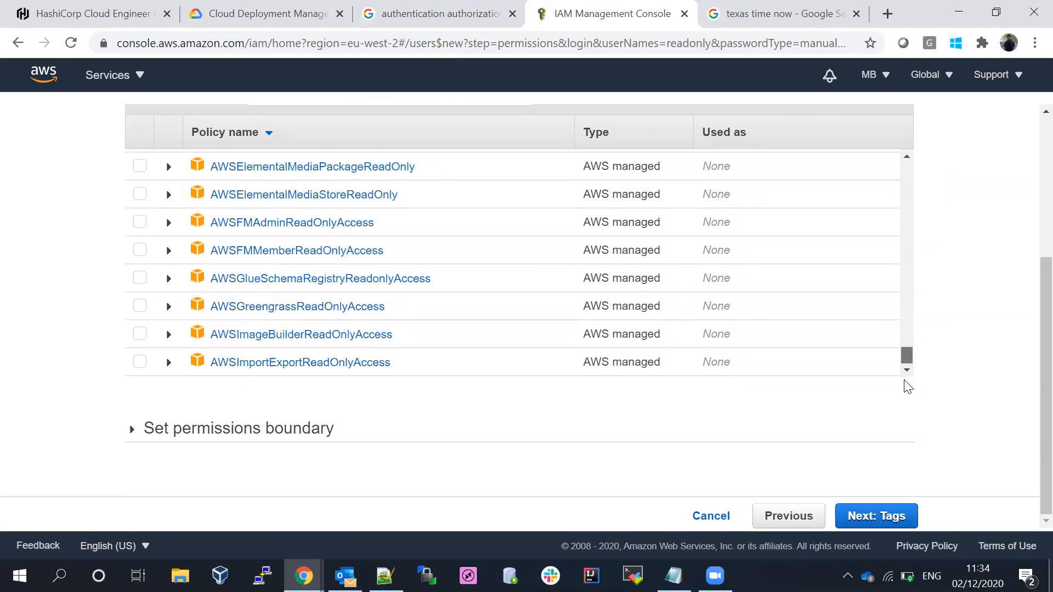
{"action": "left_click_drag", "start_coordinate": [908, 316], "coordinate": [908, 377]}
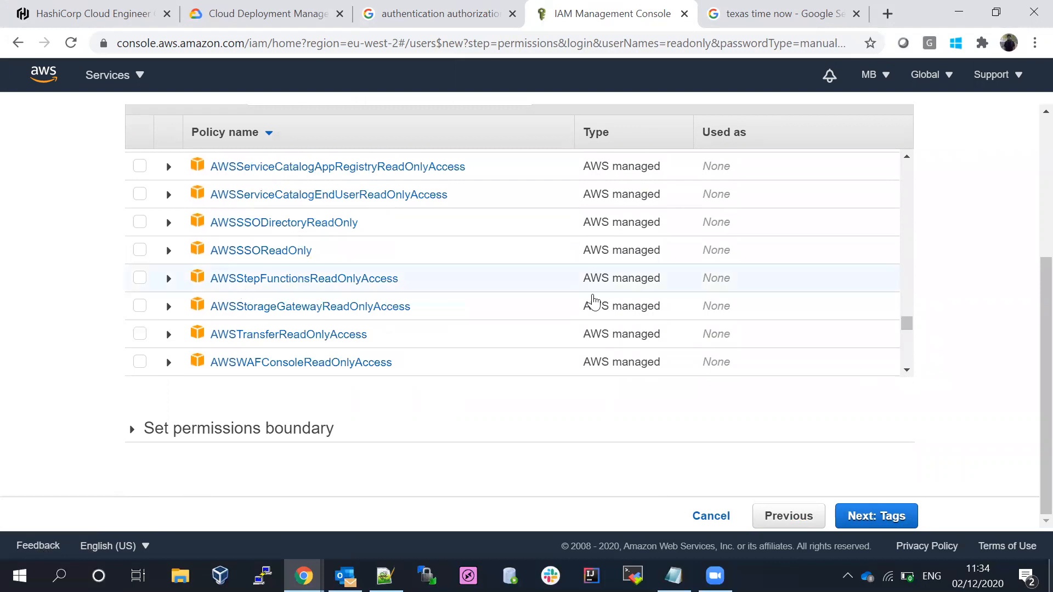
{"action": "left_click_drag", "start_coordinate": [905, 320], "coordinate": [909, 374]}
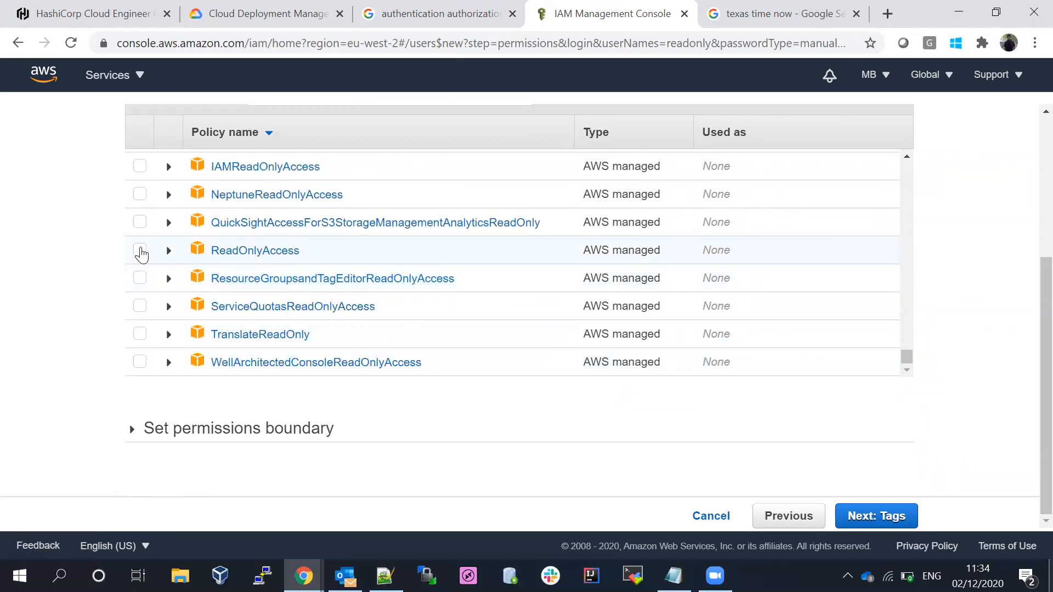
{"action": "left_click", "coordinate": [141, 251]}
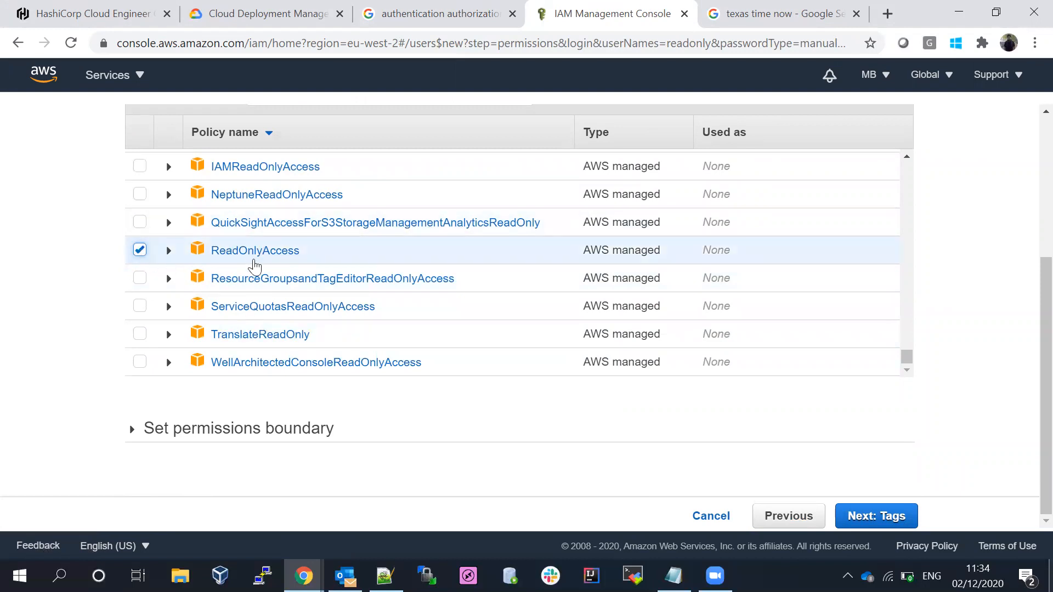
{"action": "scroll", "coordinate": [1029, 370], "scroll_direction": "up", "scroll_amount": 1}
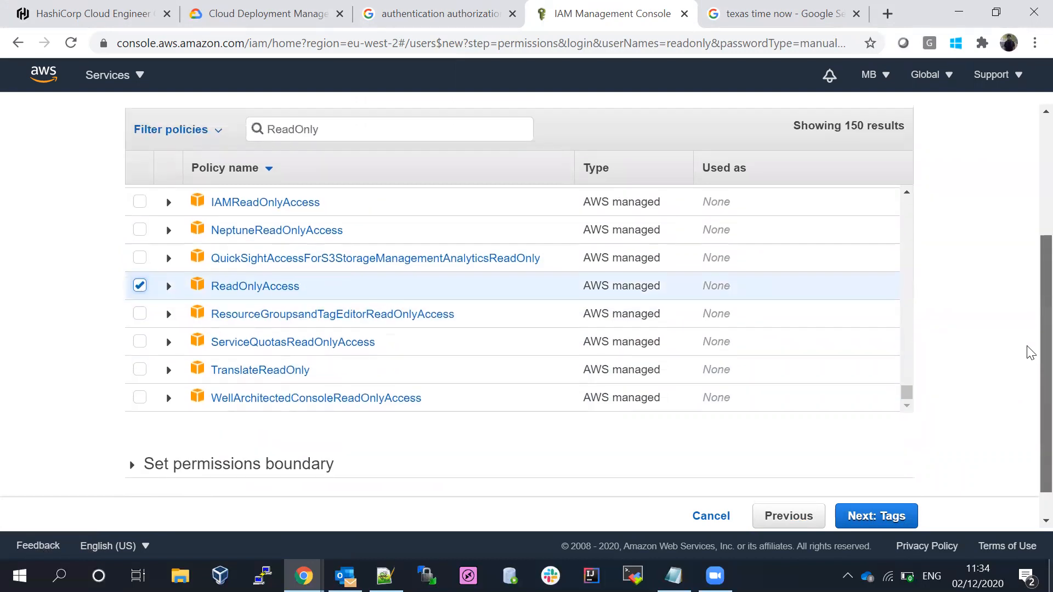
{"action": "scroll", "coordinate": [1030, 363], "scroll_direction": "down", "scroll_amount": 1}
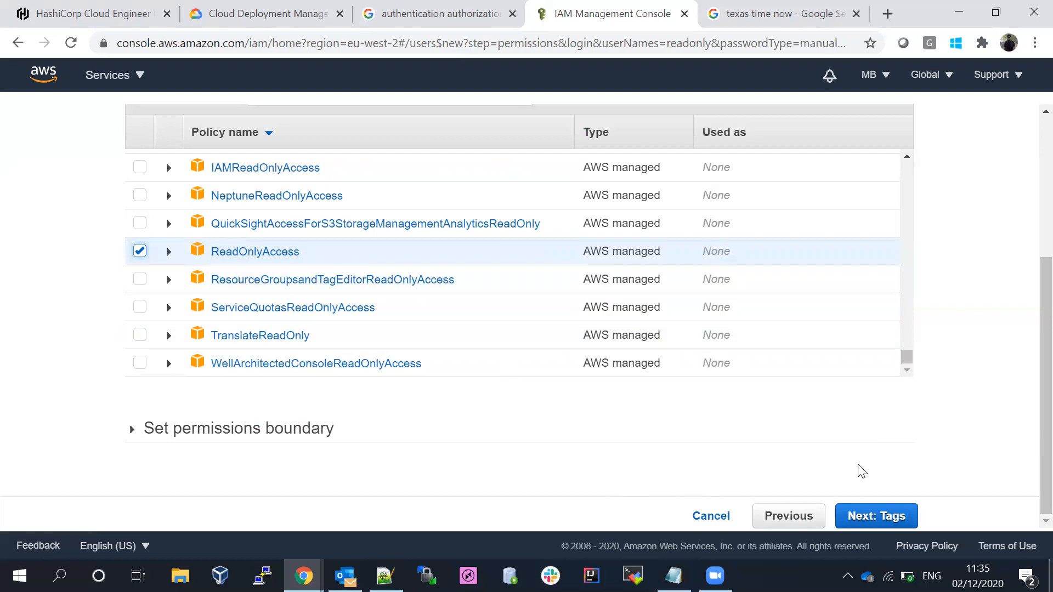
{"action": "left_click", "coordinate": [885, 522]}
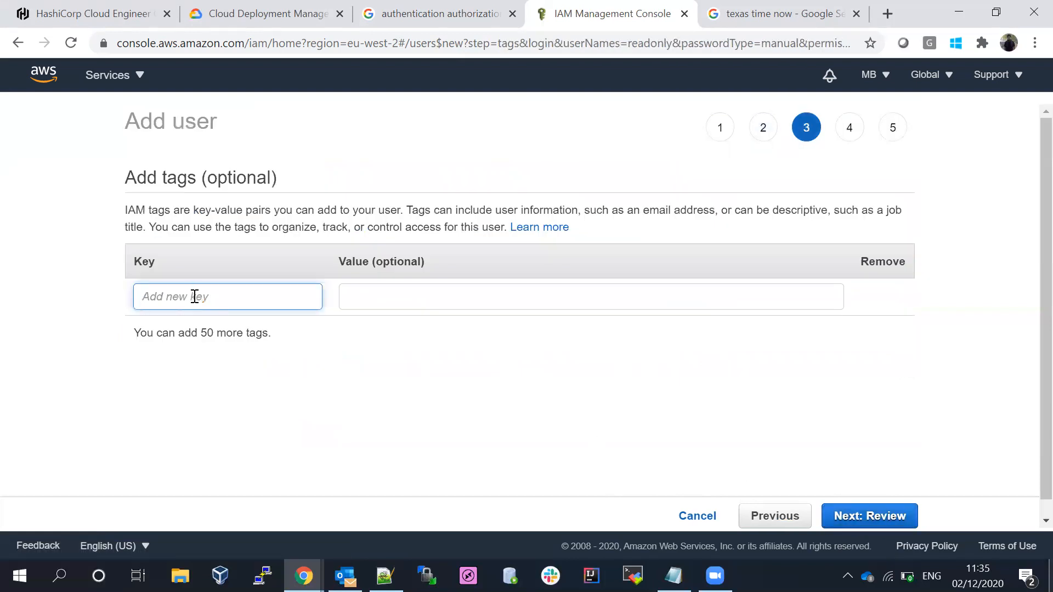
Add a tag to the new user with the key name and the value Readonly
{"action": "type", "text": "nae"}
{"action": "key", "text": "BackSpace"}
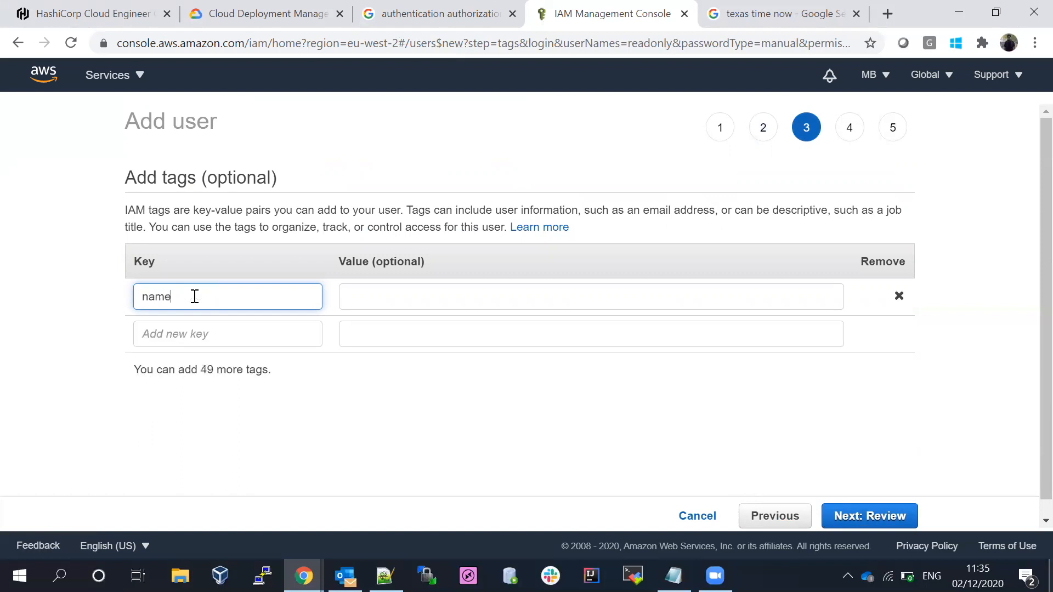
{"action": "left_click", "coordinate": [395, 286]}
{"action": "left_click", "coordinate": [397, 293]}
{"action": "type", "text": "Readonly"}
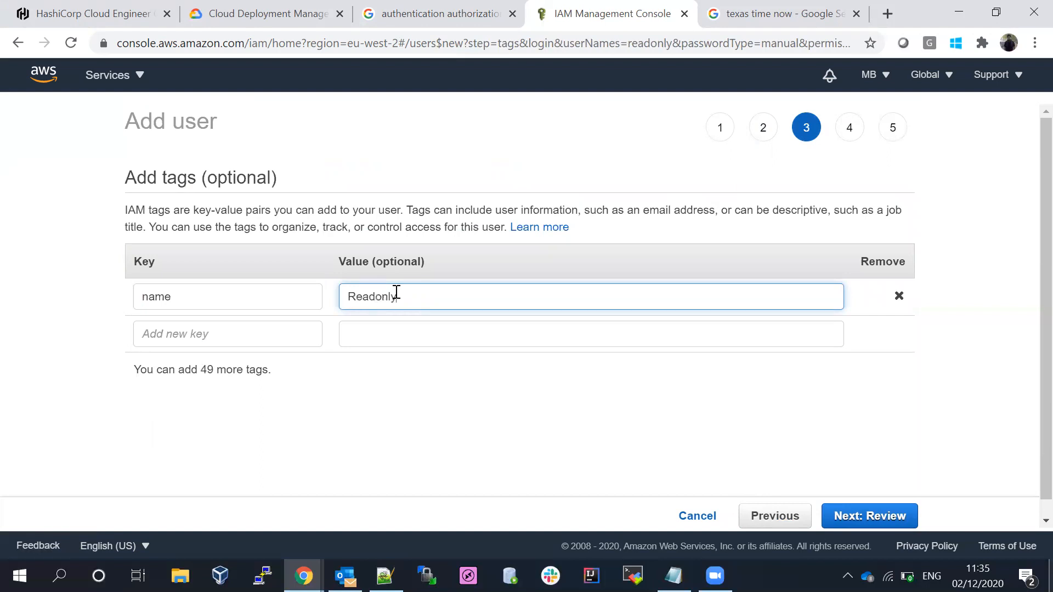
{"action": "left_click", "coordinate": [465, 415]}
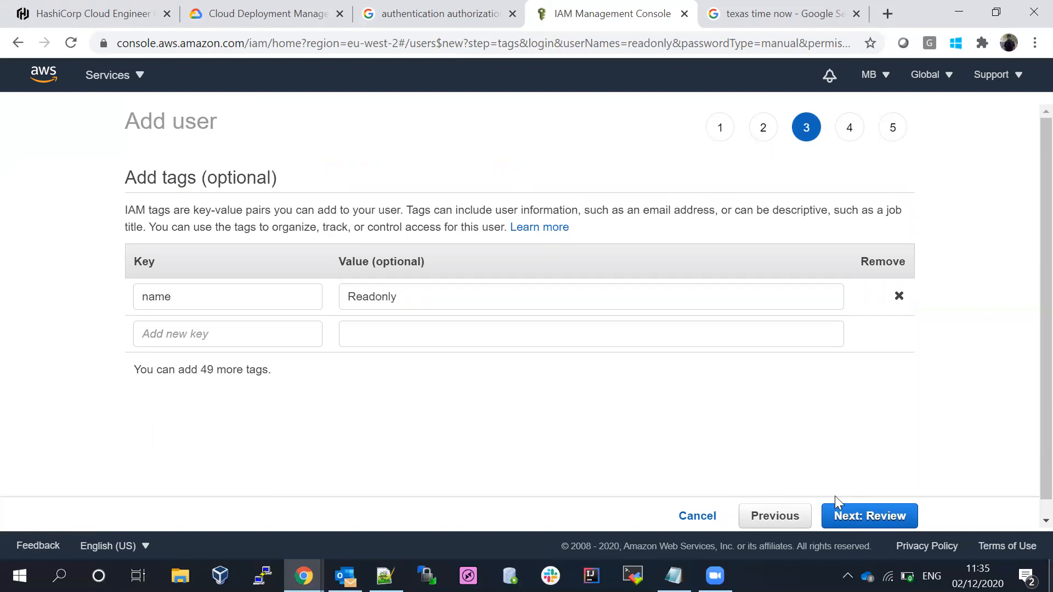
Proceed to the review, check the permissions summary and tags, and create the readonly user
{"action": "left_click", "coordinate": [886, 519]}
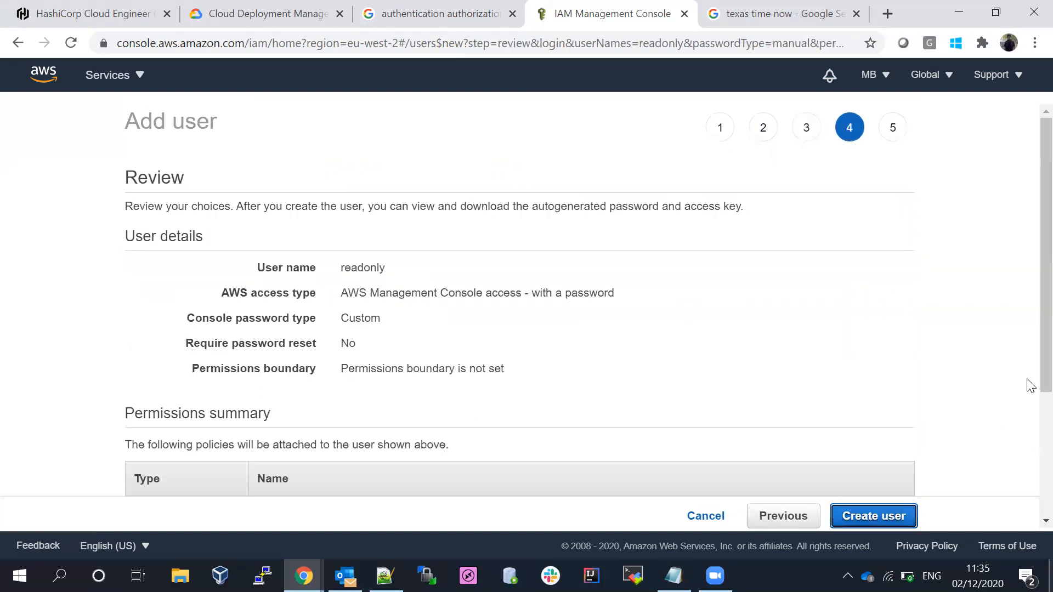
{"action": "scroll", "coordinate": [1030, 384], "scroll_direction": "down", "scroll_amount": 3}
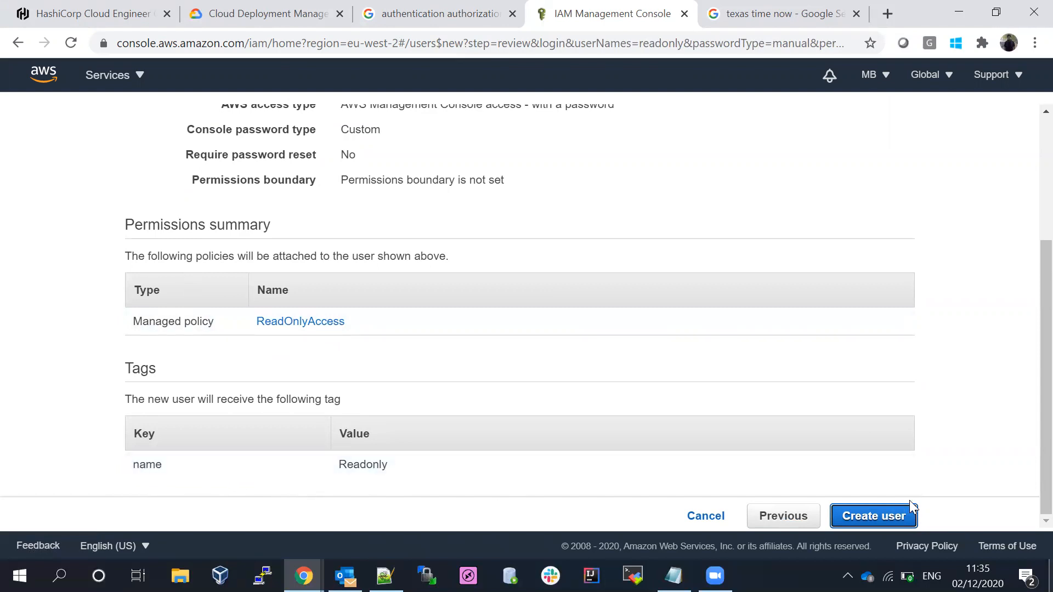
{"action": "left_click", "coordinate": [887, 516]}
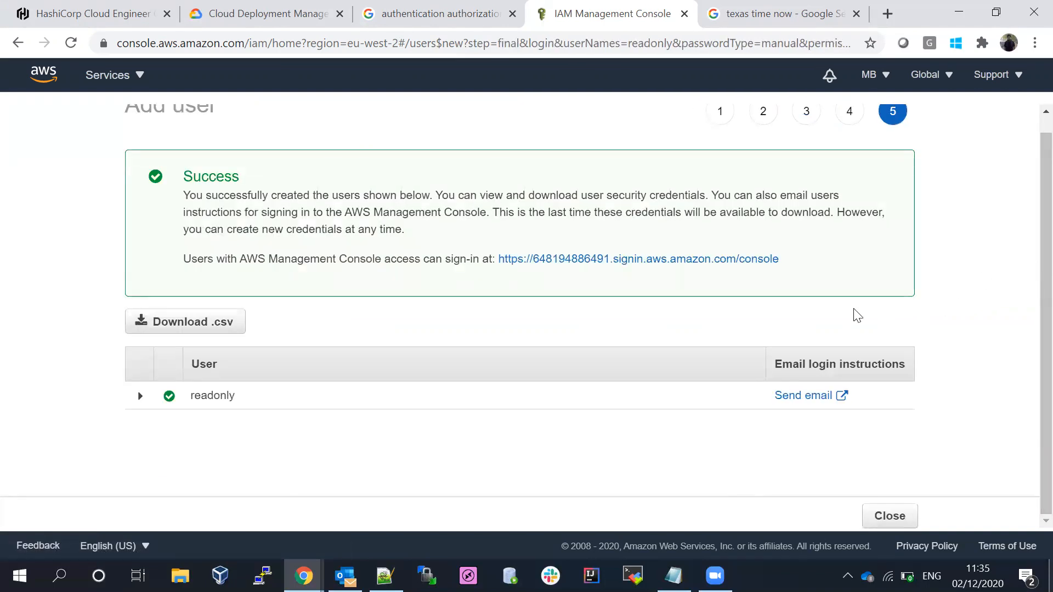
Copy the console sign-in link for IAM users and open it in the incognito Chrome window
{"action": "right_click", "coordinate": [598, 265]}
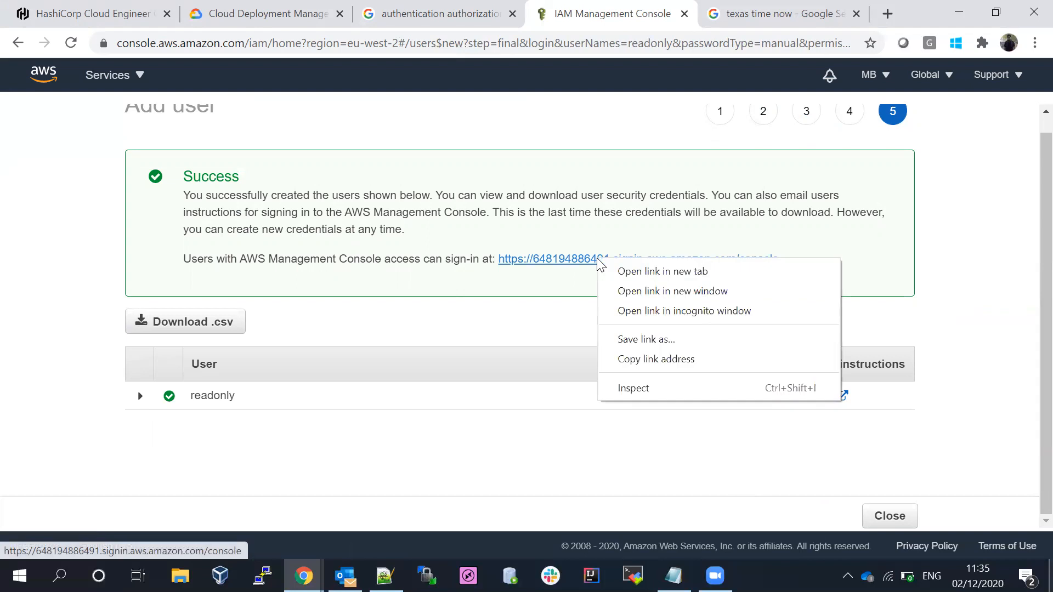
{"action": "left_click", "coordinate": [658, 360]}
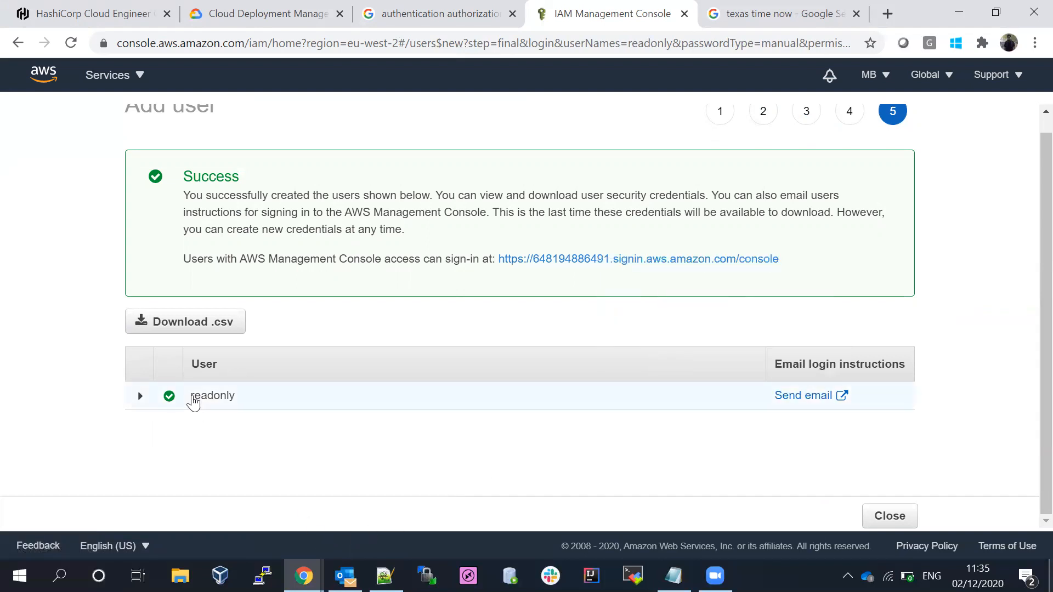
{"action": "mouse_move", "coordinate": [303, 576]}
{"action": "left_click", "coordinate": [414, 519]}
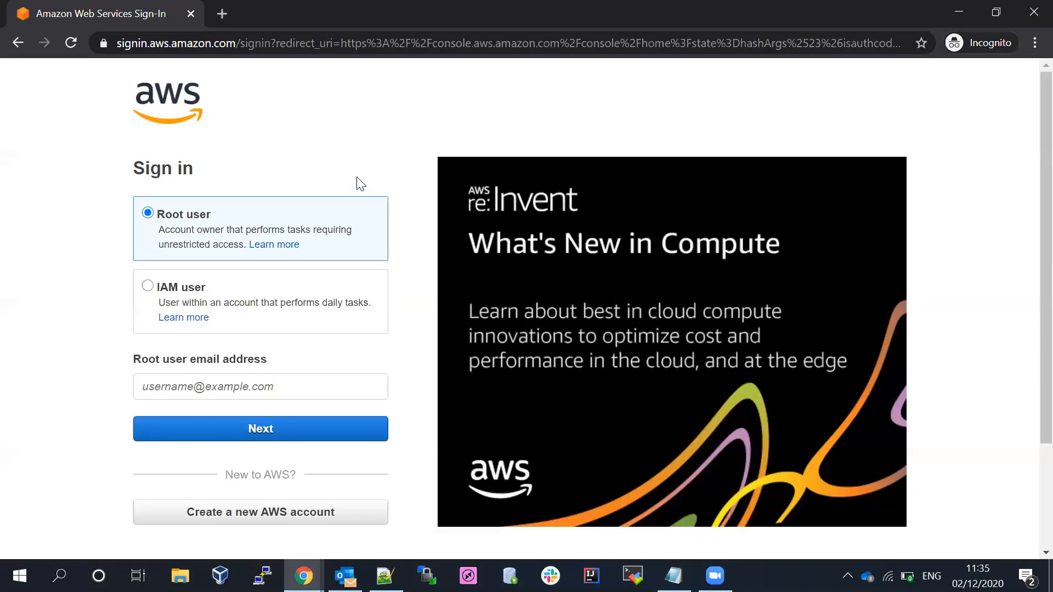
{"action": "left_click", "coordinate": [295, 46]}
{"action": "type", "text": "https://648194886491.signin.aws.amazon.com/console"}
{"action": "key", "text": "Return"}
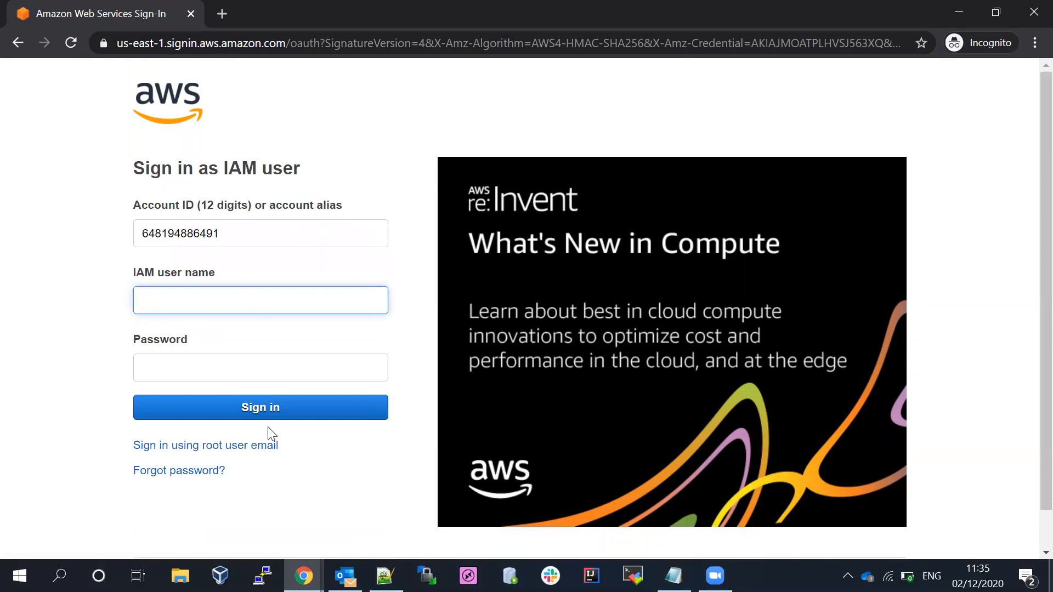
Compare the account ID in the IAM console's account menu with the one on the incognito sign-in page
{"action": "left_click", "coordinate": [303, 576]}
{"action": "left_click", "coordinate": [202, 518]}
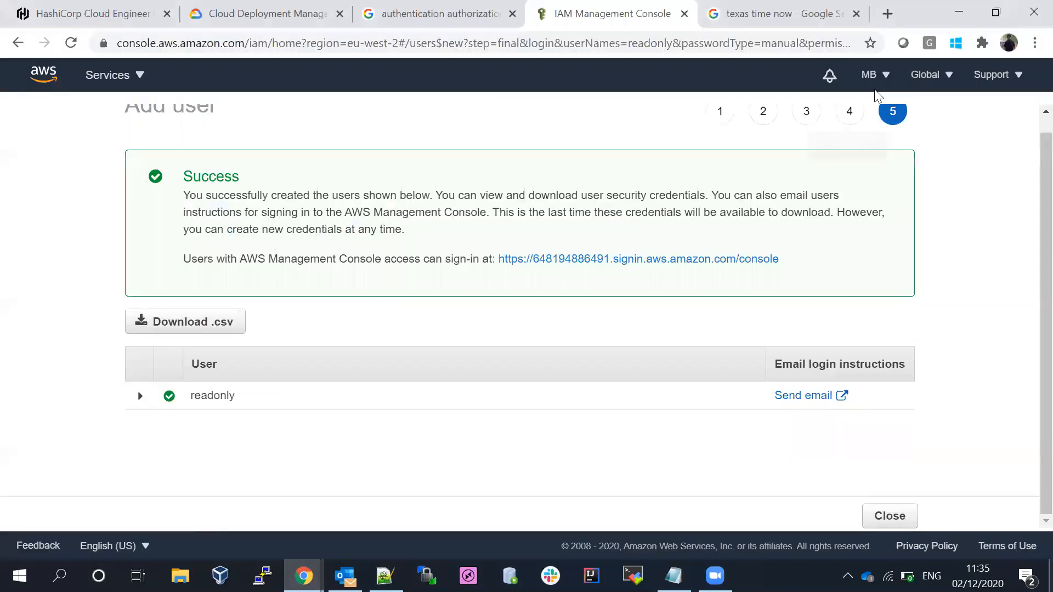
{"action": "left_click", "coordinate": [949, 79]}
{"action": "left_click", "coordinate": [950, 78]}
{"action": "left_click", "coordinate": [1010, 83]}
{"action": "left_click", "coordinate": [1010, 82]}
{"action": "left_click", "coordinate": [888, 83]}
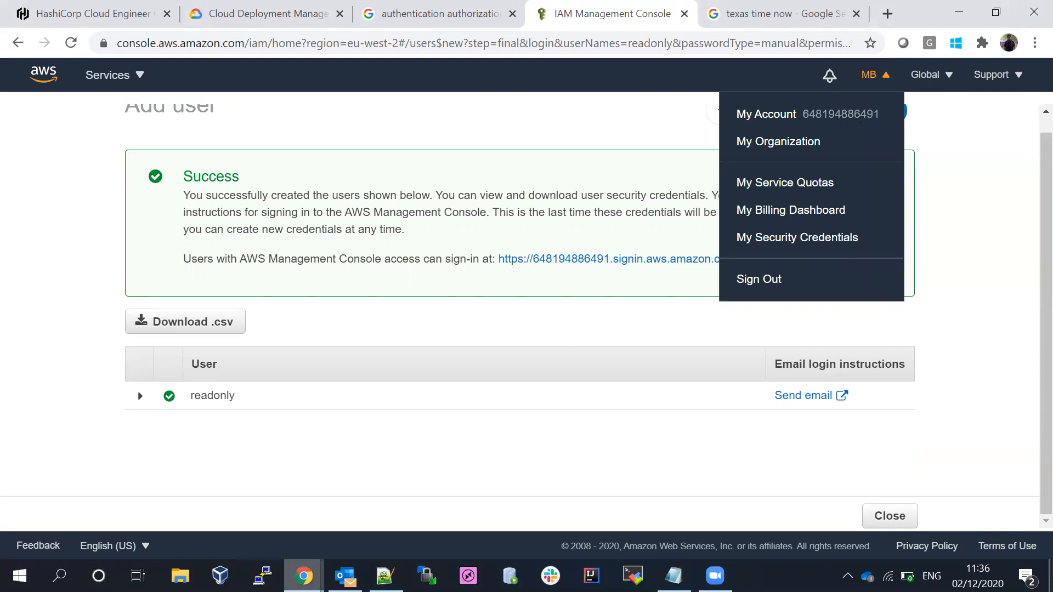
{"action": "mouse_move", "coordinate": [303, 576]}
{"action": "left_click", "coordinate": [384, 504]}
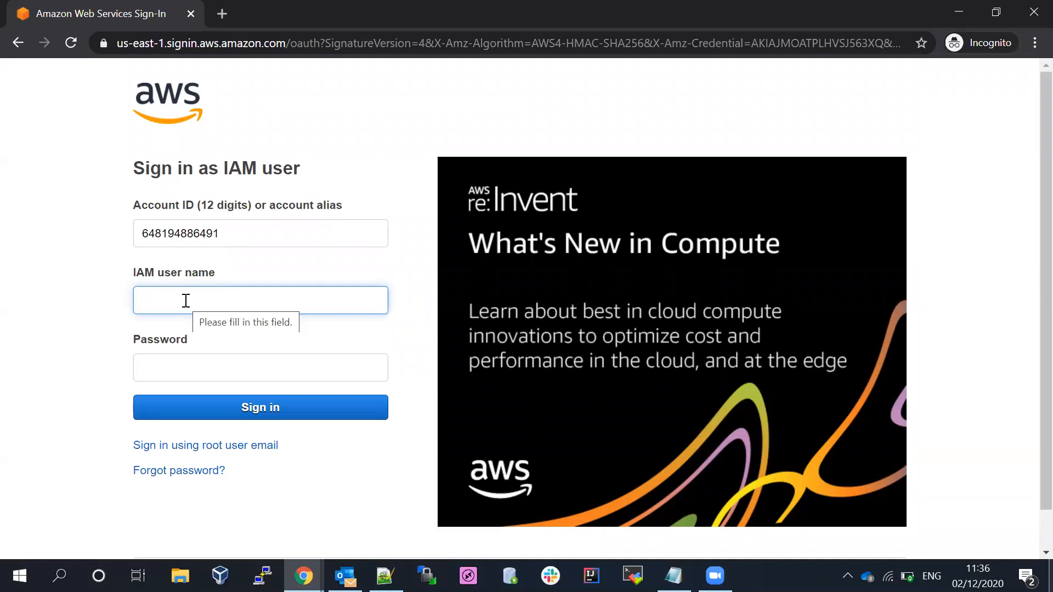
{"action": "left_click", "coordinate": [303, 576]}
{"action": "left_click", "coordinate": [236, 525]}
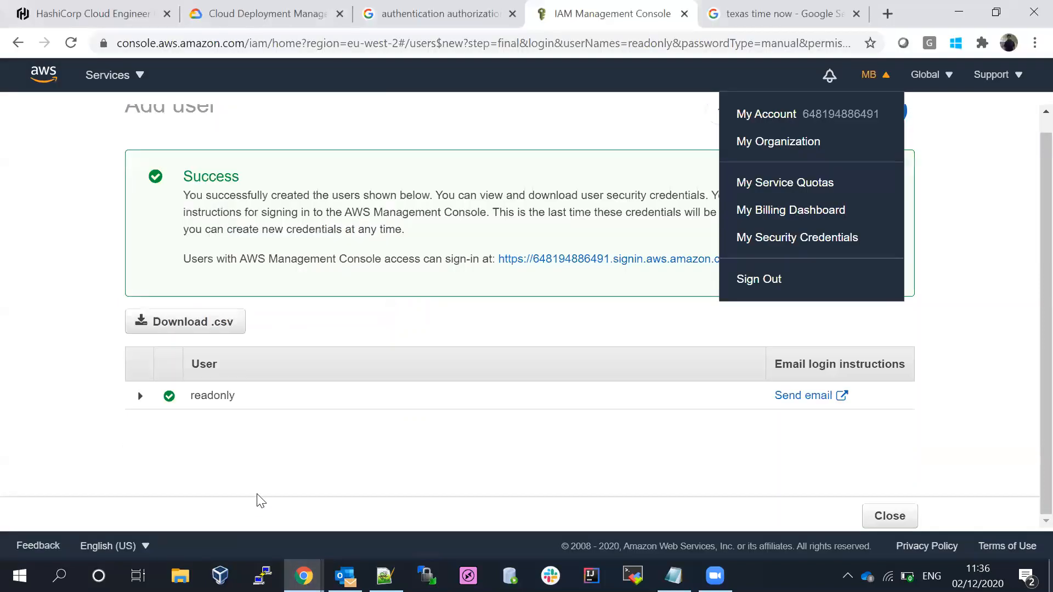
Sign in to the console in the incognito window as IAM user readonly with the account password
{"action": "mouse_move", "coordinate": [304, 577]}
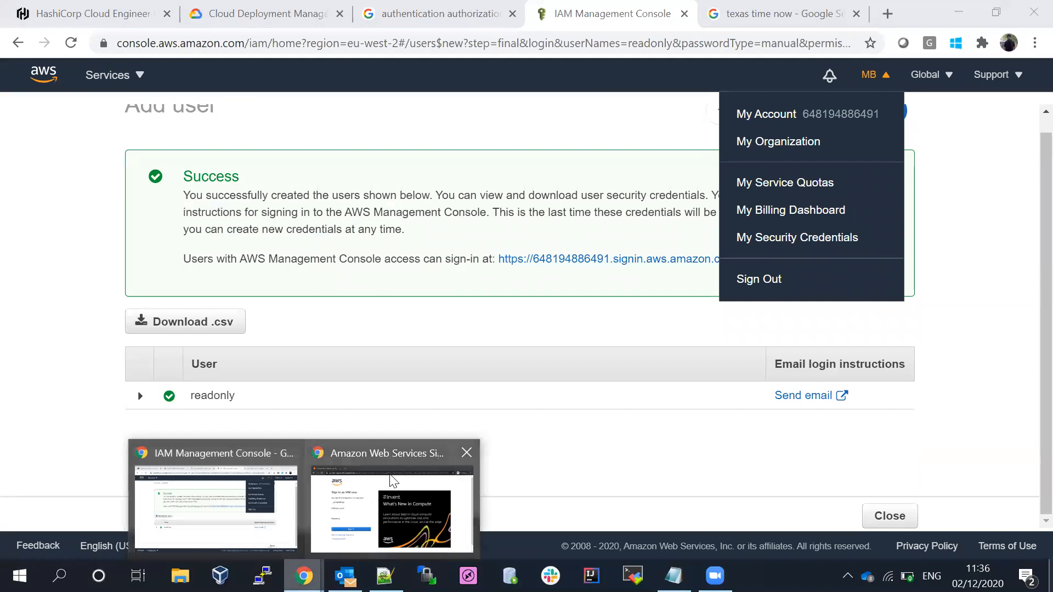
{"action": "left_click", "coordinate": [391, 483]}
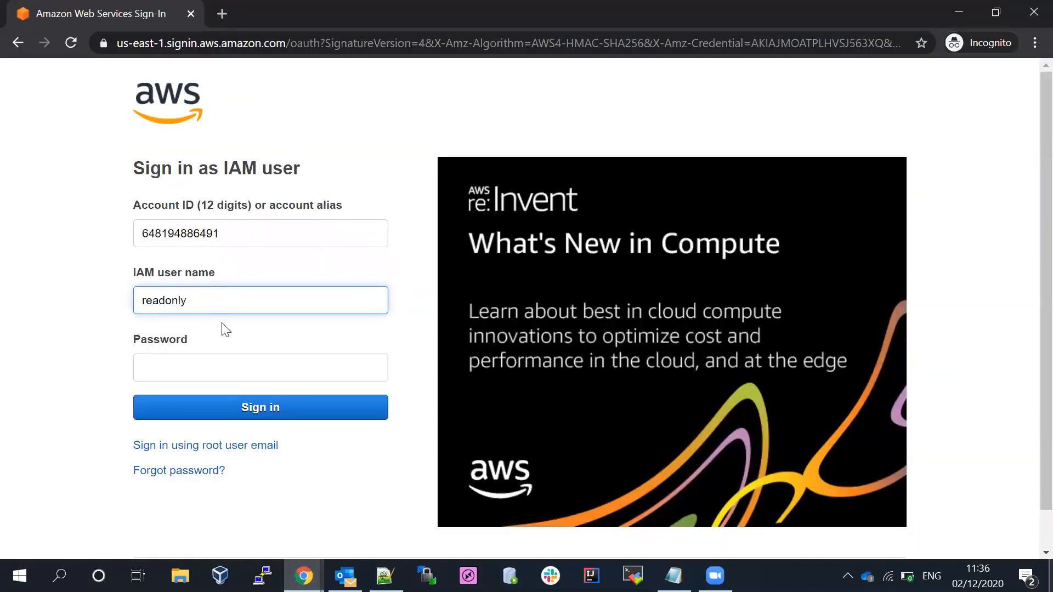
{"action": "left_click", "coordinate": [227, 367]}
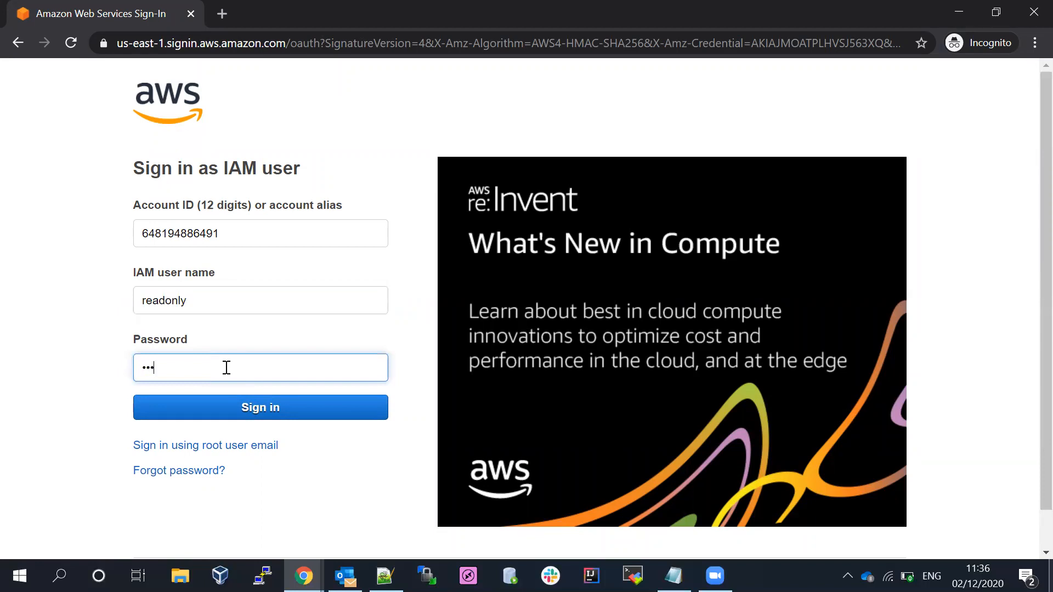
{"action": "left_click", "coordinate": [262, 407]}
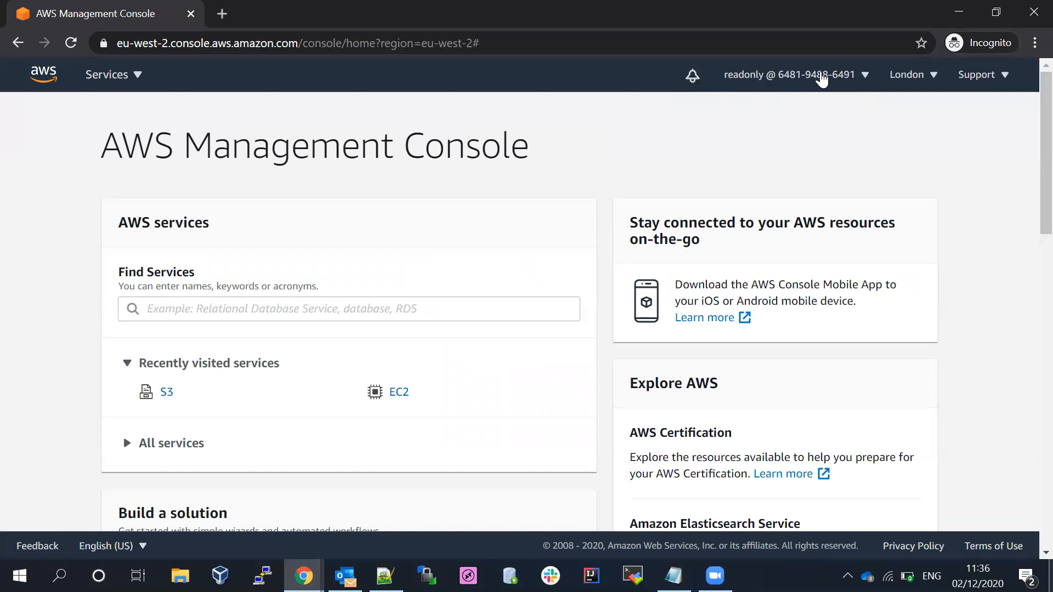
Check which IAM user is signed in through the incognito console's account menu and compare with the original IAM console window
{"action": "left_click", "coordinate": [828, 78]}
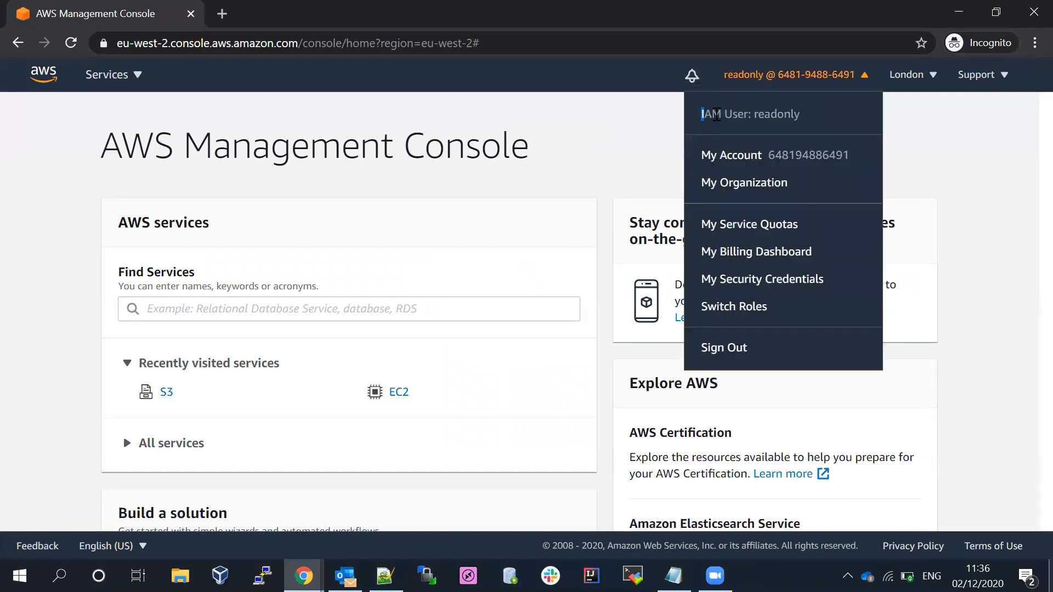
{"action": "left_click_drag", "start_coordinate": [703, 115], "coordinate": [835, 121]}
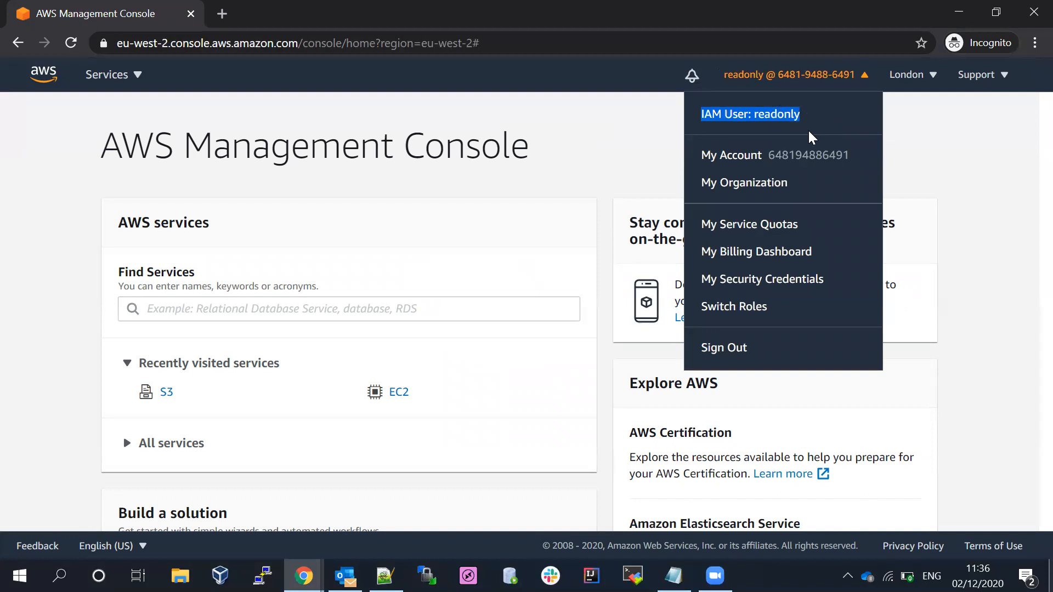
{"action": "left_click", "coordinate": [968, 156]}
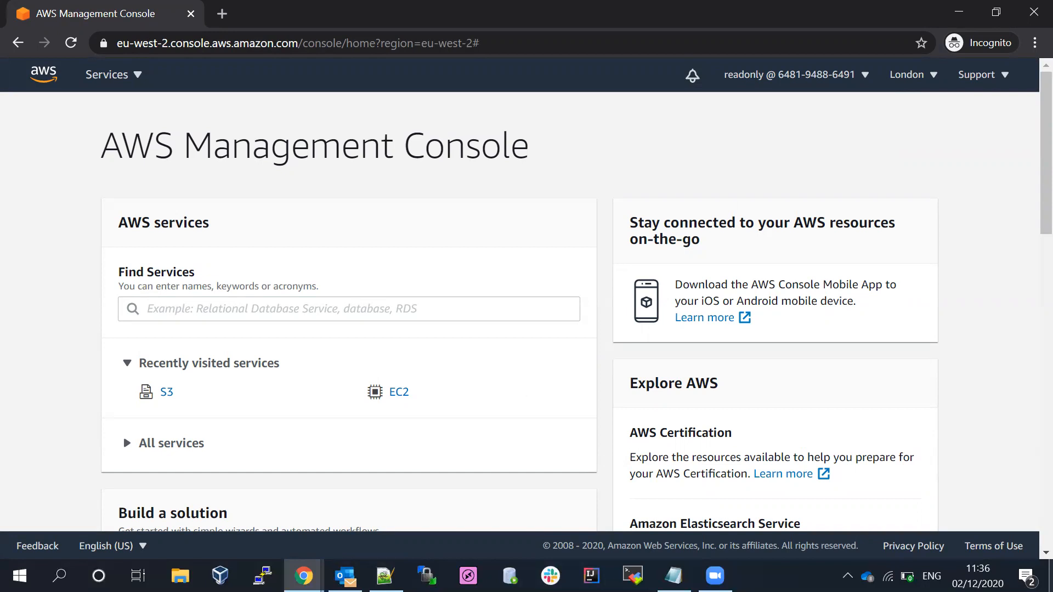
{"action": "mouse_move", "coordinate": [303, 576]}
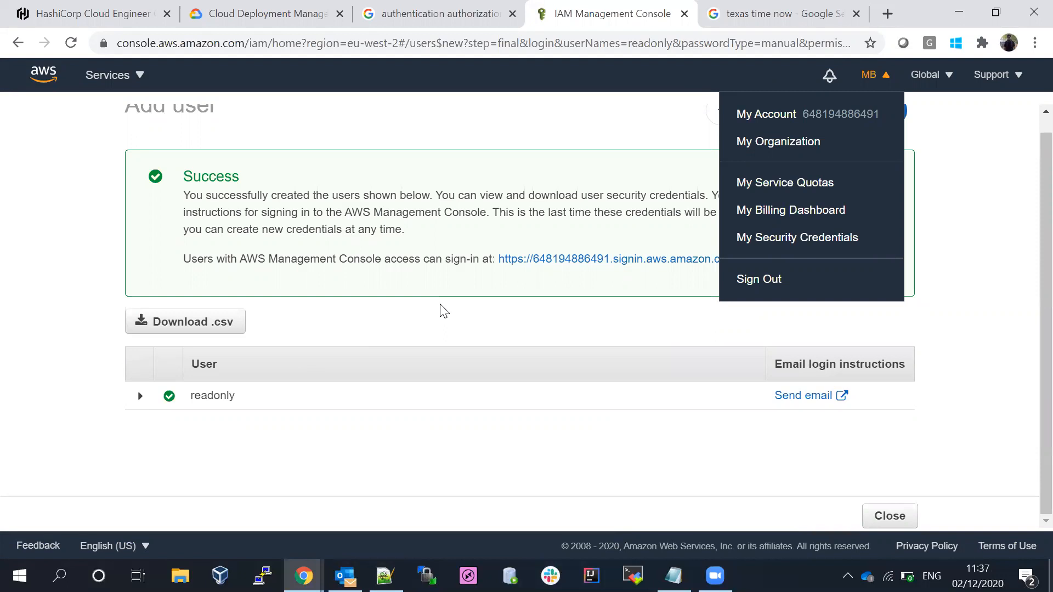
{"action": "mouse_move", "coordinate": [304, 575]}
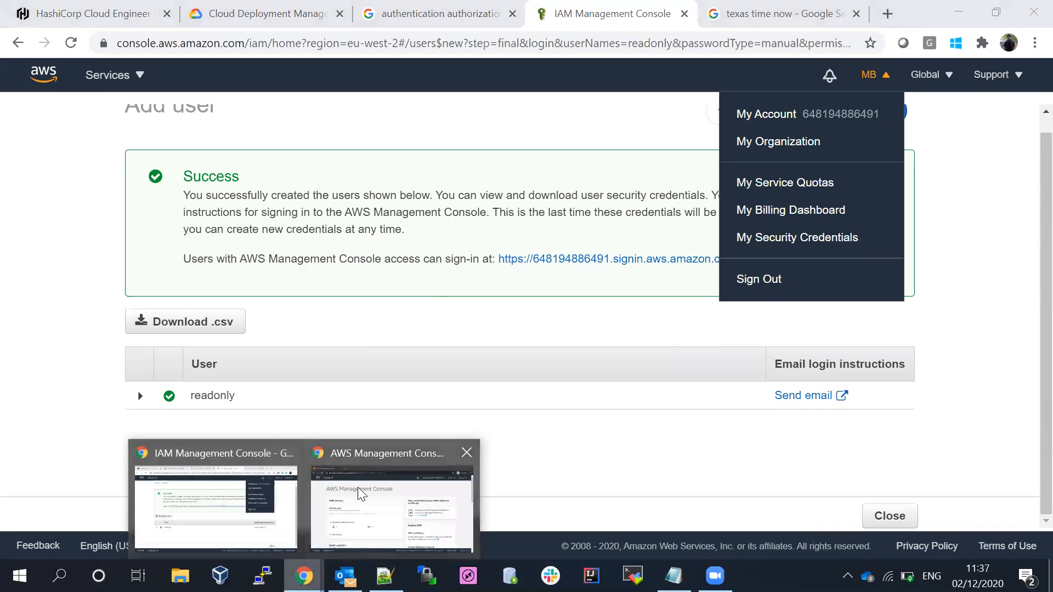
{"action": "left_click", "coordinate": [388, 487]}
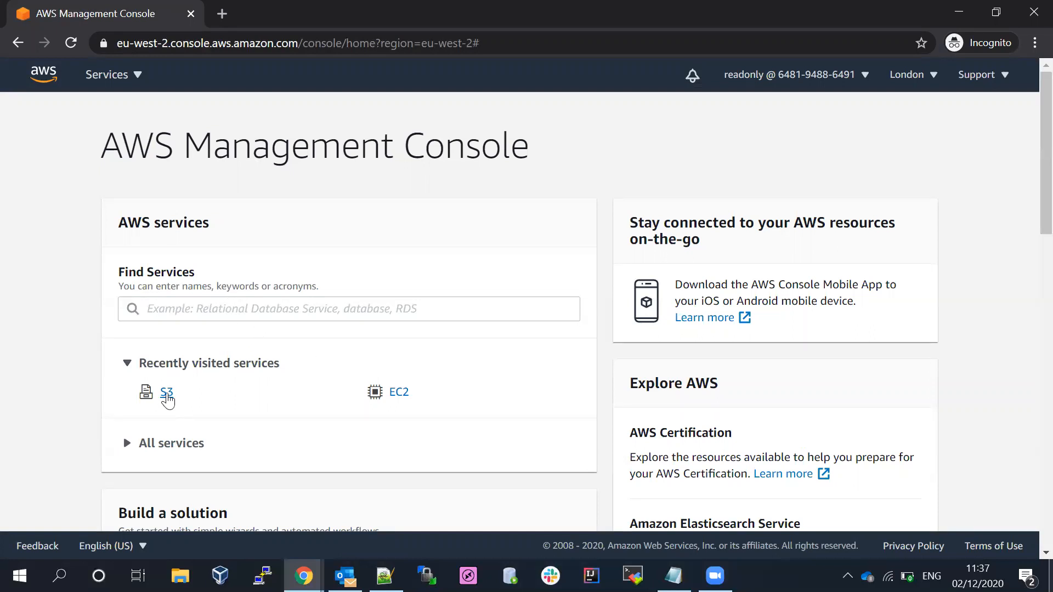
Open the S3 service and show the objects in the testing-s3-new bucket
{"action": "left_click", "coordinate": [167, 393]}
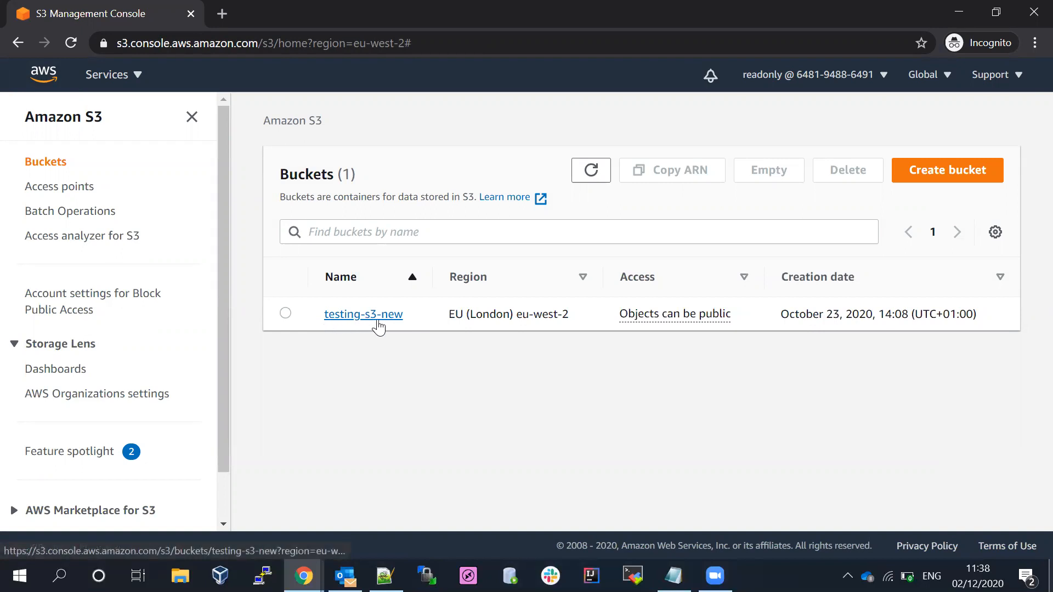
{"action": "left_click", "coordinate": [349, 315]}
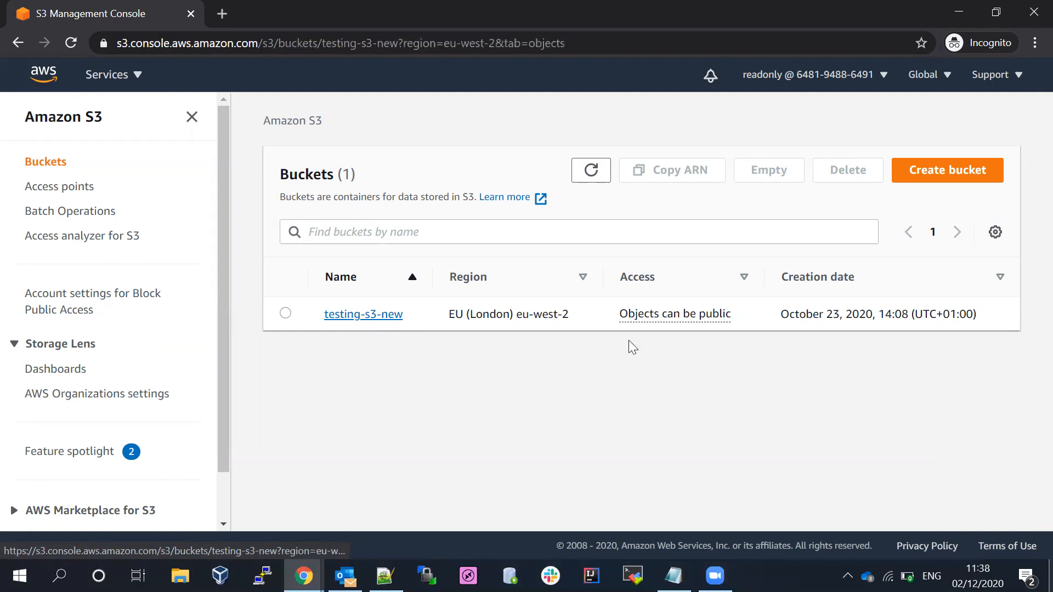
{"action": "left_click_drag", "start_coordinate": [1042, 143], "coordinate": [1043, 269]}
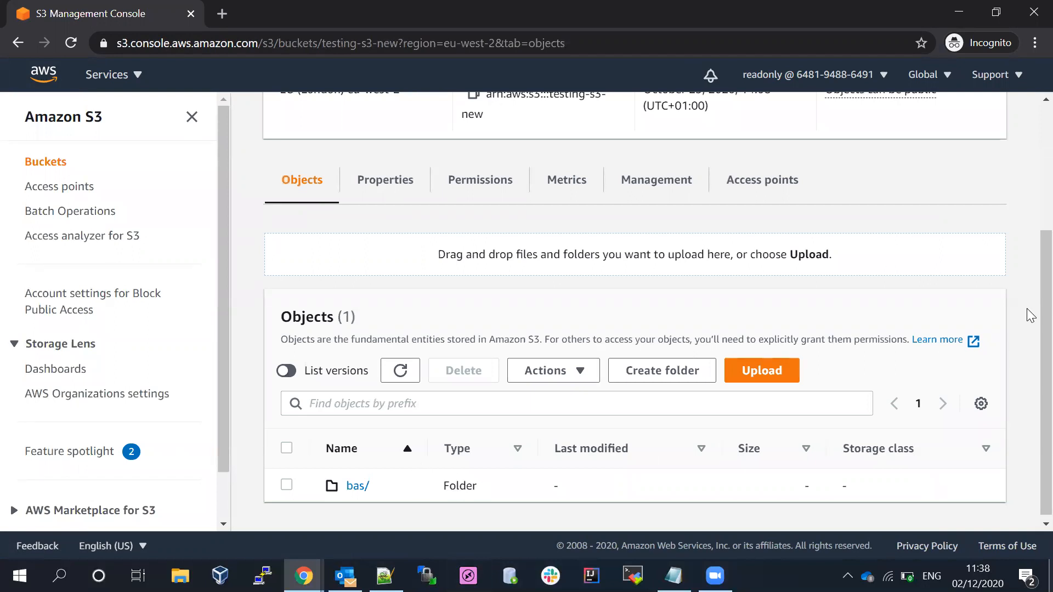
{"action": "left_click_drag", "start_coordinate": [1043, 305], "coordinate": [1042, 344]}
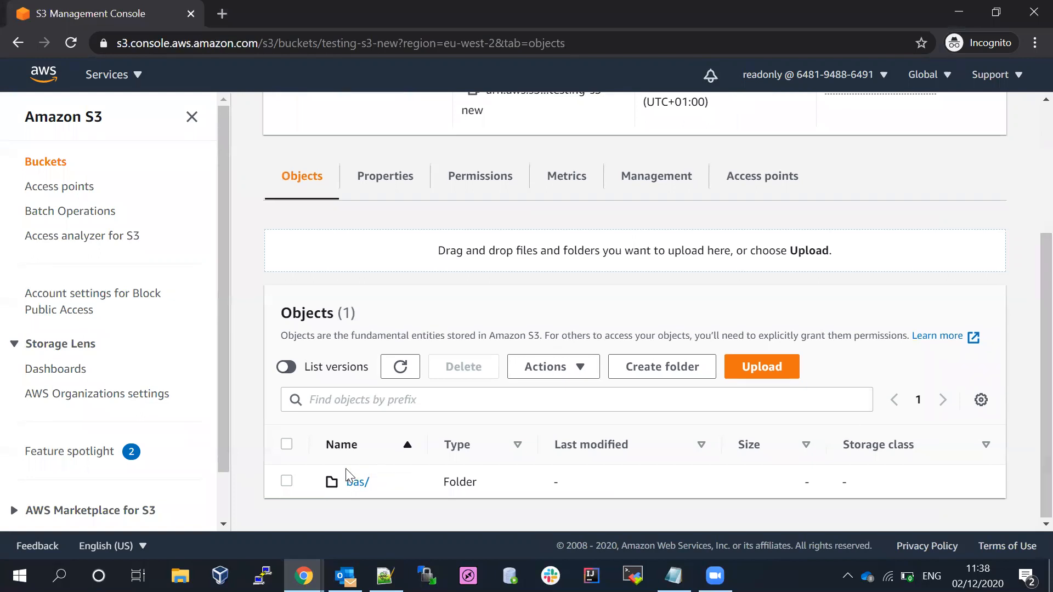
Select the bas/ folder in the bucket and start its deletion, going to the confirmation section
{"action": "left_click", "coordinate": [286, 482]}
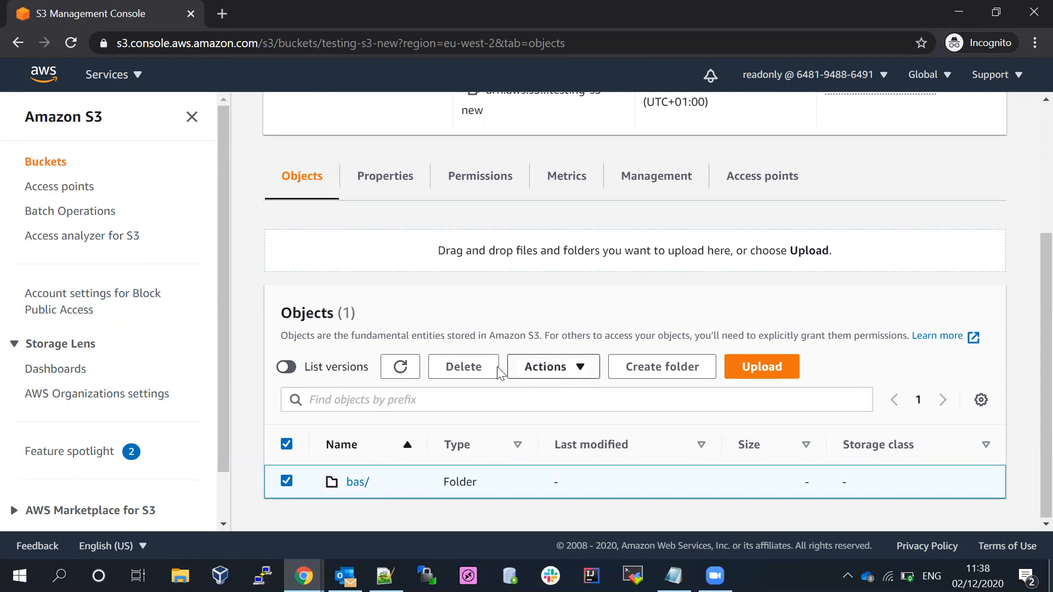
{"action": "left_click", "coordinate": [467, 368]}
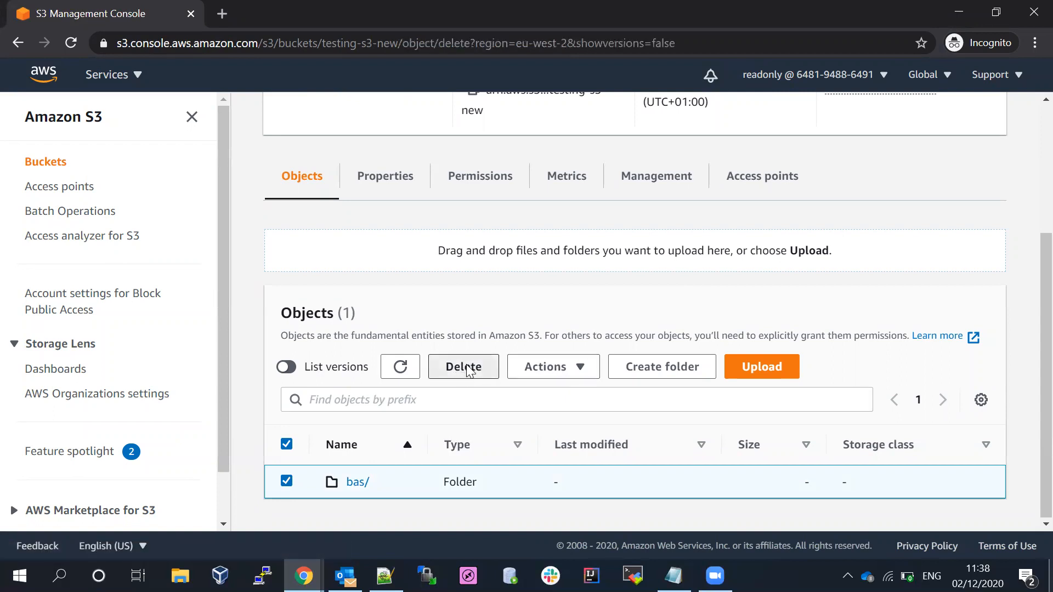
{"action": "scroll", "coordinate": [1031, 224], "scroll_direction": "down", "scroll_amount": 4}
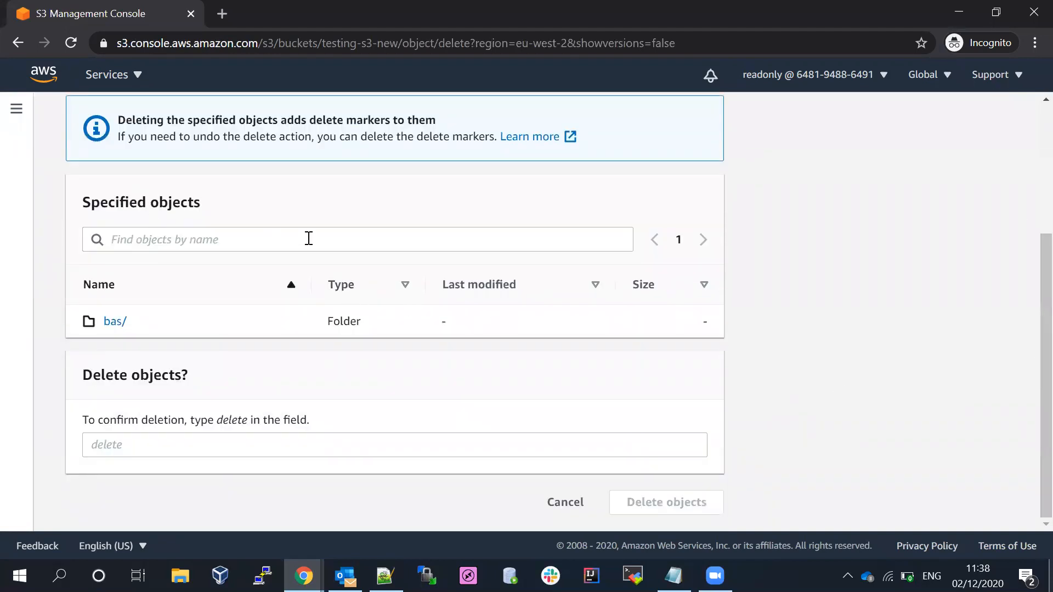
Enter delete as the confirmation text and try to delete the bas/ folder from the testing-s3-new bucket
{"action": "triple_click", "coordinate": [146, 384]}
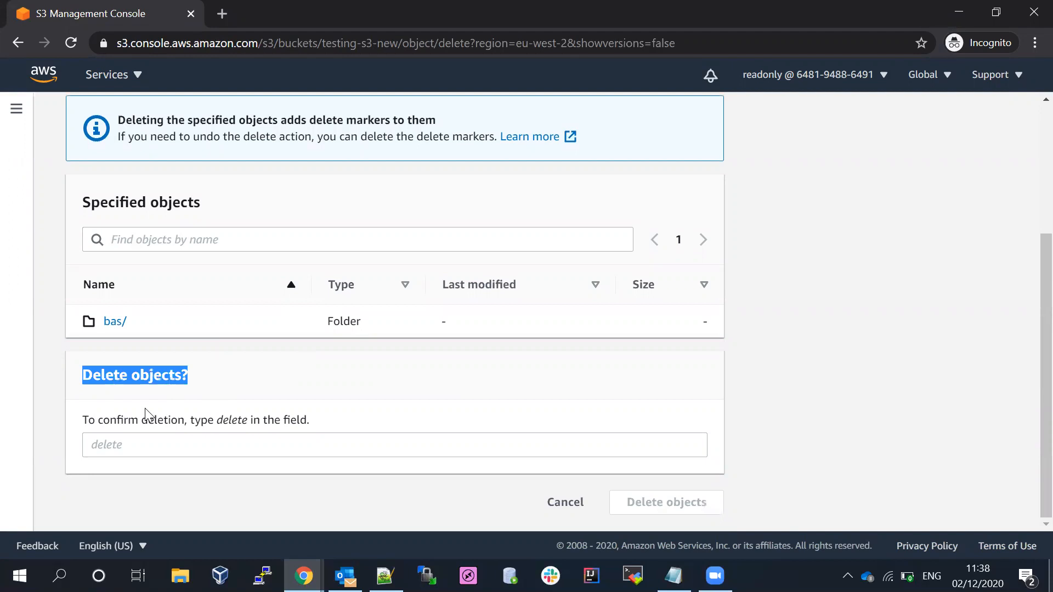
{"action": "left_click", "coordinate": [236, 426]}
{"action": "double_click", "coordinate": [236, 425]}
{"action": "key", "text": "ctrl+c"}
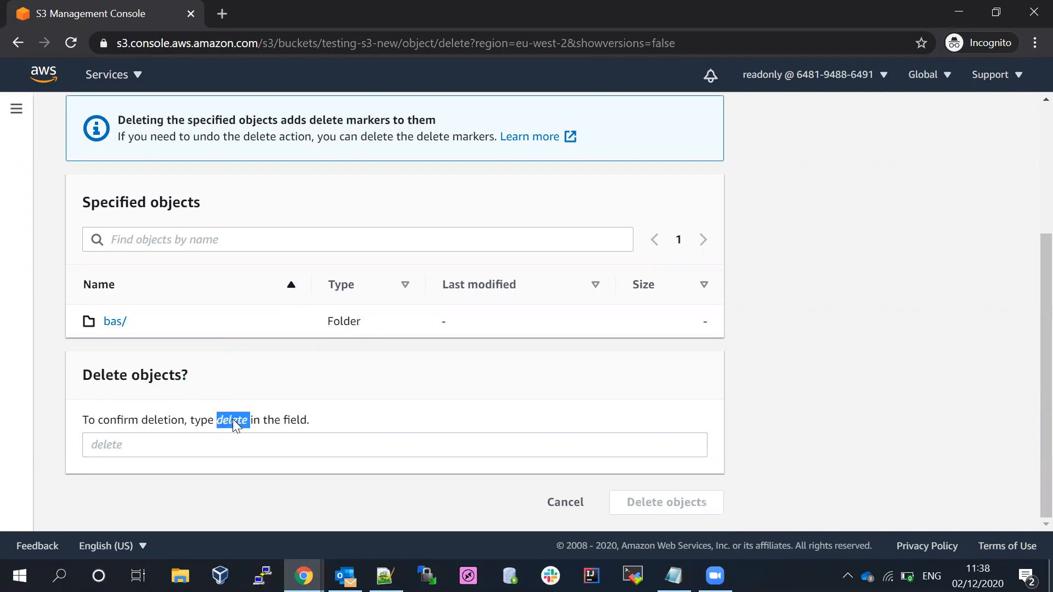
{"action": "left_click", "coordinate": [181, 442]}
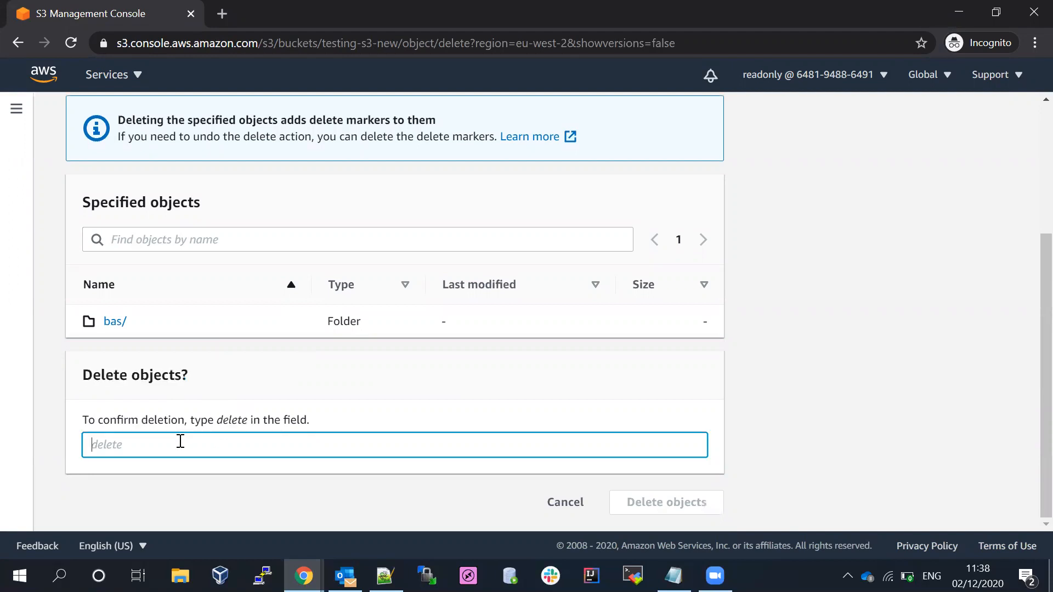
{"action": "key", "text": "ctrl+v"}
{"action": "key", "text": "BackSpace"}
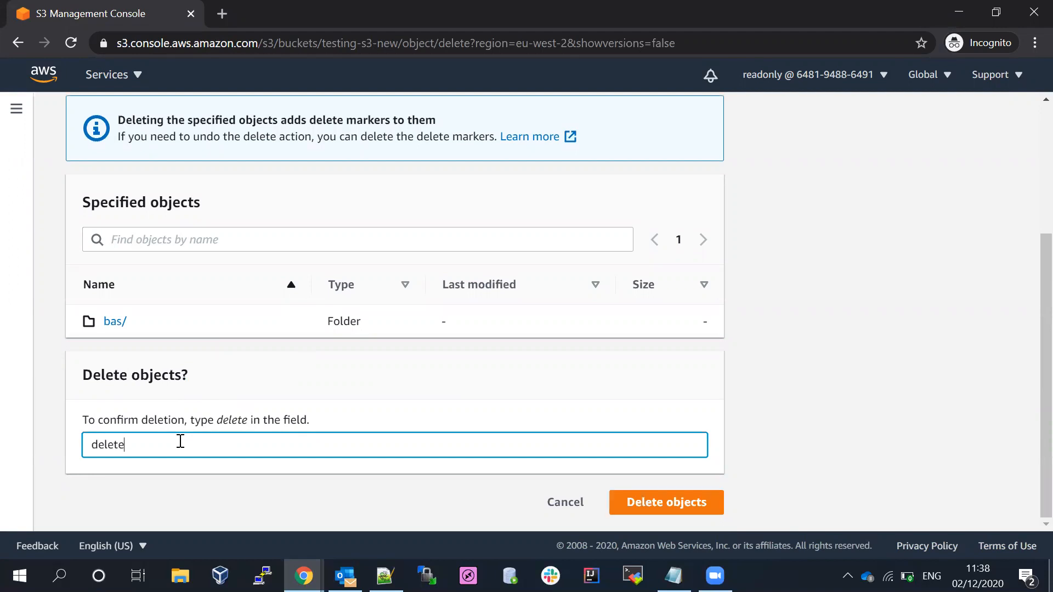
{"action": "left_click", "coordinate": [674, 509]}
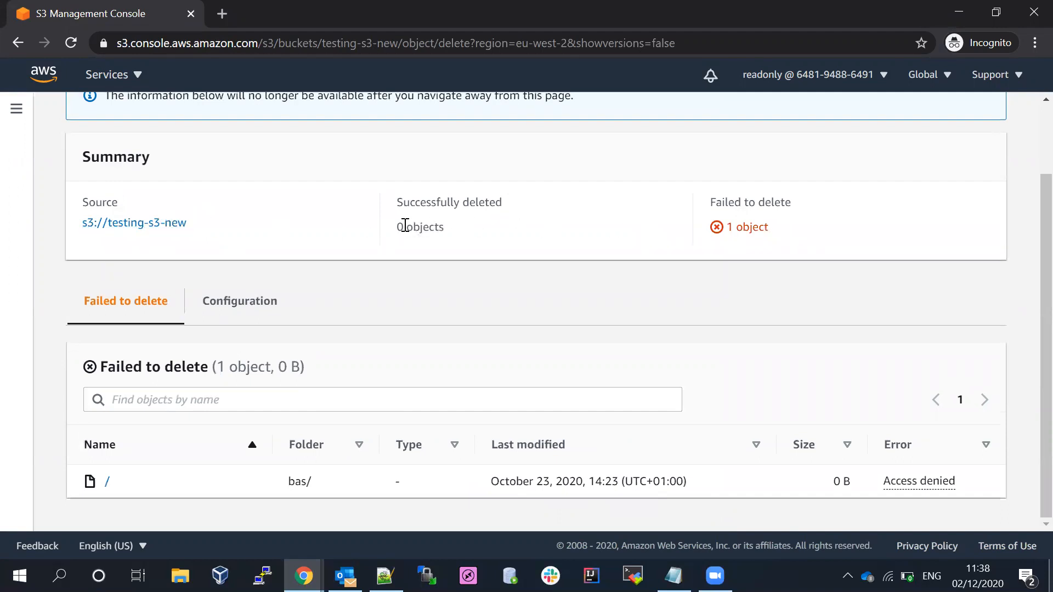
Review the deletion status summary and the bas/ folder's entry, and exit to the list of S3 buckets
{"action": "left_click_drag", "start_coordinate": [710, 203], "coordinate": [779, 244]}
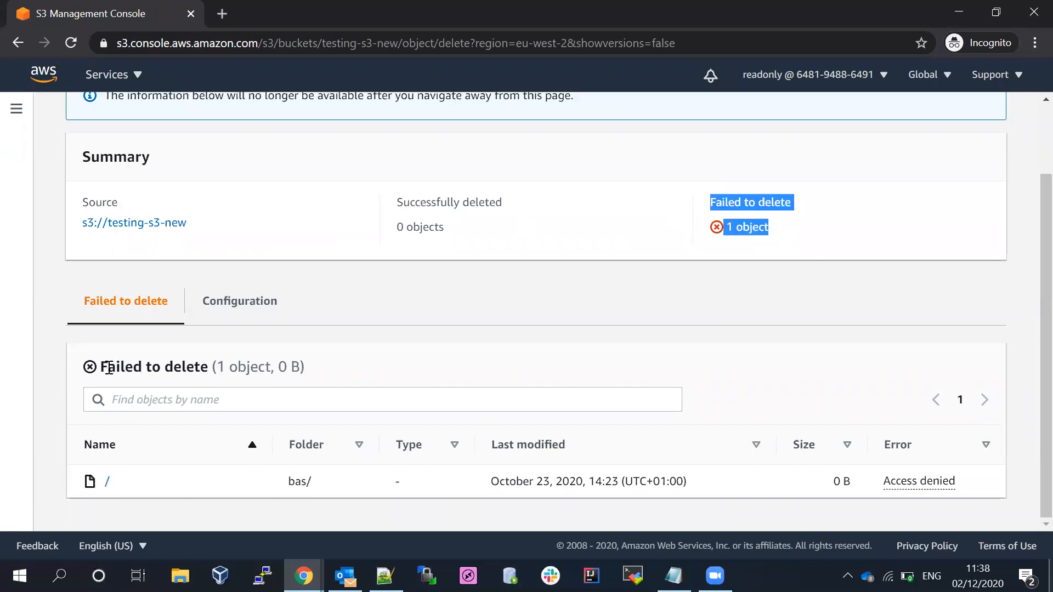
{"action": "left_click_drag", "start_coordinate": [104, 369], "coordinate": [213, 367]}
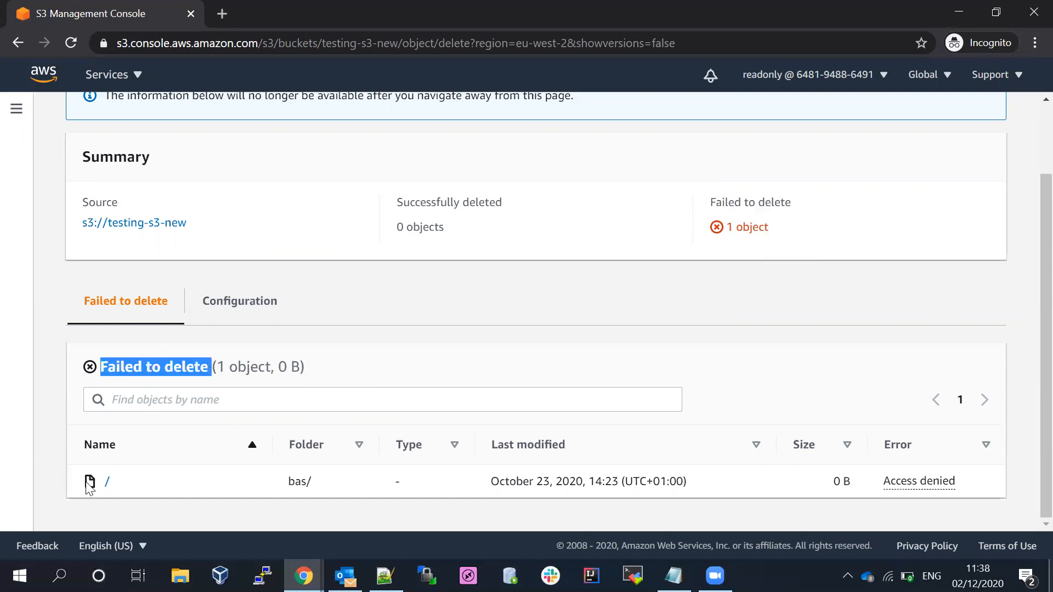
{"action": "left_click_drag", "start_coordinate": [284, 482], "coordinate": [318, 484]}
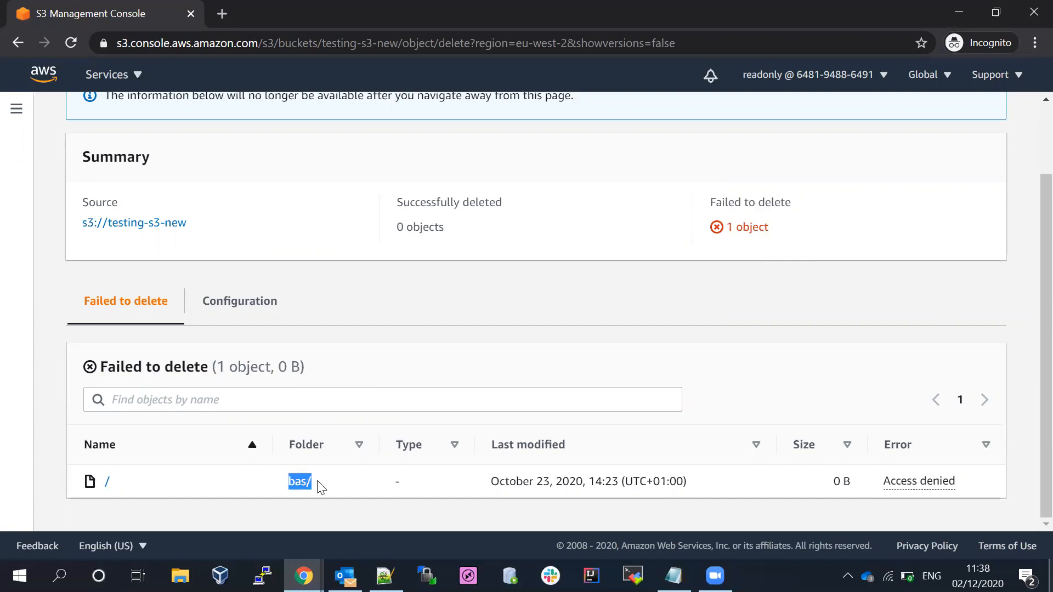
{"action": "left_click_drag", "start_coordinate": [490, 482], "coordinate": [704, 490]}
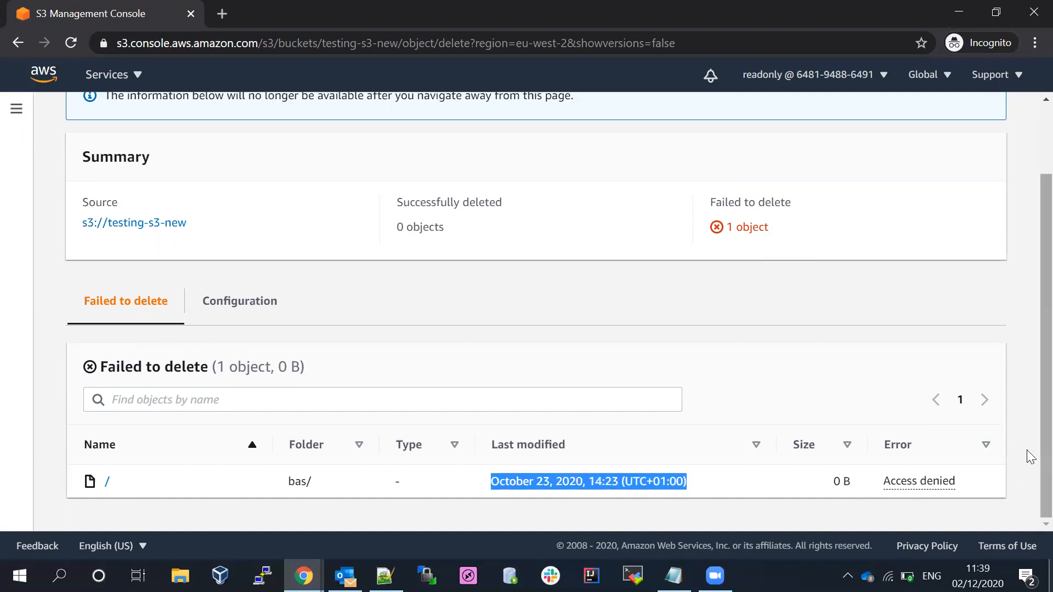
{"action": "scroll", "coordinate": [1027, 449], "scroll_direction": "up", "scroll_amount": 2}
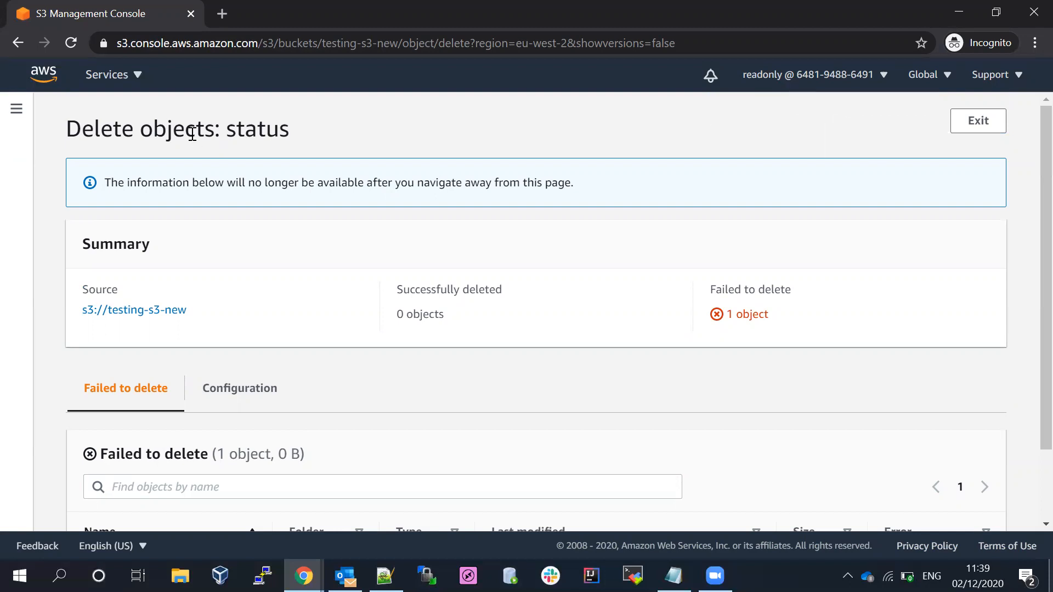
{"action": "left_click", "coordinate": [969, 127]}
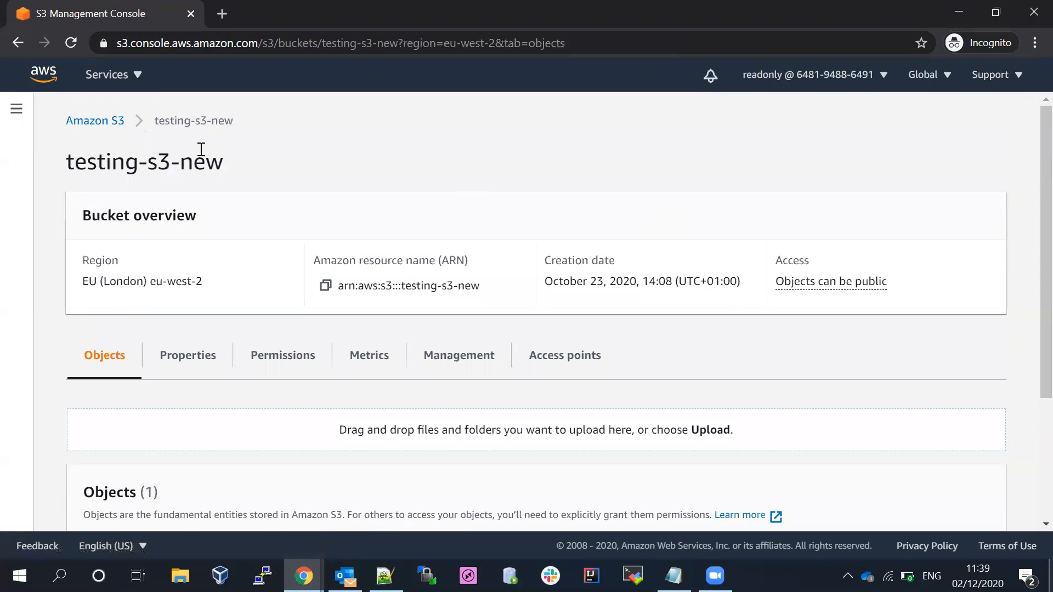
{"action": "left_click", "coordinate": [108, 127]}
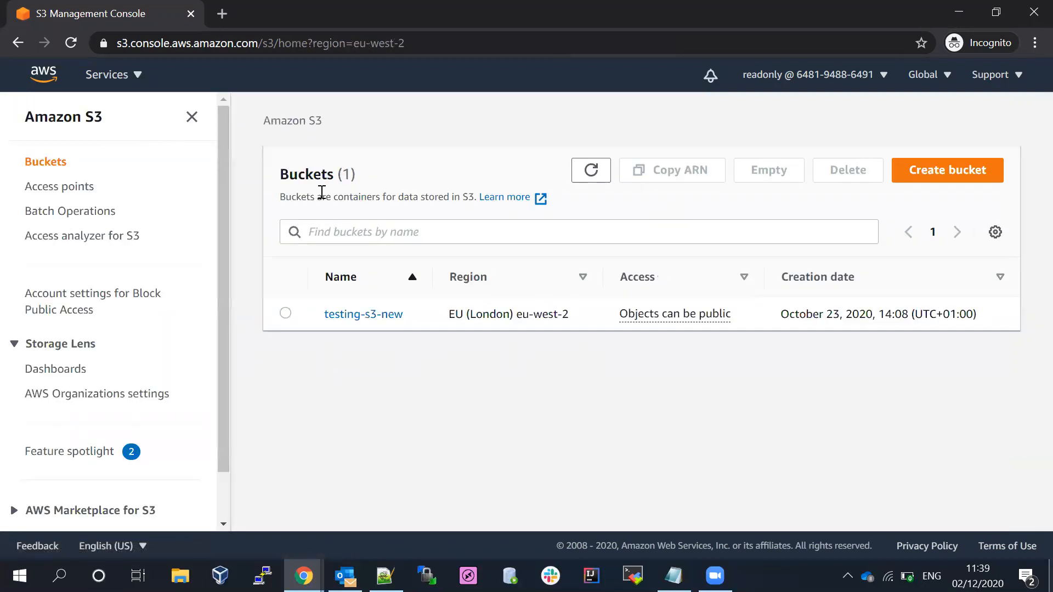
Open the EC2 service and list instances in all states by removing the running-state filter
{"action": "left_click", "coordinate": [136, 75]}
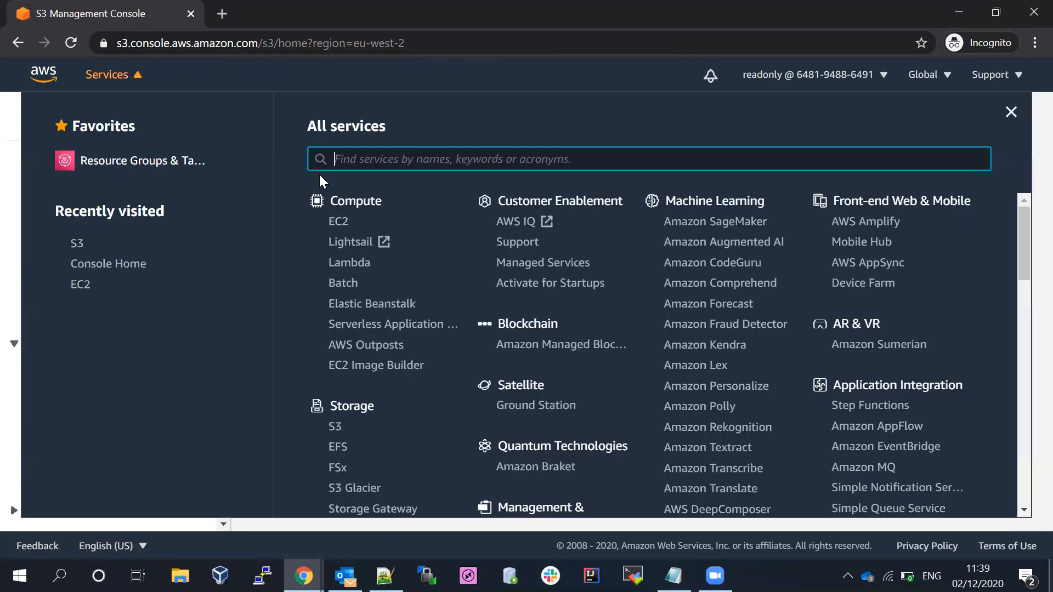
{"action": "left_click", "coordinate": [344, 220]}
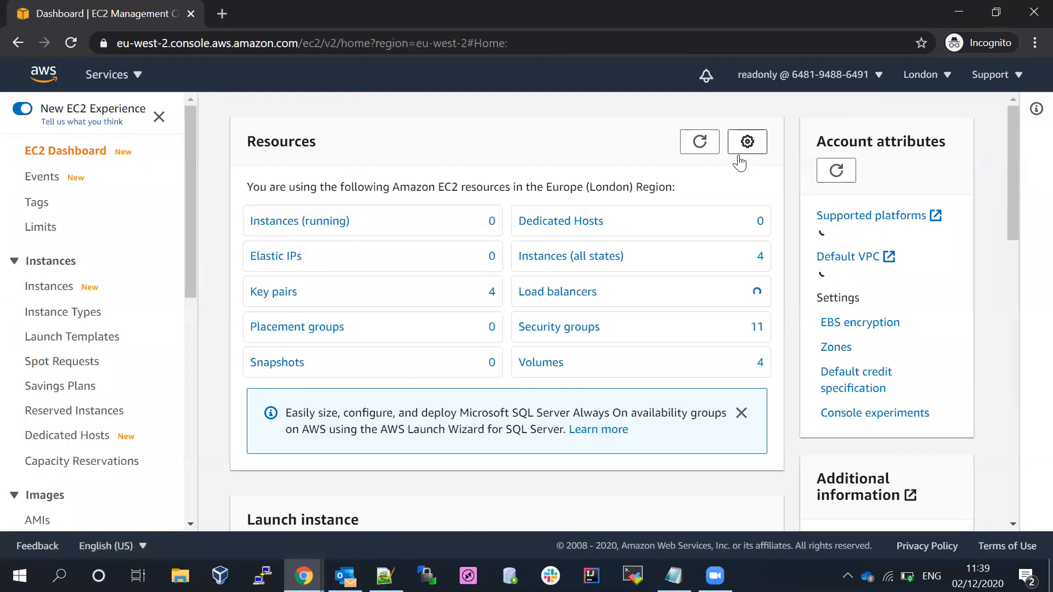
{"action": "left_click", "coordinate": [295, 222]}
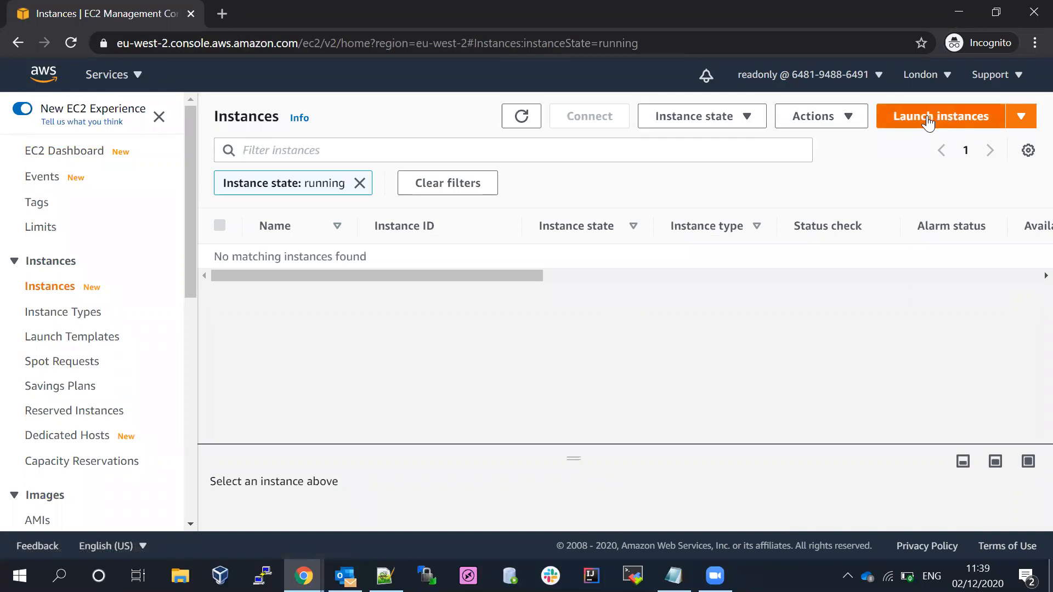
{"action": "left_click", "coordinate": [360, 183]}
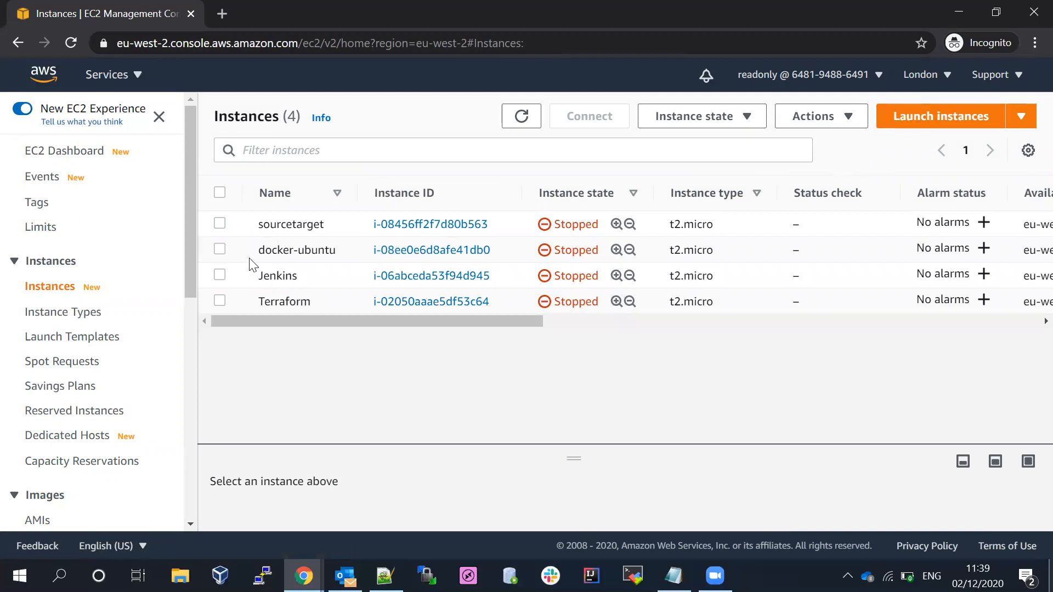
Try to start the sourcetarget EC2 instance
{"action": "left_click", "coordinate": [220, 225]}
{"action": "left_click", "coordinate": [714, 115]}
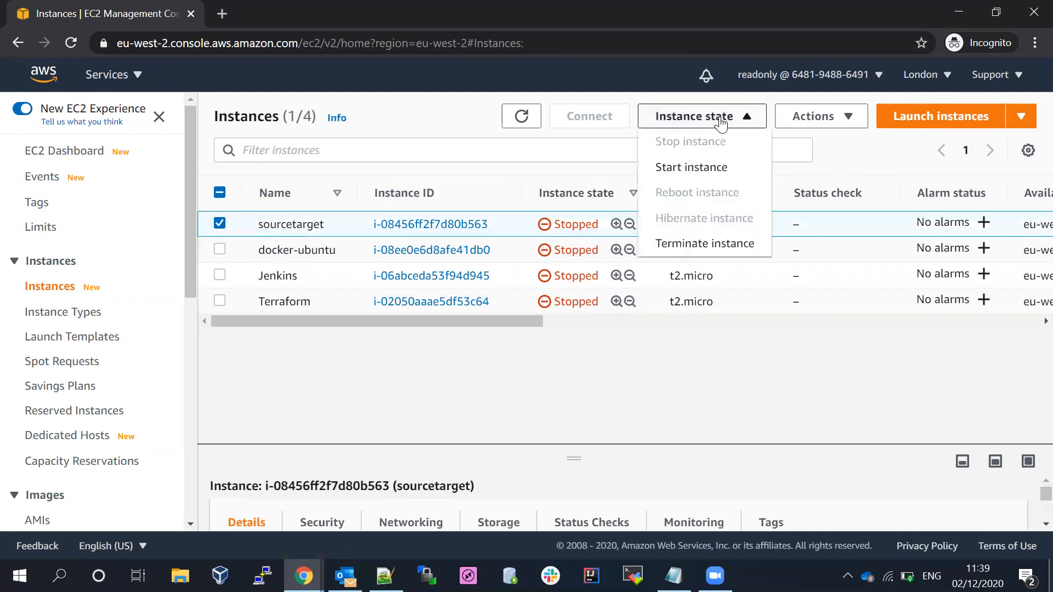
{"action": "left_click", "coordinate": [705, 168]}
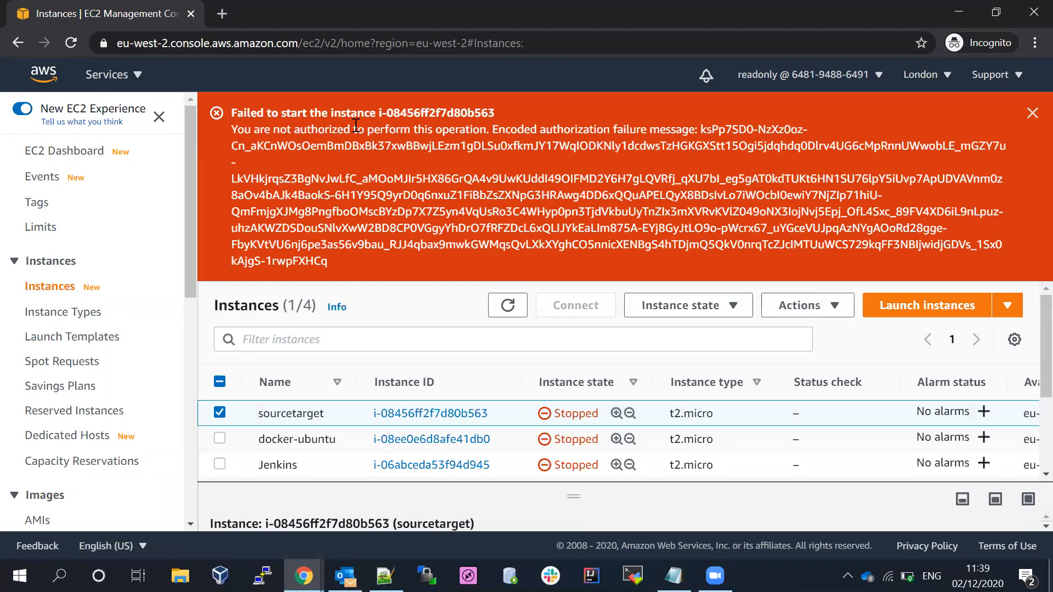
Read the message about the sourcetarget start attempt, dismiss it and refresh the instance list
{"action": "left_click_drag", "start_coordinate": [233, 129], "coordinate": [302, 127]}
{"action": "left_click_drag", "start_coordinate": [547, 130], "coordinate": [716, 151]}
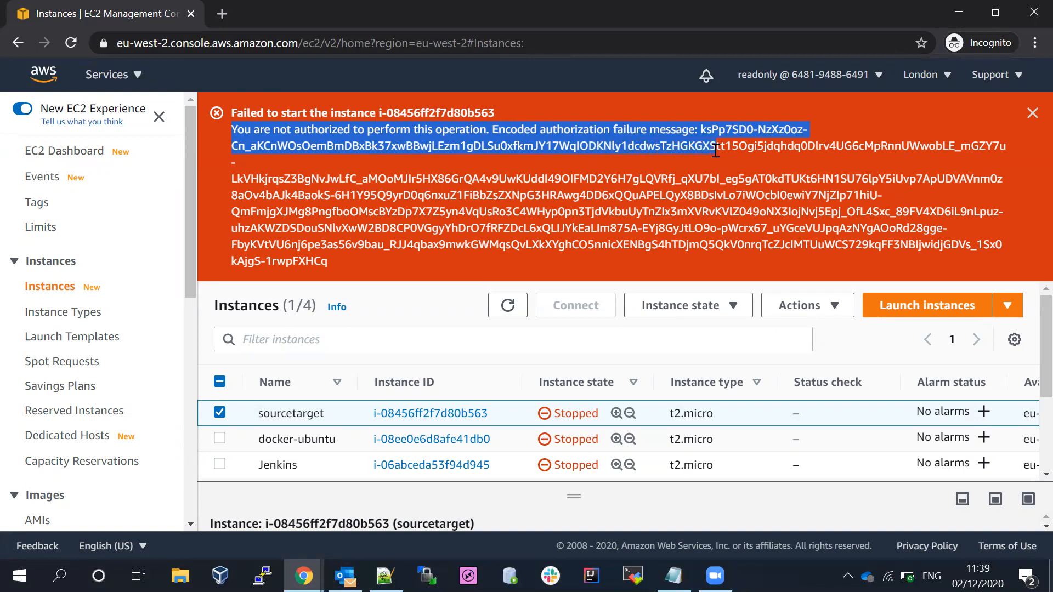
{"action": "left_click", "coordinate": [1032, 112]}
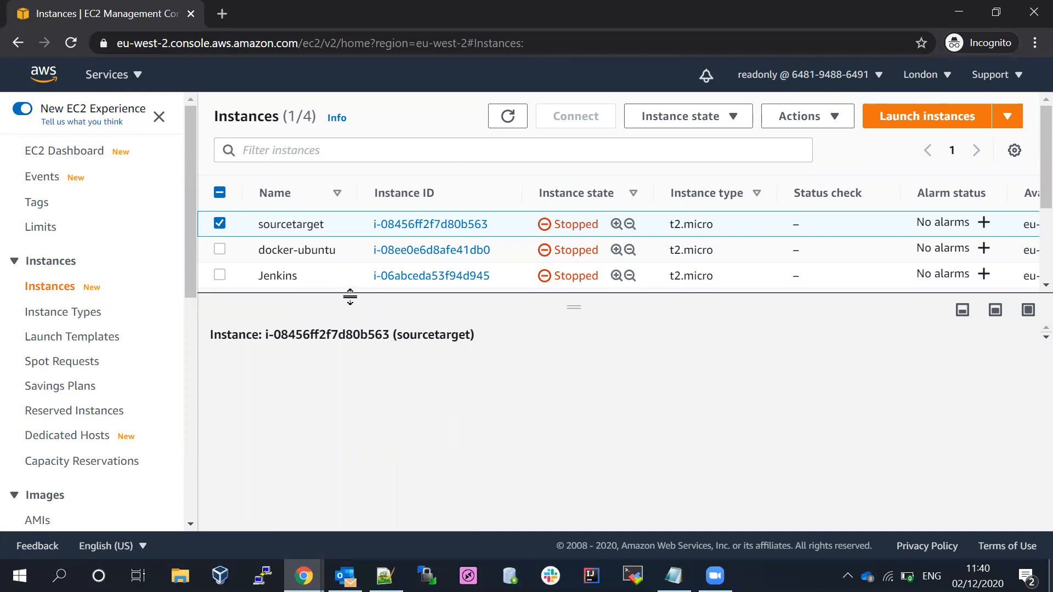
{"action": "left_click", "coordinate": [507, 116]}
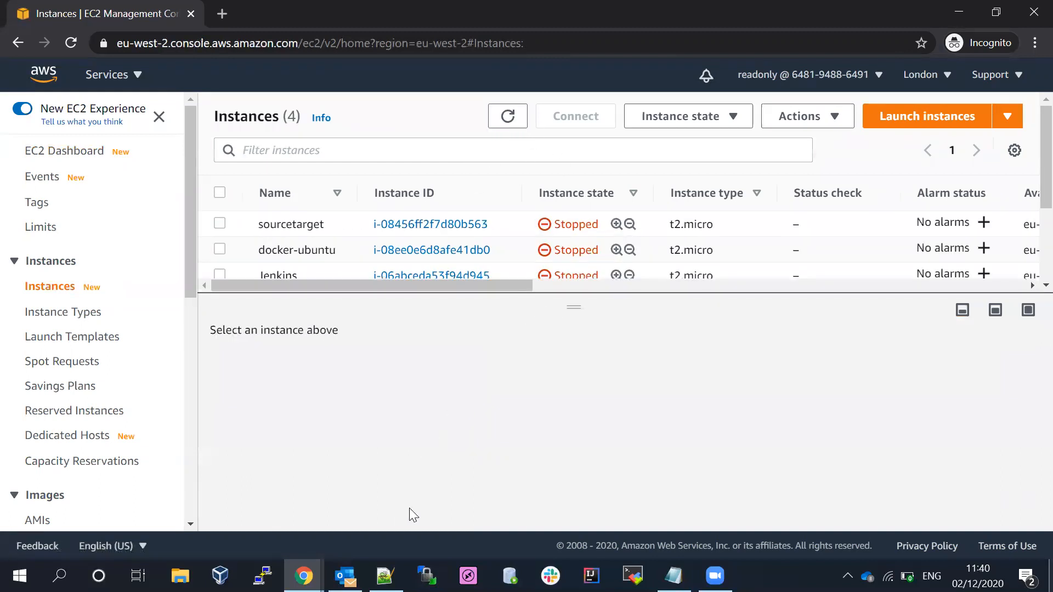
Switch to the original IAM console window, close the user creation page and show the readonly user's permissions policies
{"action": "mouse_move", "coordinate": [303, 576]}
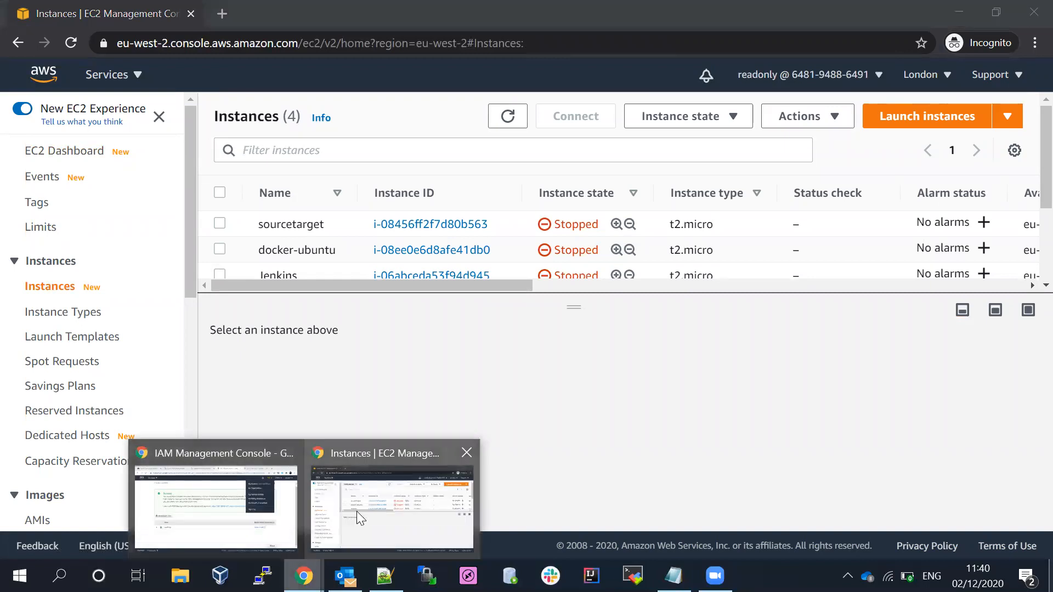
{"action": "left_click", "coordinate": [219, 515]}
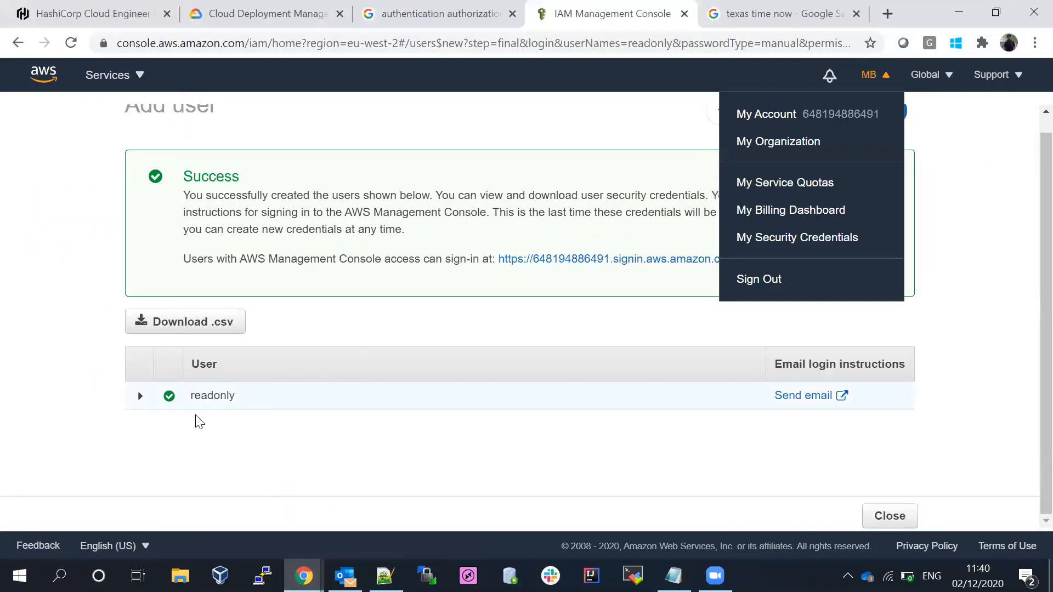
{"action": "left_click", "coordinate": [216, 402]}
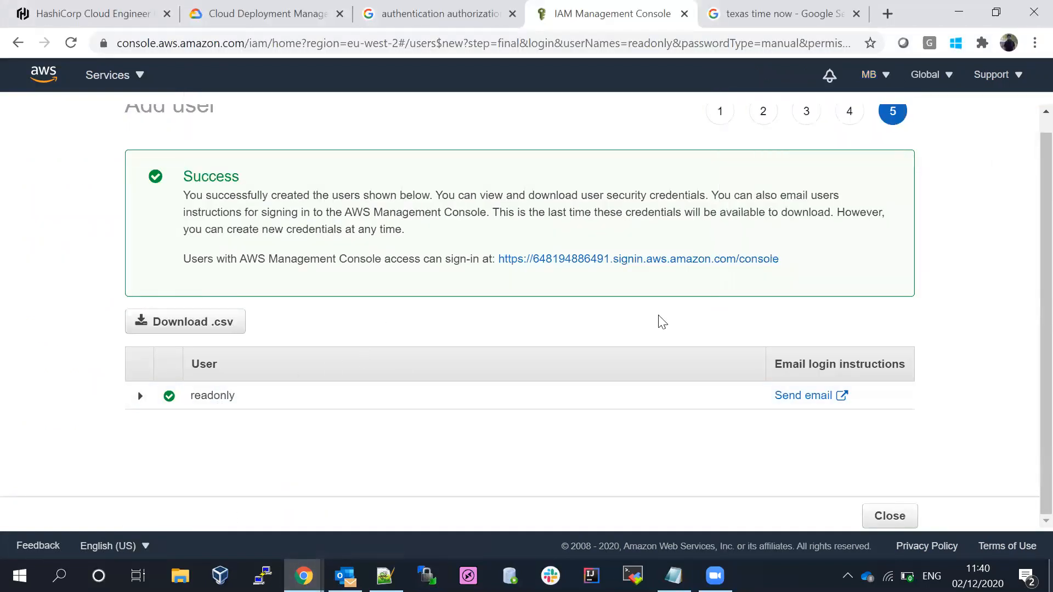
{"action": "left_click", "coordinate": [890, 517]}
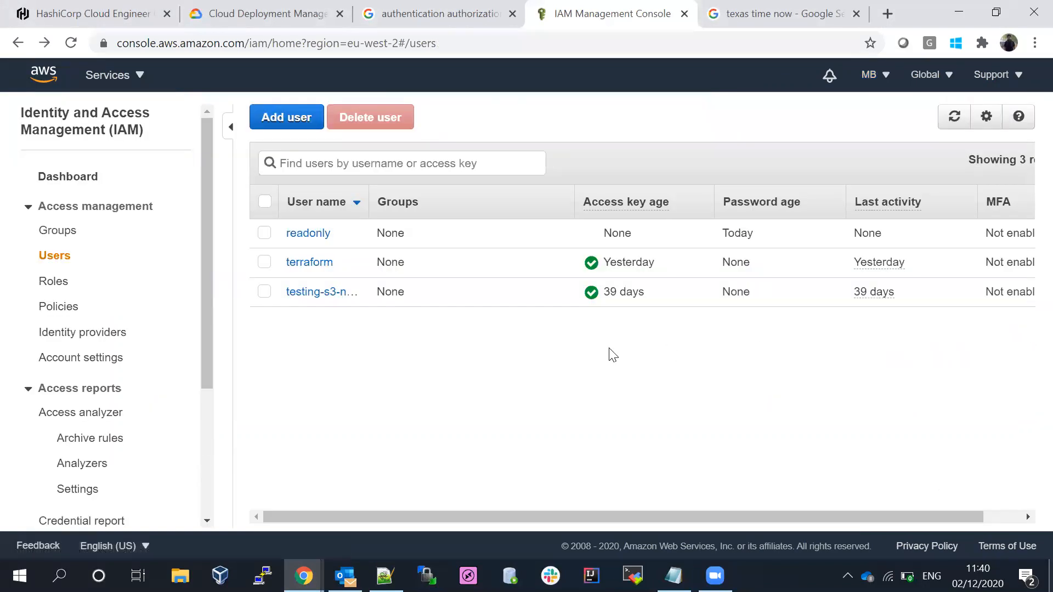
{"action": "left_click", "coordinate": [307, 235]}
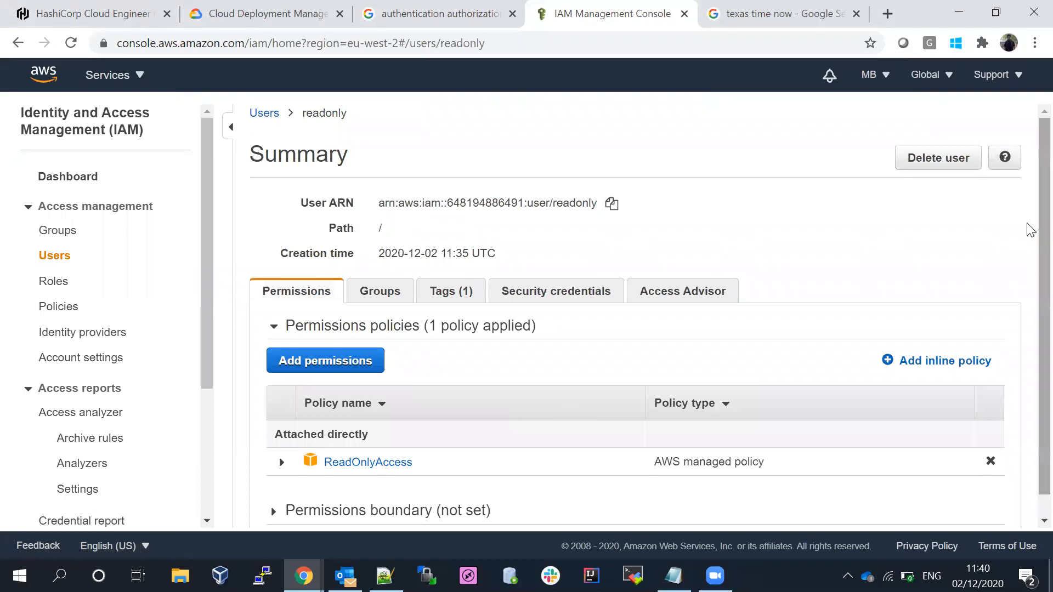
{"action": "scroll", "coordinate": [1030, 328], "scroll_direction": "down", "scroll_amount": 1}
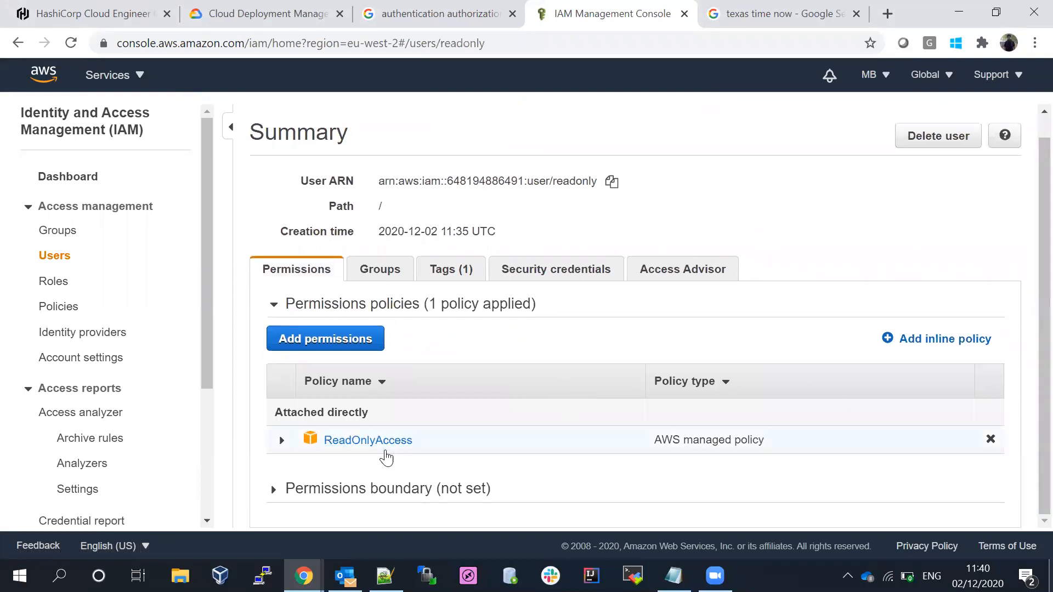
Attach the existing AmazonEC2FullAccess policy directly to the readonly user, finding it with the policy search term ec2
{"action": "left_click", "coordinate": [337, 348]}
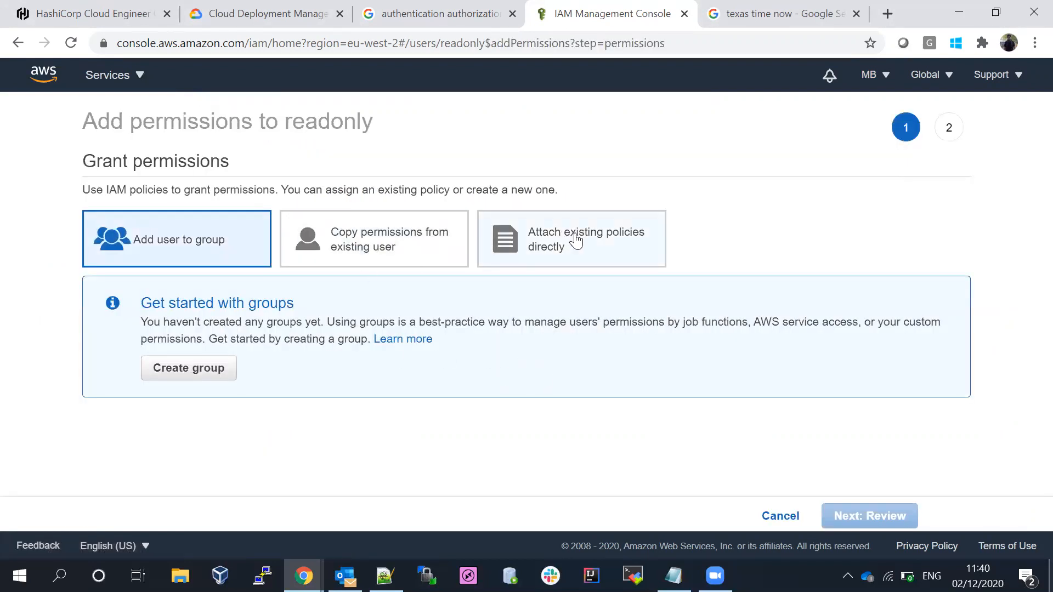
{"action": "left_click", "coordinate": [587, 249]}
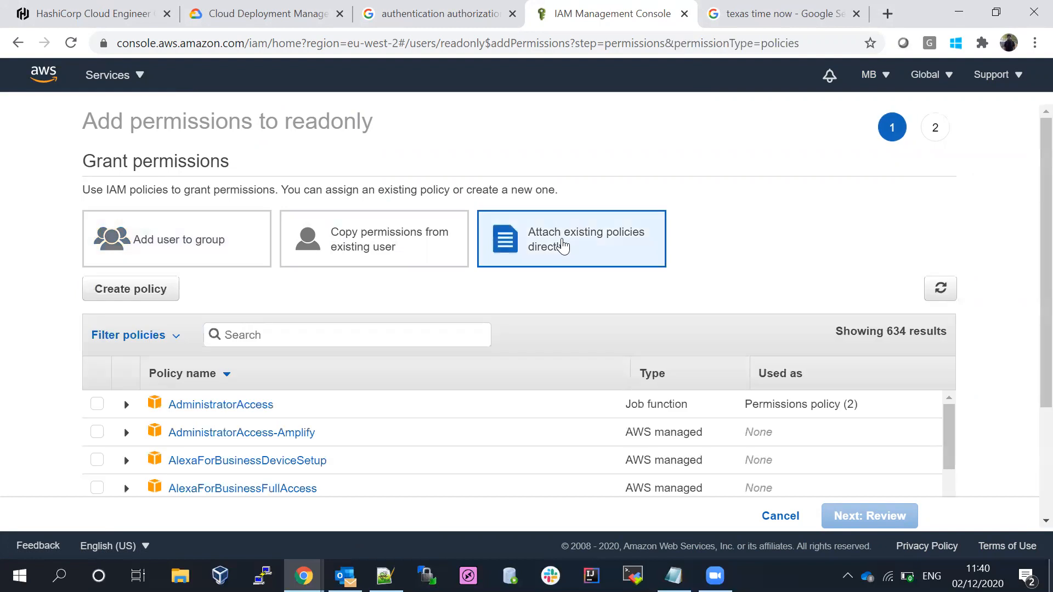
{"action": "scroll", "coordinate": [1030, 306], "scroll_direction": "down", "scroll_amount": 3}
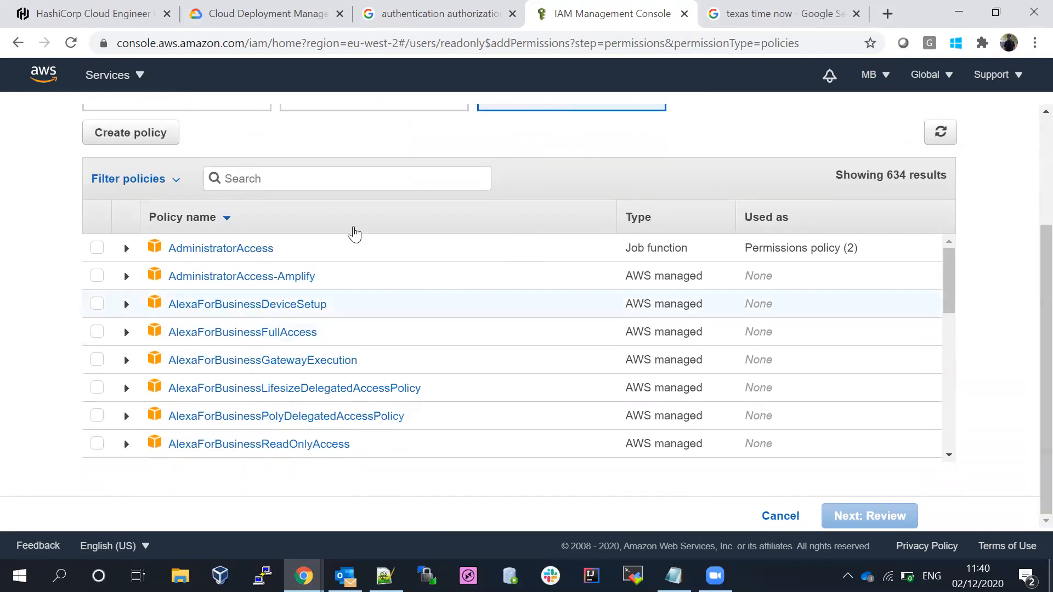
{"action": "left_click", "coordinate": [296, 179]}
{"action": "type", "text": "ec2"}
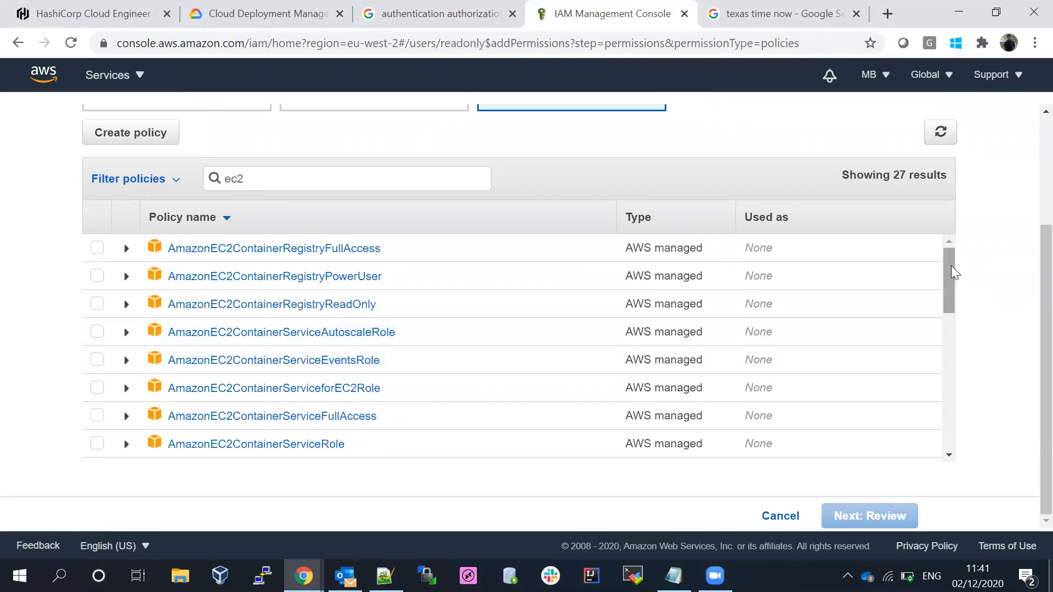
{"action": "scroll", "coordinate": [952, 265], "scroll_direction": "down", "scroll_amount": 3}
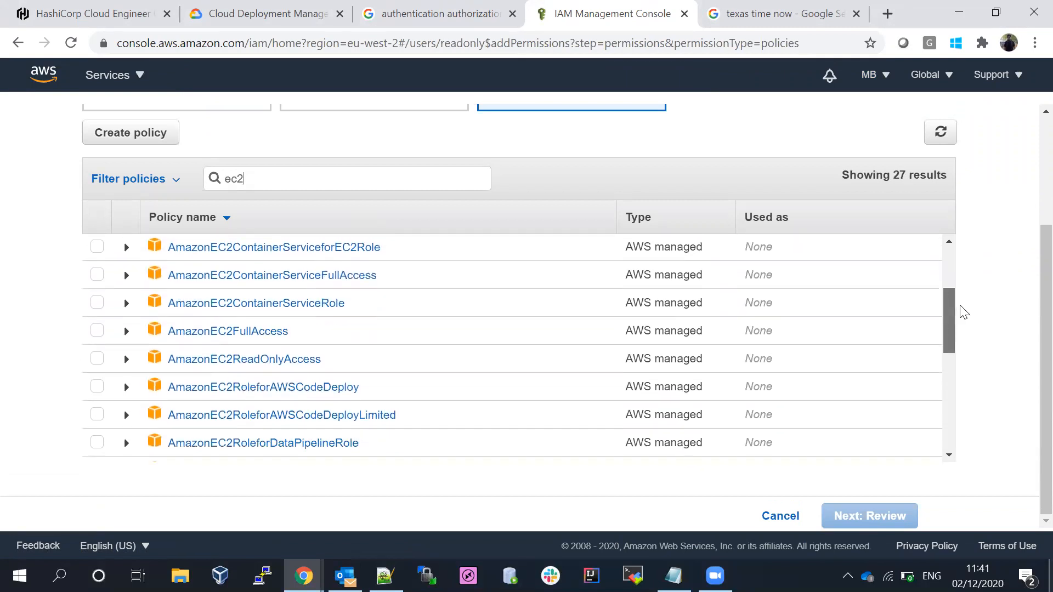
{"action": "left_click", "coordinate": [97, 337]}
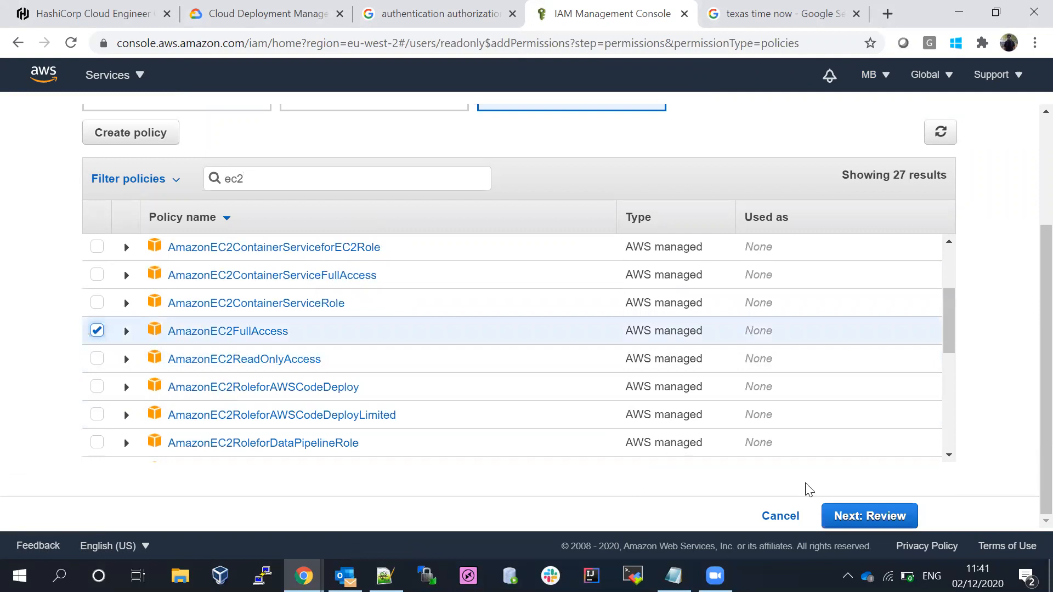
{"action": "left_click", "coordinate": [873, 521]}
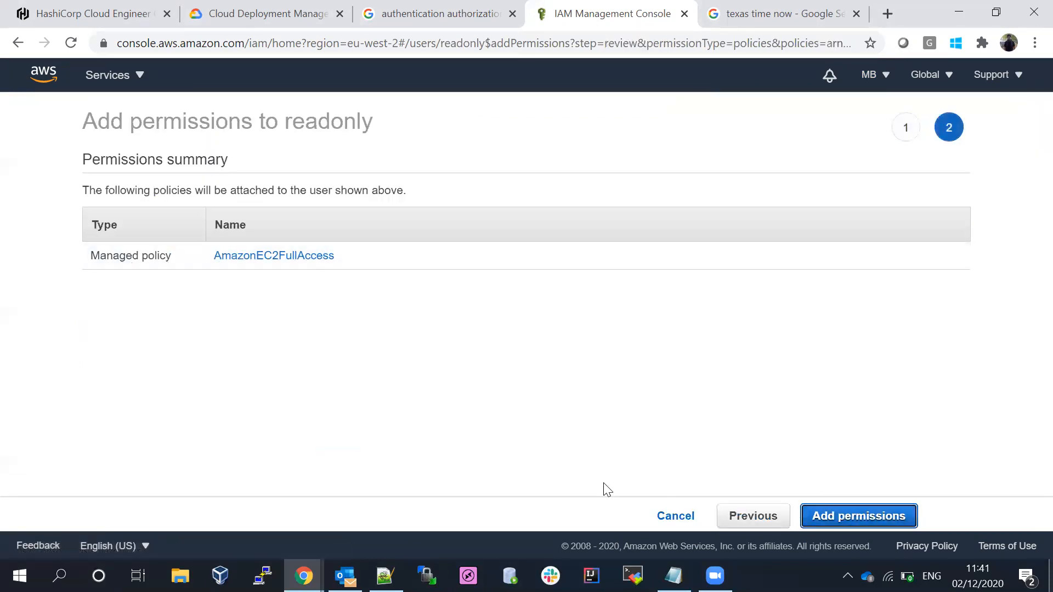
{"action": "left_click", "coordinate": [860, 517]}
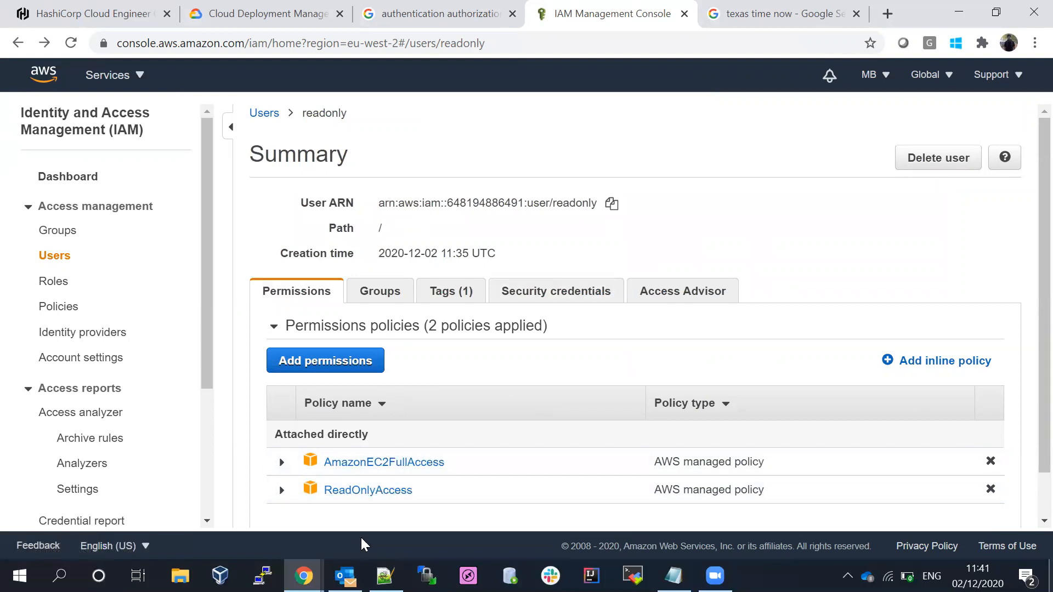
Switch to the incognito EC2 console window, start the sourcetarget instance as the readonly user and refresh the instance list
{"action": "mouse_move", "coordinate": [304, 576]}
{"action": "left_click", "coordinate": [413, 535]}
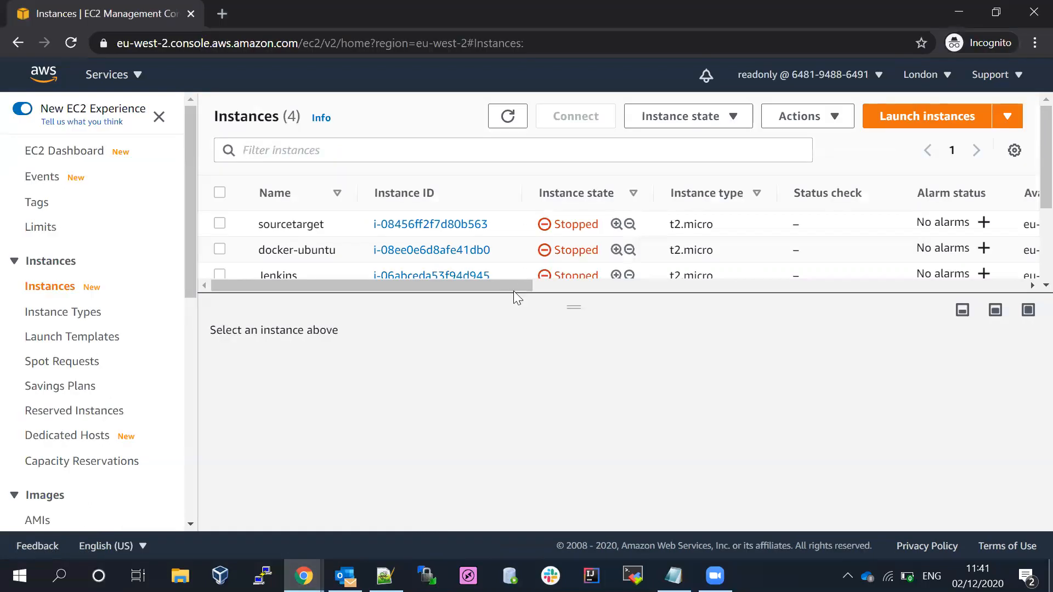
{"action": "left_click", "coordinate": [220, 223]}
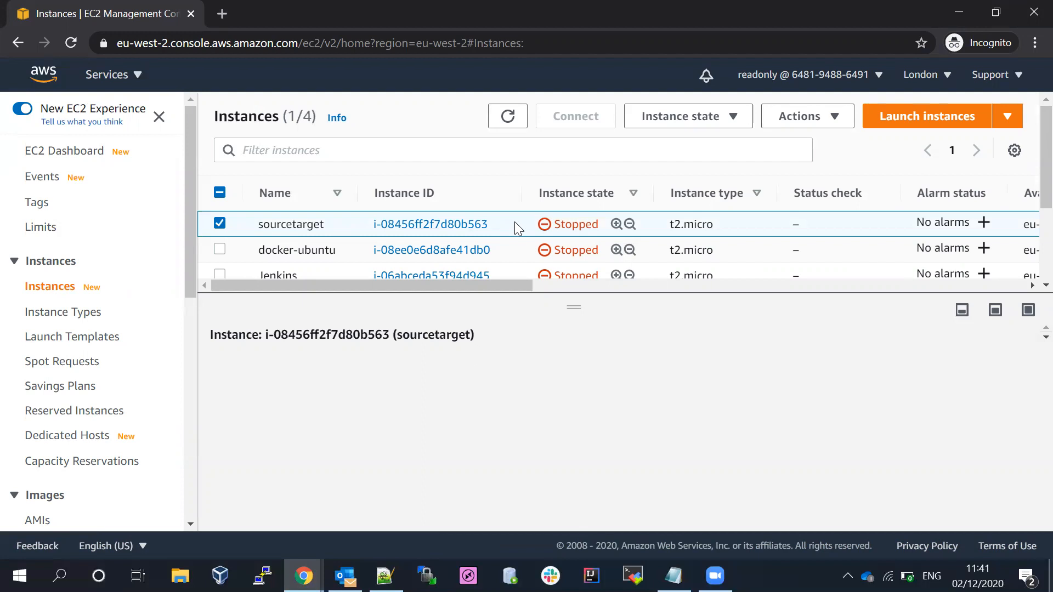
{"action": "left_click", "coordinate": [709, 125]}
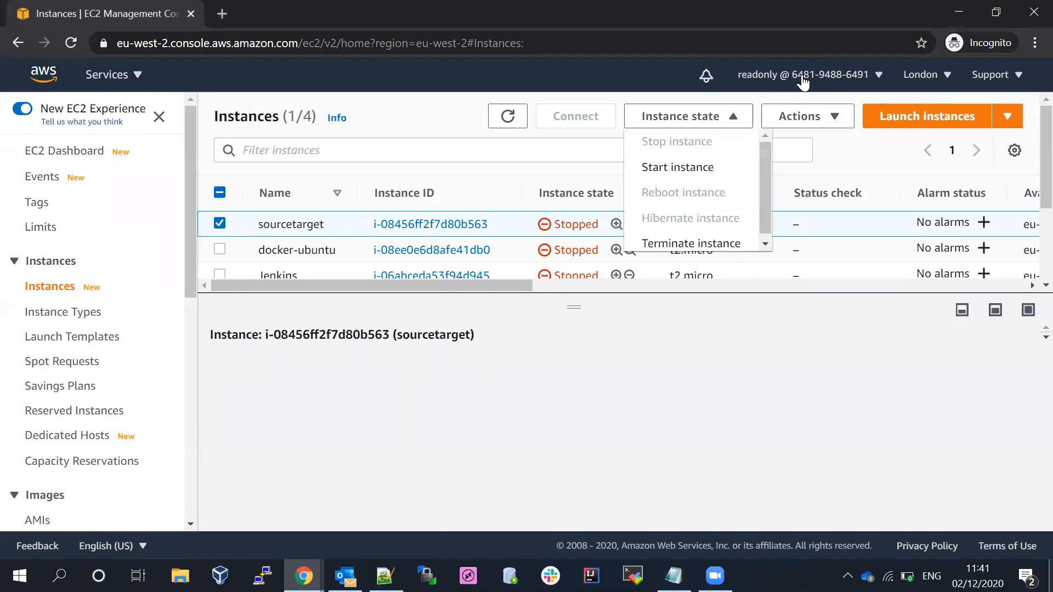
{"action": "left_click", "coordinate": [753, 76]}
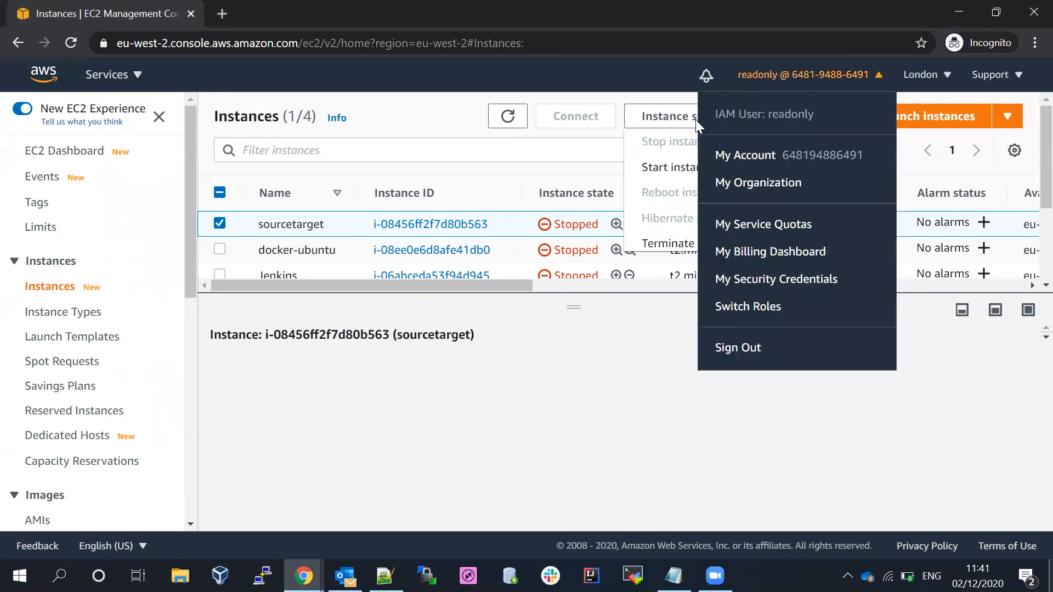
{"action": "left_click", "coordinate": [656, 170]}
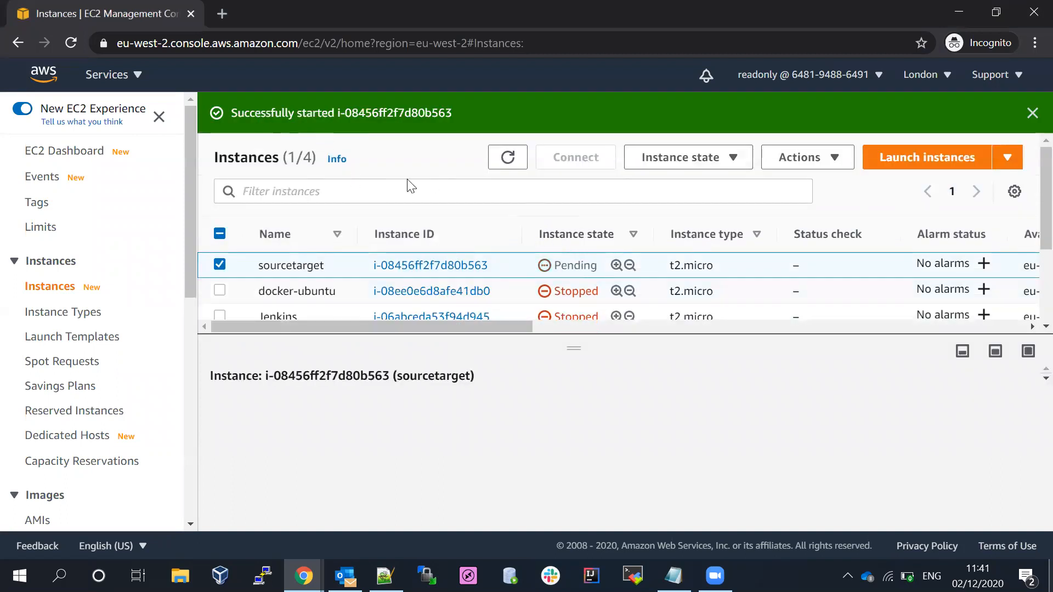
{"action": "left_click", "coordinate": [508, 157]}
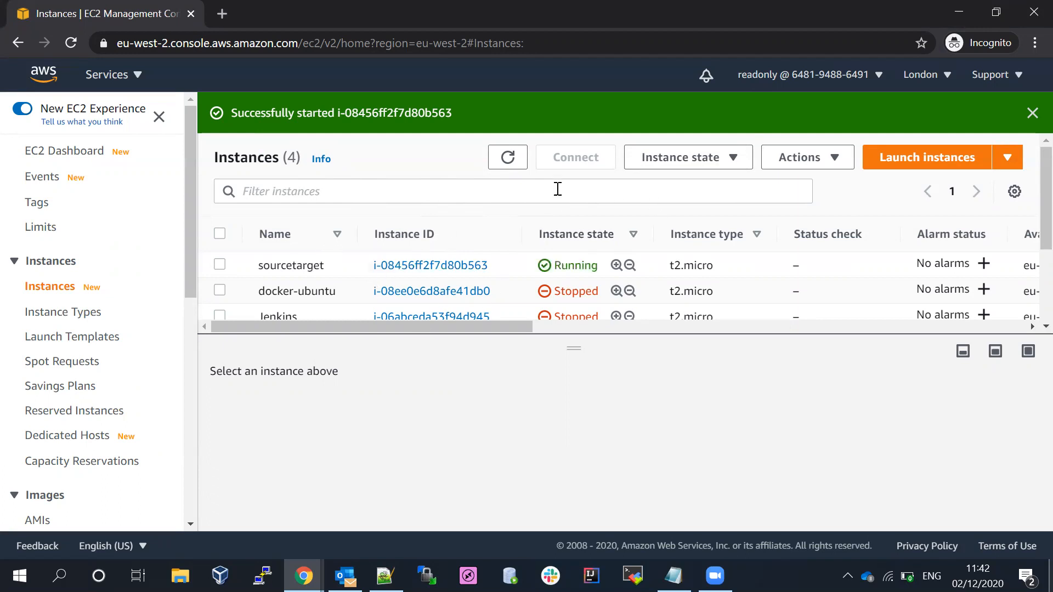
{"action": "left_click", "coordinate": [513, 164]}
Go to the S3 service and open the testing-s3-new bucket
{"action": "left_click", "coordinate": [136, 79]}
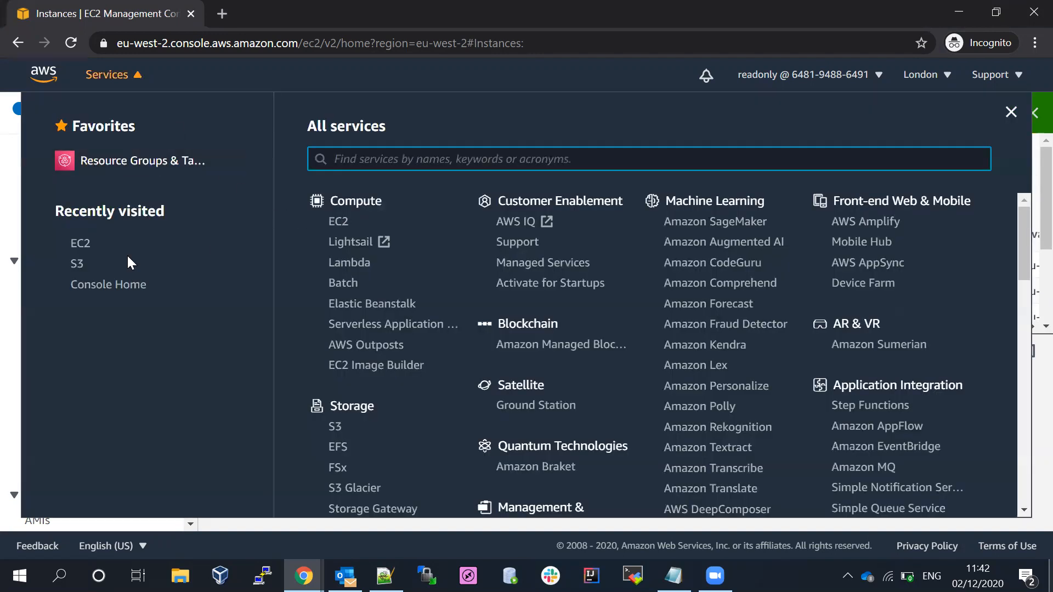
{"action": "left_click", "coordinate": [77, 266]}
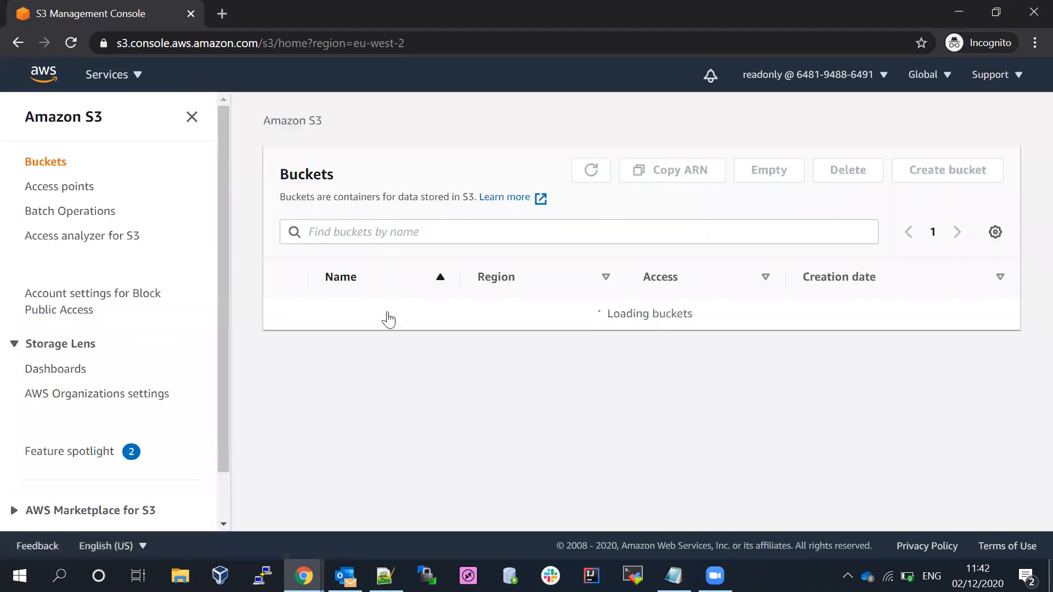
{"action": "left_click", "coordinate": [351, 316]}
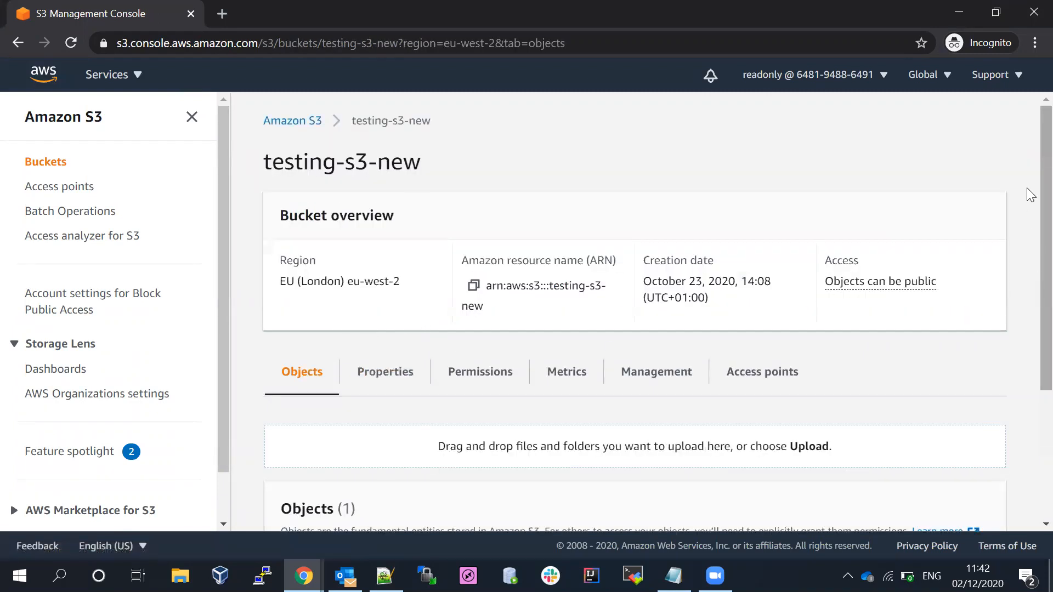
Try to delete the bas/ folder from the testing-s3-new bucket, entering delete as the confirmation text
{"action": "scroll", "coordinate": [1031, 413], "scroll_direction": "down", "scroll_amount": 3}
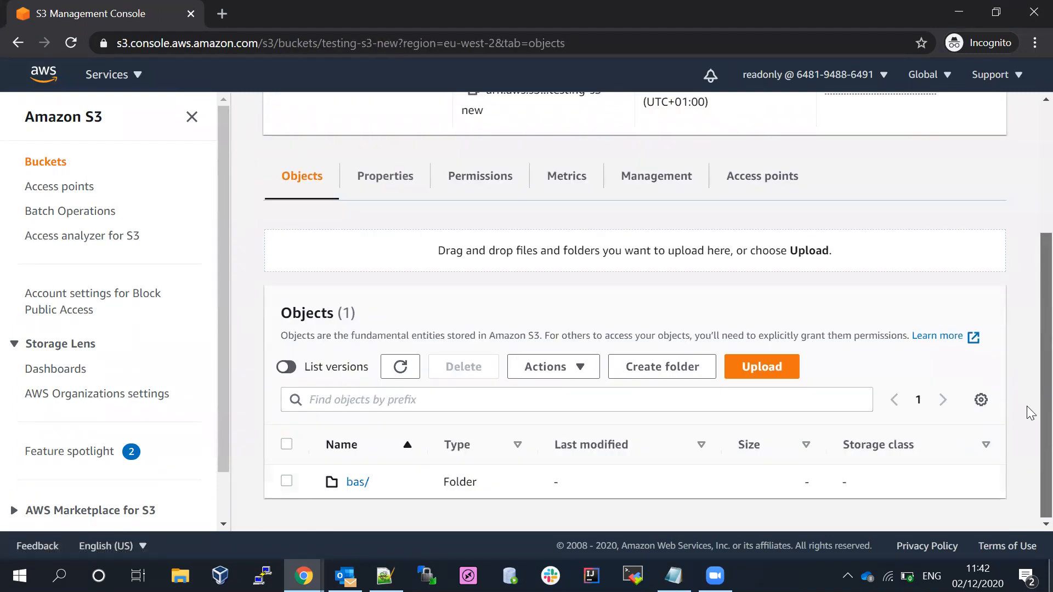
{"action": "left_click", "coordinate": [287, 482]}
{"action": "left_click", "coordinate": [465, 367]}
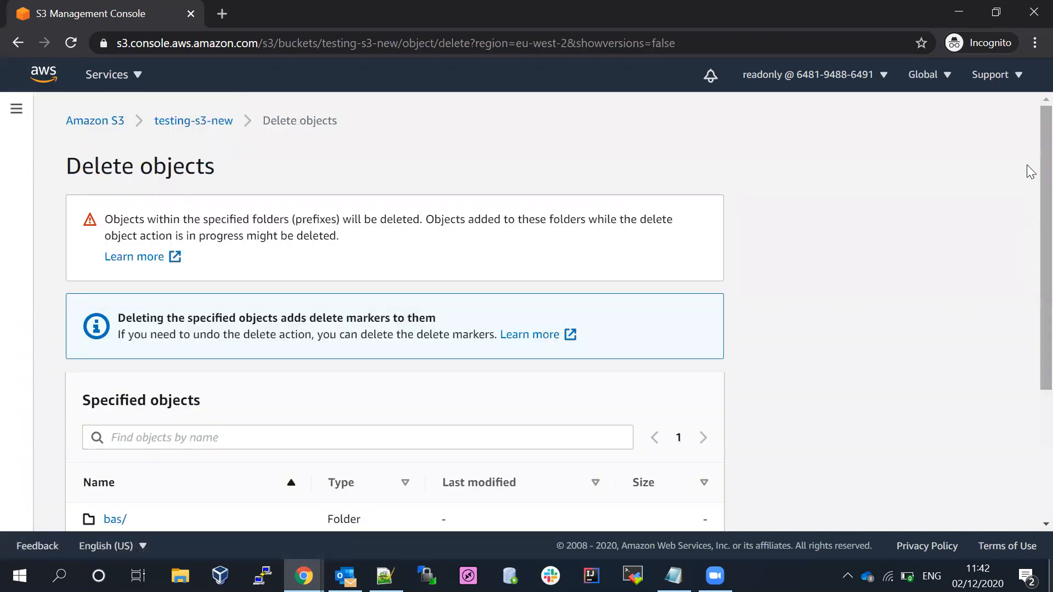
{"action": "left_click_drag", "start_coordinate": [1030, 170], "coordinate": [1029, 364]}
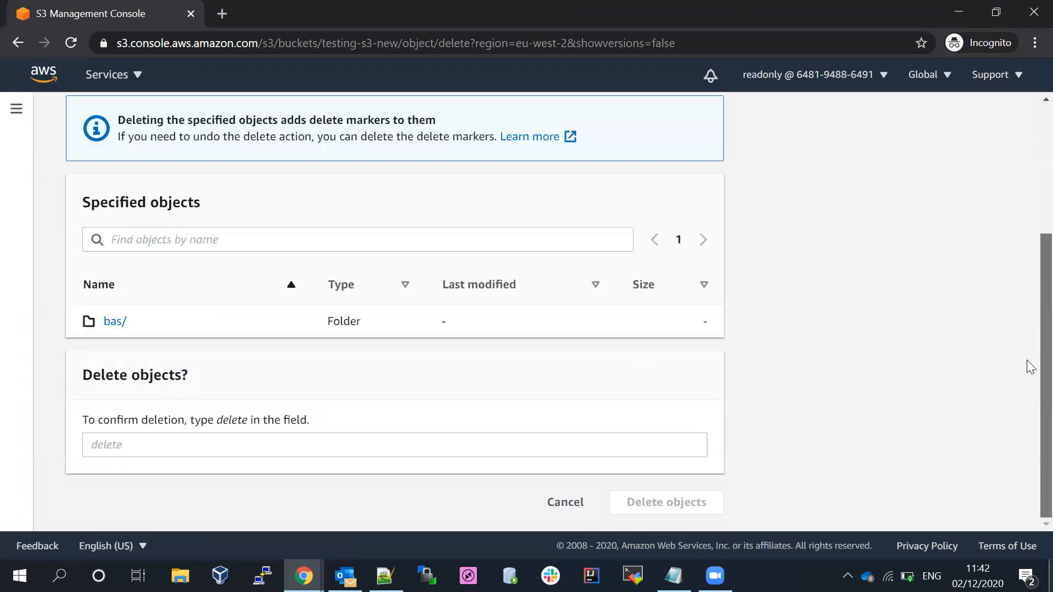
{"action": "left_click", "coordinate": [130, 447]}
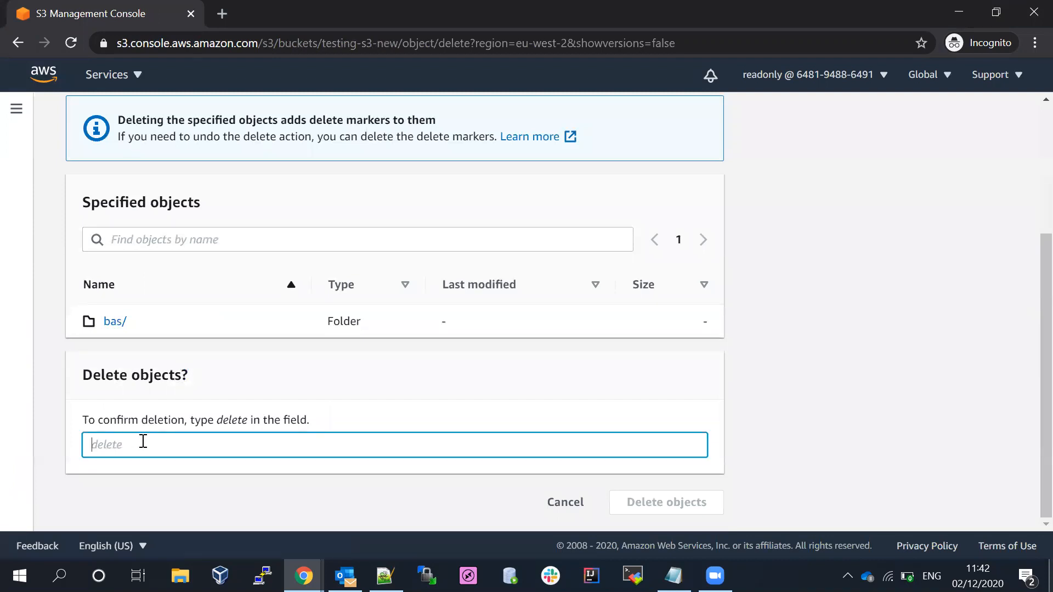
{"action": "double_click", "coordinate": [225, 419]}
{"action": "key", "text": "ctrl+c"}
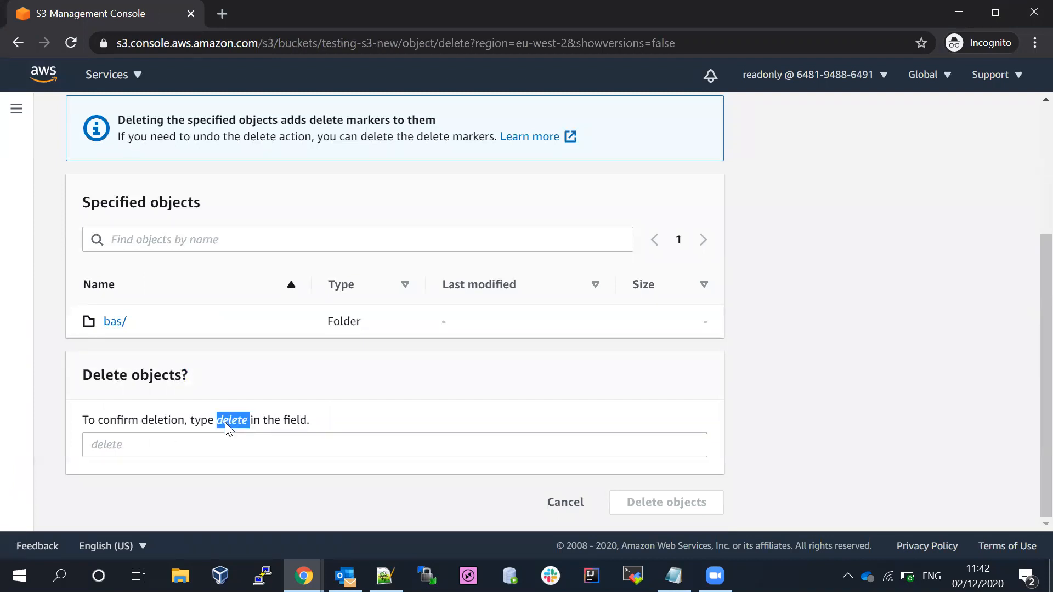
{"action": "left_click", "coordinate": [116, 447]}
{"action": "key", "text": "ctrl+v"}
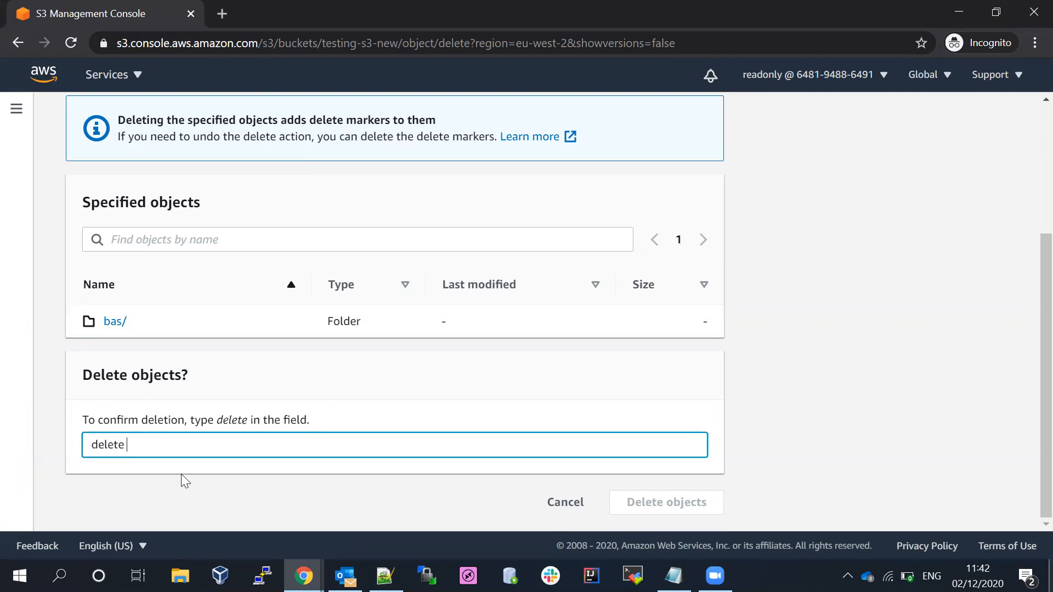
{"action": "key", "text": "BackSpace"}
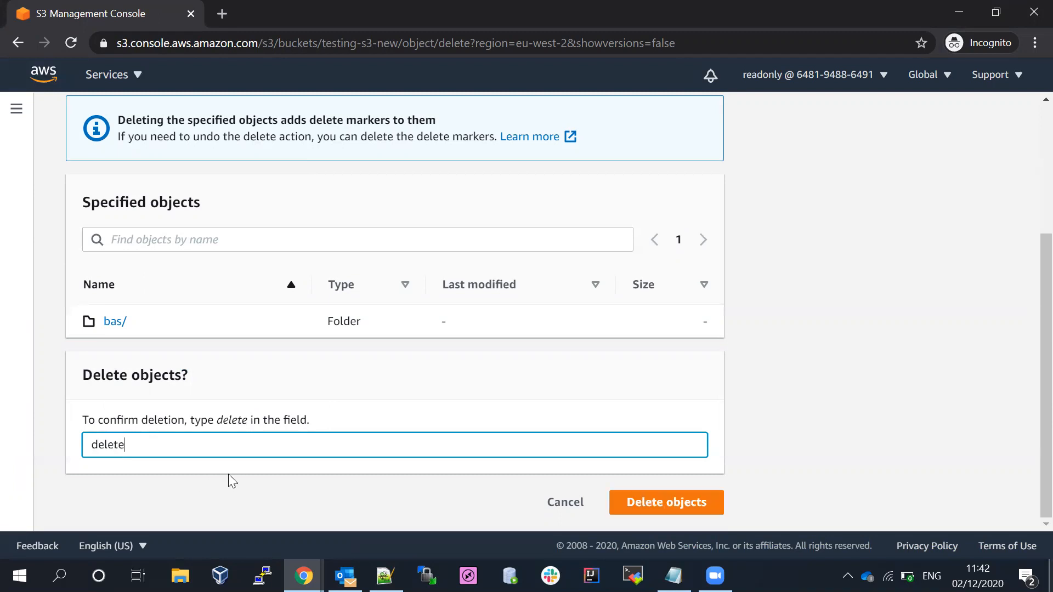
{"action": "left_click", "coordinate": [345, 486]}
{"action": "left_click", "coordinate": [672, 501]}
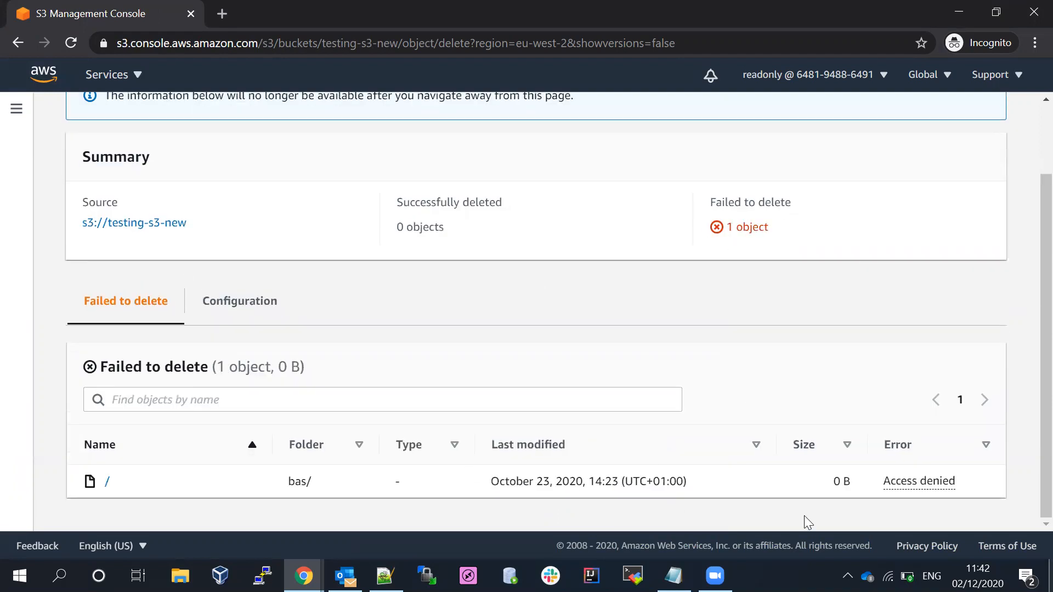
Open the error details for the bas/ deletion attempt and switch back to the IAM console window
{"action": "left_click_drag", "start_coordinate": [976, 477], "coordinate": [877, 482]}
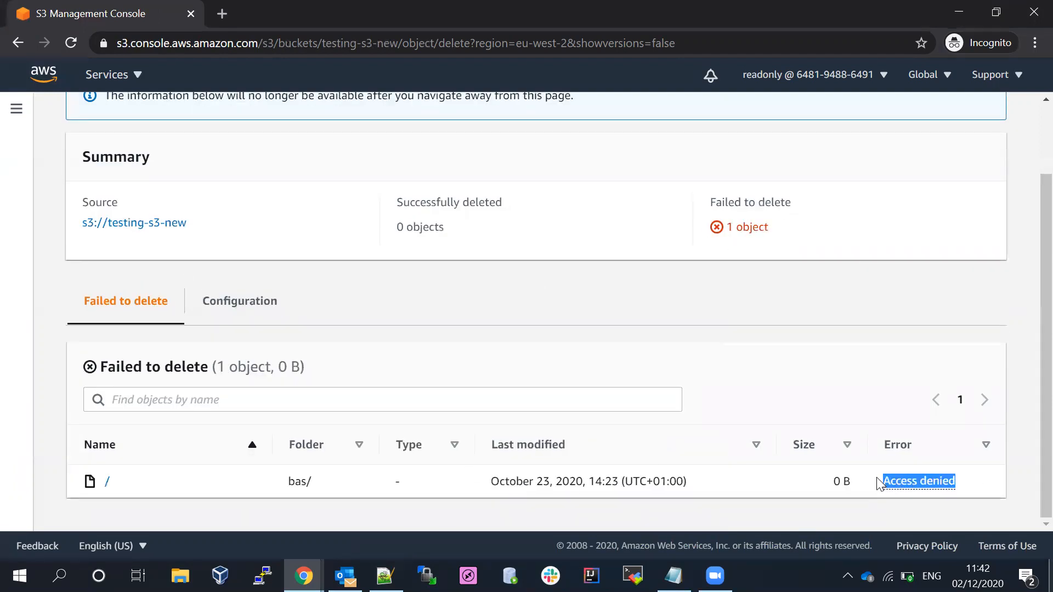
{"action": "left_click", "coordinate": [932, 486]}
{"action": "left_click", "coordinate": [304, 576]}
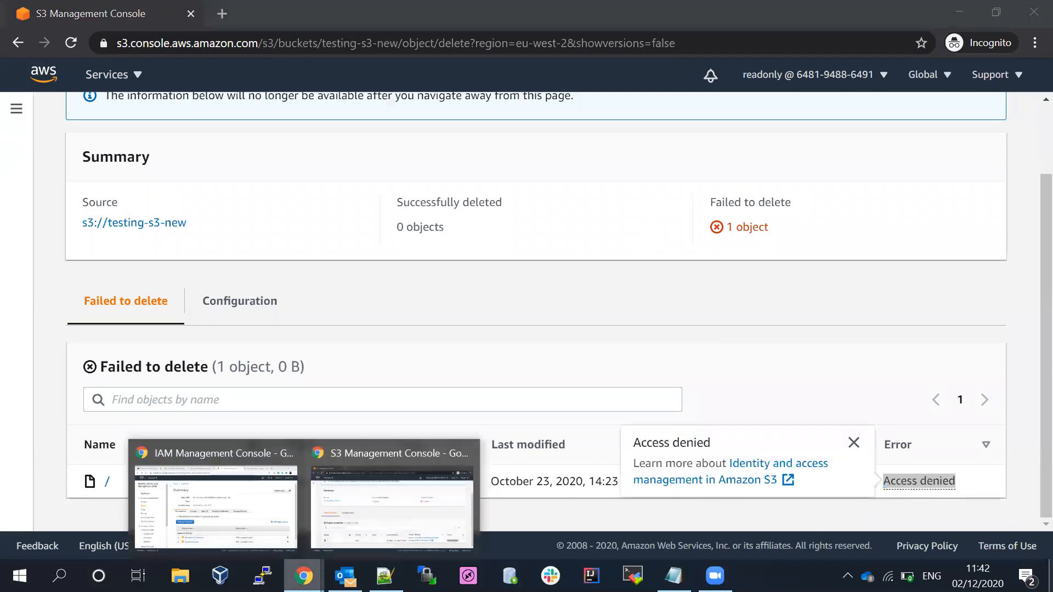
{"action": "left_click", "coordinate": [291, 507]}
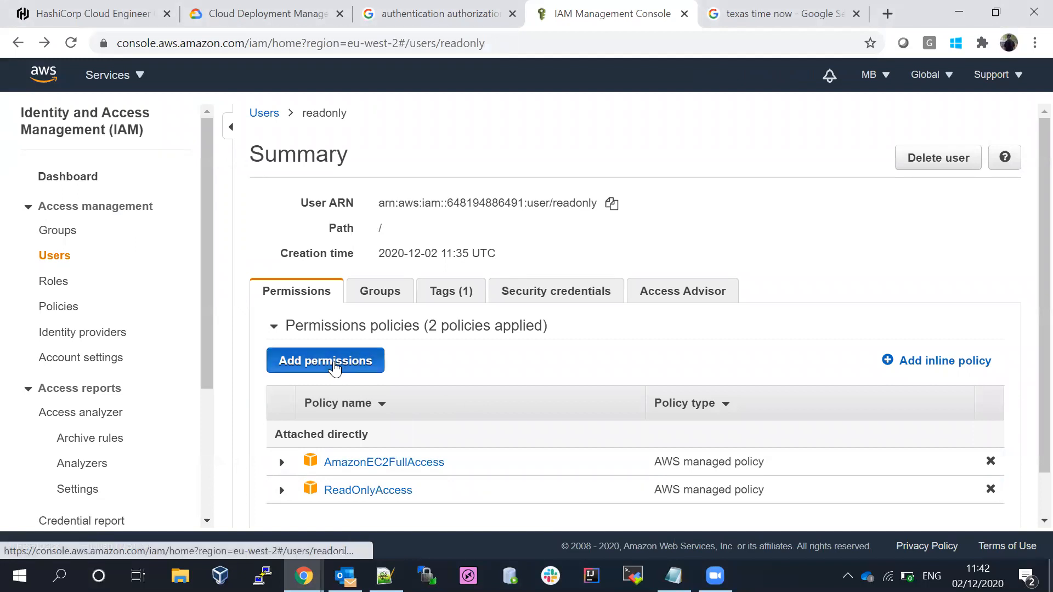
Attach the existing AmazonS3FullAccess policy directly to the readonly user, finding it with the search term s3, and expand the user's full policy list
{"action": "left_click", "coordinate": [335, 367]}
{"action": "left_click", "coordinate": [541, 253]}
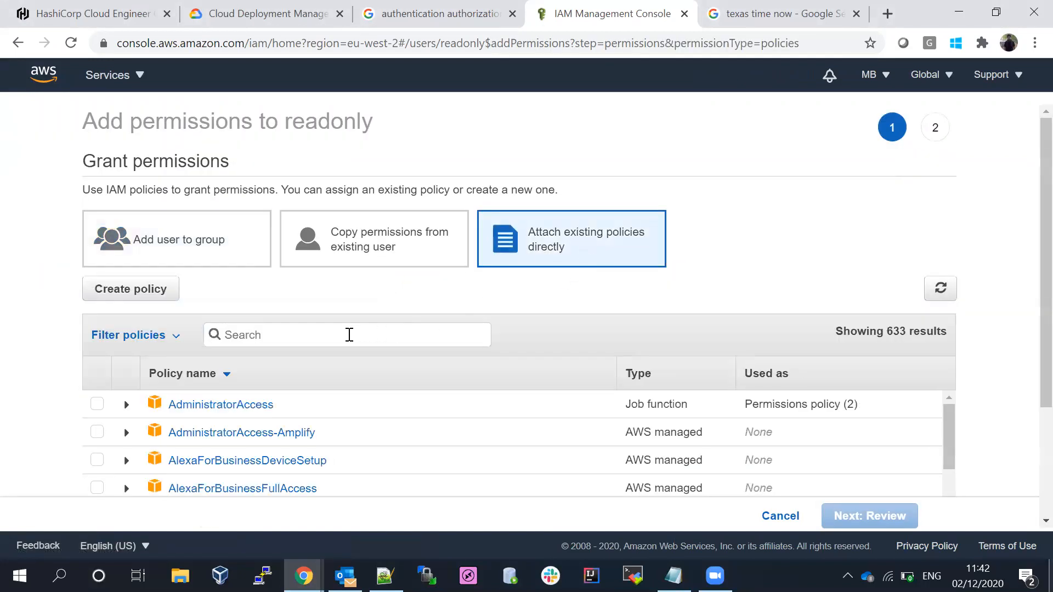
{"action": "left_click", "coordinate": [352, 336]}
{"action": "type", "text": "s3"}
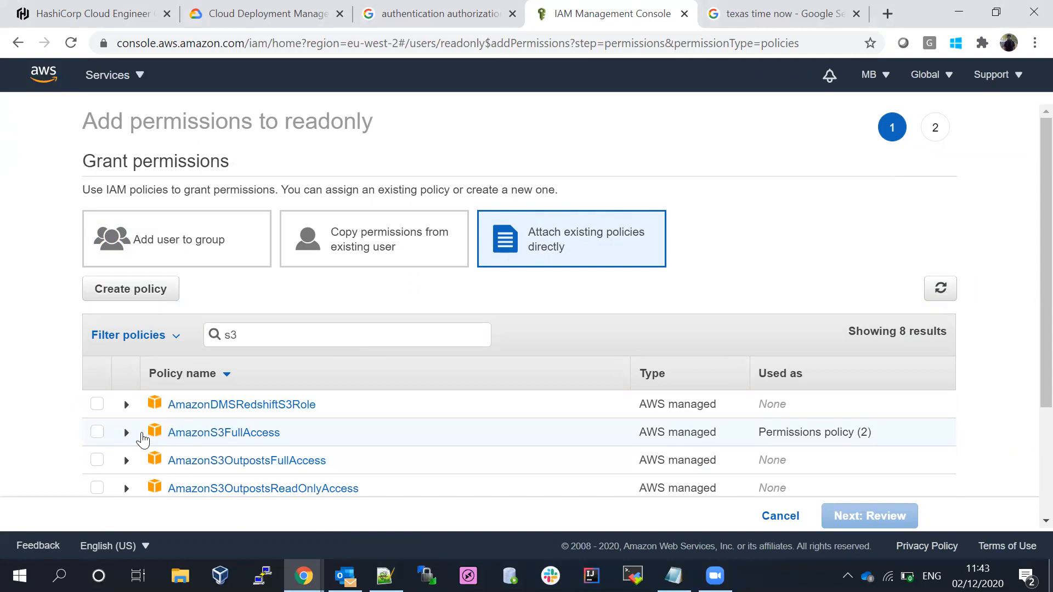
{"action": "left_click", "coordinate": [142, 439]}
{"action": "scroll", "coordinate": [1030, 376], "scroll_direction": "down", "scroll_amount": 2}
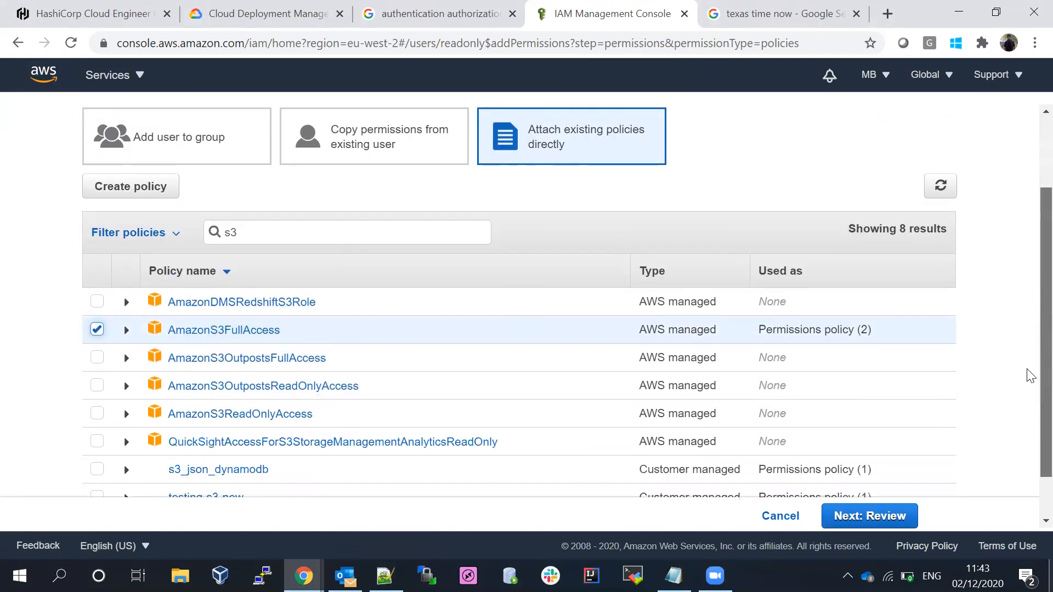
{"action": "scroll", "coordinate": [1030, 376], "scroll_direction": "down", "scroll_amount": 1}
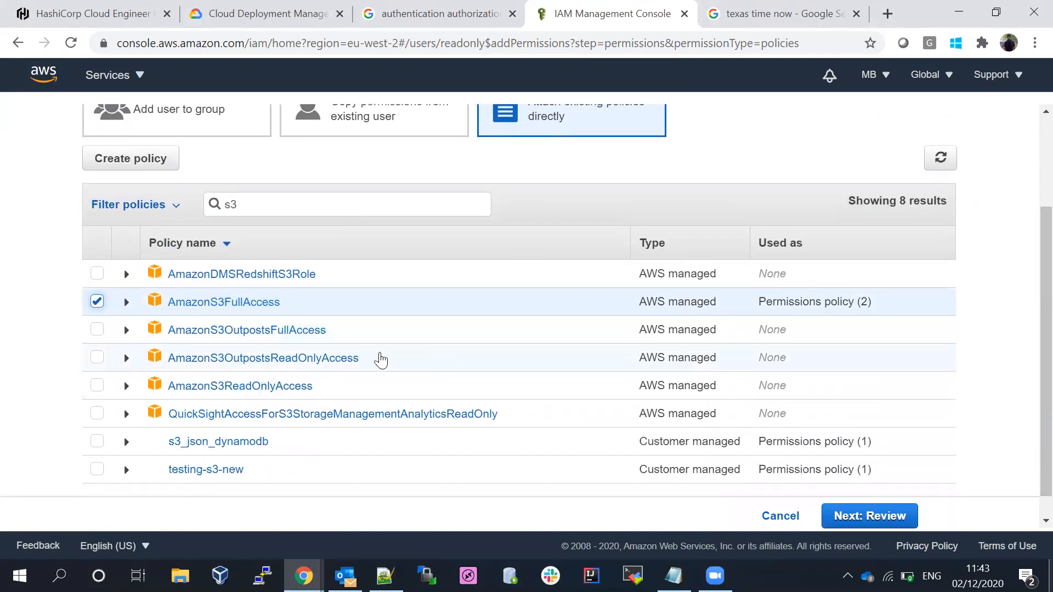
{"action": "left_click", "coordinate": [850, 520]}
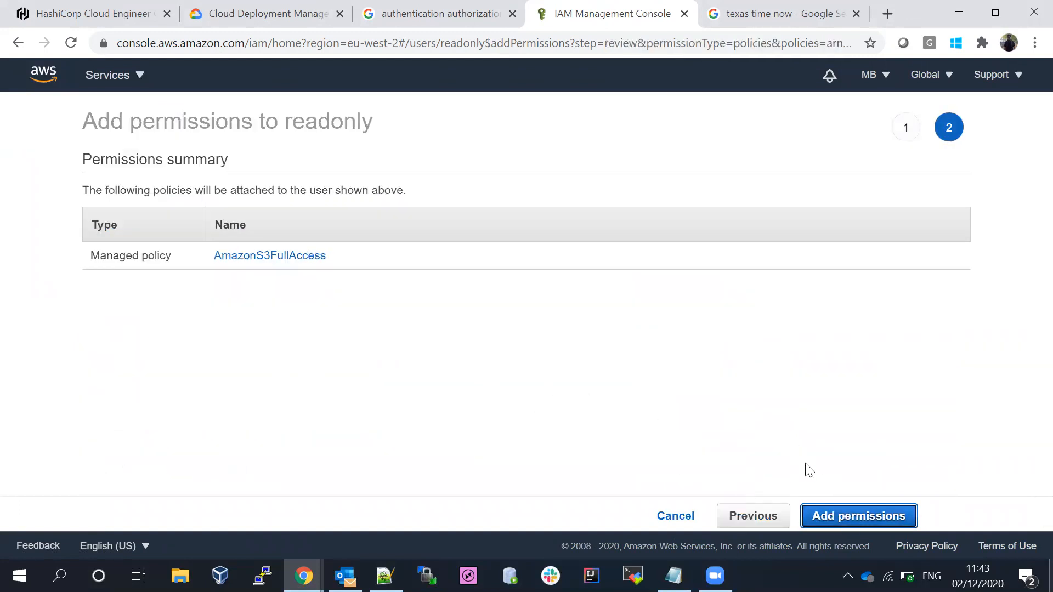
{"action": "left_click", "coordinate": [840, 517]}
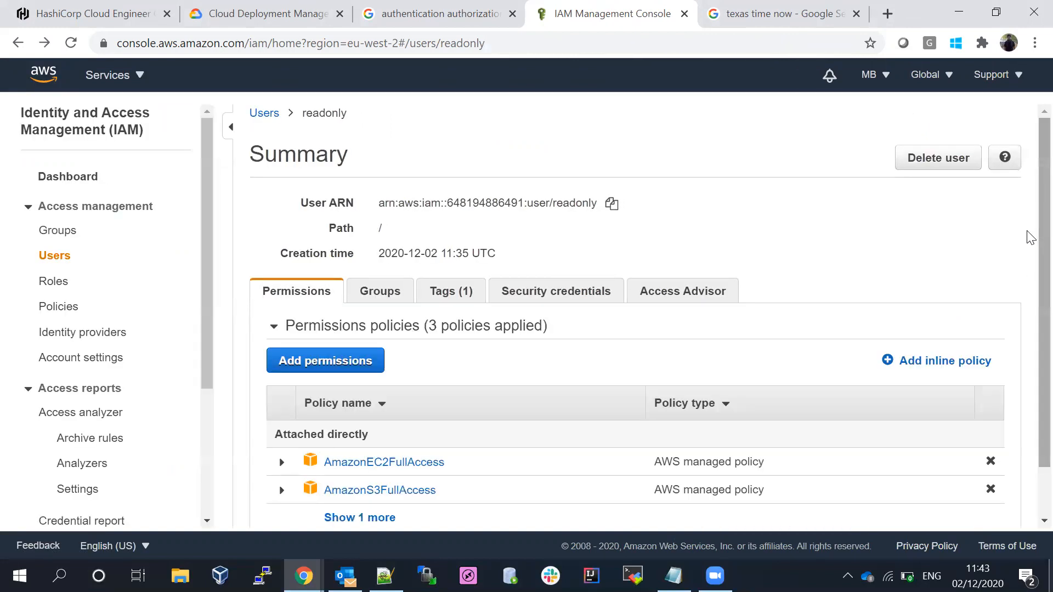
{"action": "scroll", "coordinate": [1028, 307], "scroll_direction": "down", "scroll_amount": 1}
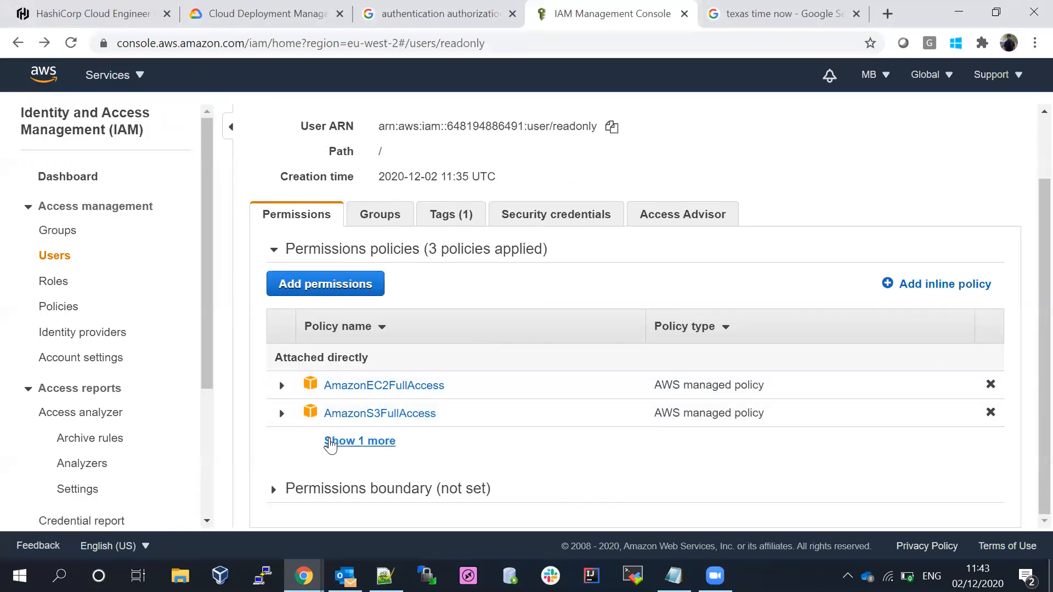
{"action": "left_click", "coordinate": [330, 440]}
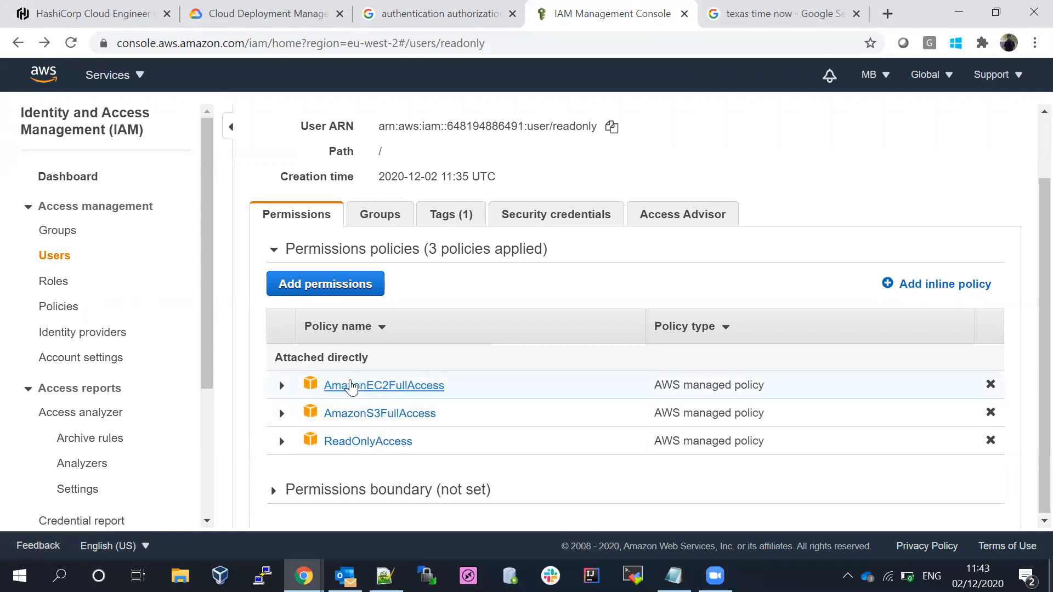
Switch to the incognito S3 console window, dismiss the error details and exit the deletion status page to the testing-s3-new bucket
{"action": "mouse_move", "coordinate": [304, 576]}
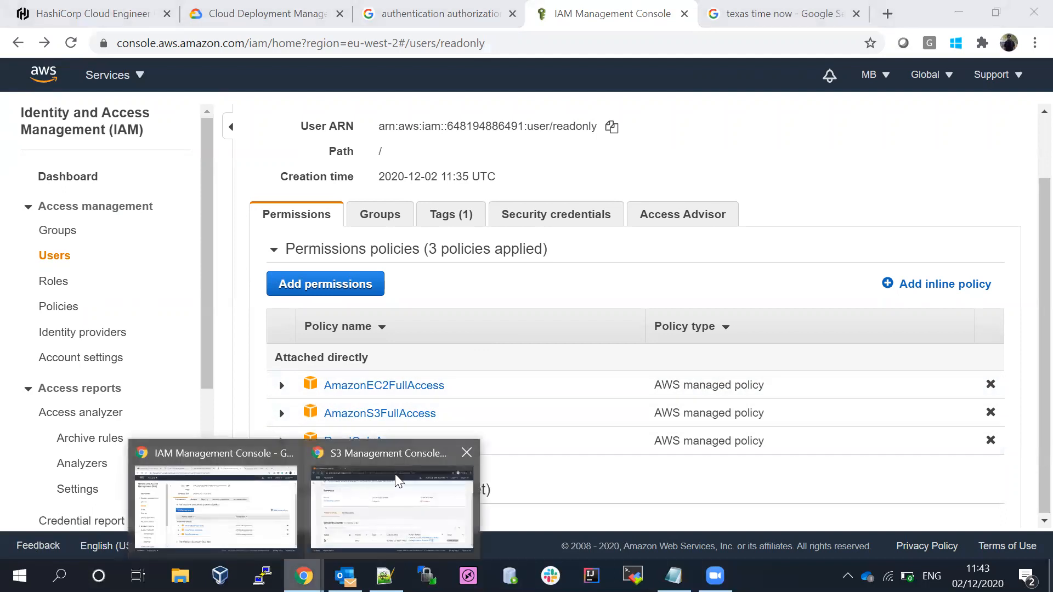
{"action": "left_click", "coordinate": [428, 477]}
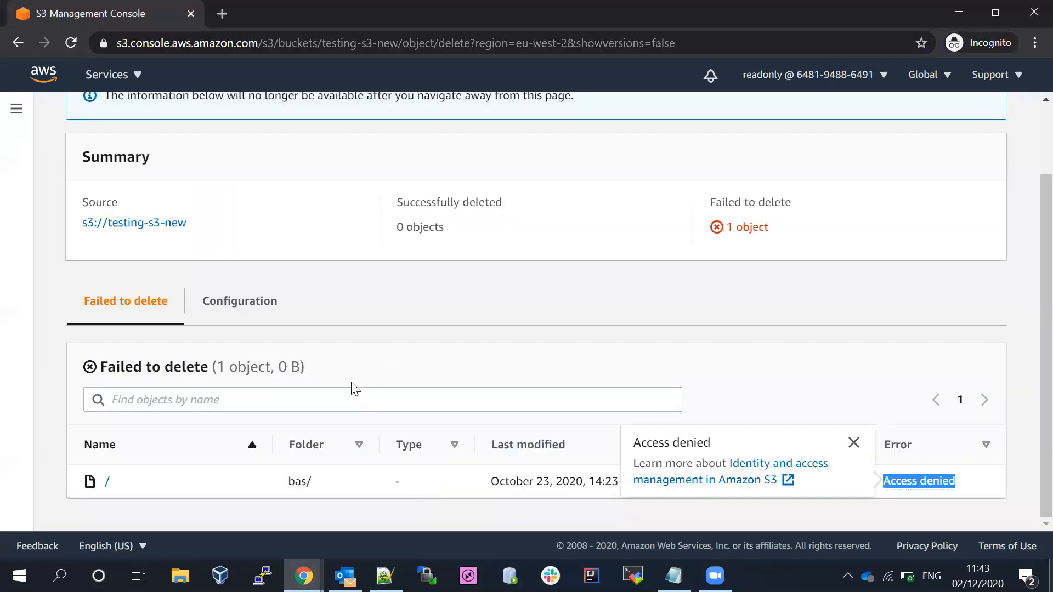
{"action": "left_click", "coordinate": [791, 347]}
{"action": "scroll", "coordinate": [1032, 191], "scroll_direction": "up", "scroll_amount": 1}
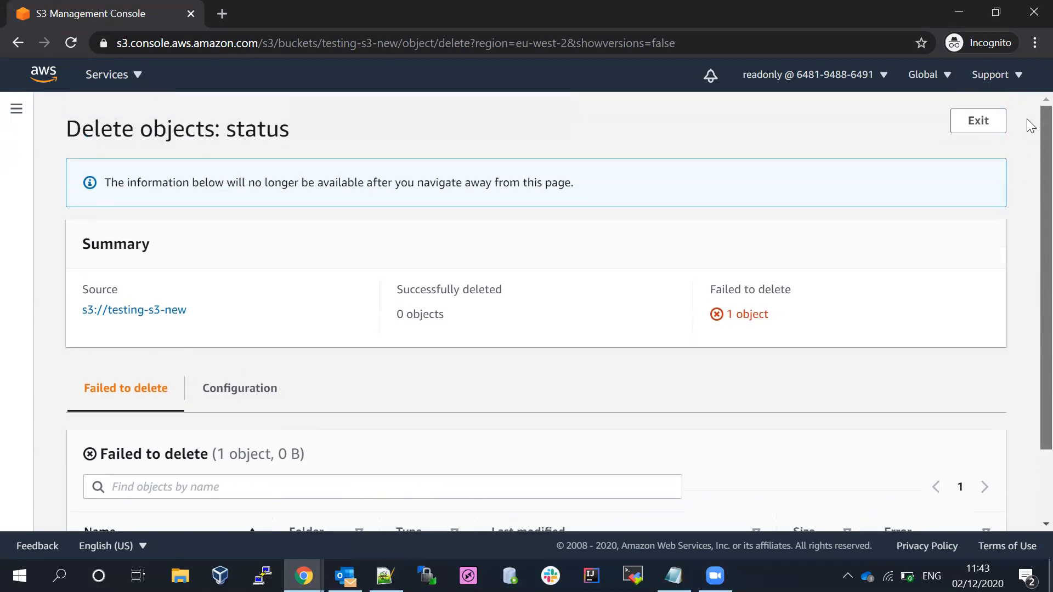
{"action": "left_click", "coordinate": [974, 121]}
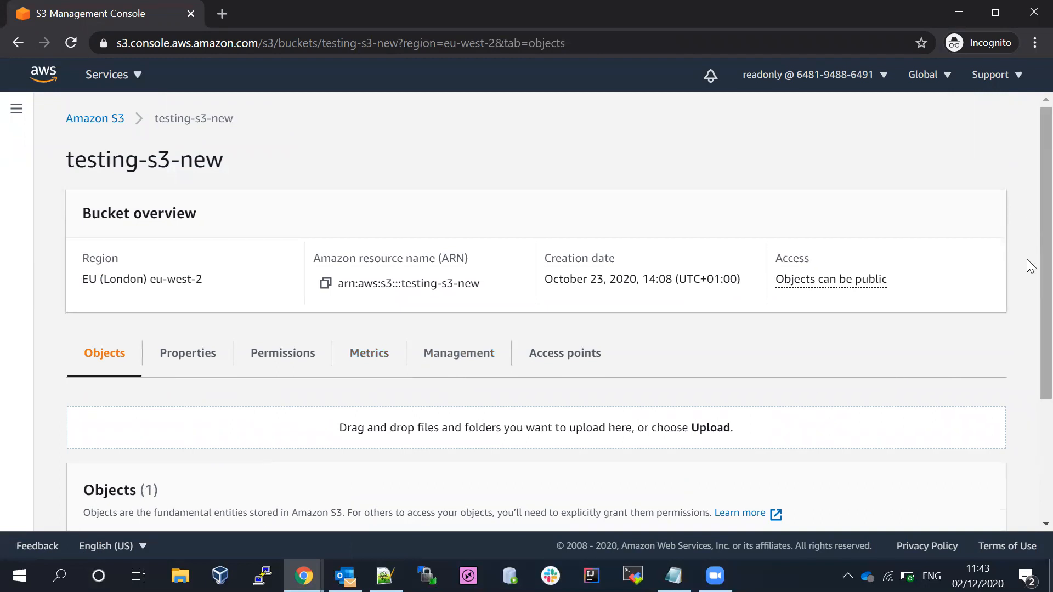
Delete the bas/ folder from the testing-s3-new bucket, entering delete as the confirmation text
{"action": "scroll", "coordinate": [1028, 269], "scroll_direction": "down", "scroll_amount": 3}
{"action": "left_click", "coordinate": [88, 481]}
{"action": "left_click", "coordinate": [266, 367]}
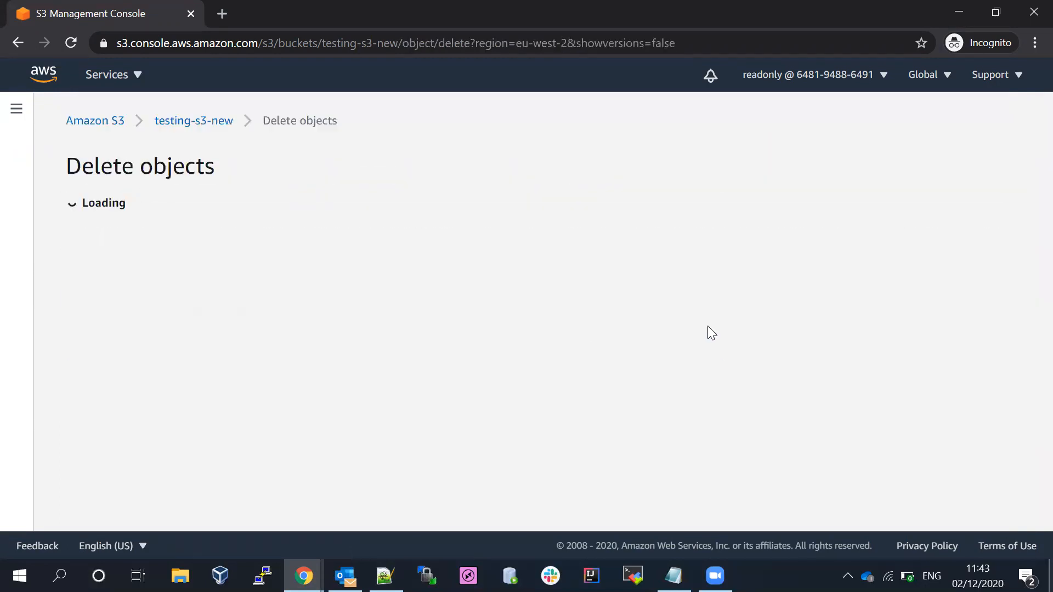
{"action": "scroll", "coordinate": [1028, 351], "scroll_direction": "down", "scroll_amount": 3}
{"action": "left_click", "coordinate": [290, 439]}
{"action": "type", "text": "delet"}
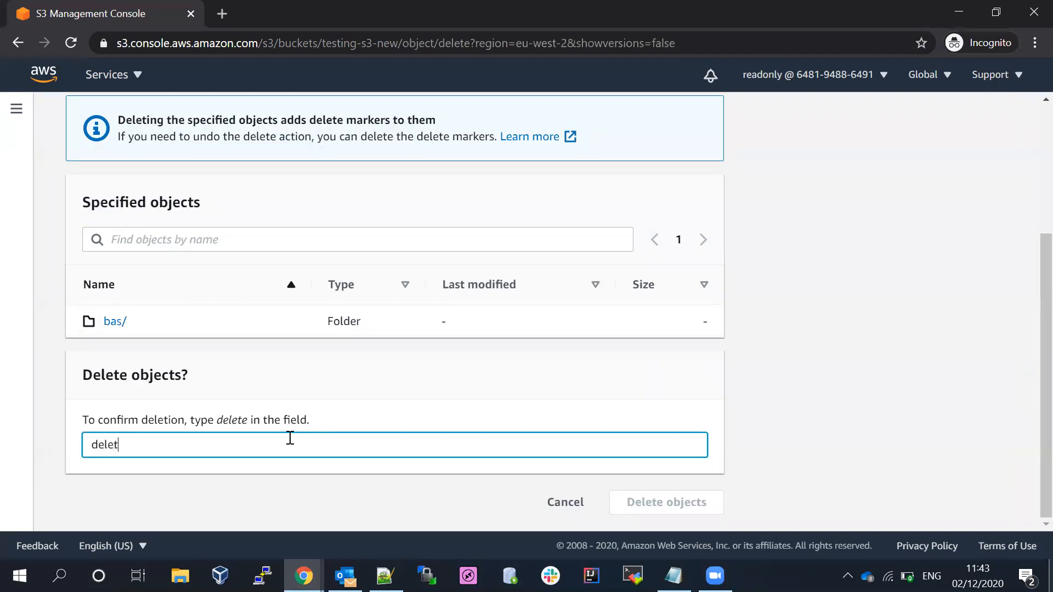
{"action": "type", "text": "e"}
{"action": "left_click", "coordinate": [645, 508]}
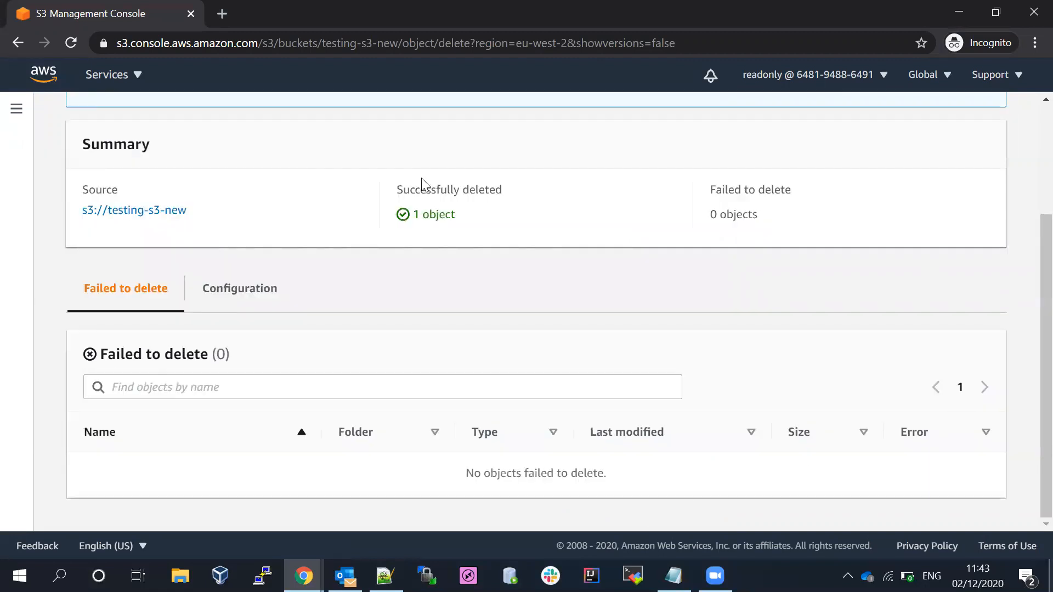
Review the deletion summary for the testing-s3-new objects, exit the status page and return to the bucket list
{"action": "left_click_drag", "start_coordinate": [244, 217], "coordinate": [538, 226]}
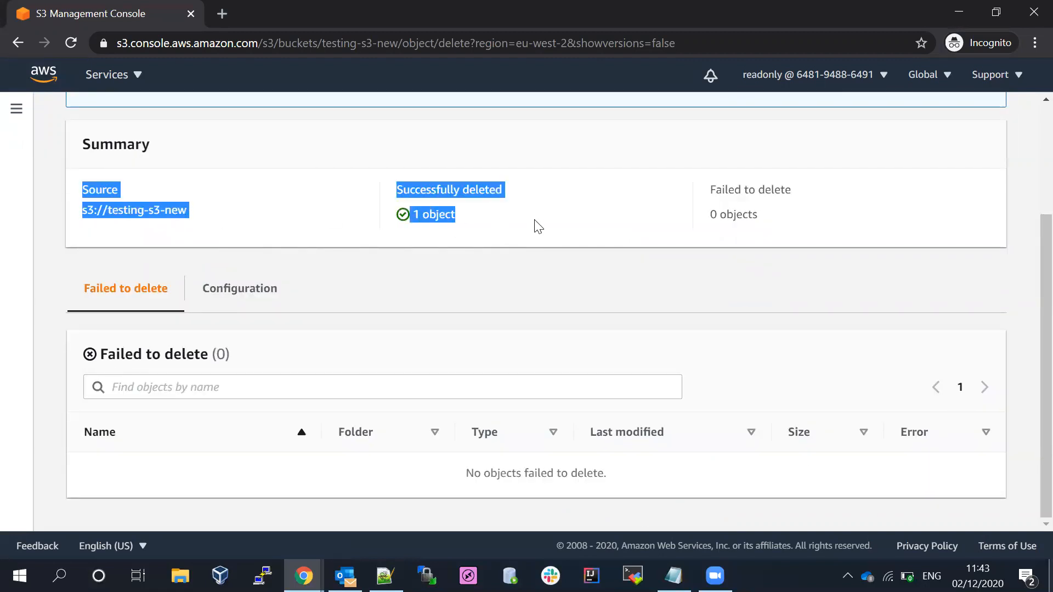
{"action": "left_click", "coordinate": [402, 185]}
{"action": "left_click_drag", "start_coordinate": [467, 227], "coordinate": [398, 190]}
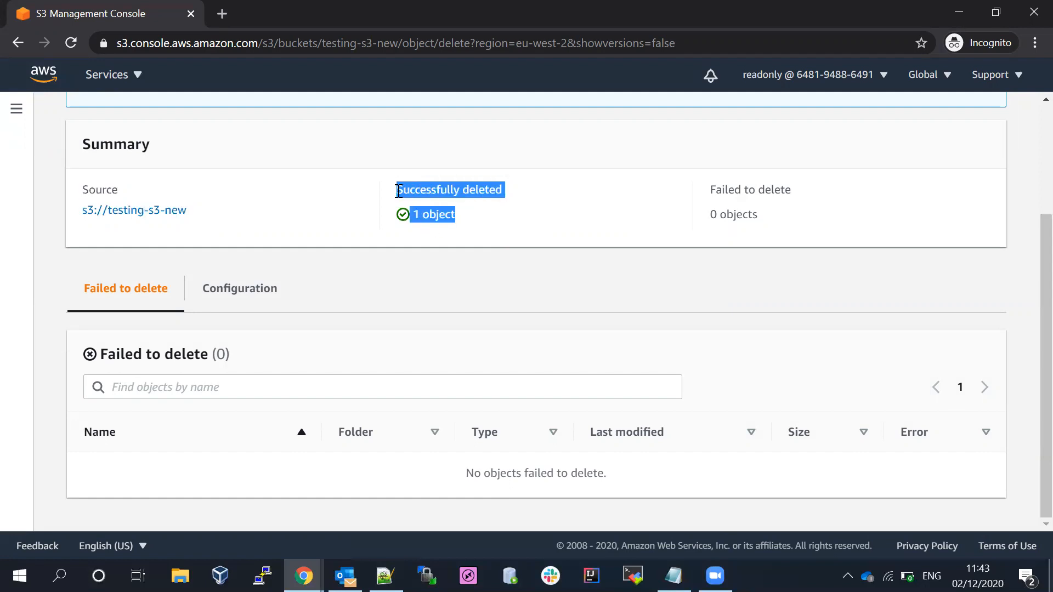
{"action": "left_click_drag", "start_coordinate": [1045, 307], "coordinate": [1045, 154]}
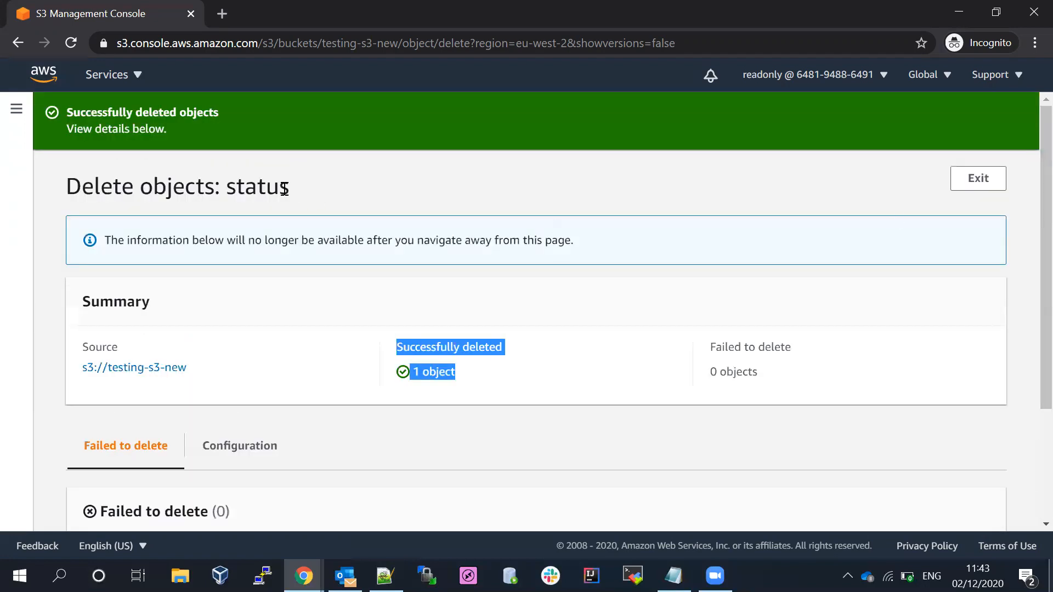
{"action": "left_click", "coordinate": [965, 185]}
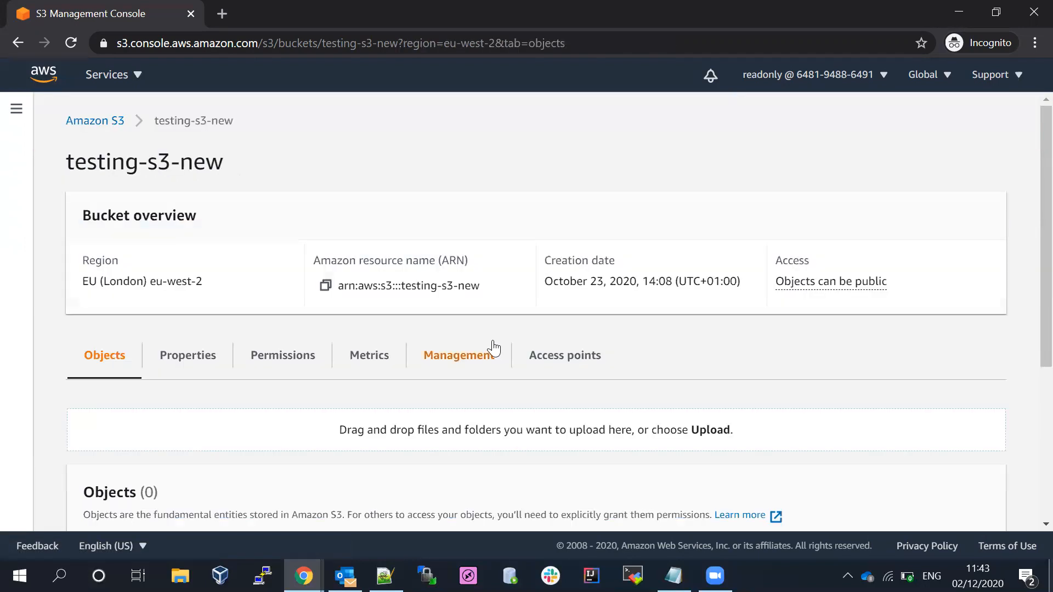
{"action": "left_click", "coordinate": [95, 121]}
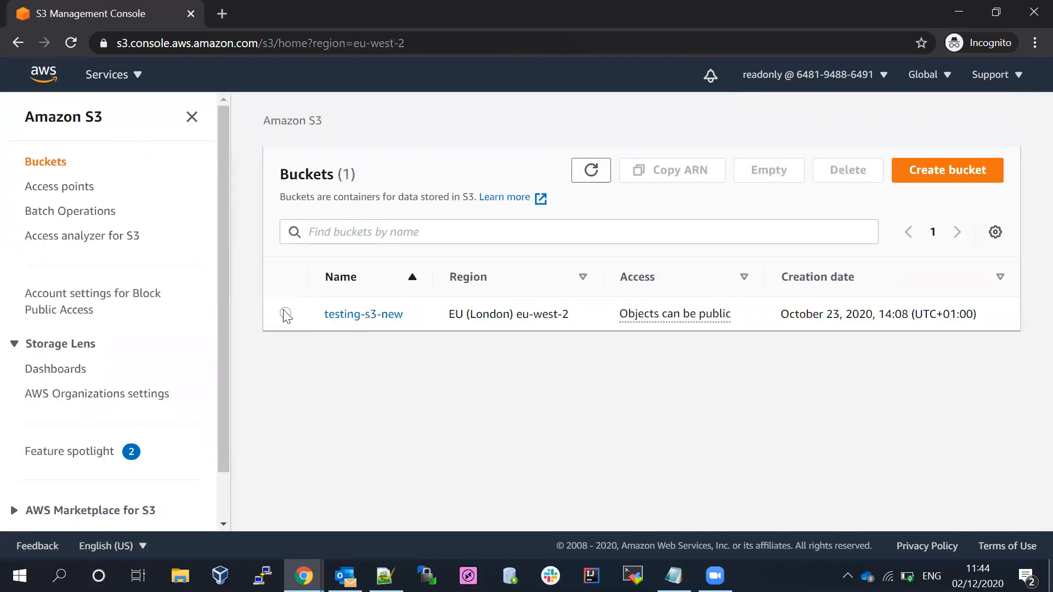
Try to delete the testing-s3-new bucket using its copied name as confirmation, and cancel back to the bucket list
{"action": "left_click", "coordinate": [286, 313]}
{"action": "left_click", "coordinate": [846, 175]}
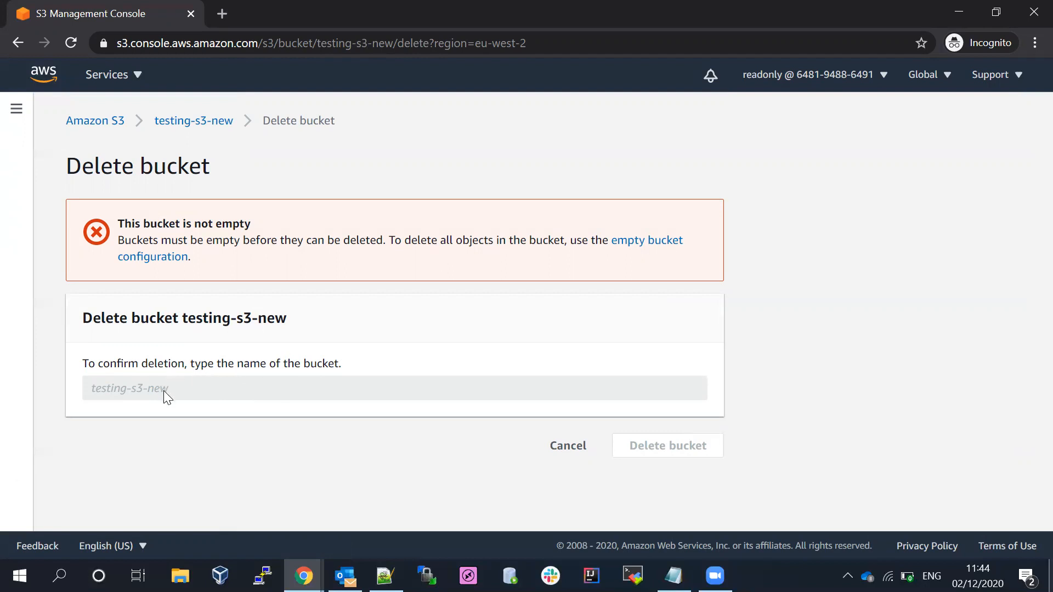
{"action": "left_click_drag", "start_coordinate": [182, 318], "coordinate": [286, 324]}
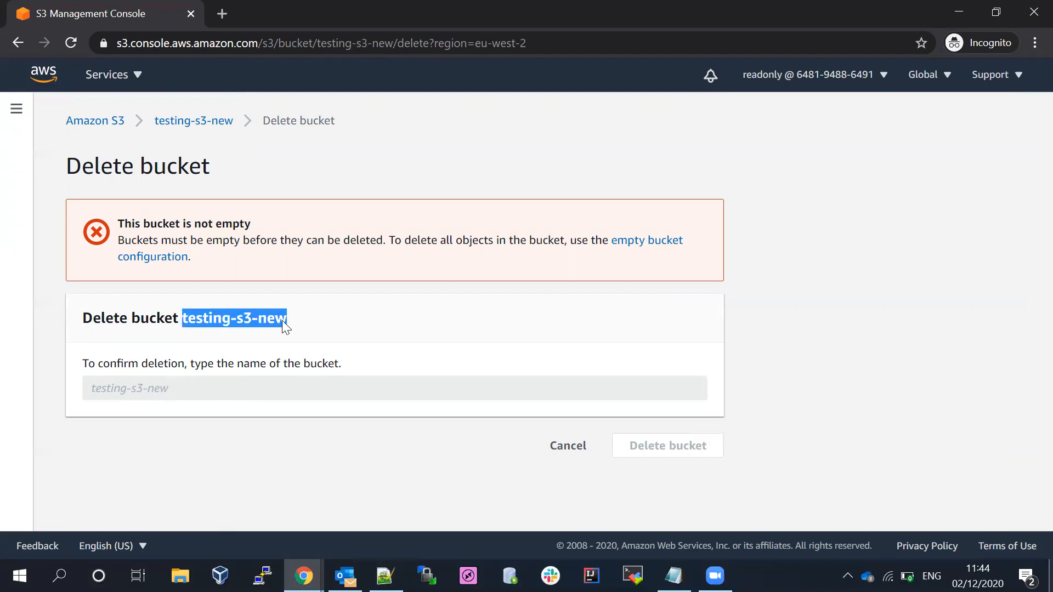
{"action": "right_click", "coordinate": [247, 322]}
{"action": "left_click", "coordinate": [269, 332]}
{"action": "left_click", "coordinate": [195, 390]}
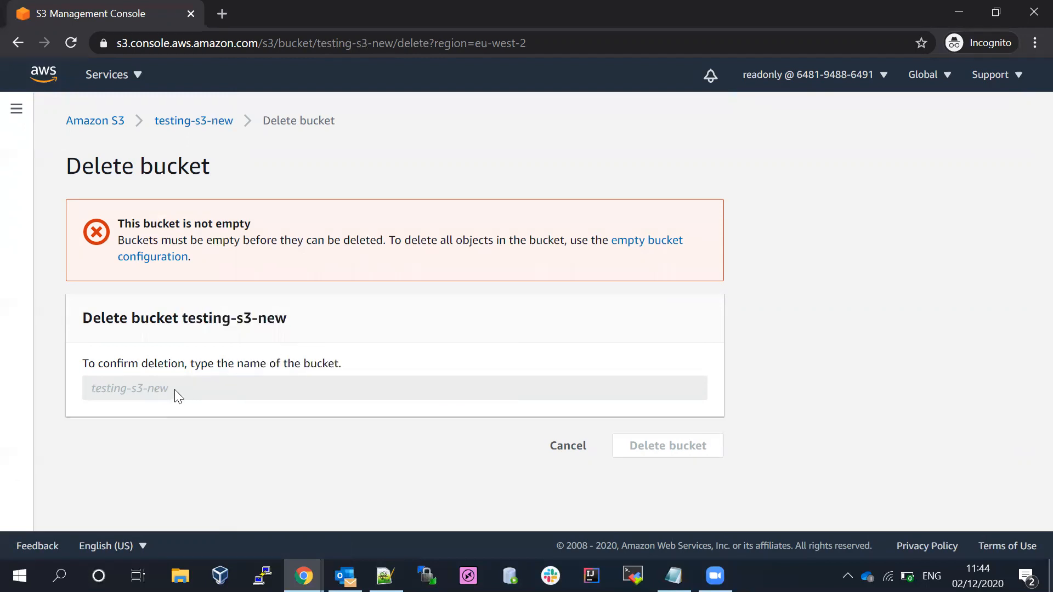
{"action": "left_click", "coordinate": [568, 447]}
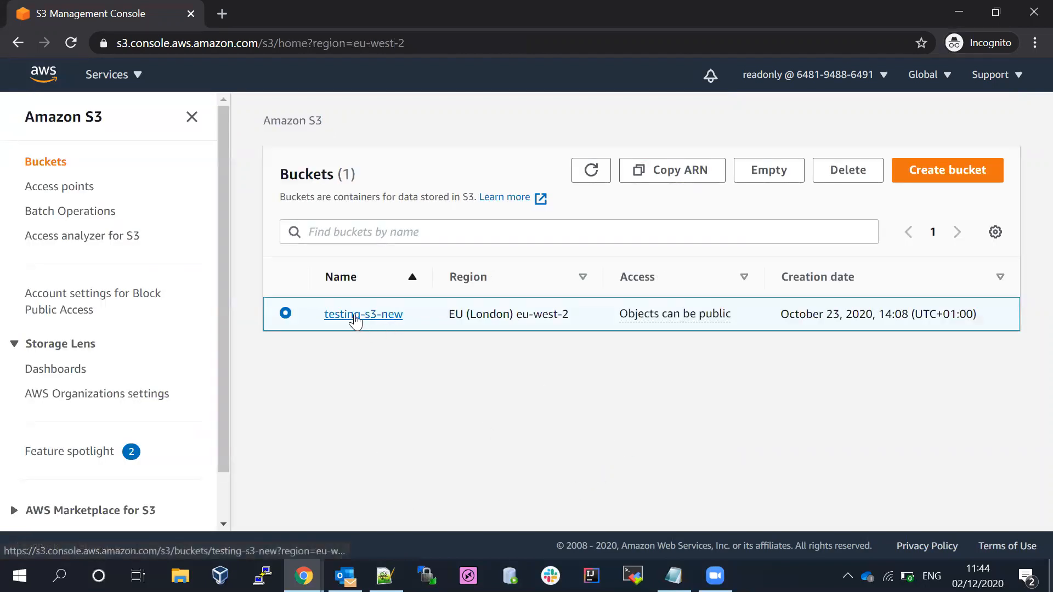
Inspect the object list of the testing-s3-new bucket for remaining contents and return to the bucket list
{"action": "left_click", "coordinate": [357, 323]}
{"action": "scroll", "coordinate": [1029, 263], "scroll_direction": "down", "scroll_amount": 2}
{"action": "scroll", "coordinate": [1030, 310], "scroll_direction": "down", "scroll_amount": 3}
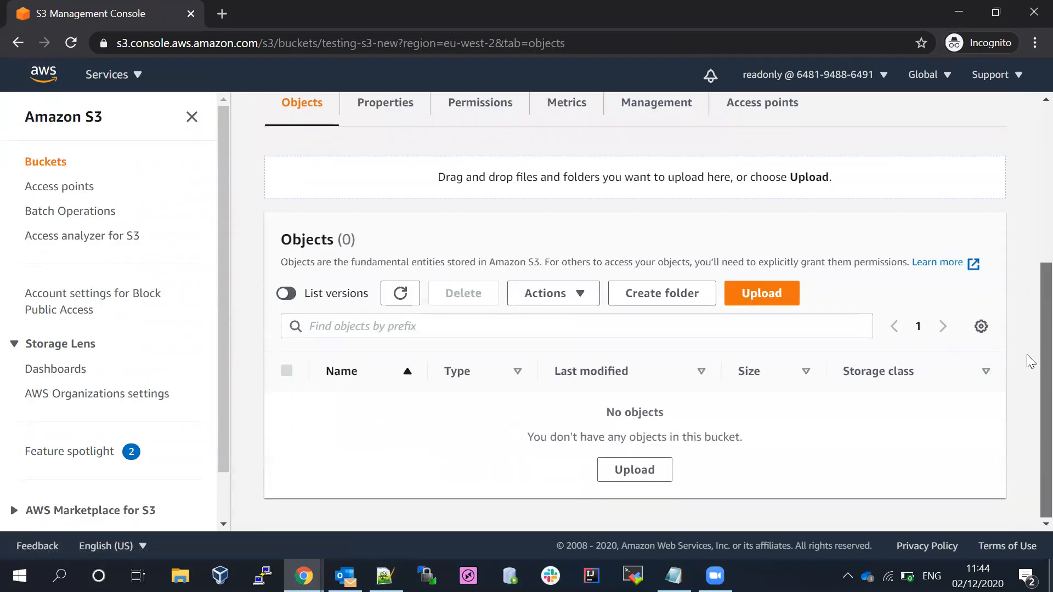
{"action": "scroll", "coordinate": [1028, 274], "scroll_direction": "up", "scroll_amount": 5}
{"action": "scroll", "coordinate": [1028, 329], "scroll_direction": "down", "scroll_amount": 4}
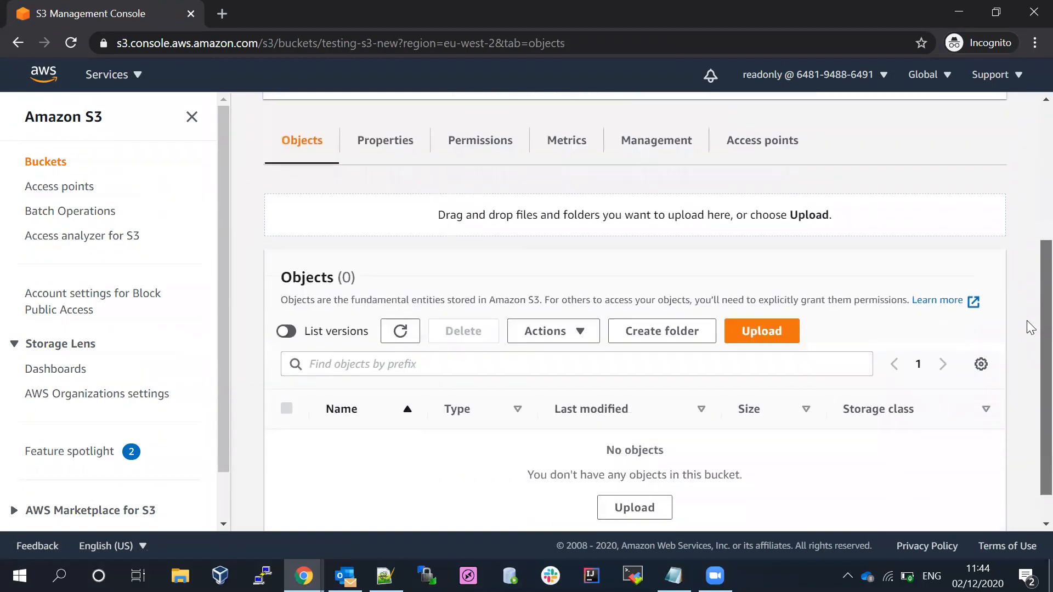
{"action": "scroll", "coordinate": [1029, 220], "scroll_direction": "up", "scroll_amount": 5}
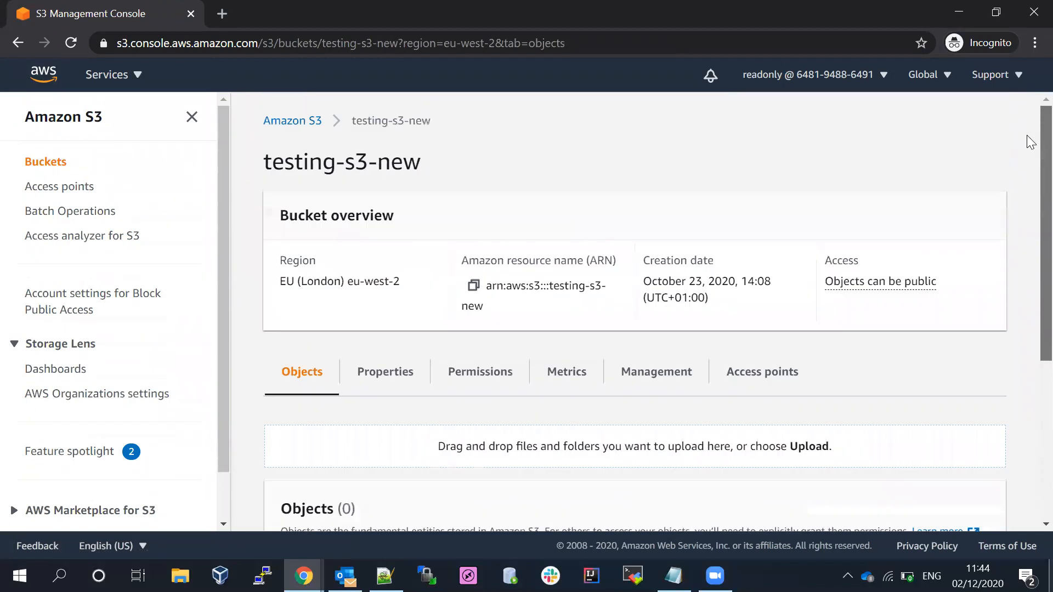
{"action": "left_click", "coordinate": [294, 122]}
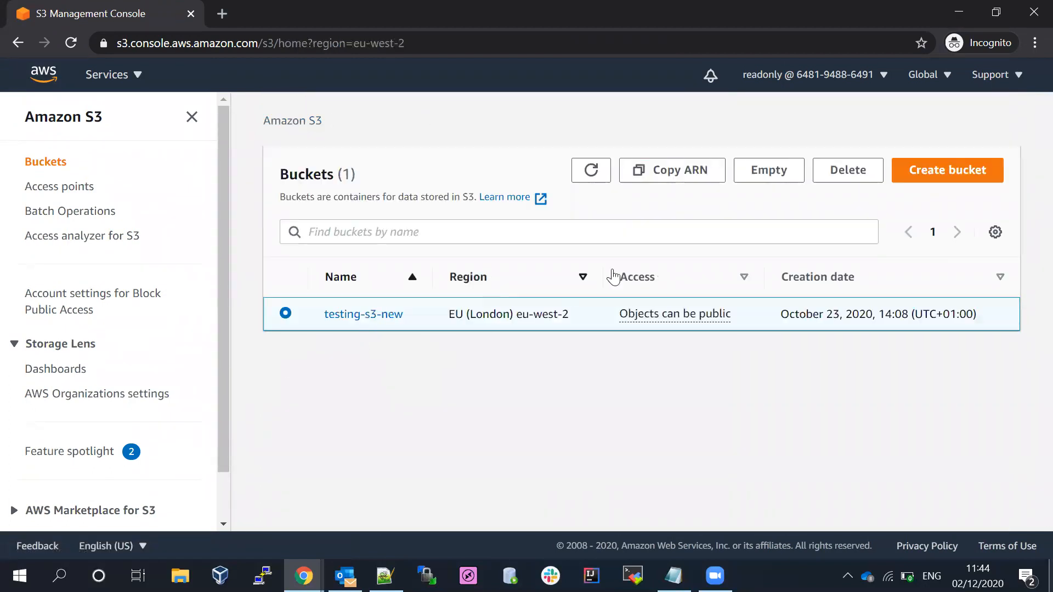
Try once more to delete the testing-s3-new bucket, cancel the deletion and refresh the bucket list
{"action": "left_click", "coordinate": [829, 177]}
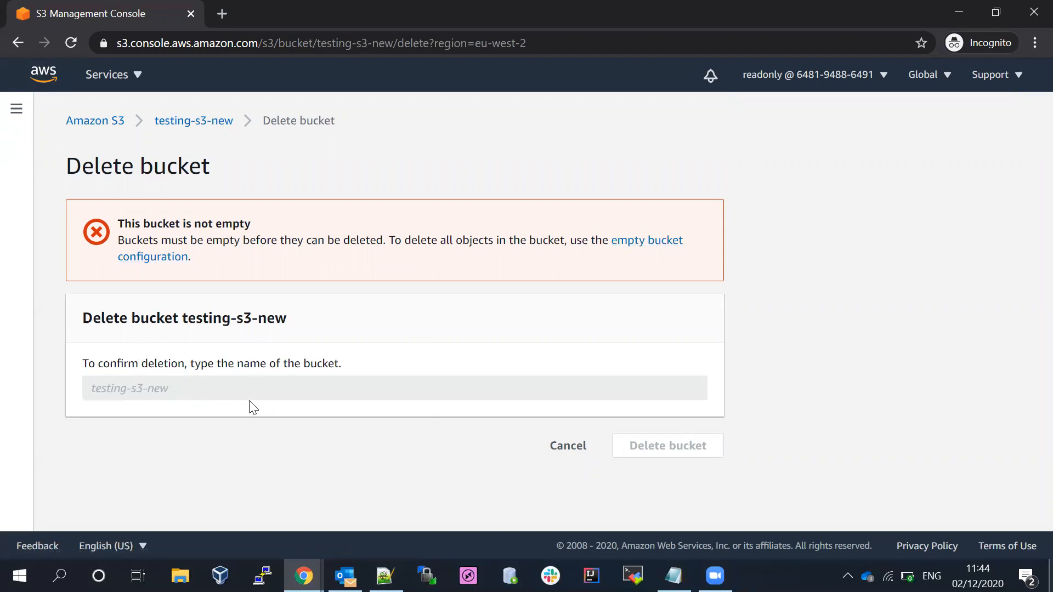
{"action": "left_click", "coordinate": [560, 454]}
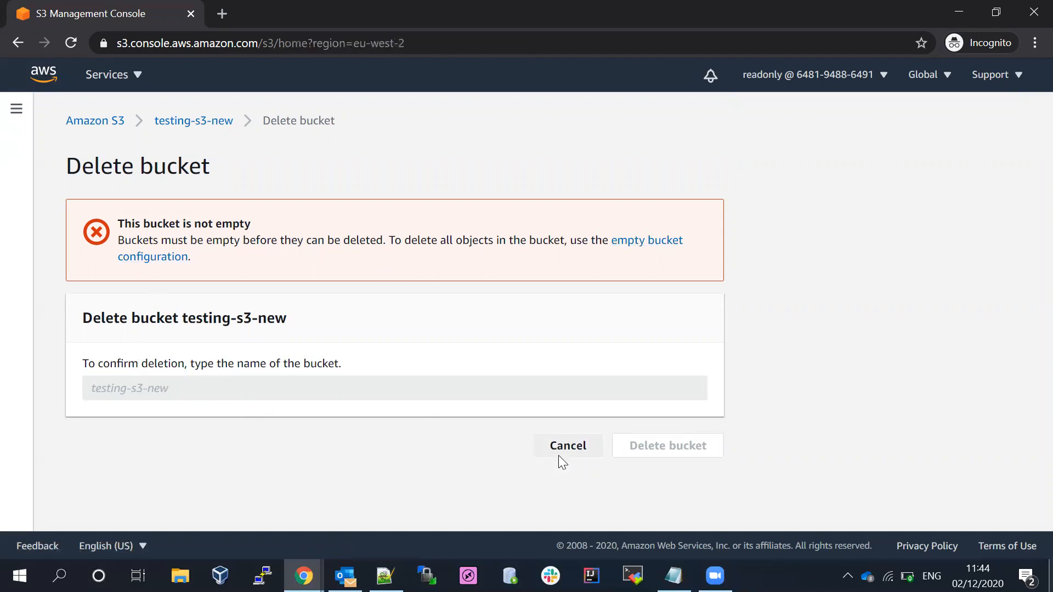
{"action": "left_click", "coordinate": [588, 174]}
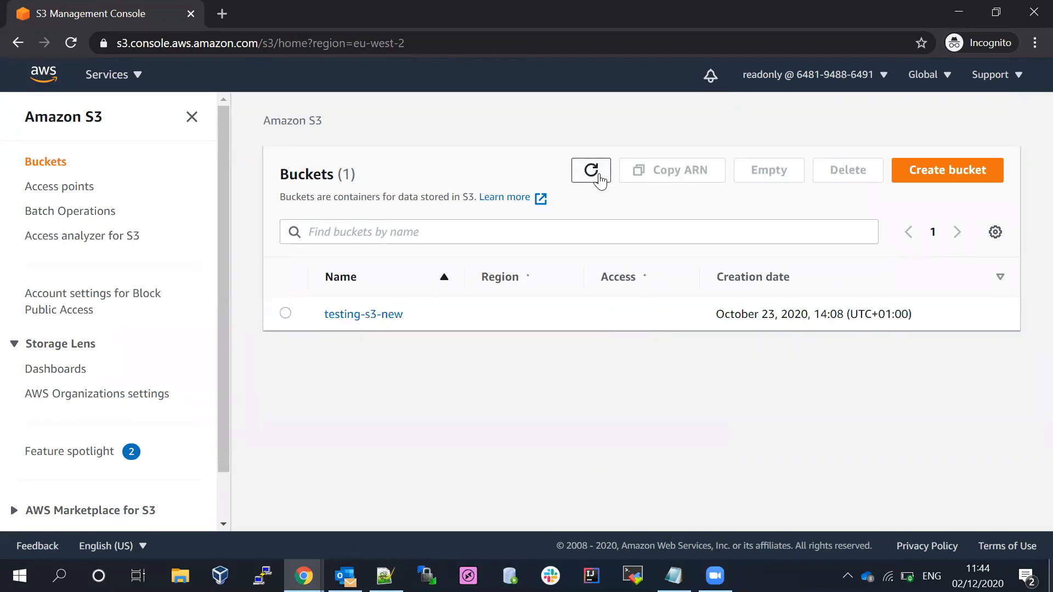
{"action": "left_click", "coordinate": [597, 174]}
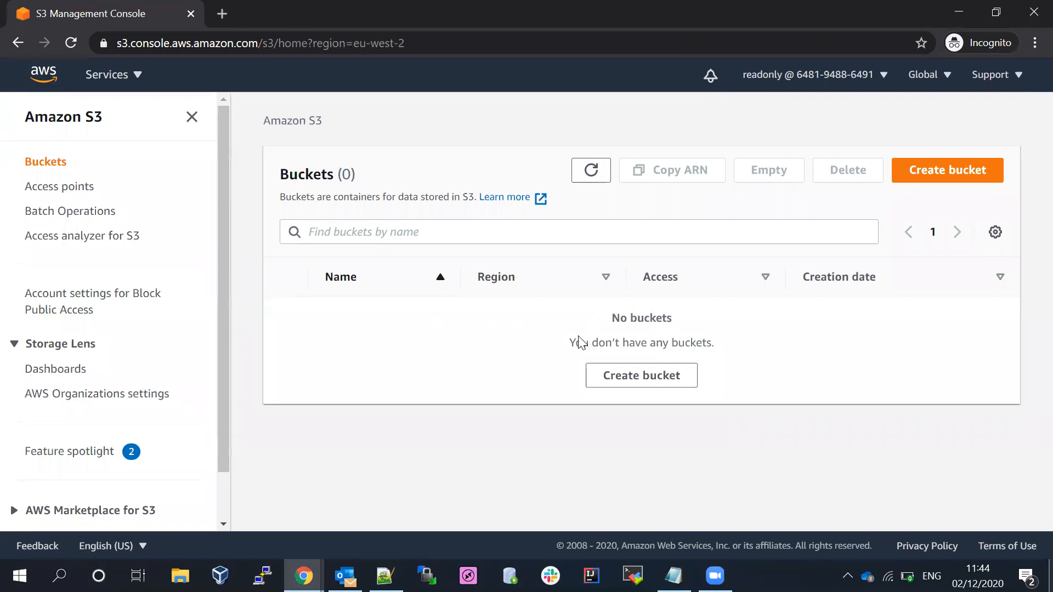
Check the overview of the testing-s3-new bucket again and go back to the bucket list
{"action": "left_click", "coordinate": [348, 315]}
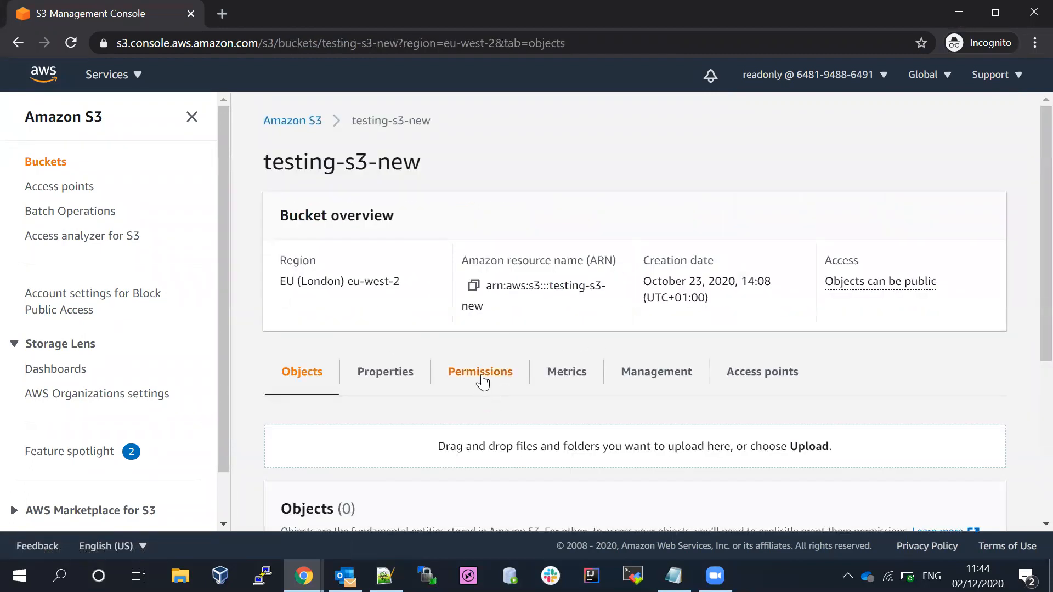
{"action": "left_click_drag", "start_coordinate": [1029, 247], "coordinate": [1029, 181]}
{"action": "left_click", "coordinate": [292, 121]}
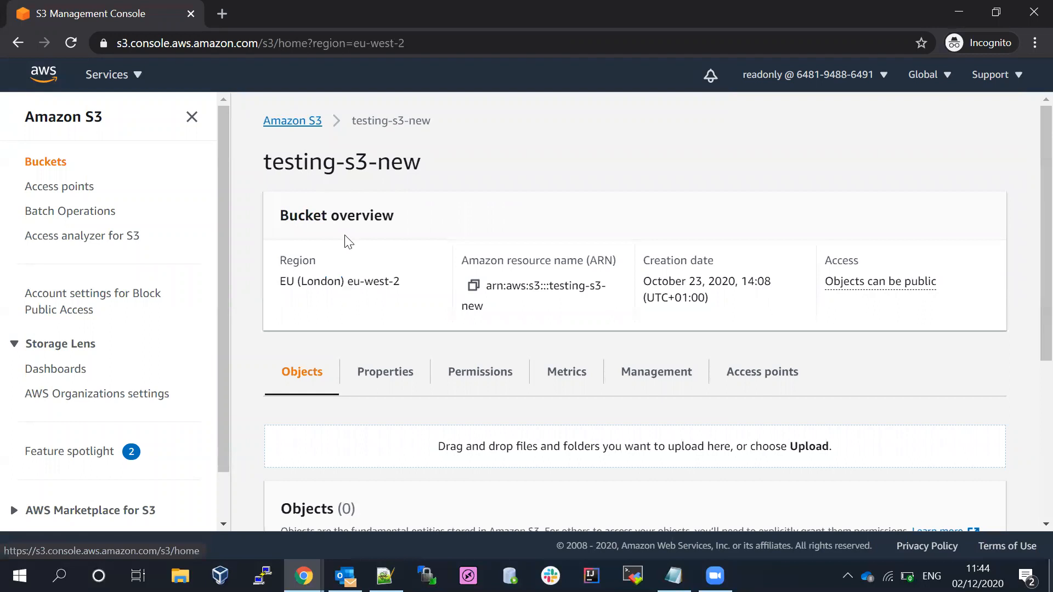
Empty the testing-s3-new bucket, entering permanently delete as the confirmation text, and exit the status page
{"action": "left_click", "coordinate": [286, 314]}
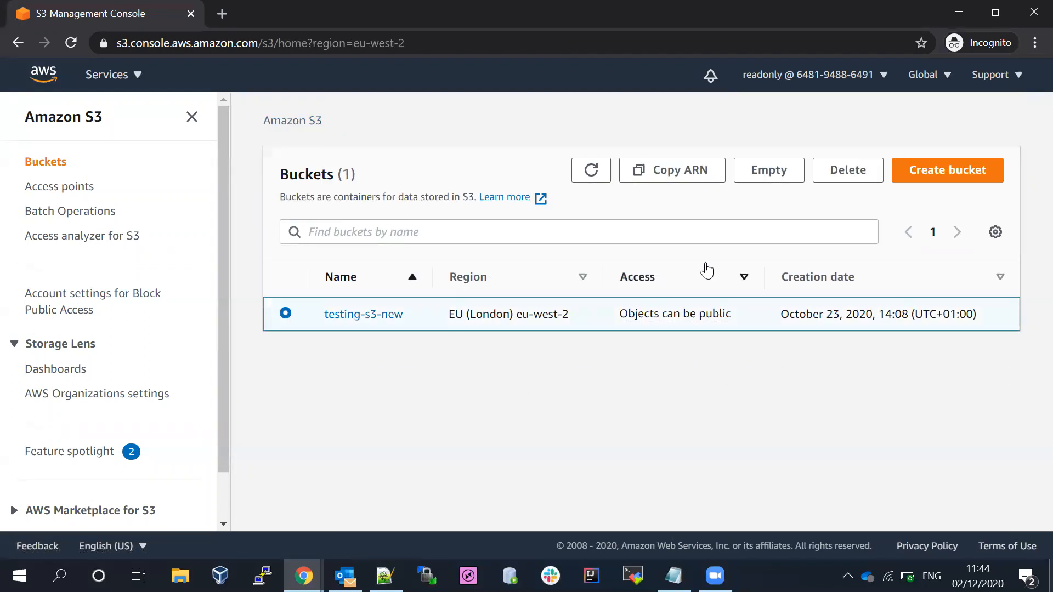
{"action": "left_click", "coordinate": [794, 175]}
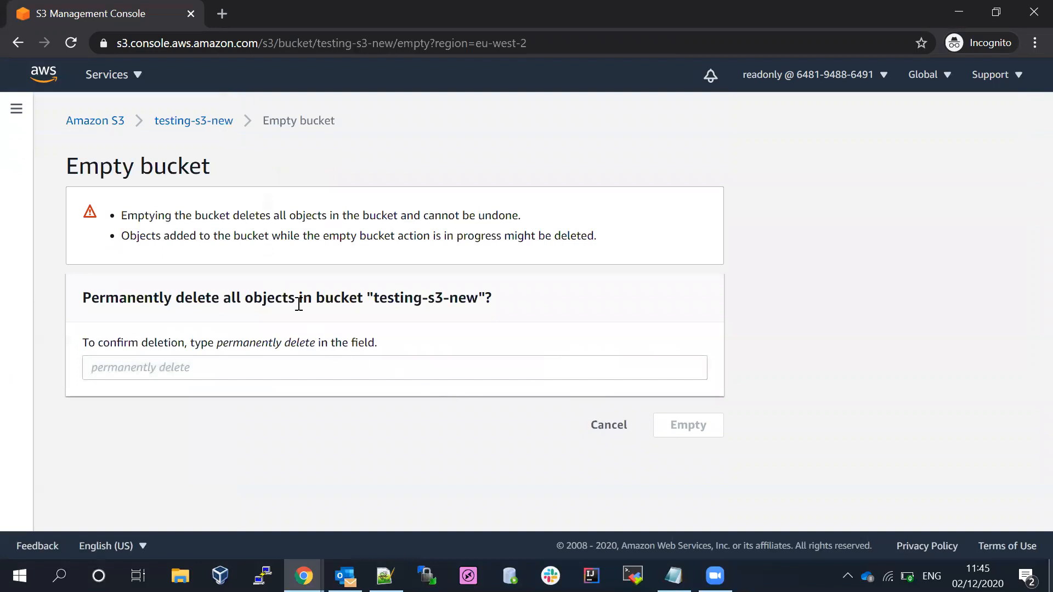
{"action": "left_click", "coordinate": [424, 369]}
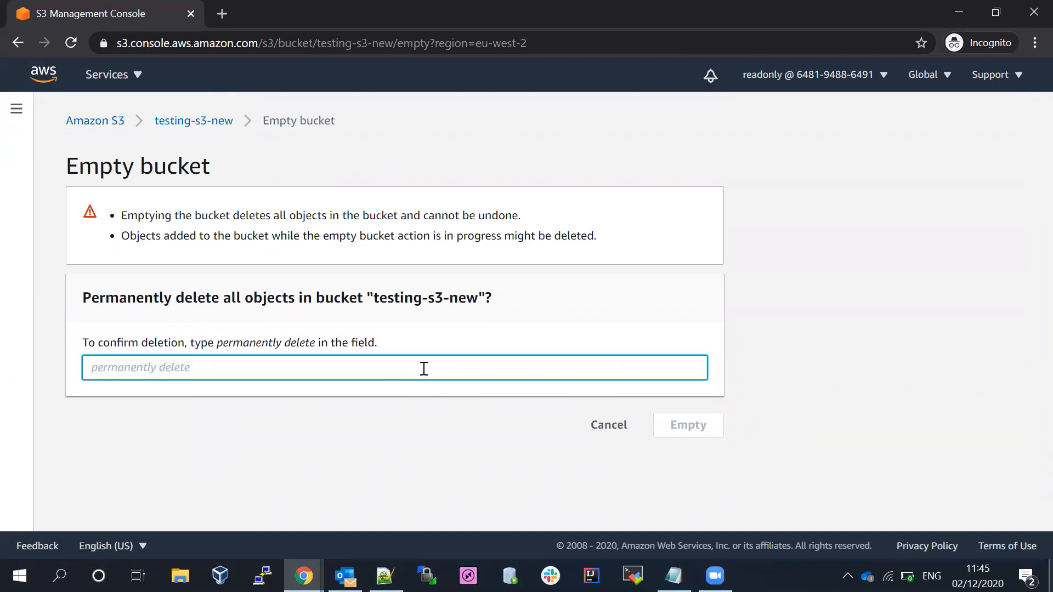
{"action": "type", "text": "delete"}
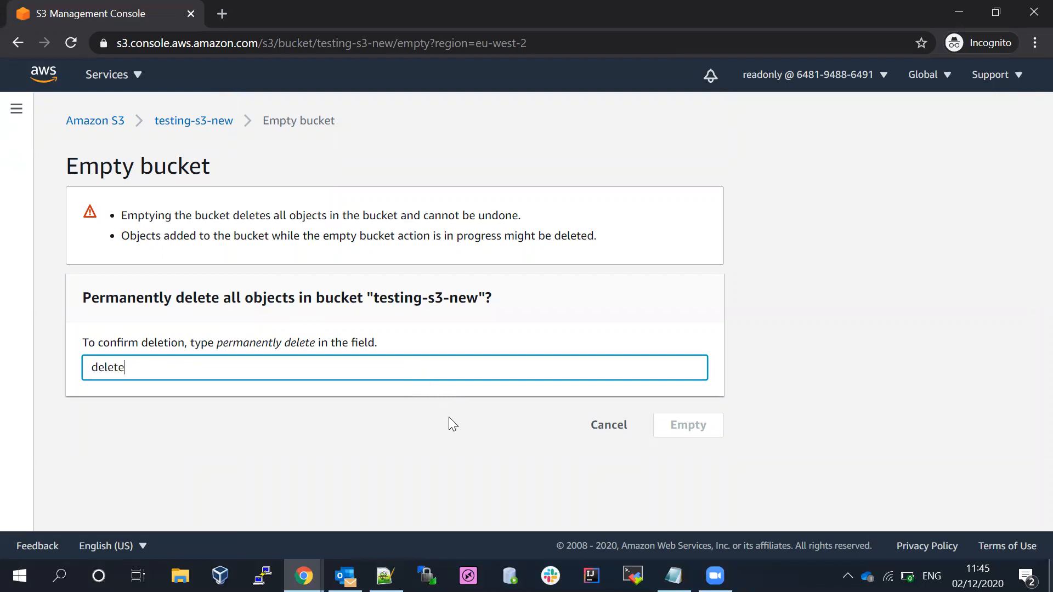
{"action": "left_click", "coordinate": [450, 424]}
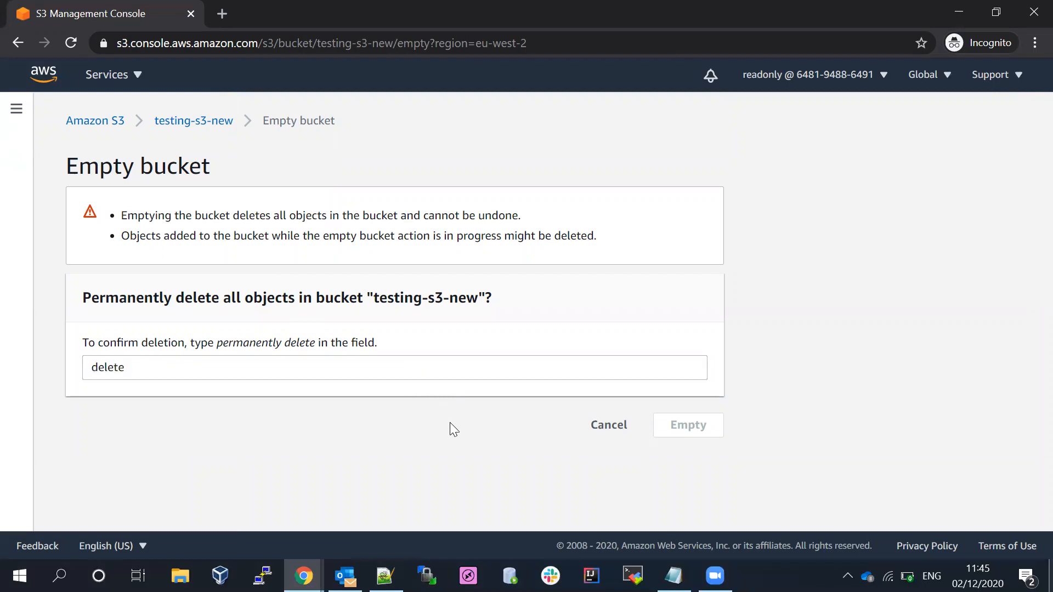
{"action": "left_click_drag", "start_coordinate": [217, 344], "coordinate": [320, 350]}
{"action": "key", "text": "ctrl+c"}
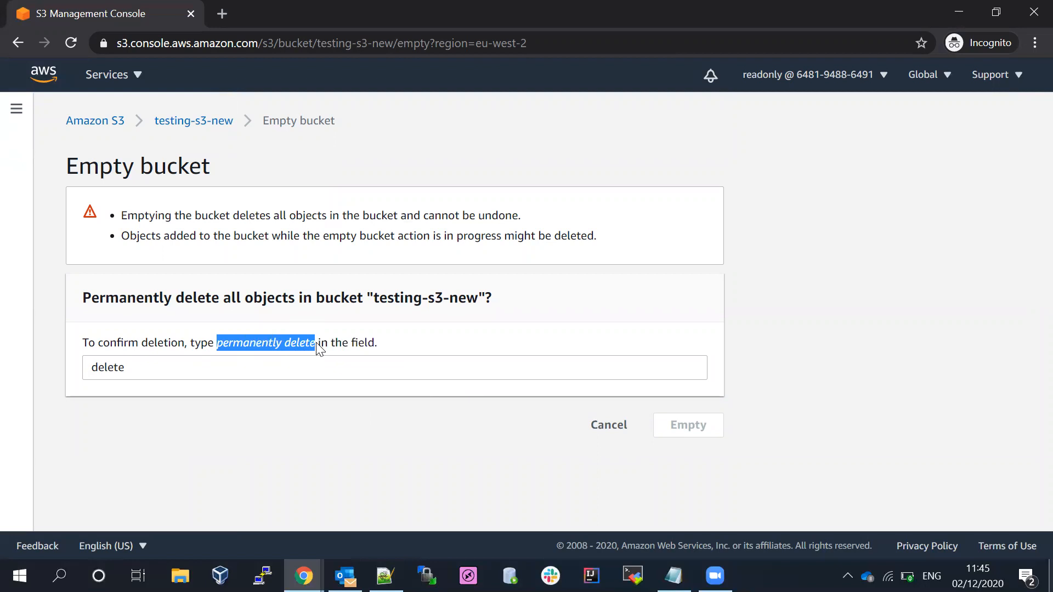
{"action": "left_click_drag", "start_coordinate": [142, 368], "coordinate": [29, 373]}
{"action": "key", "text": "ctrl+v"}
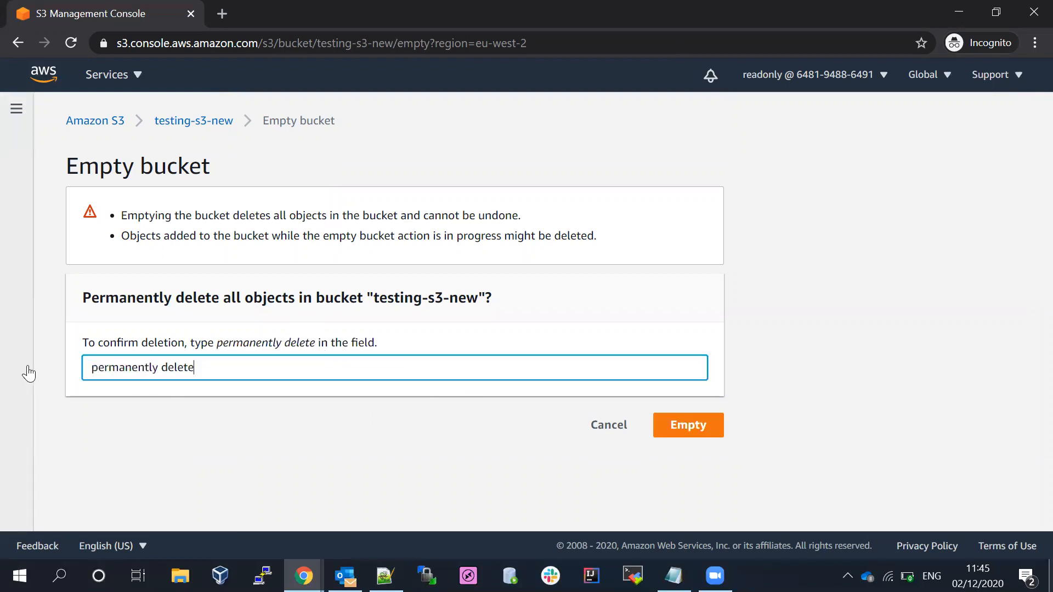
{"action": "left_click", "coordinate": [690, 429]}
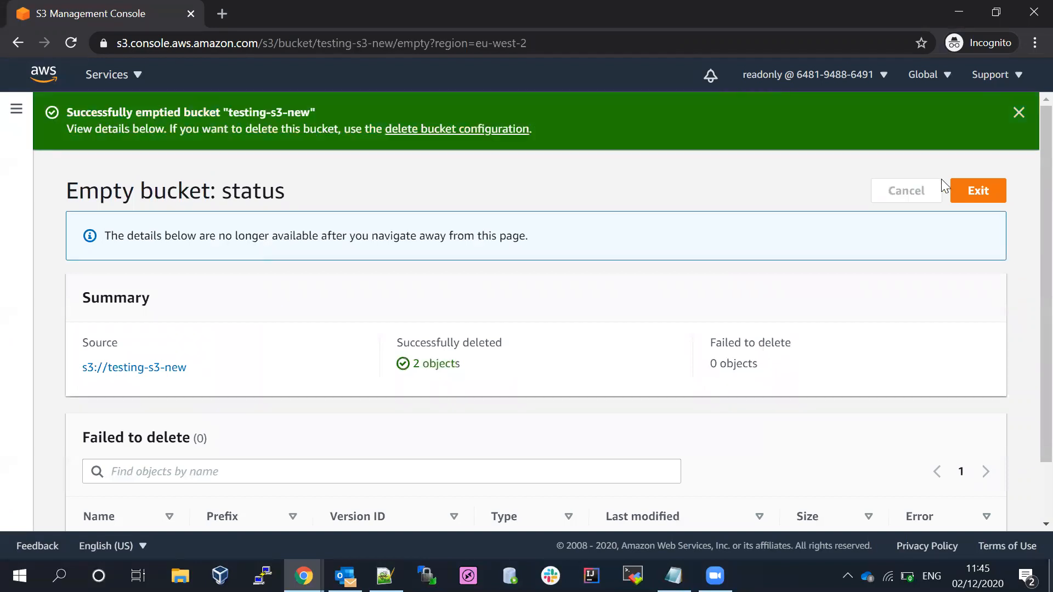
{"action": "left_click", "coordinate": [977, 192]}
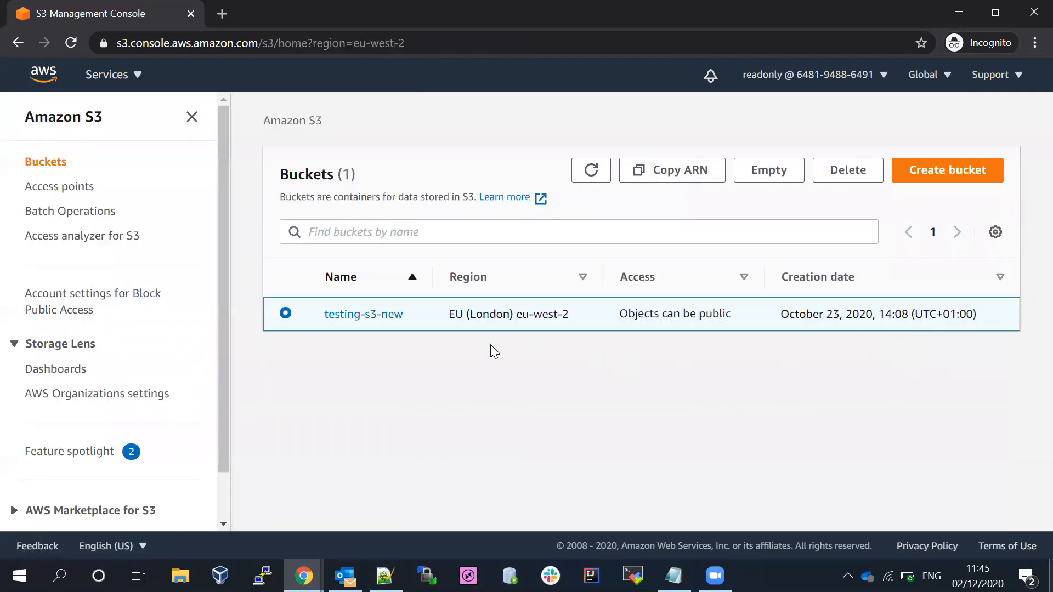
Delete the testing-s3-new bucket, confirming with its name testing-s3-new, and dismiss the notification
{"action": "left_click", "coordinate": [845, 171]}
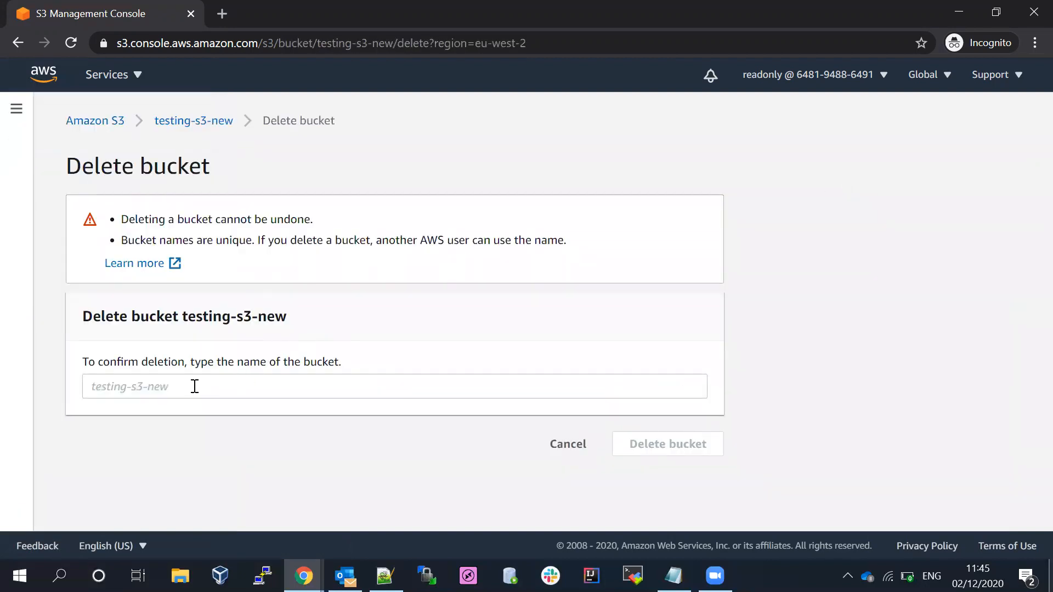
{"action": "double_click", "coordinate": [242, 312]}
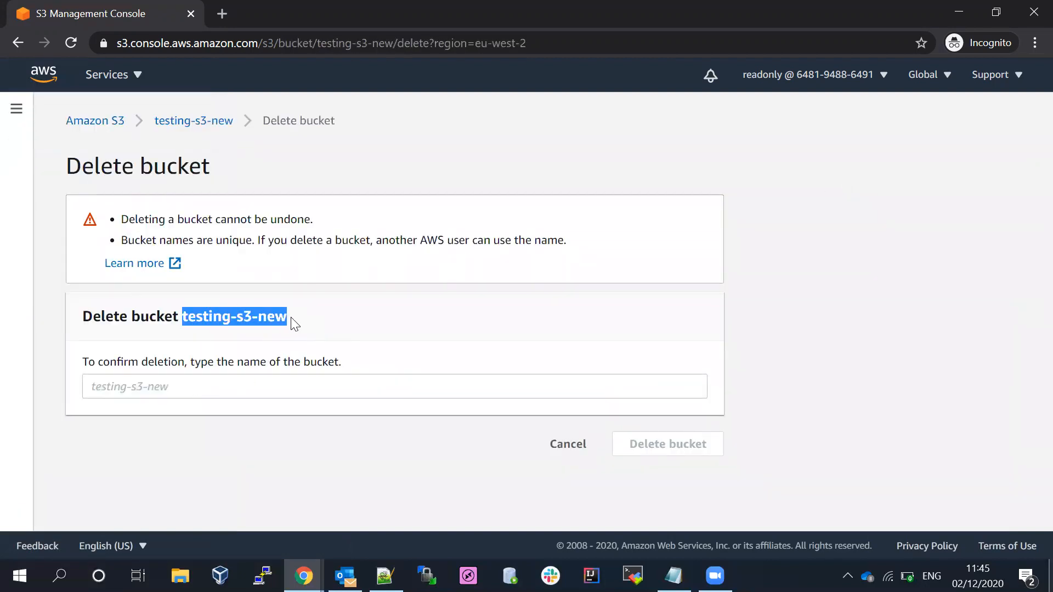
{"action": "right_click", "coordinate": [274, 323]}
{"action": "left_click", "coordinate": [296, 330]}
{"action": "left_click", "coordinate": [113, 388]}
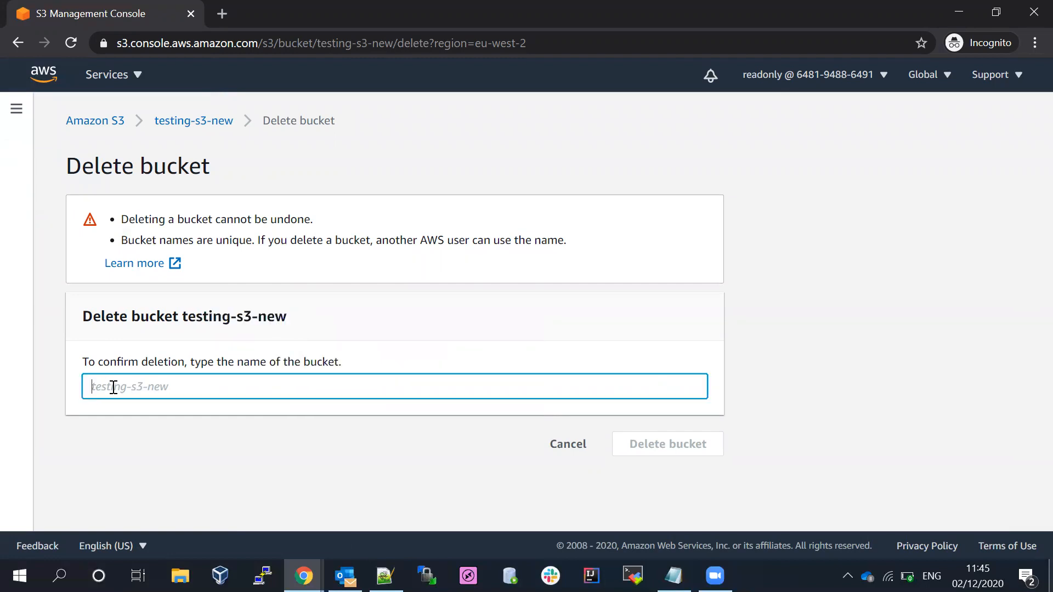
{"action": "key", "text": "ctrl+v"}
{"action": "left_click", "coordinate": [656, 453]}
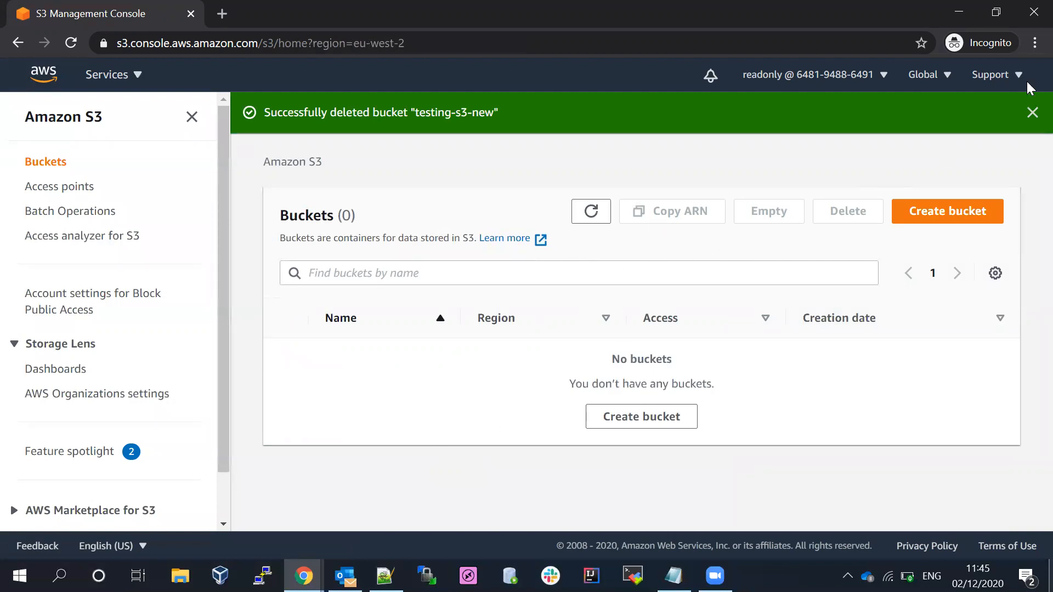
{"action": "left_click", "coordinate": [1032, 114]}
Sign the readonly IAM user out of the AWS console
{"action": "left_click", "coordinate": [941, 175]}
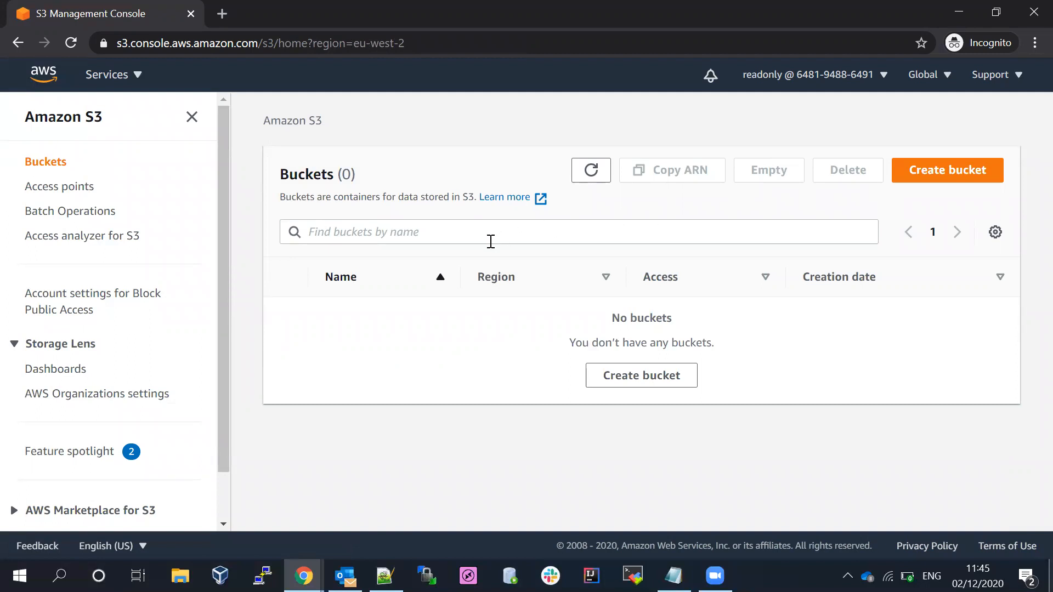
{"action": "left_click", "coordinate": [885, 83]}
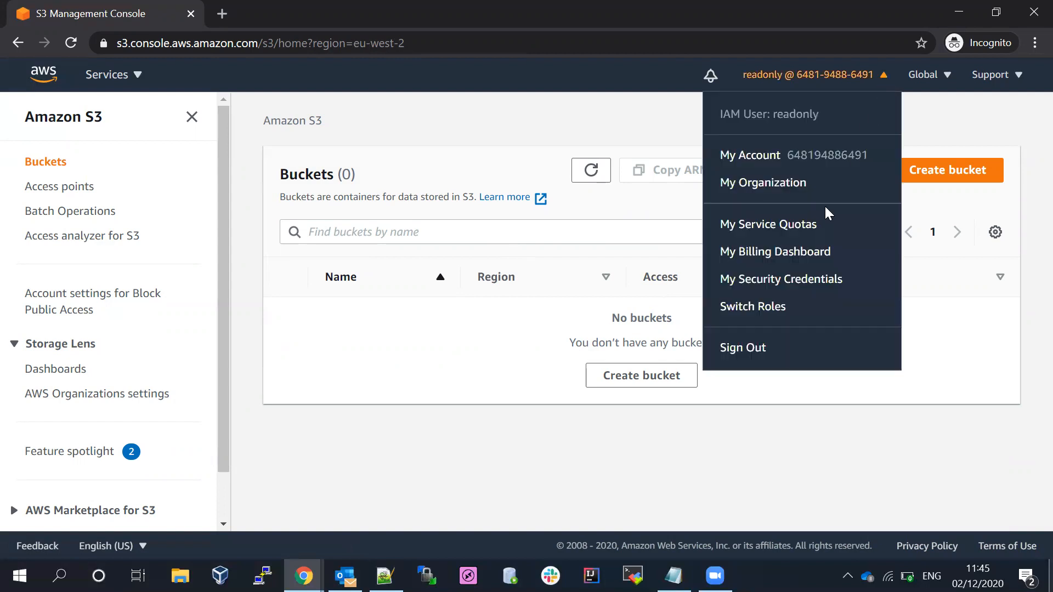
{"action": "left_click", "coordinate": [746, 350]}
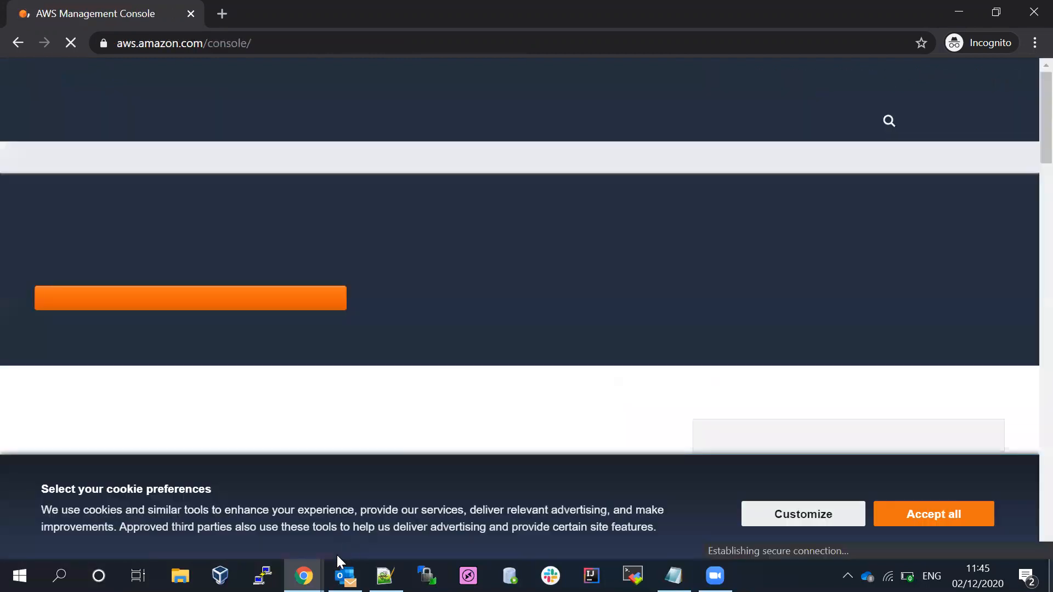
Switch to the administrator's IAM console window and detach the AmazonEC2FullAccess and AmazonS3FullAccess policies from the readonly user
{"action": "mouse_move", "coordinate": [304, 577]}
{"action": "left_click", "coordinate": [244, 525]}
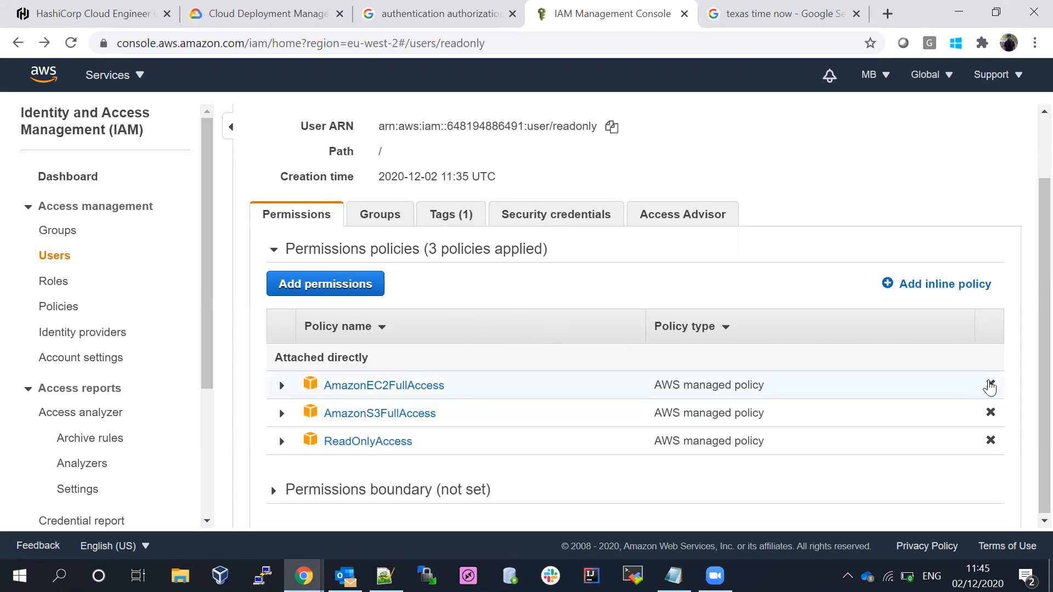
{"action": "left_click", "coordinate": [991, 384]}
{"action": "left_click", "coordinate": [723, 211]}
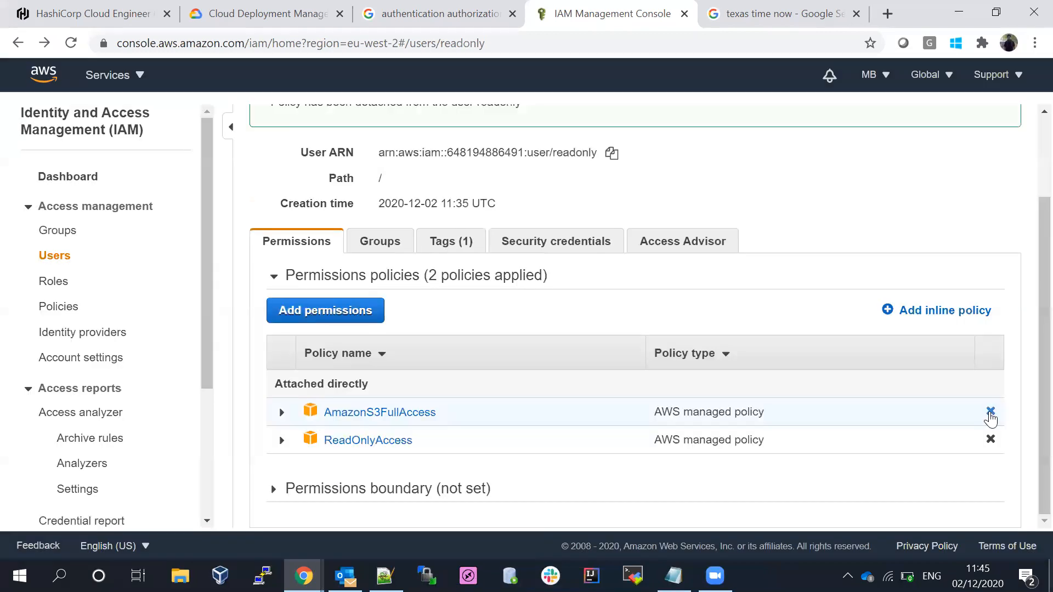
{"action": "left_click", "coordinate": [990, 413]}
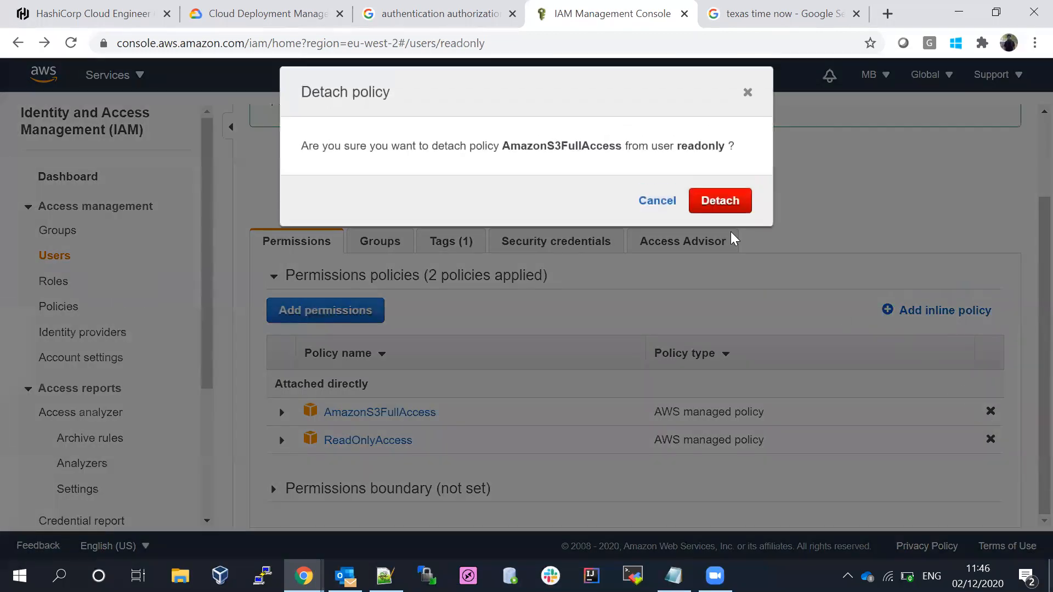
{"action": "left_click", "coordinate": [719, 203]}
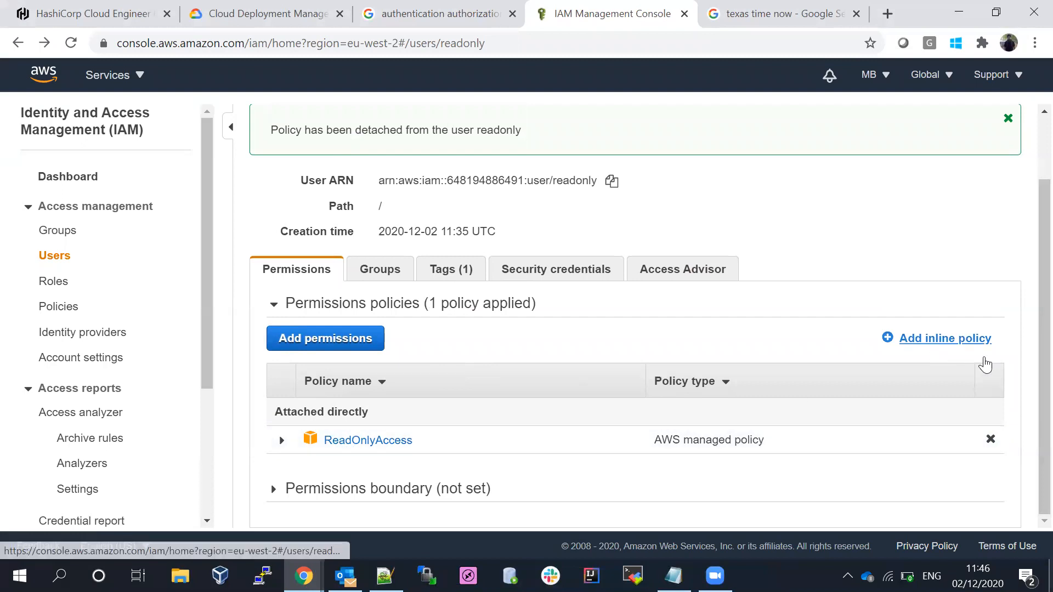
{"action": "scroll", "coordinate": [932, 307], "scroll_direction": "up", "scroll_amount": 2}
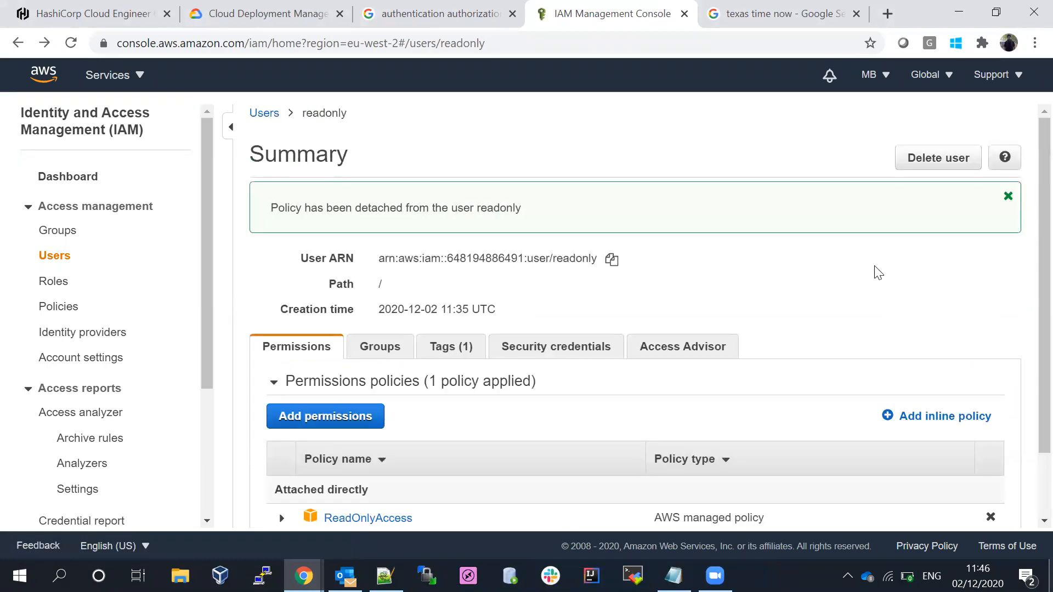
Delete the readonly user from the IAM user list and confirm the deletion
{"action": "left_click", "coordinate": [55, 257]}
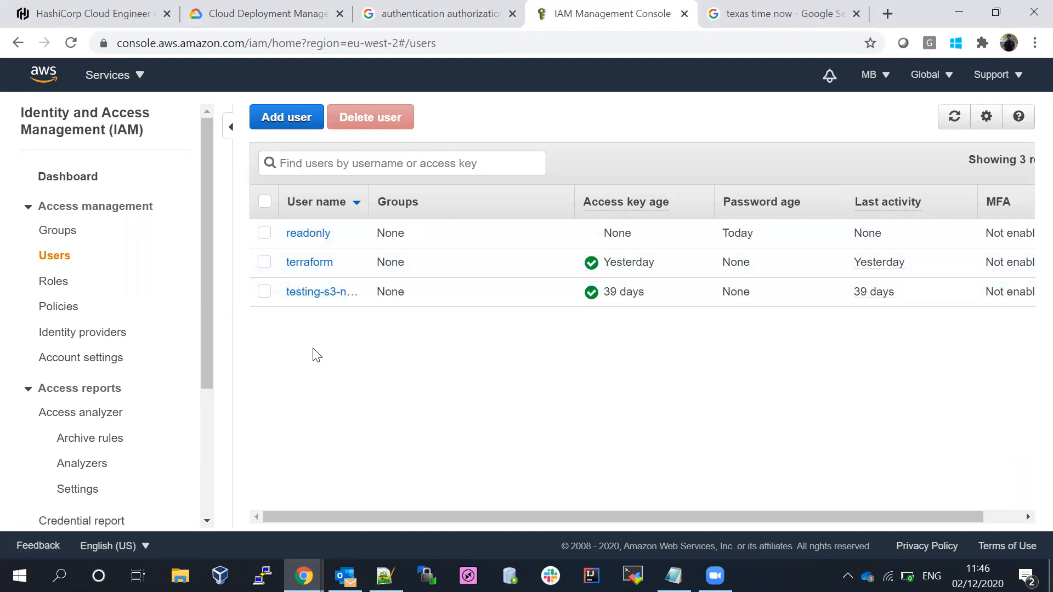
{"action": "left_click", "coordinate": [54, 233]}
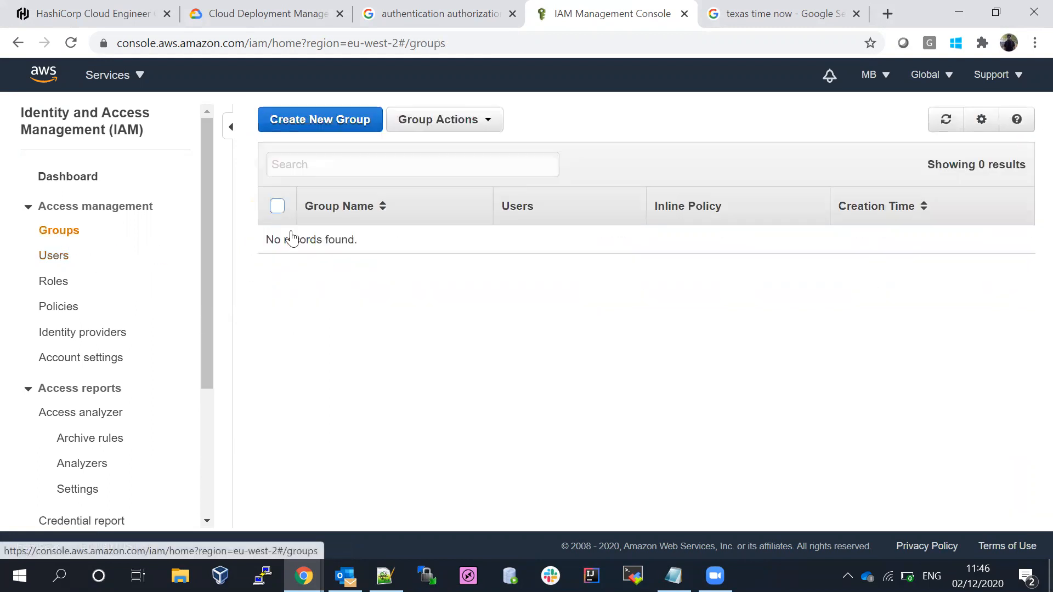
{"action": "left_click", "coordinate": [58, 258]}
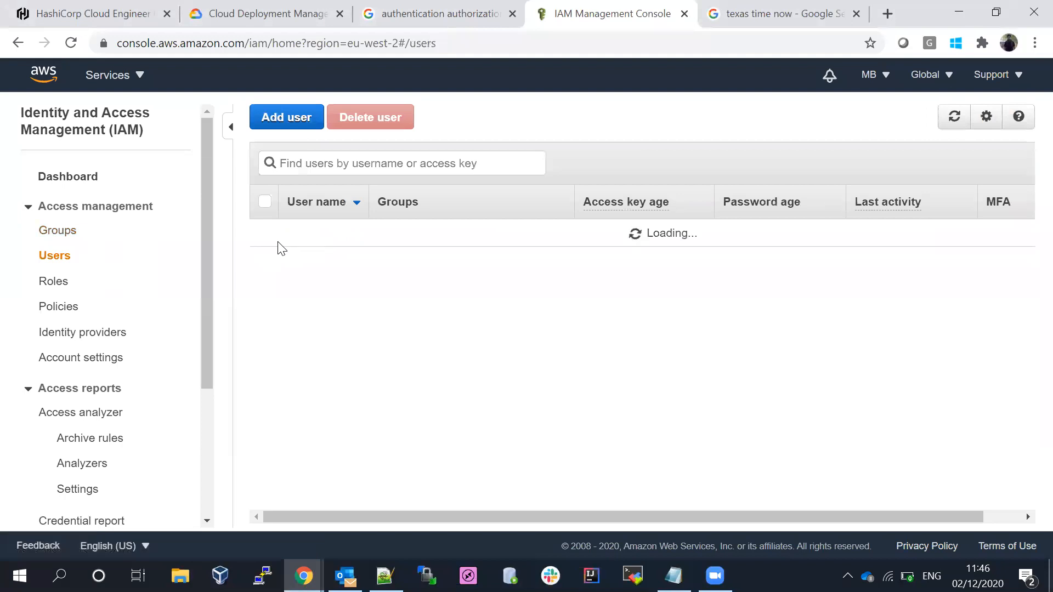
{"action": "left_click", "coordinate": [265, 233]}
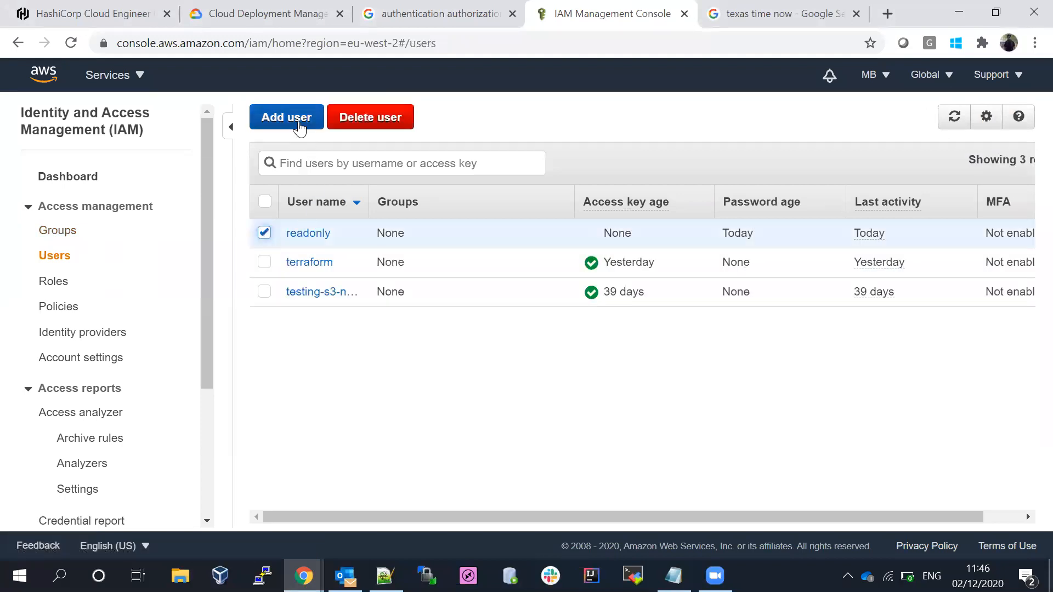
{"action": "left_click", "coordinate": [379, 118]}
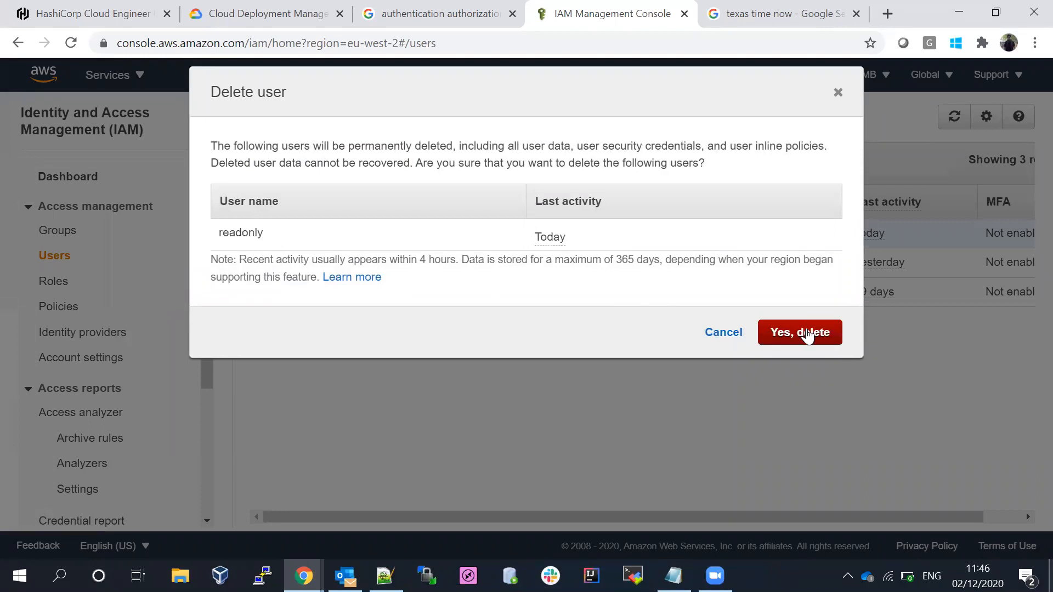
{"action": "left_click", "coordinate": [806, 332]}
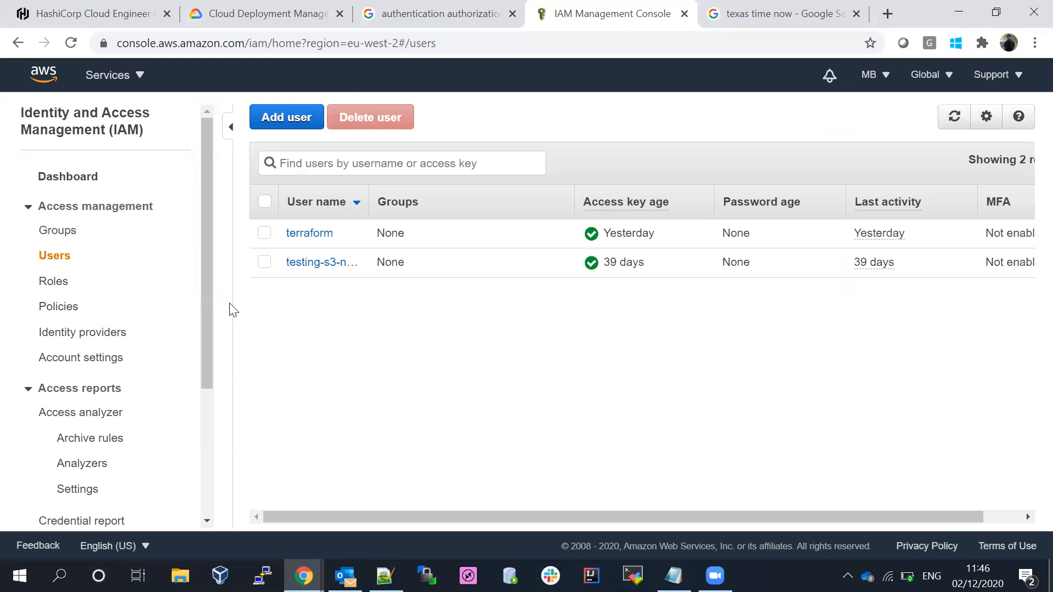
Start a new IAM group named developer-readonly and proceed to attaching policies
{"action": "left_click", "coordinate": [77, 235]}
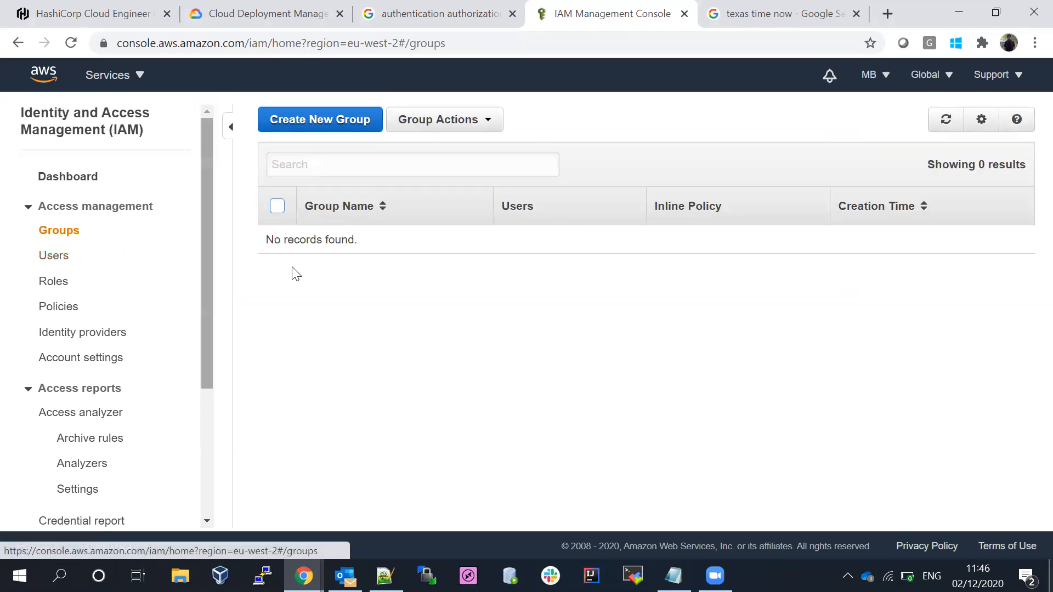
{"action": "left_click", "coordinate": [316, 121]}
{"action": "left_click", "coordinate": [316, 121]}
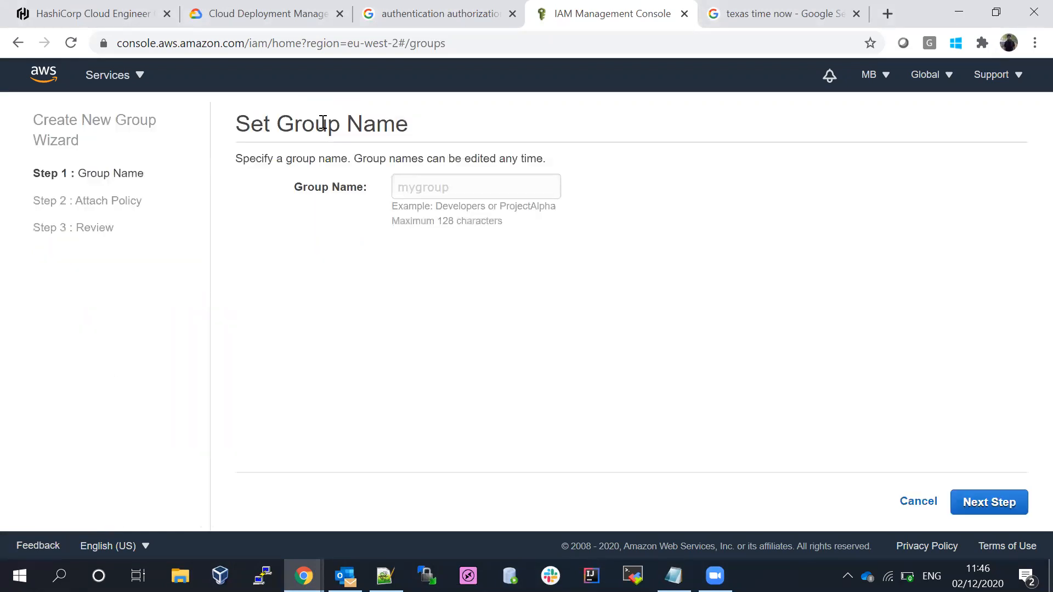
{"action": "left_click", "coordinate": [438, 189]}
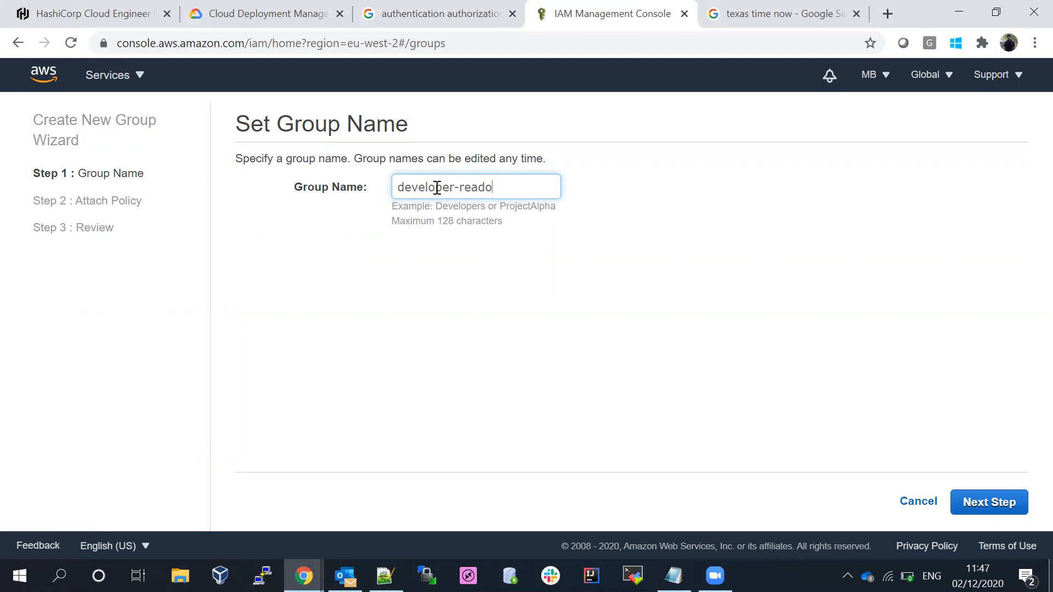
{"action": "left_click", "coordinate": [523, 311]}
{"action": "left_click", "coordinate": [997, 513]}
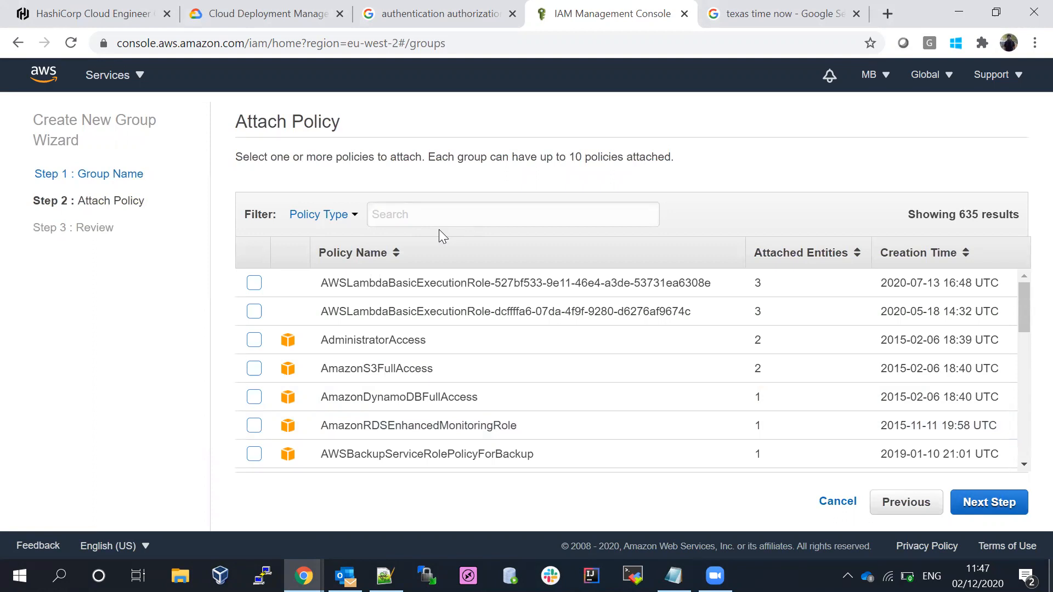
{"action": "left_click", "coordinate": [429, 215]}
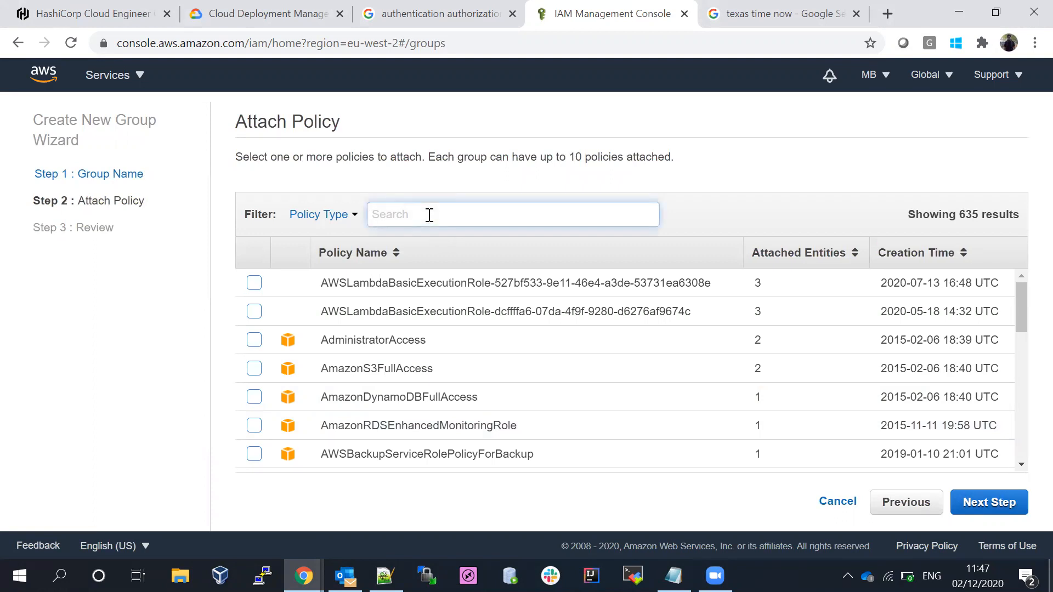
{"action": "type", "text": "ReadOnly"}
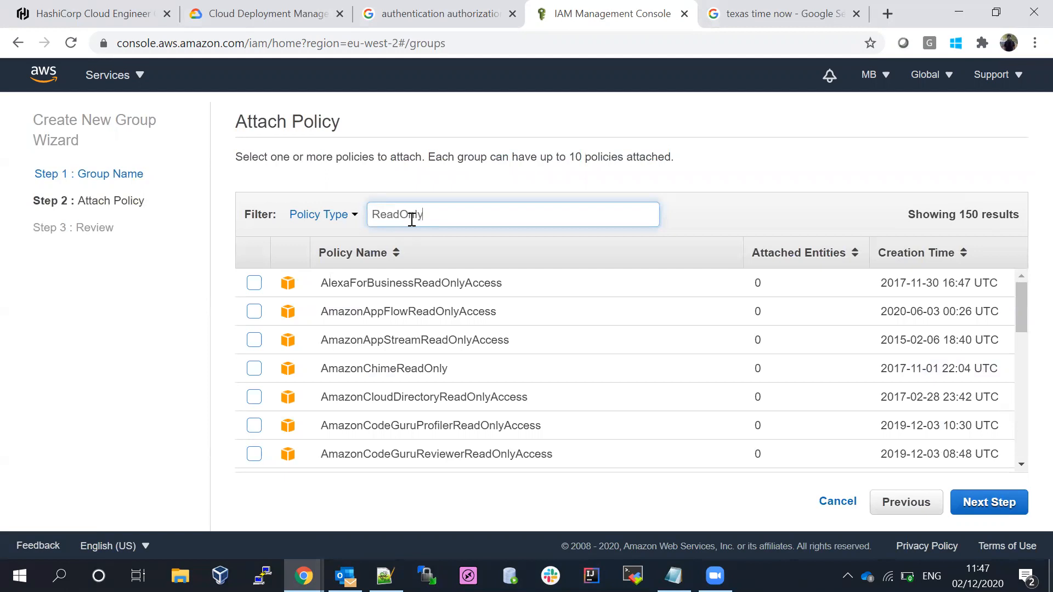
{"action": "key", "text": "Return"}
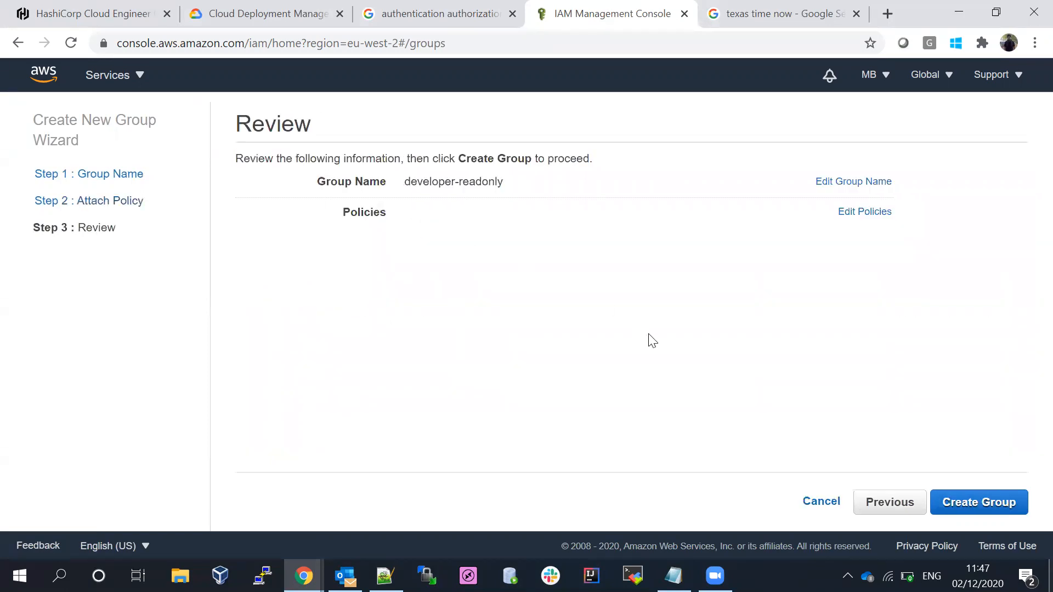
{"action": "left_click", "coordinate": [877, 502]}
Filter the policies by ReadOnly and select the ReadOnlyAccess policy for the new group
{"action": "left_click", "coordinate": [418, 214]}
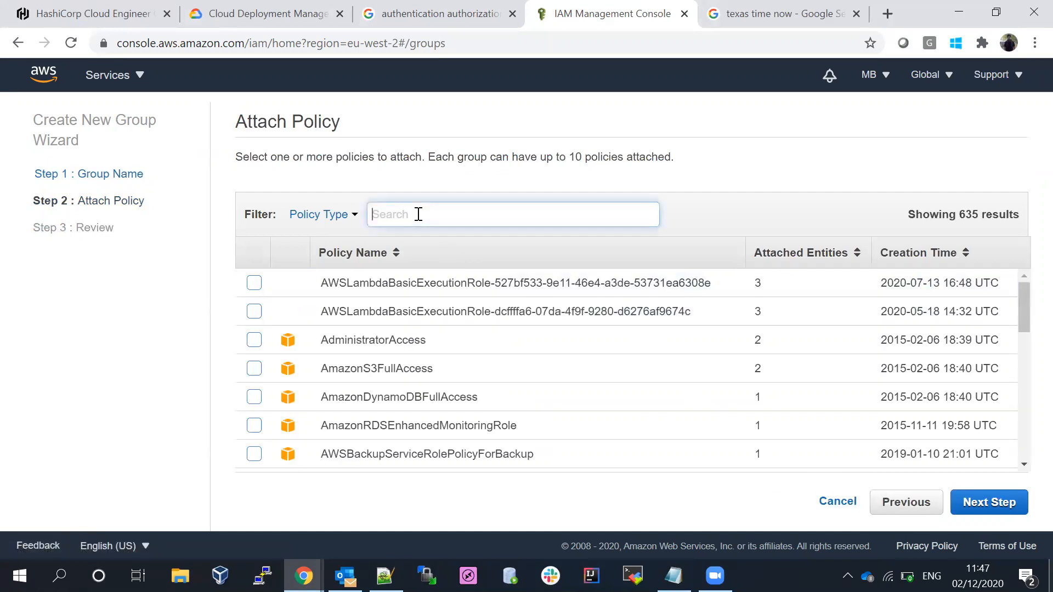
{"action": "type", "text": "ReadOnly"}
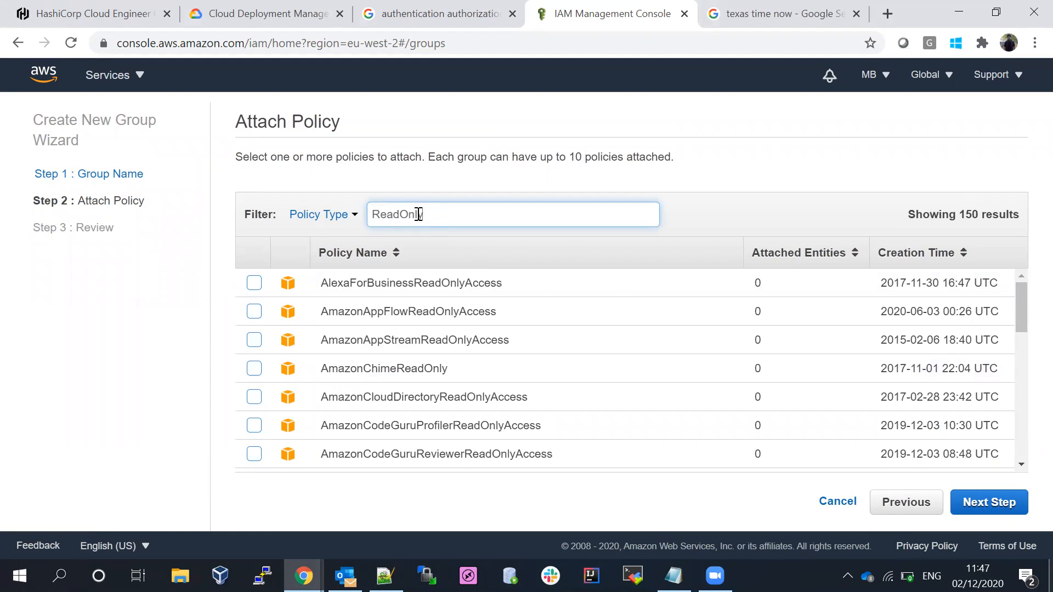
{"action": "scroll", "coordinate": [1025, 326], "scroll_direction": "down", "scroll_amount": 2}
{"action": "scroll", "coordinate": [1025, 326], "scroll_direction": "down", "scroll_amount": 8}
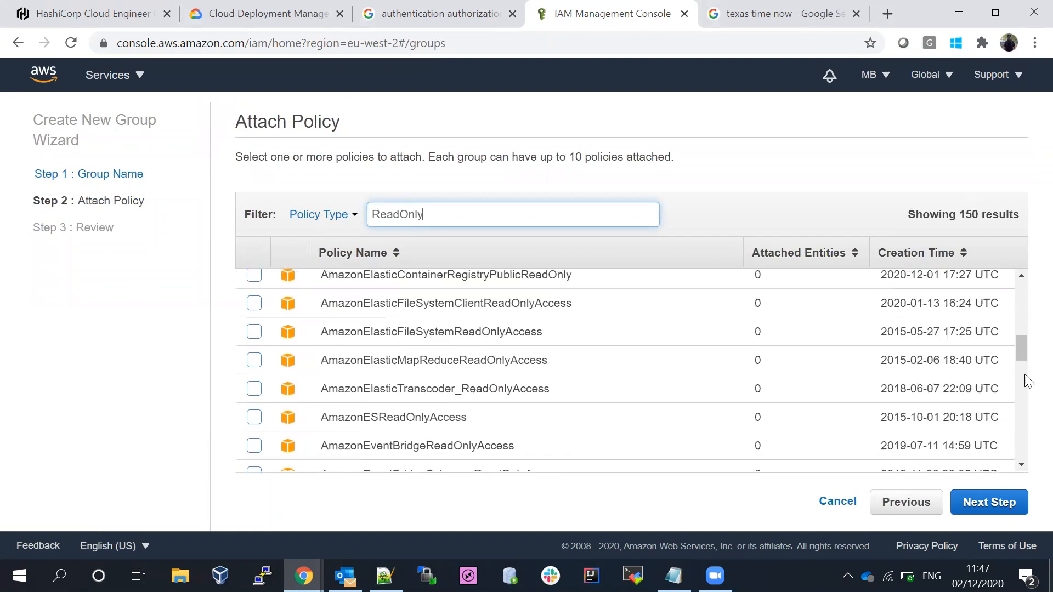
{"action": "scroll", "coordinate": [1023, 461], "scroll_direction": "down", "scroll_amount": 10}
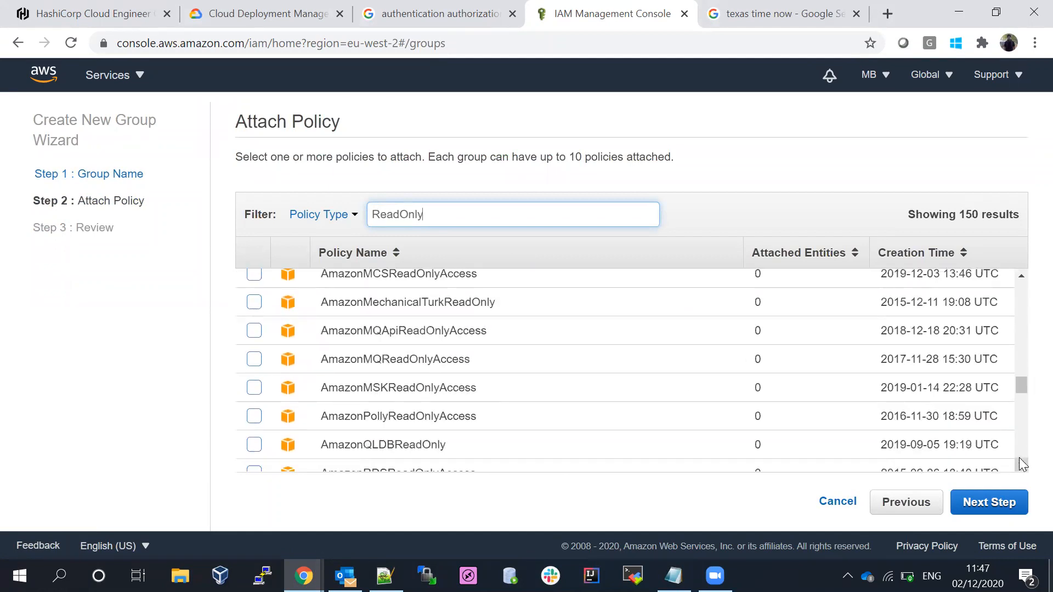
{"action": "scroll", "coordinate": [1024, 465], "scroll_direction": "down", "scroll_amount": 10}
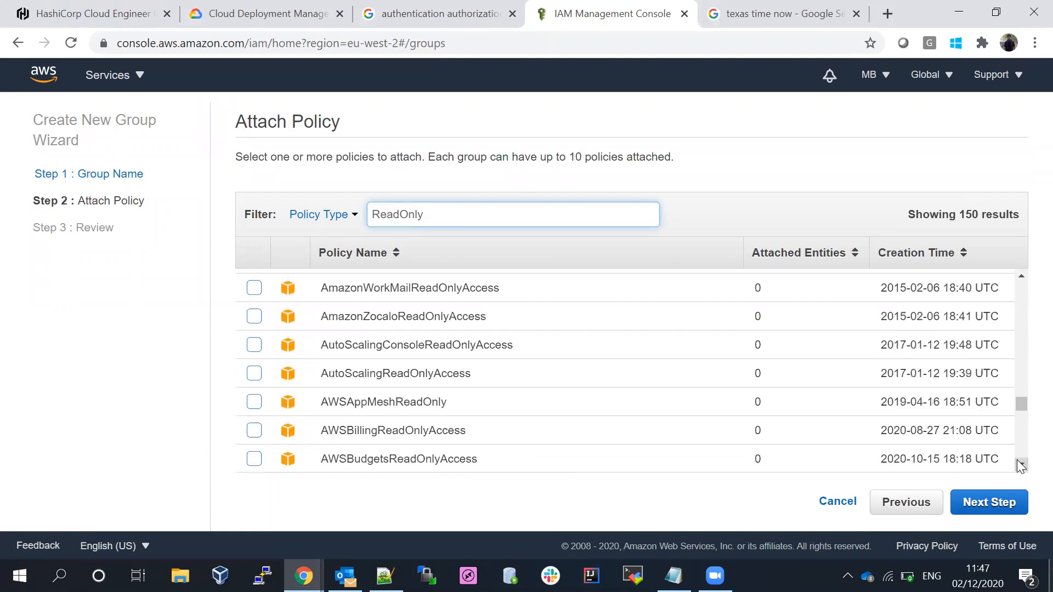
{"action": "scroll", "coordinate": [1023, 461], "scroll_direction": "down", "scroll_amount": 8}
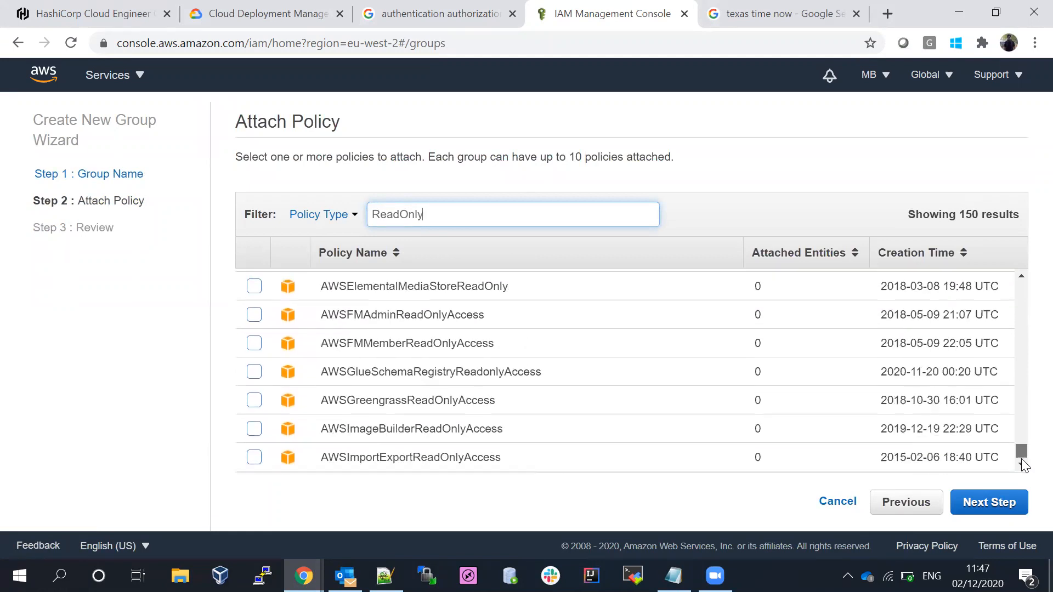
{"action": "scroll", "coordinate": [1023, 464], "scroll_direction": "down", "scroll_amount": 12}
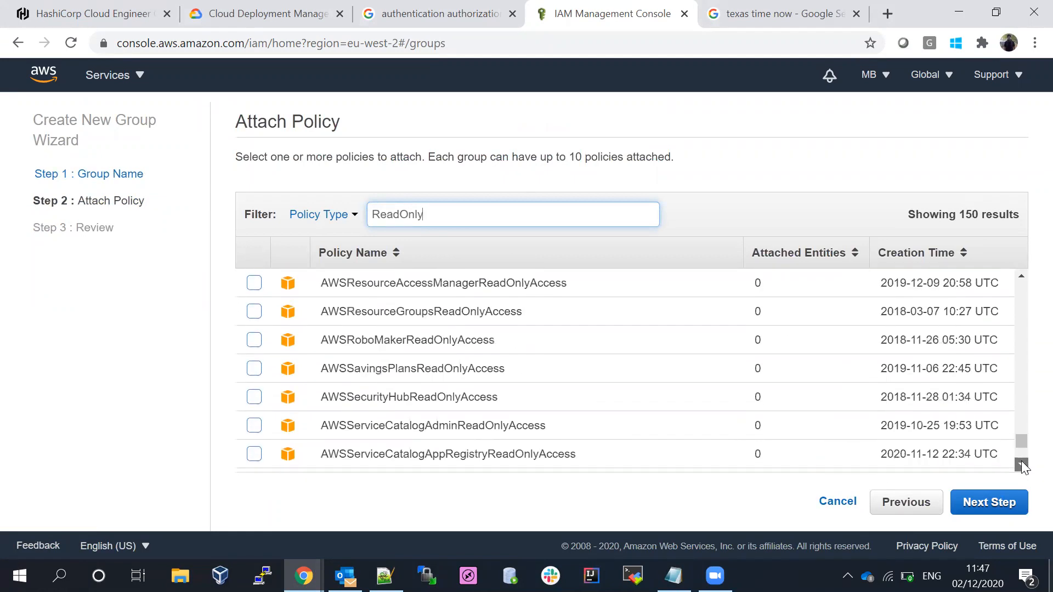
{"action": "scroll", "coordinate": [1022, 464], "scroll_direction": "down", "scroll_amount": 3}
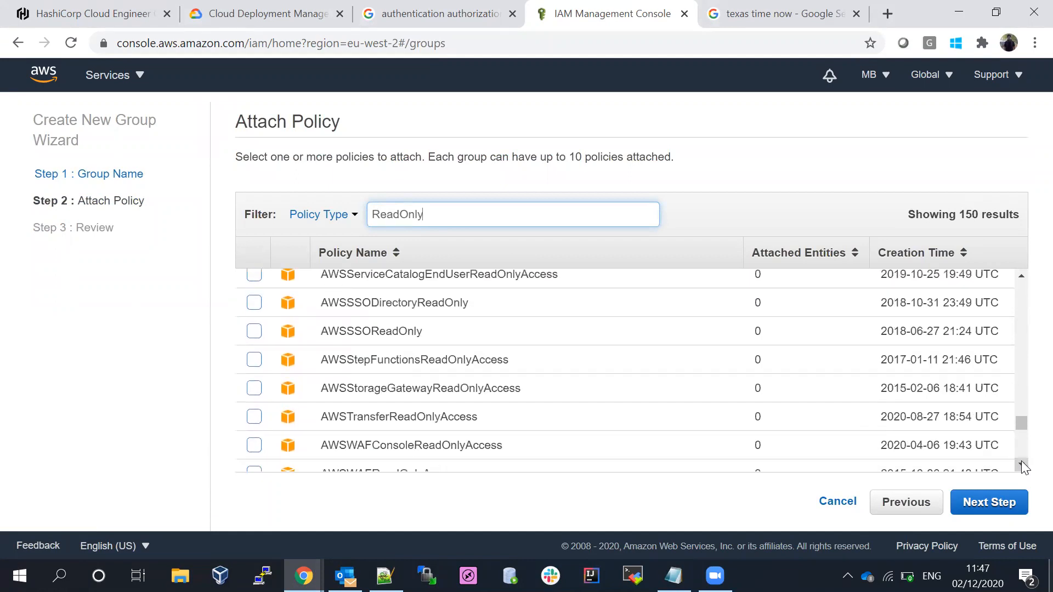
{"action": "scroll", "coordinate": [1022, 445], "scroll_direction": "down", "scroll_amount": 8}
{"action": "scroll", "coordinate": [1023, 447], "scroll_direction": "up", "scroll_amount": 1}
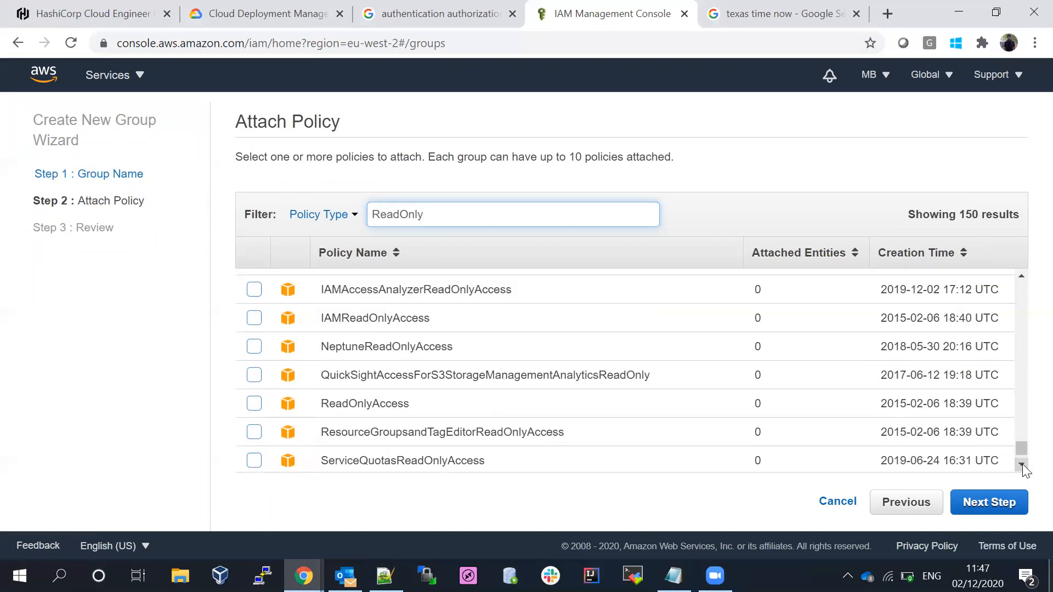
{"action": "left_click", "coordinate": [260, 409]}
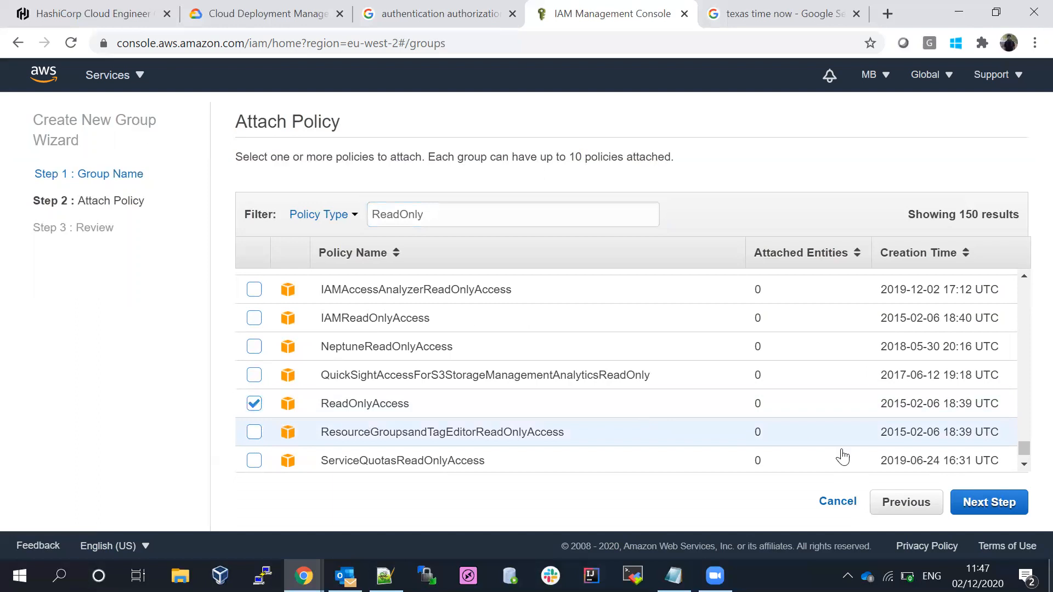
Finish creating the developer-readonly group and open its details
{"action": "left_click", "coordinate": [977, 508]}
{"action": "left_click", "coordinate": [978, 506]}
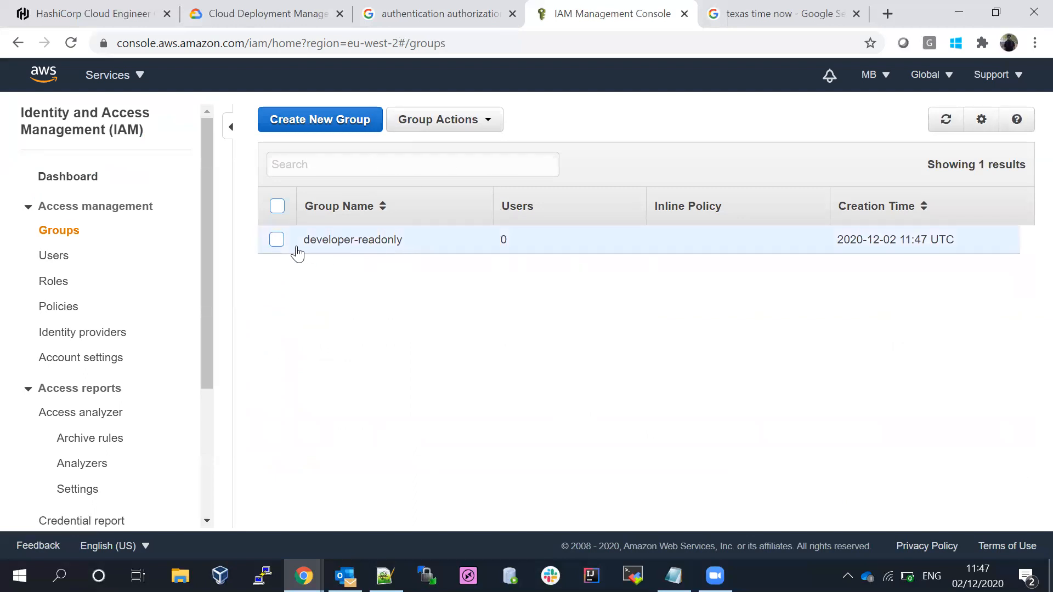
{"action": "left_click", "coordinate": [349, 241]}
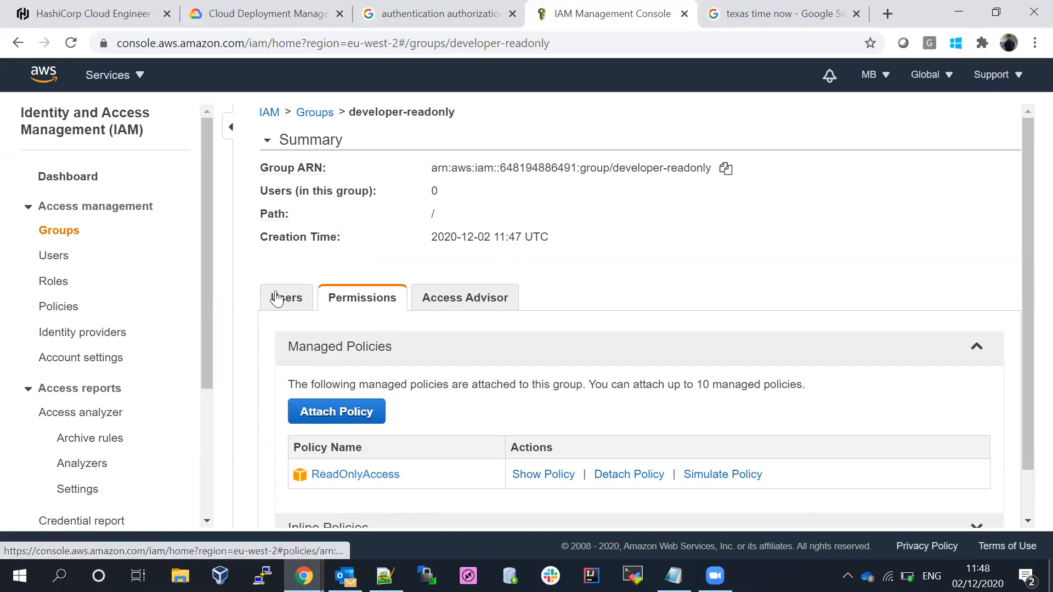
Start adding new IAM users and enter two user names, user and user1
{"action": "left_click", "coordinate": [55, 258]}
{"action": "left_click", "coordinate": [280, 124]}
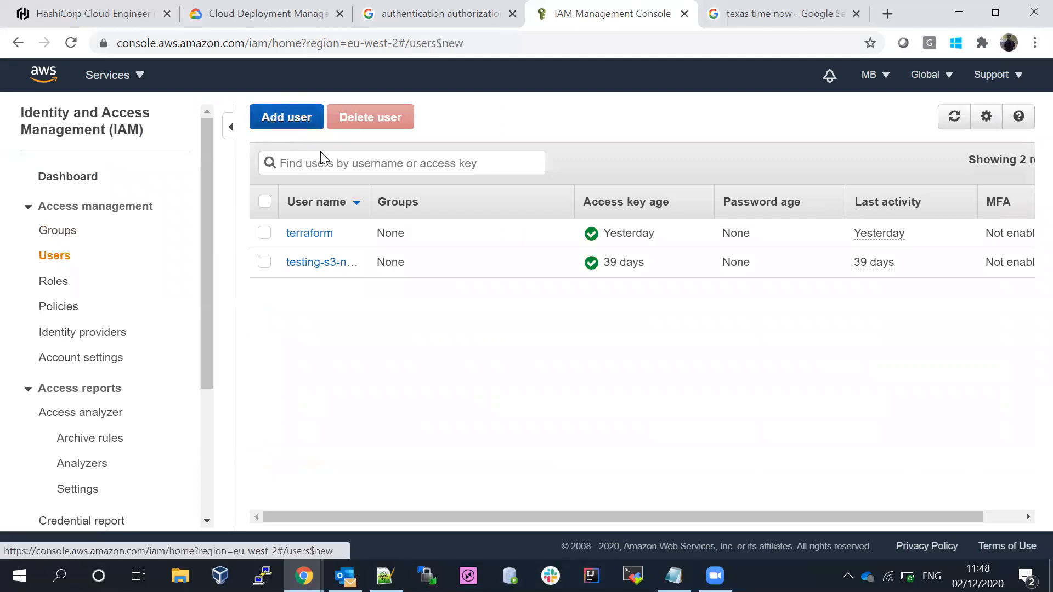
{"action": "left_click", "coordinate": [427, 253]}
{"action": "type", "text": "user"}
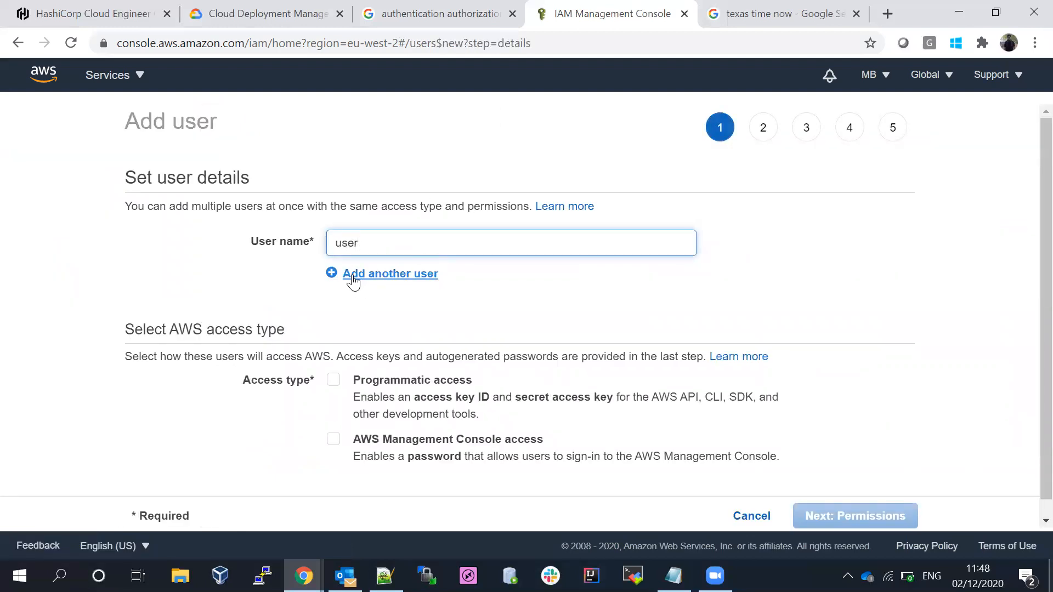
{"action": "left_click", "coordinate": [335, 274]}
{"action": "type", "text": "user1"}
Give both new users AWS Management Console access and continue to the permissions settings
{"action": "left_click", "coordinate": [576, 362]}
{"action": "scroll", "coordinate": [1028, 246], "scroll_direction": "down", "scroll_amount": 1}
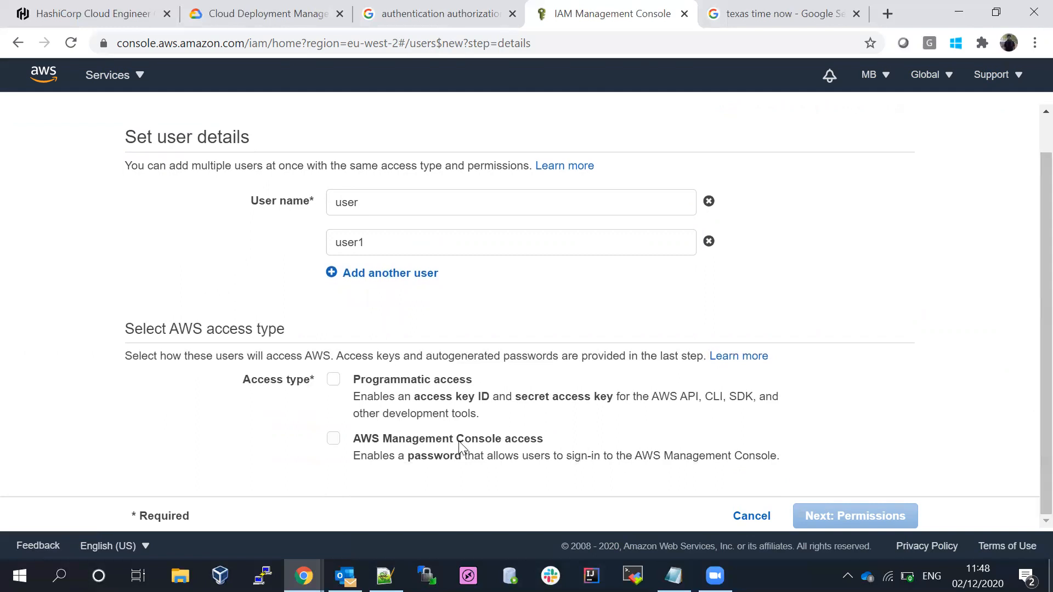
{"action": "left_click", "coordinate": [336, 439]}
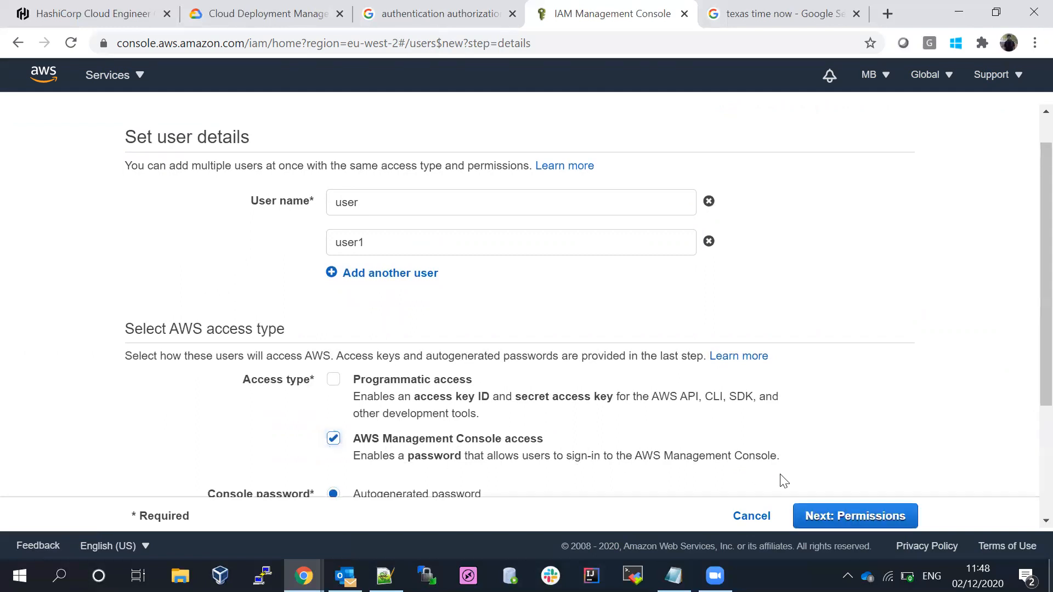
{"action": "left_click", "coordinate": [848, 521]}
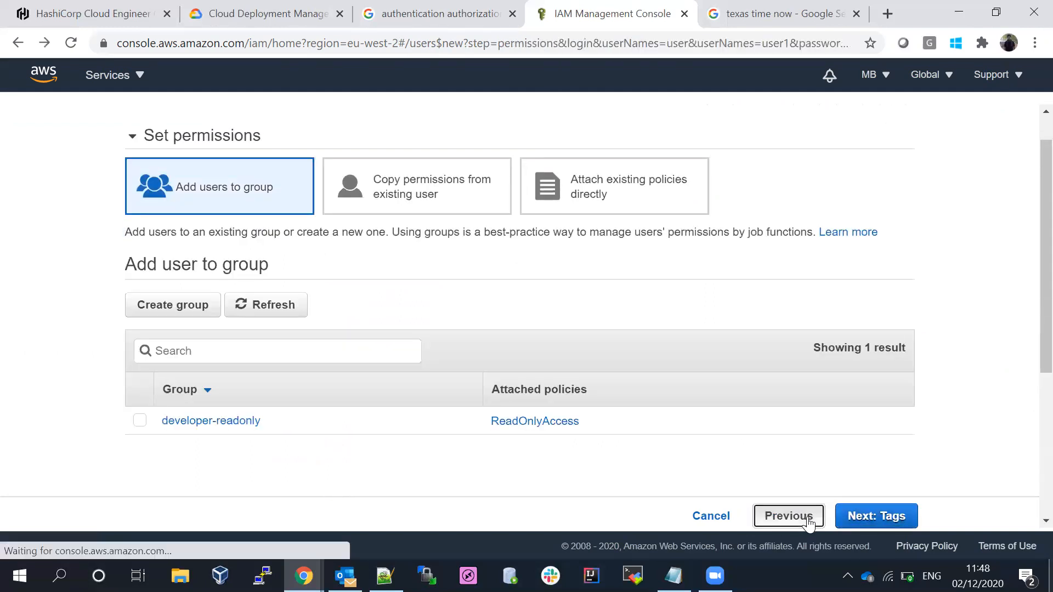
Return to the user details, set a custom console password, turn off the required password reset, and continue to permissions
{"action": "left_click", "coordinate": [790, 515]}
{"action": "scroll", "coordinate": [1028, 417], "scroll_direction": "down", "scroll_amount": 3}
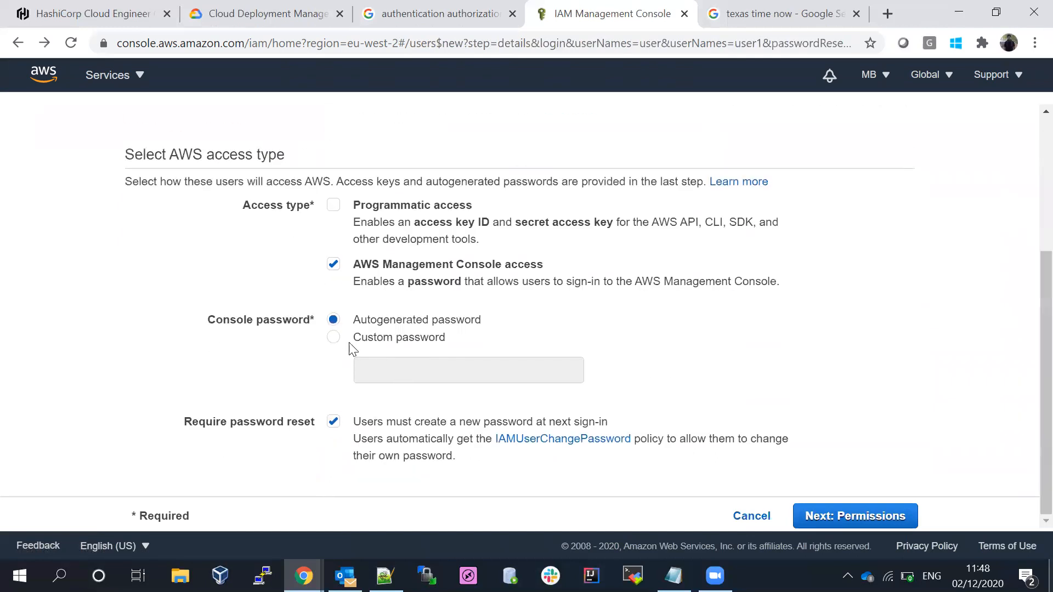
{"action": "left_click", "coordinate": [417, 377]}
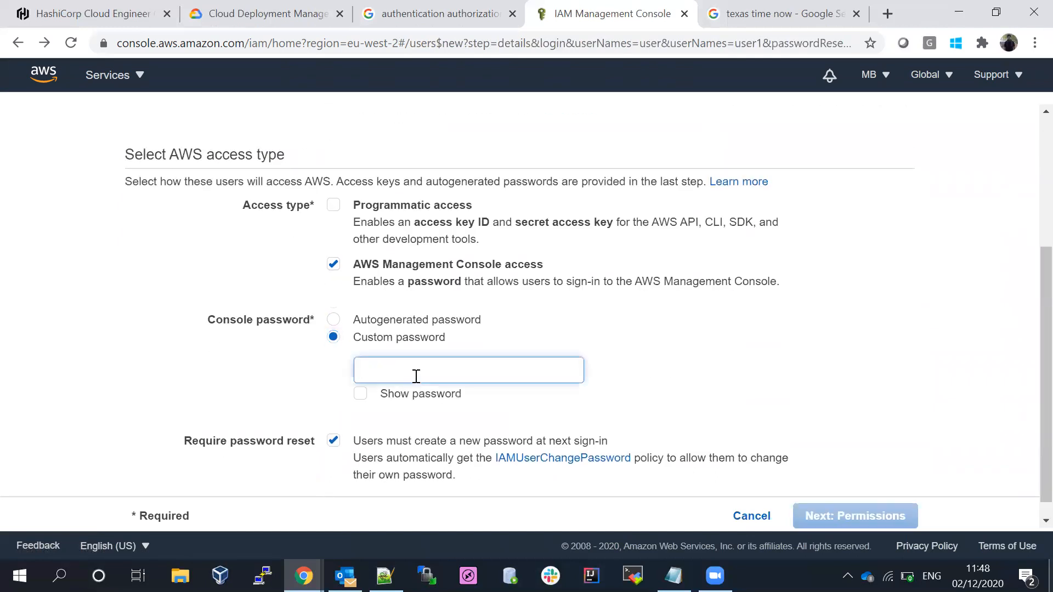
{"action": "type", "text": "••••••••"}
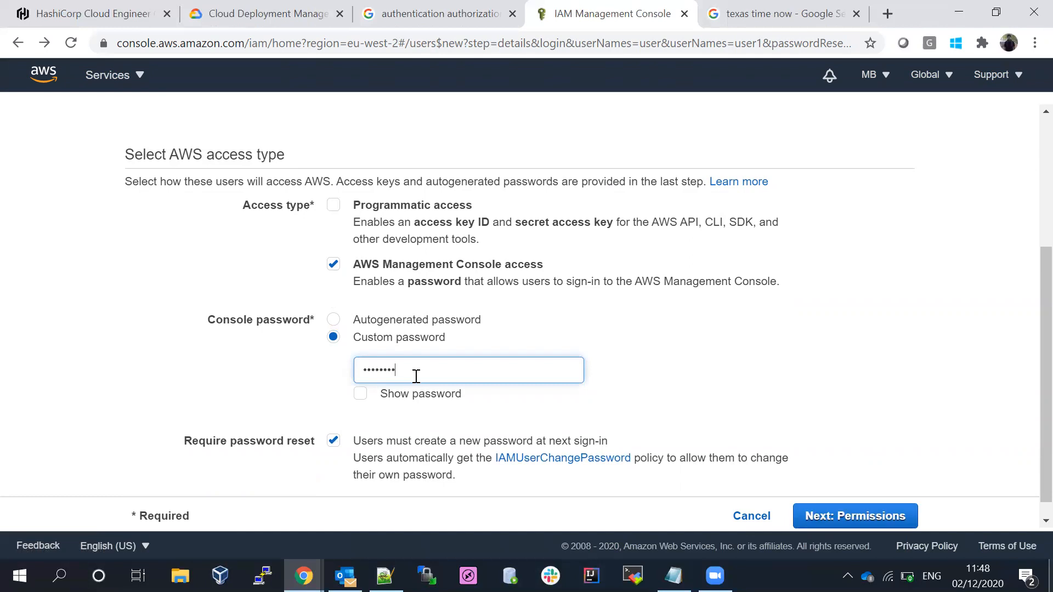
{"action": "left_click", "coordinate": [334, 443]}
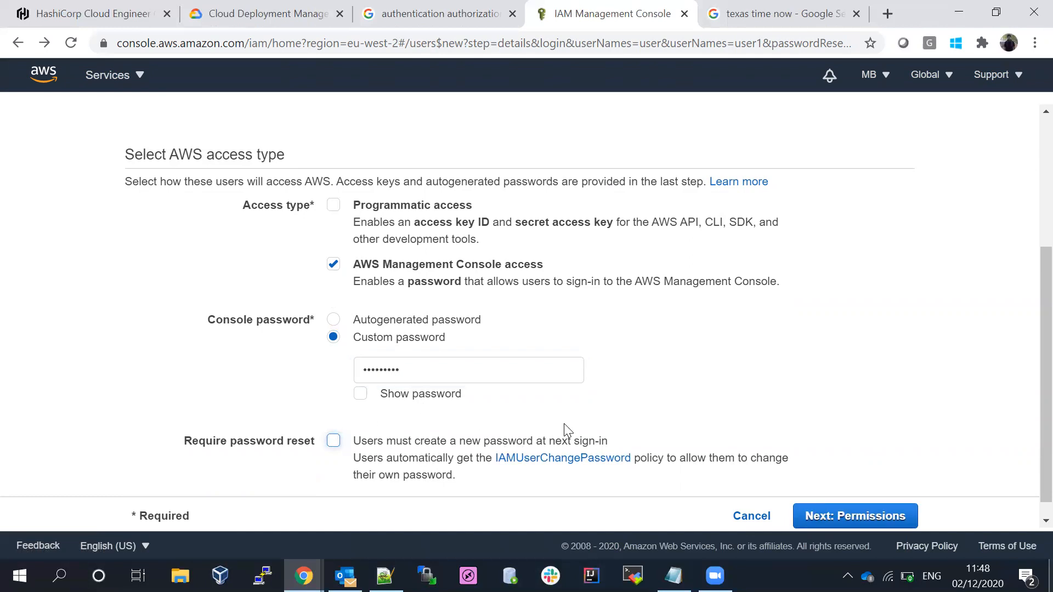
{"action": "left_click", "coordinate": [850, 518]}
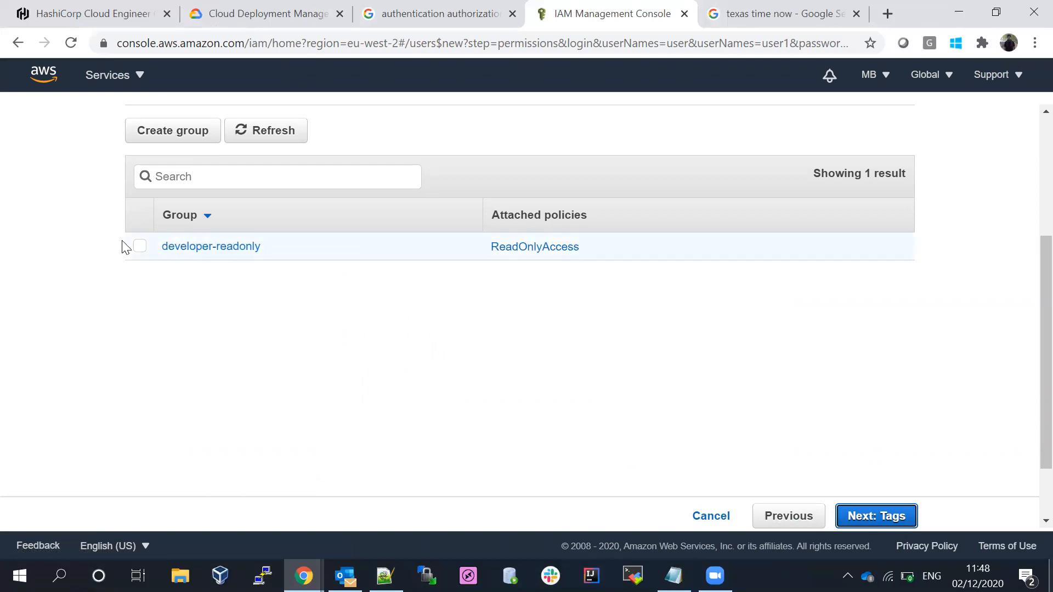
Add both new users to the developer-readonly group and create them without any tags
{"action": "left_click", "coordinate": [140, 248]}
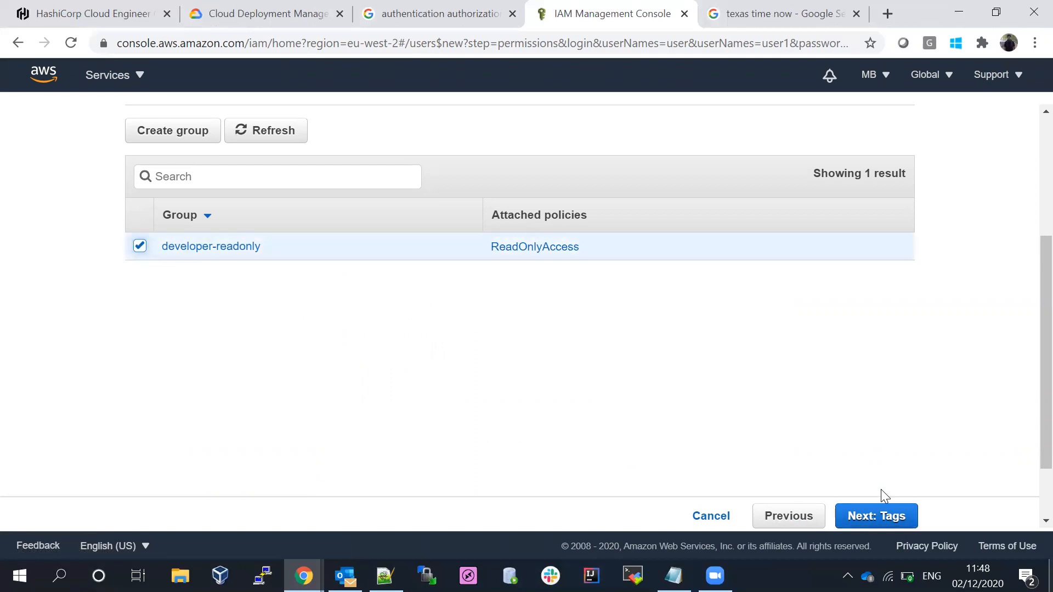
{"action": "left_click", "coordinate": [879, 521]}
{"action": "left_click", "coordinate": [879, 521]}
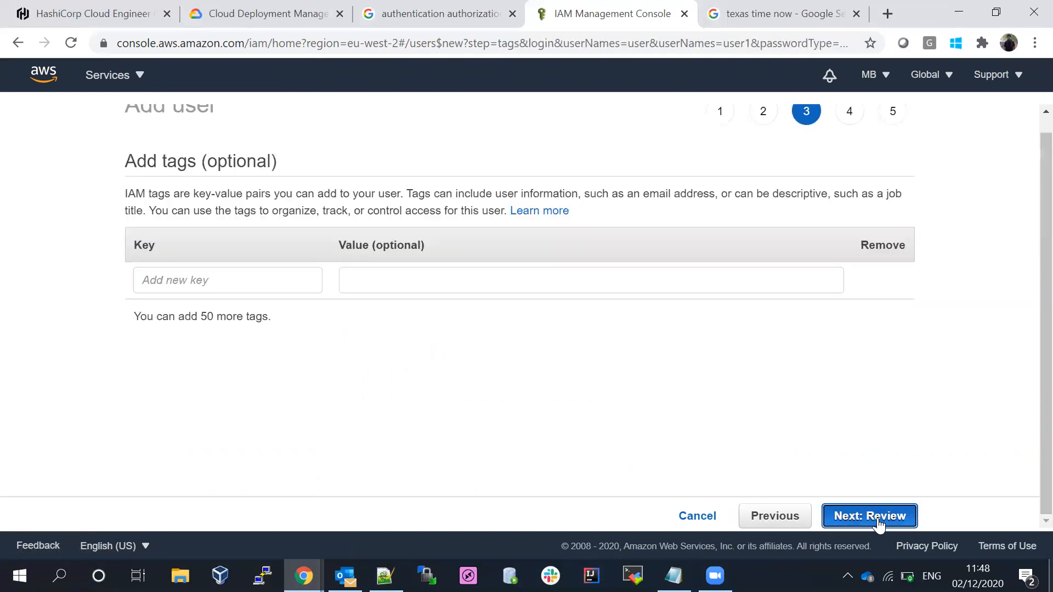
{"action": "scroll", "coordinate": [1031, 461], "scroll_direction": "down", "scroll_amount": 1}
{"action": "scroll", "coordinate": [1030, 461], "scroll_direction": "down", "scroll_amount": 1}
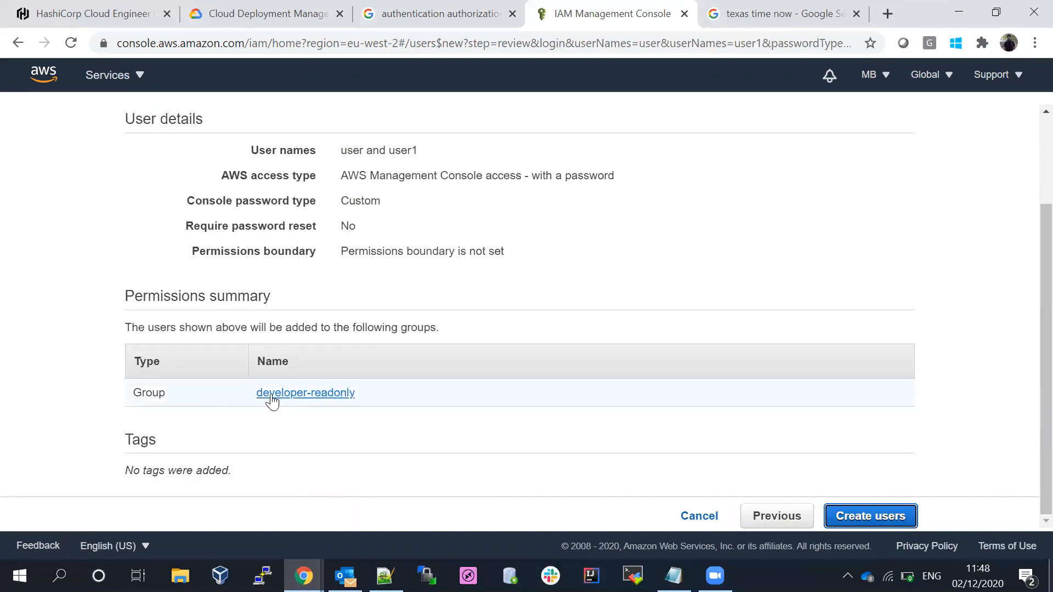
{"action": "left_click", "coordinate": [876, 513]}
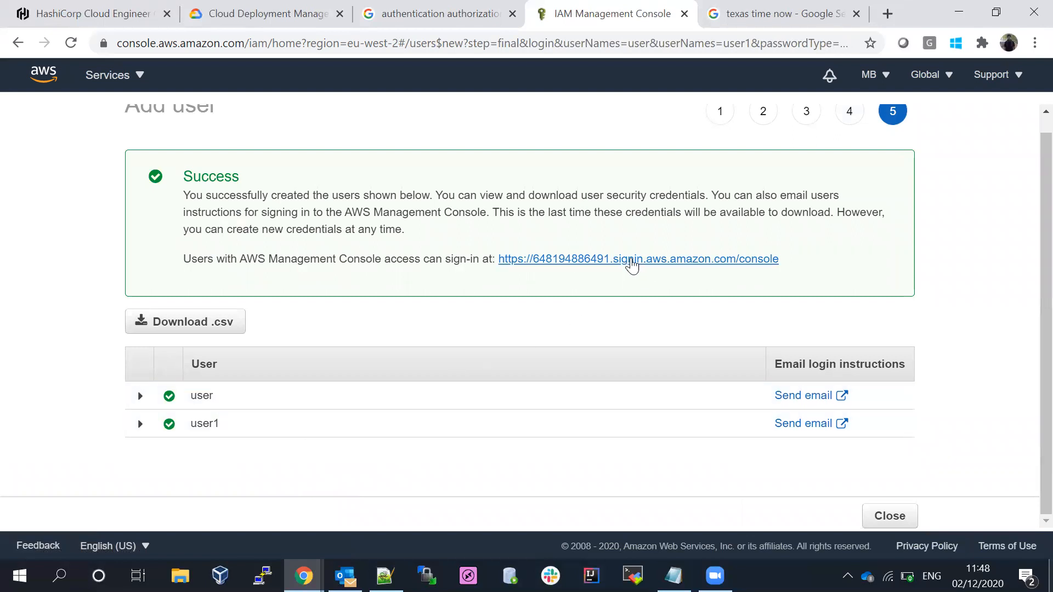
Copy the console sign-in link for the new users and open it in the incognito browser window
{"action": "right_click", "coordinate": [619, 261]}
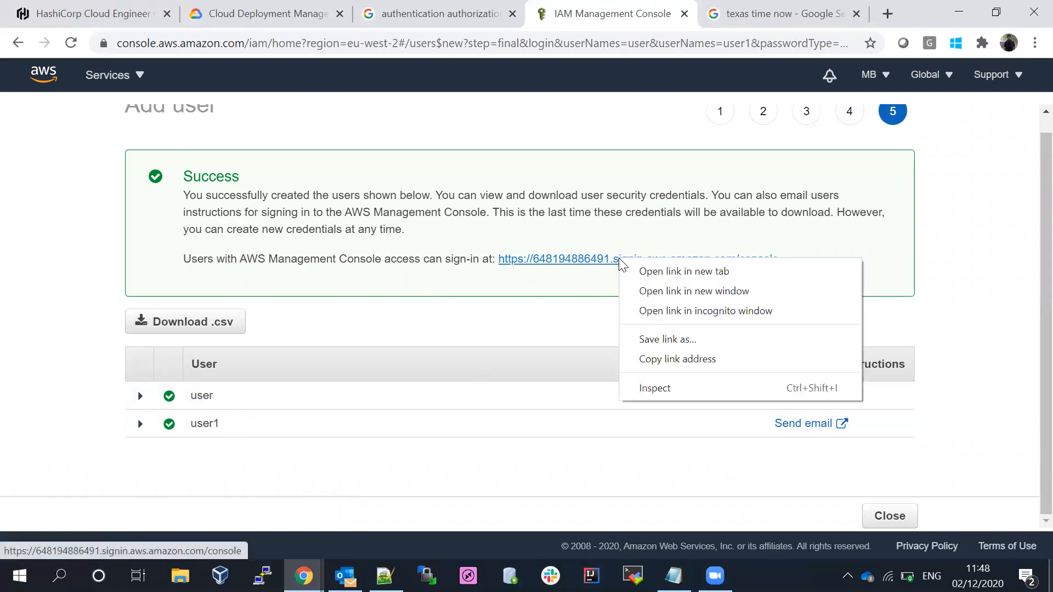
{"action": "left_click", "coordinate": [653, 359]}
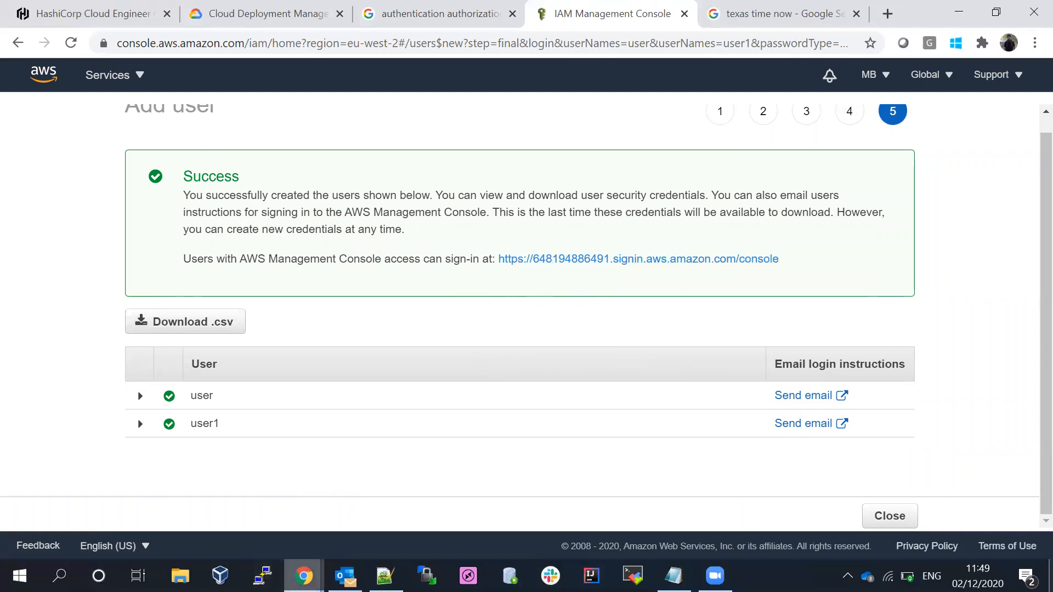
{"action": "mouse_move", "coordinate": [303, 576]}
{"action": "left_click", "coordinate": [395, 502]}
{"action": "left_click", "coordinate": [183, 45]}
{"action": "key", "text": "ctrl+v"}
{"action": "key", "text": "Return"}
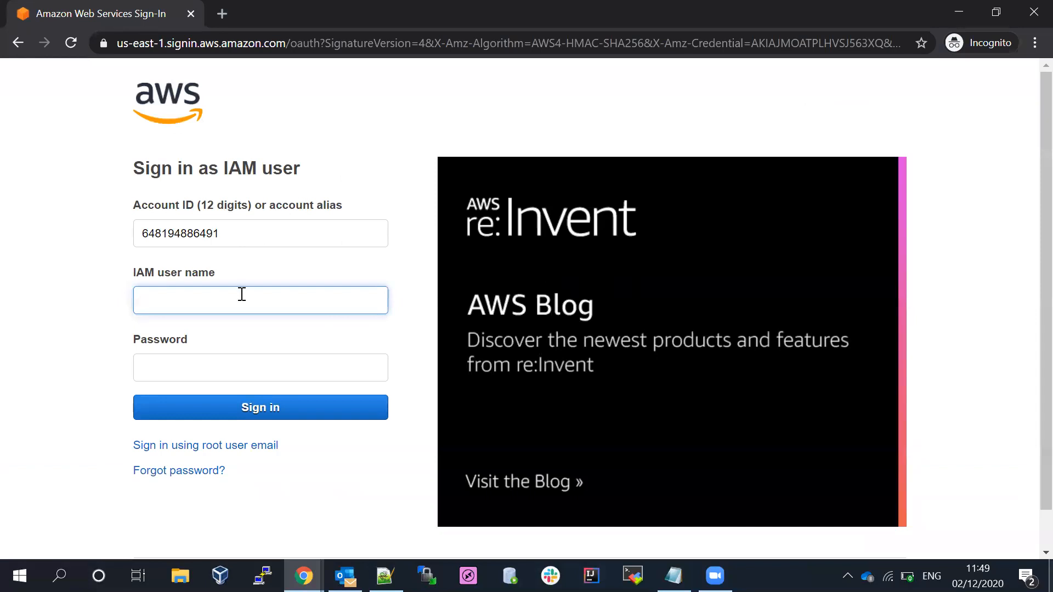
Sign in with the IAM user name user and the account password
{"action": "type", "text": "user"}
{"action": "left_click", "coordinate": [211, 370]}
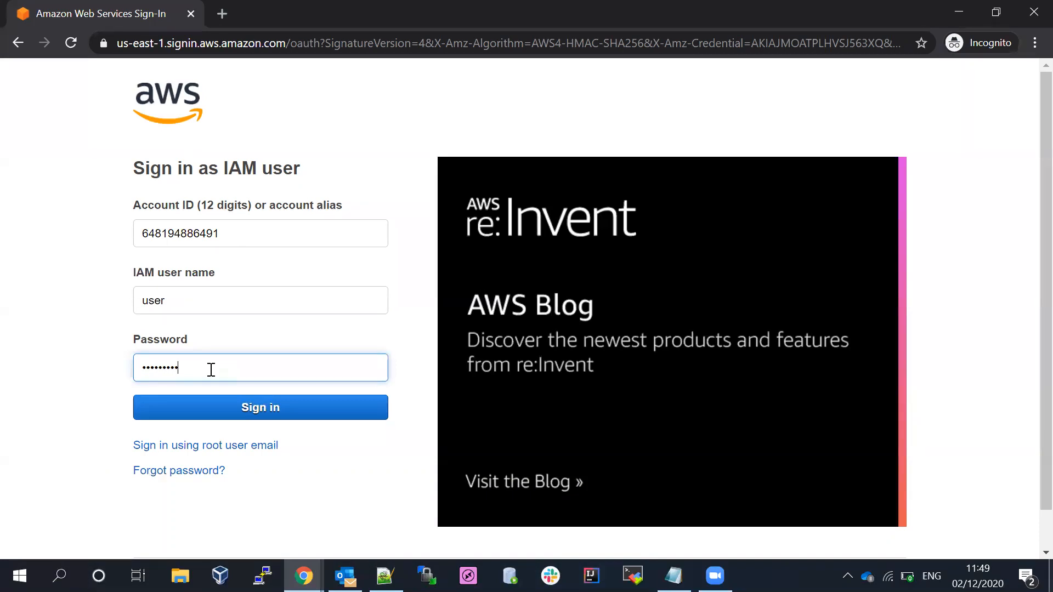
{"action": "left_click", "coordinate": [259, 407]}
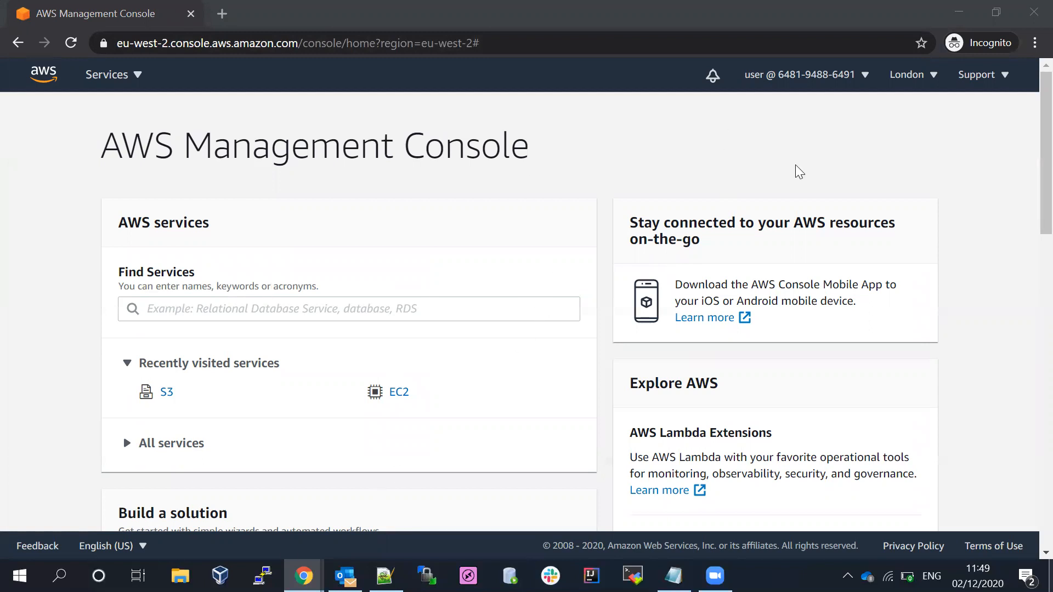
Return to the IAM window, close the completed user wizard, and open the developer-readonly group's details from the users list
{"action": "mouse_move", "coordinate": [303, 576]}
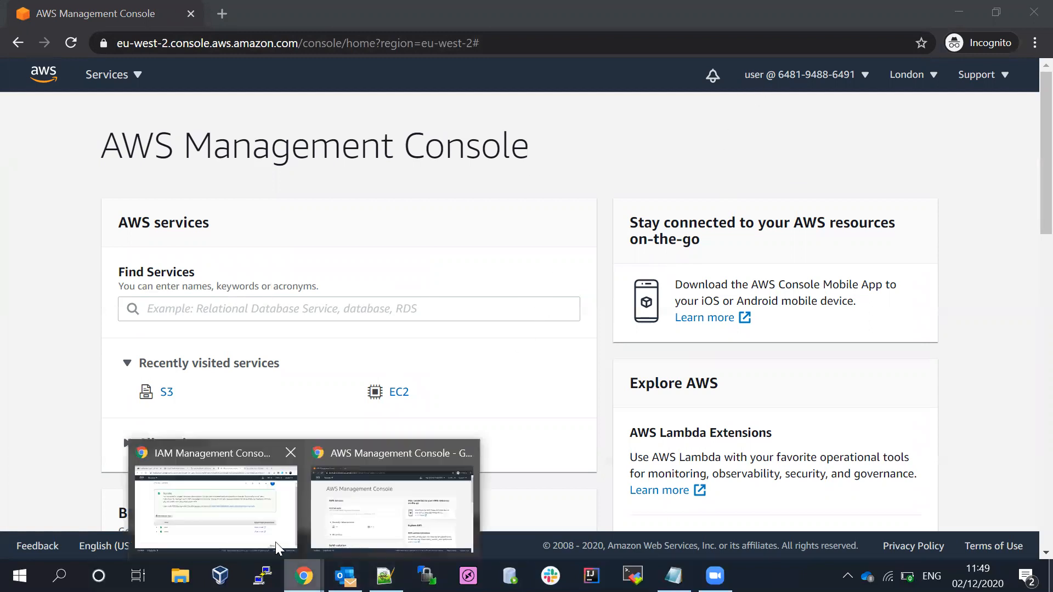
{"action": "left_click", "coordinate": [277, 548]}
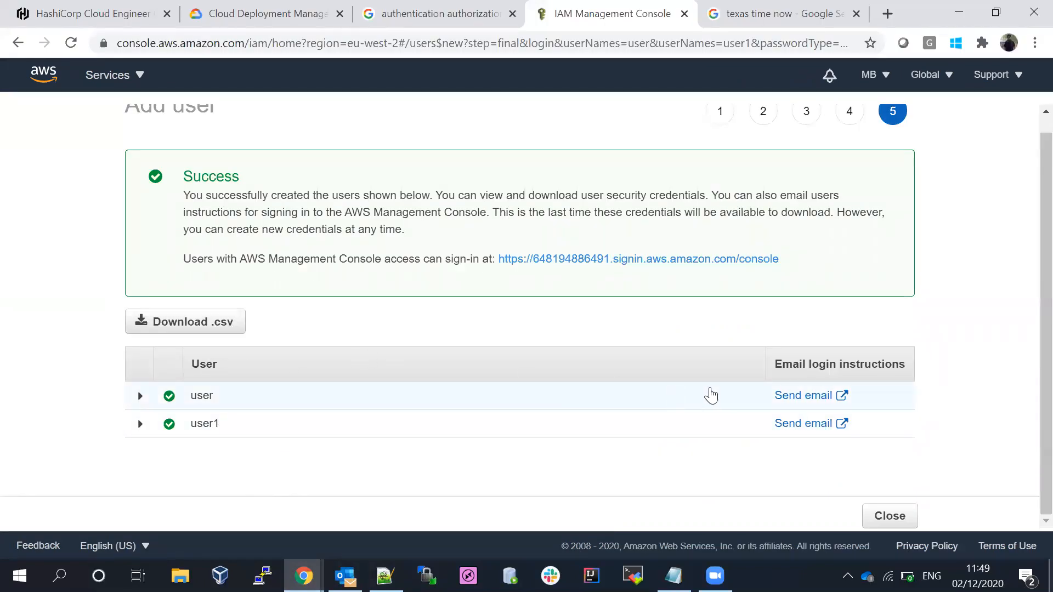
{"action": "scroll", "coordinate": [1027, 165], "scroll_direction": "up", "scroll_amount": 2}
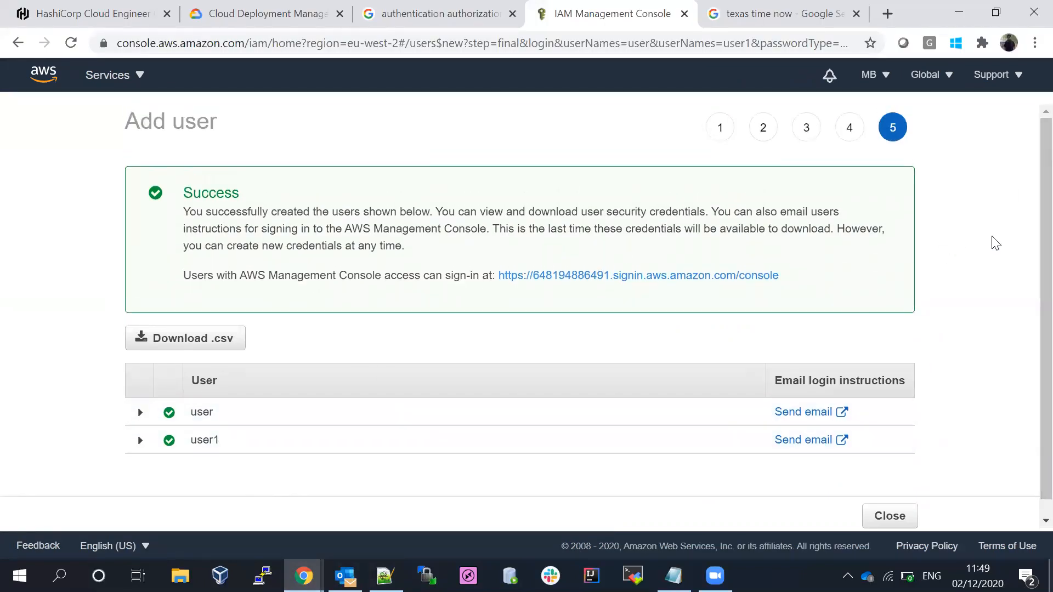
{"action": "scroll", "coordinate": [1028, 289], "scroll_direction": "down", "scroll_amount": 1}
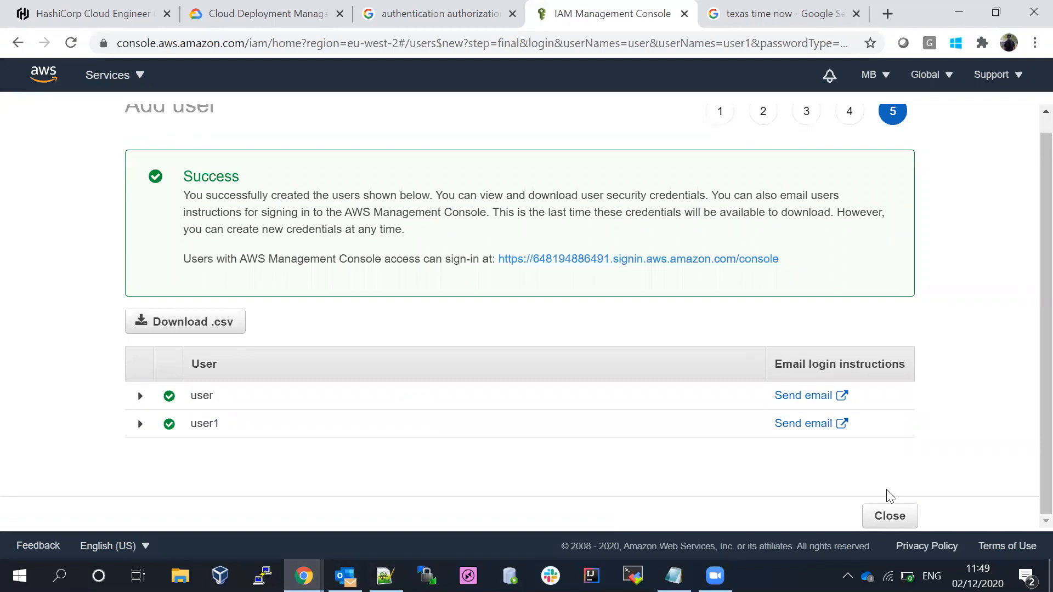
{"action": "left_click", "coordinate": [890, 515]}
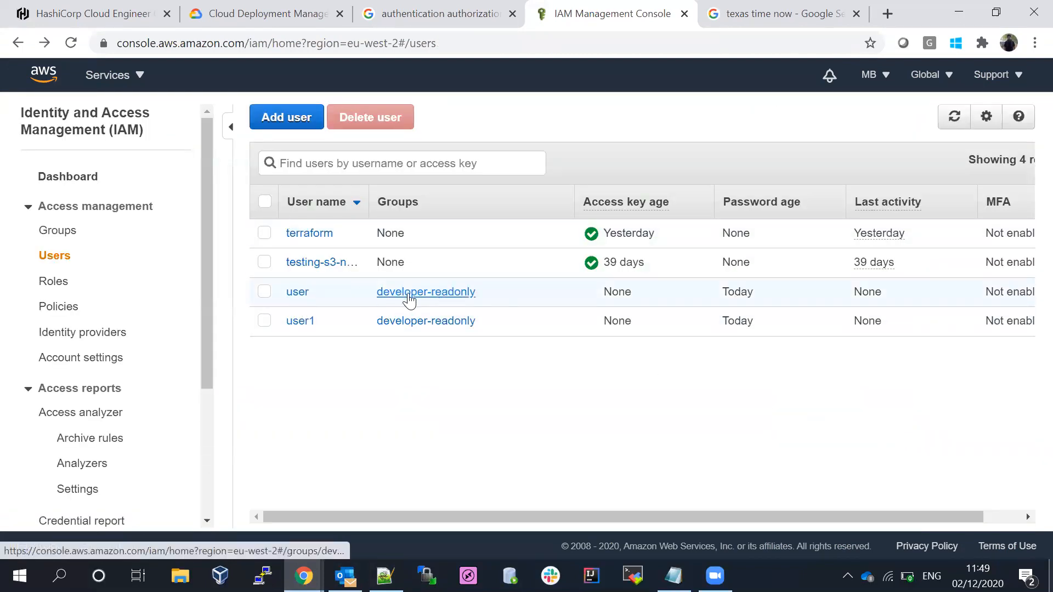
{"action": "left_click", "coordinate": [419, 299]}
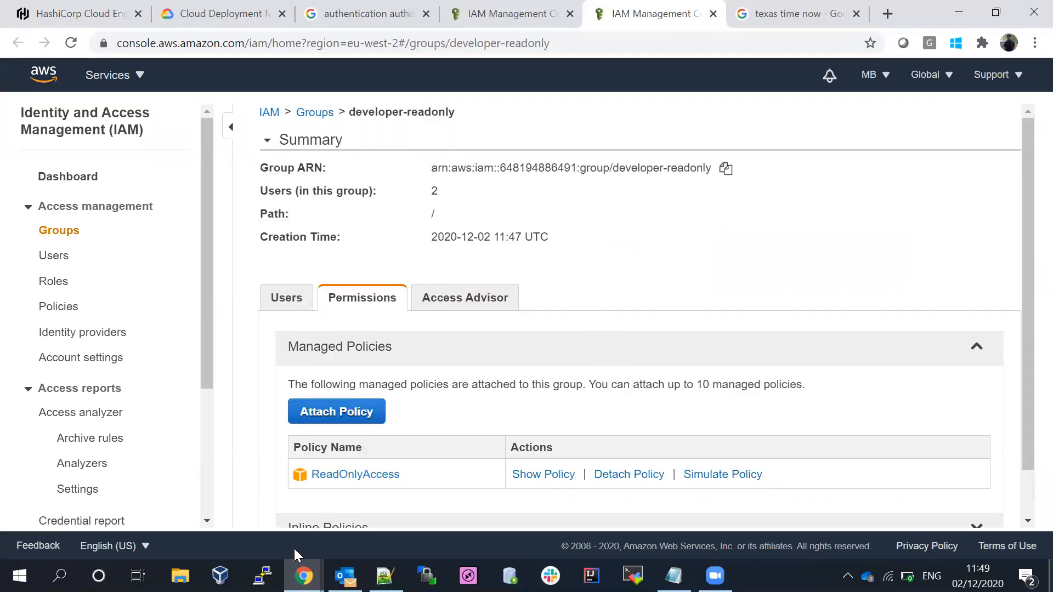
Switch to the incognito window and sign the IAM user out of the AWS console
{"action": "mouse_move", "coordinate": [303, 575]}
{"action": "left_click", "coordinate": [379, 509]}
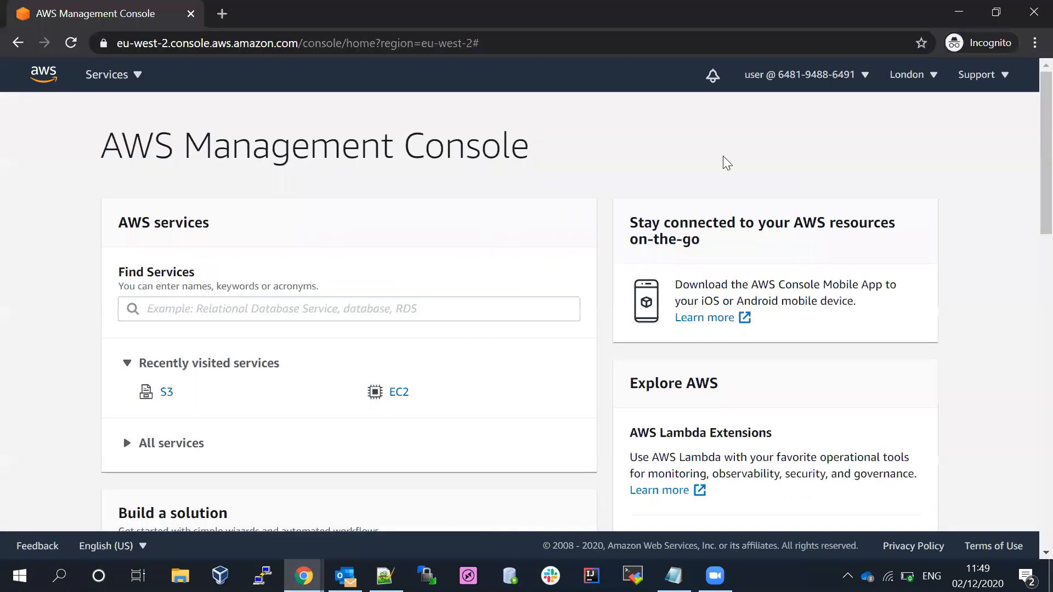
{"action": "left_click", "coordinate": [850, 75]}
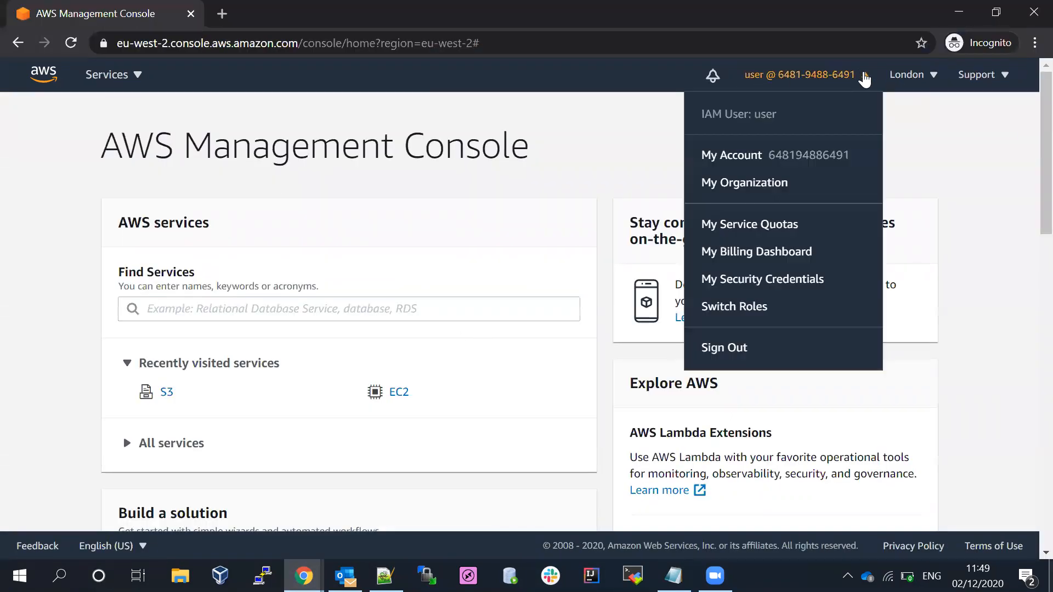
{"action": "left_click", "coordinate": [722, 347]}
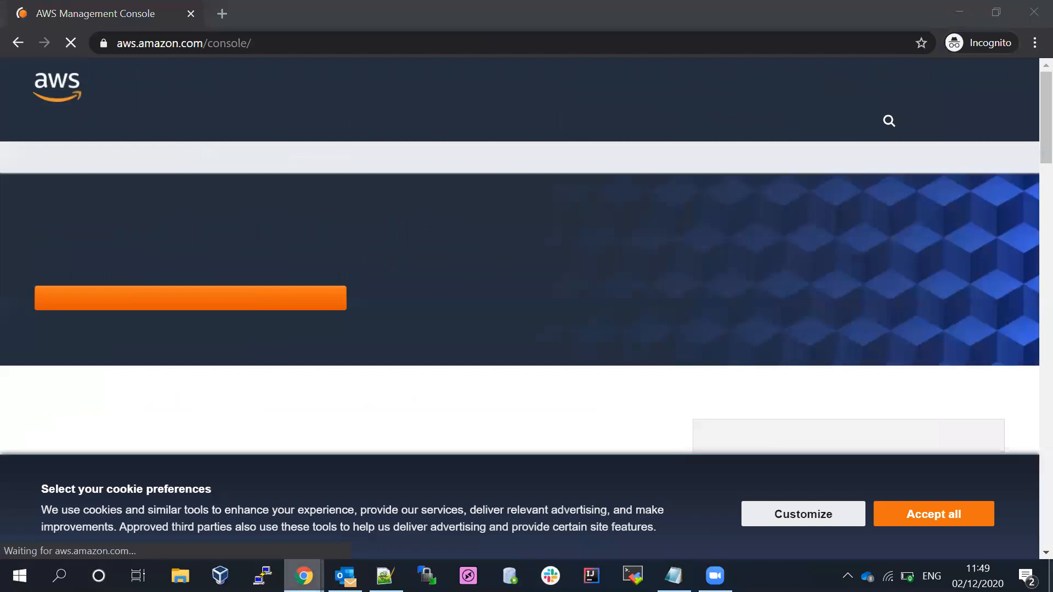
Back in the IAM window, create a group named admin-fullaccess with the AdministratorAccess policy attached
{"action": "mouse_move", "coordinate": [303, 575]}
{"action": "left_click", "coordinate": [222, 510]}
{"action": "left_click", "coordinate": [57, 232]}
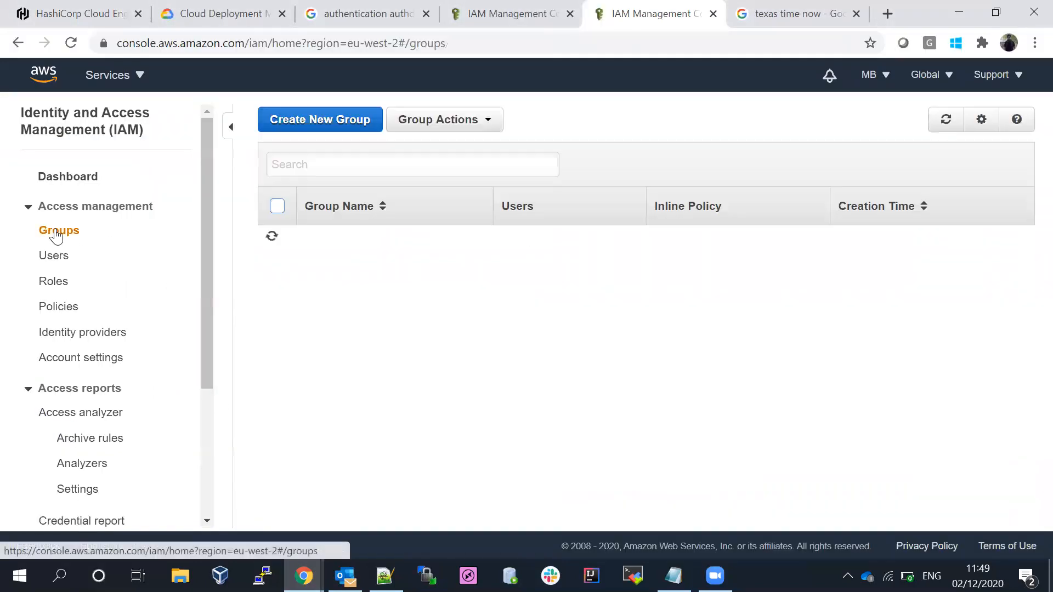
{"action": "left_click", "coordinate": [316, 126]}
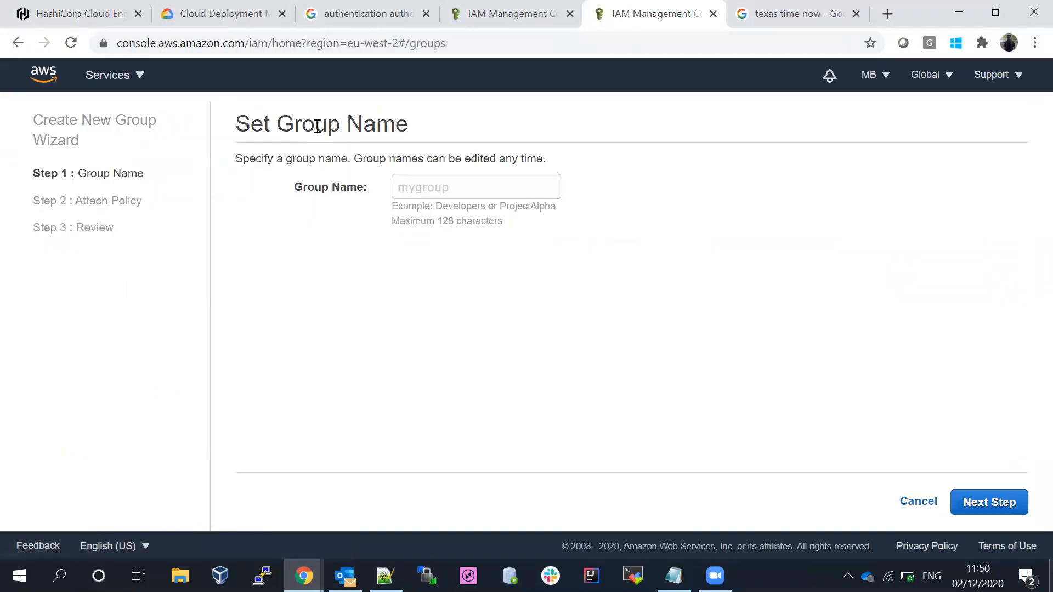
{"action": "left_click", "coordinate": [431, 187]}
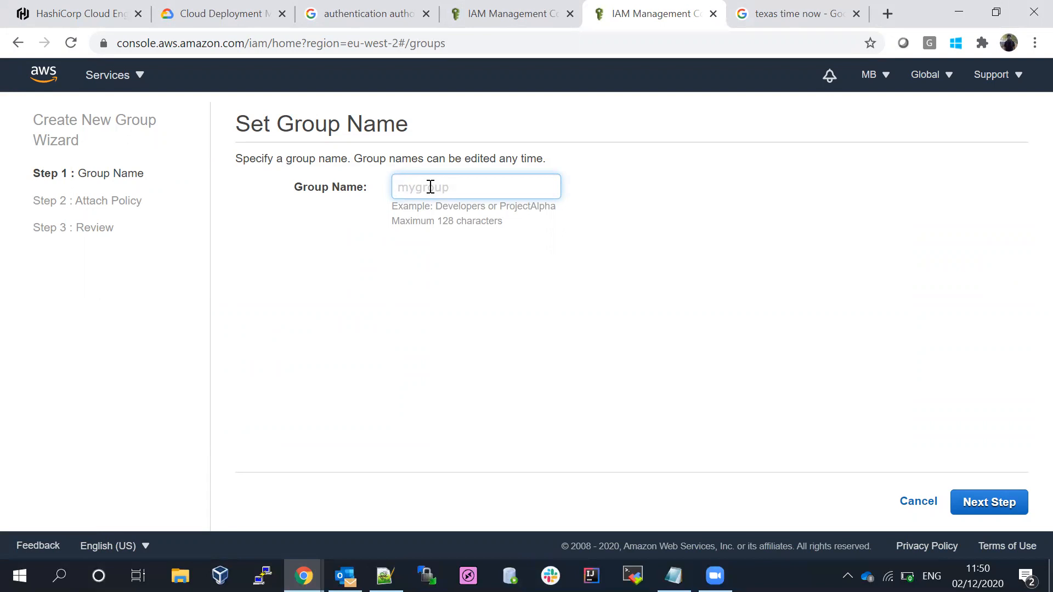
{"action": "type", "text": "admin-fullaccess"}
{"action": "left_click", "coordinate": [1011, 503]}
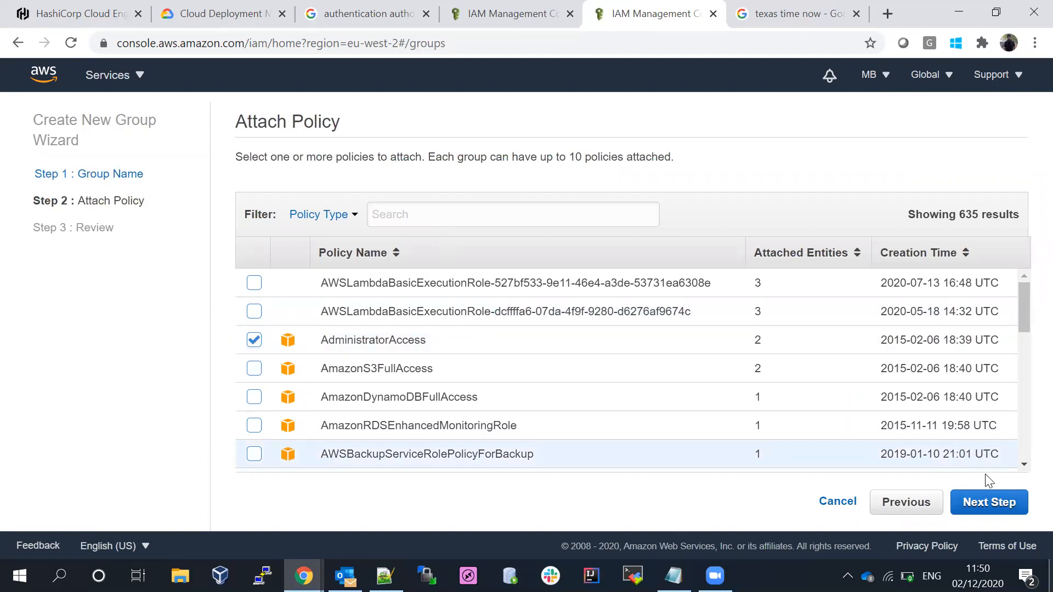
{"action": "left_click", "coordinate": [990, 503]}
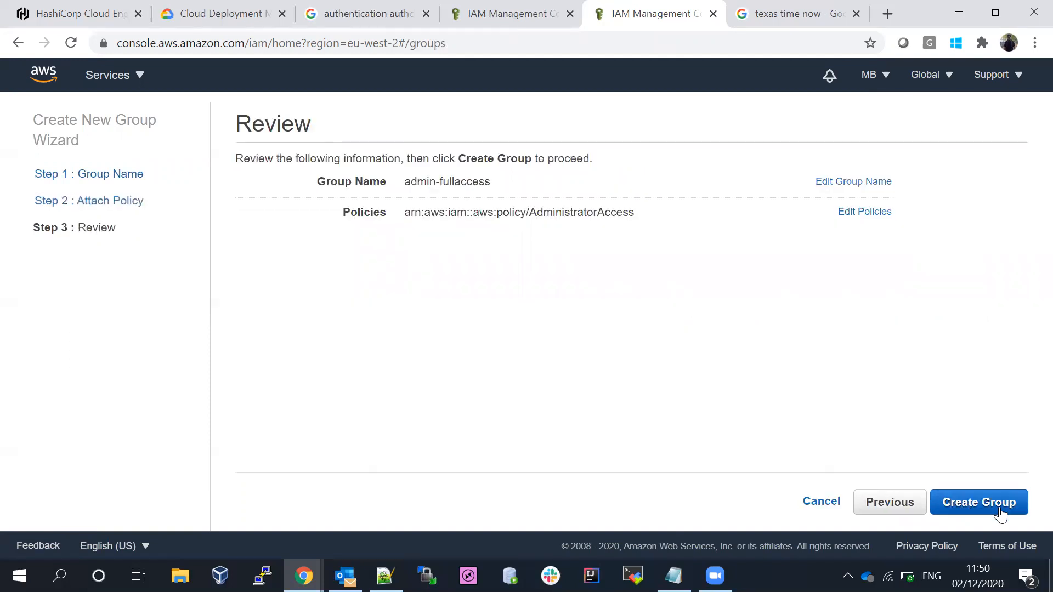
{"action": "left_click", "coordinate": [1000, 511]}
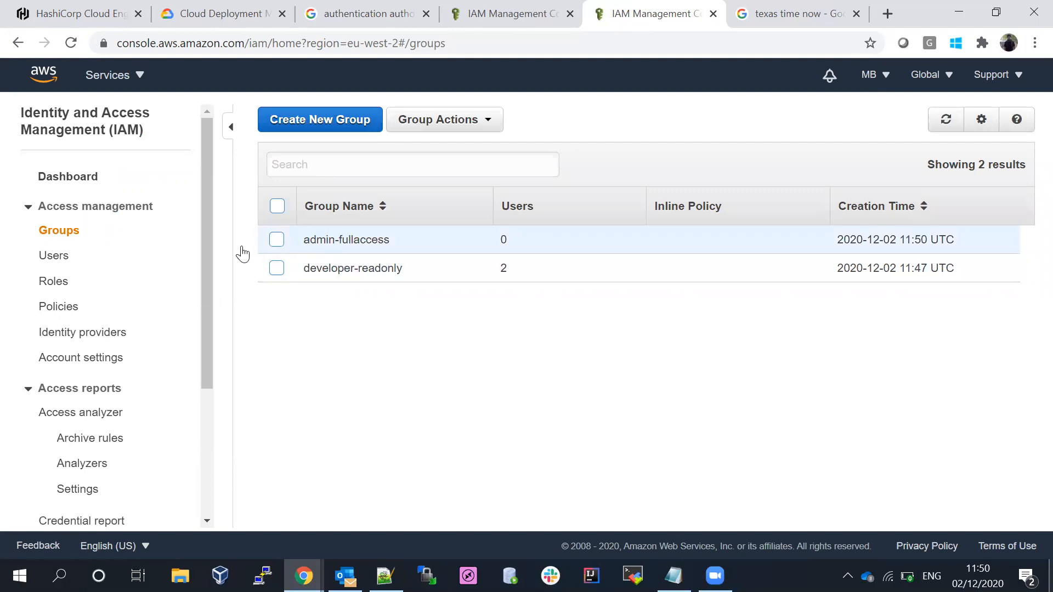
Start adding an IAM user named devops-admin and give it AWS Management Console access
{"action": "left_click", "coordinate": [64, 262]}
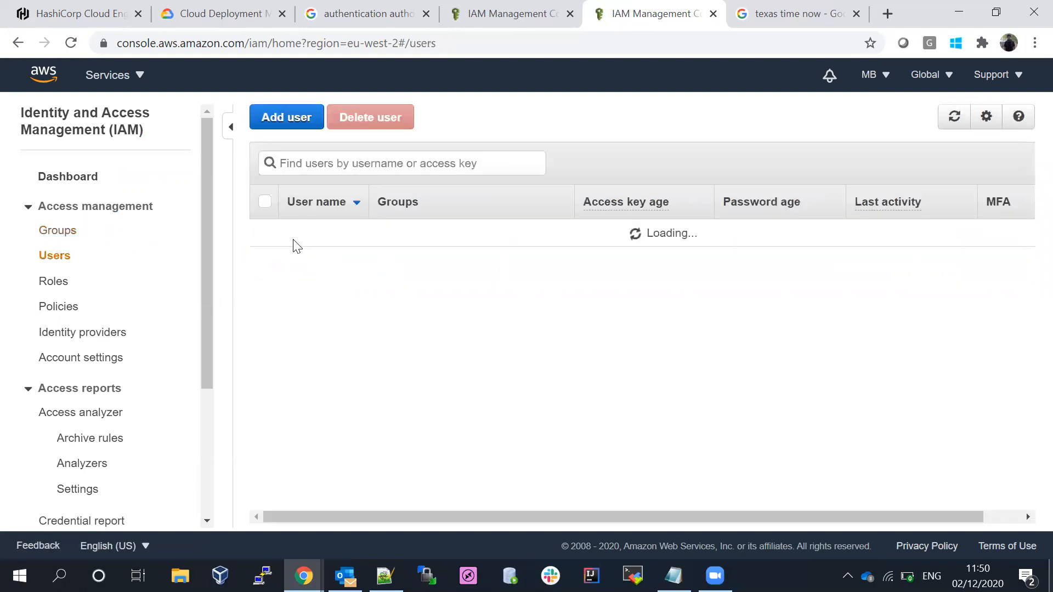
{"action": "left_click", "coordinate": [303, 123]}
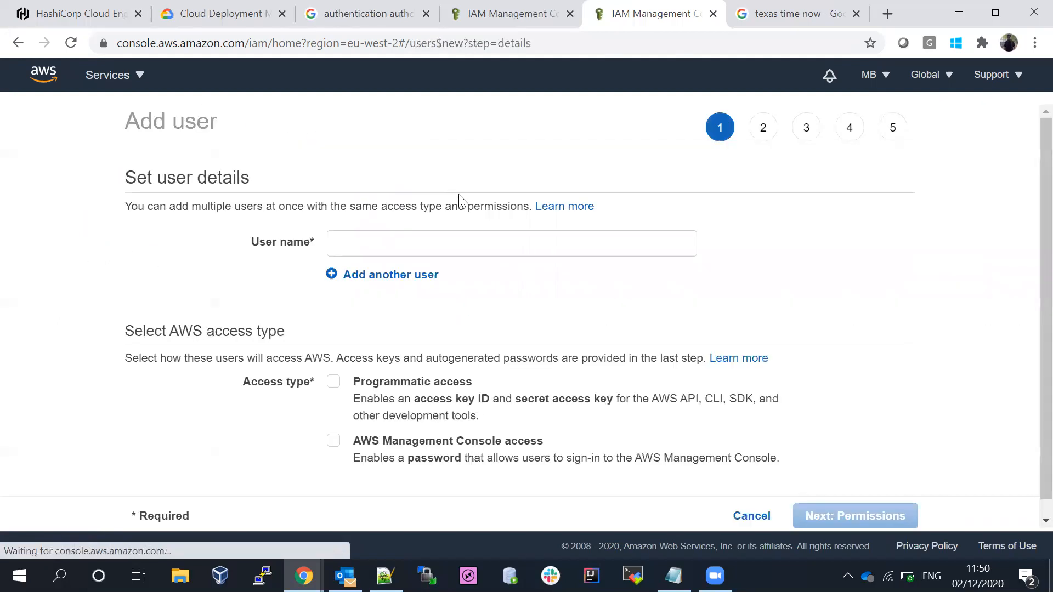
{"action": "left_click", "coordinate": [412, 236]}
{"action": "type", "text": "devops-admin"}
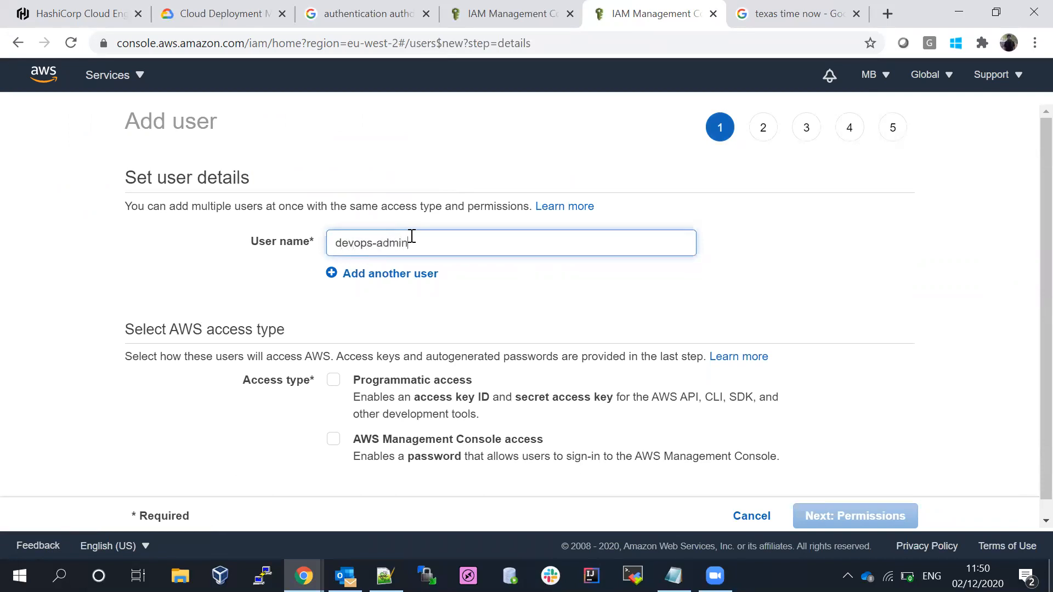
{"action": "left_click", "coordinate": [690, 327]}
{"action": "scroll", "coordinate": [1028, 307], "scroll_direction": "down", "scroll_amount": 1}
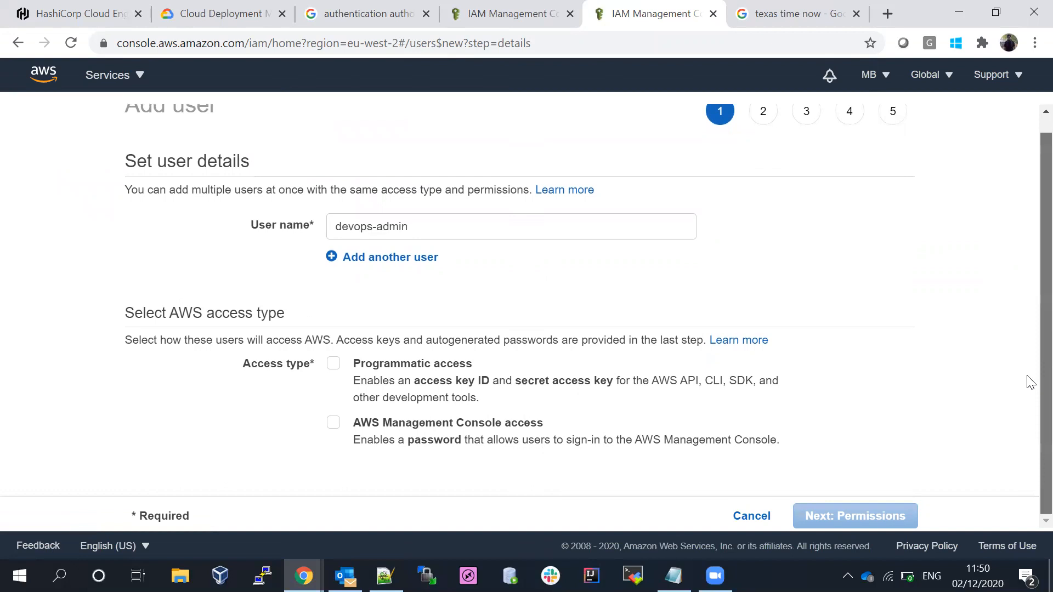
{"action": "left_click", "coordinate": [333, 426]}
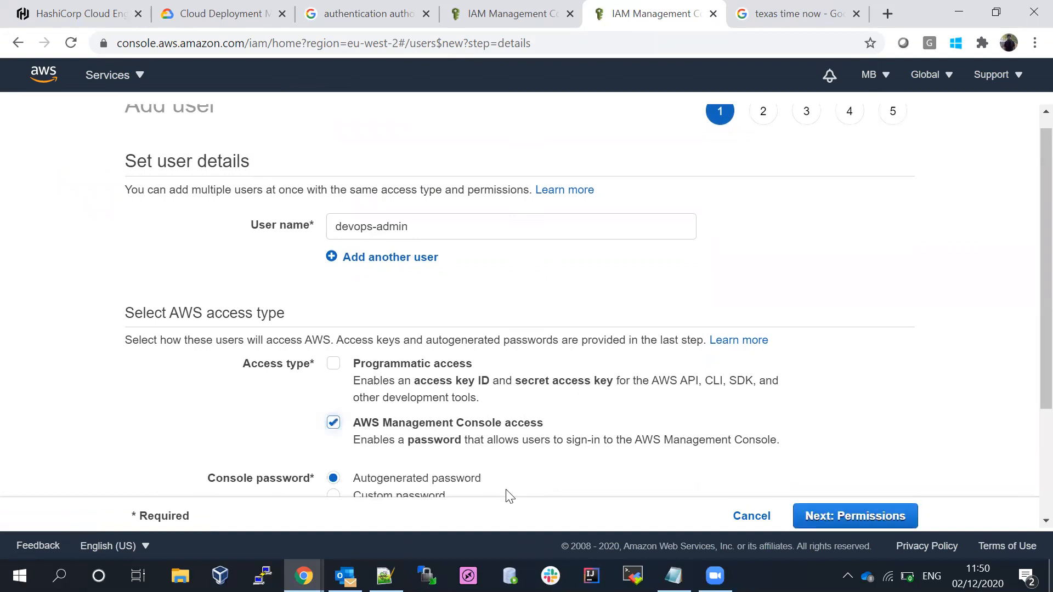
{"action": "scroll", "coordinate": [510, 497], "scroll_direction": "down", "scroll_amount": 3}
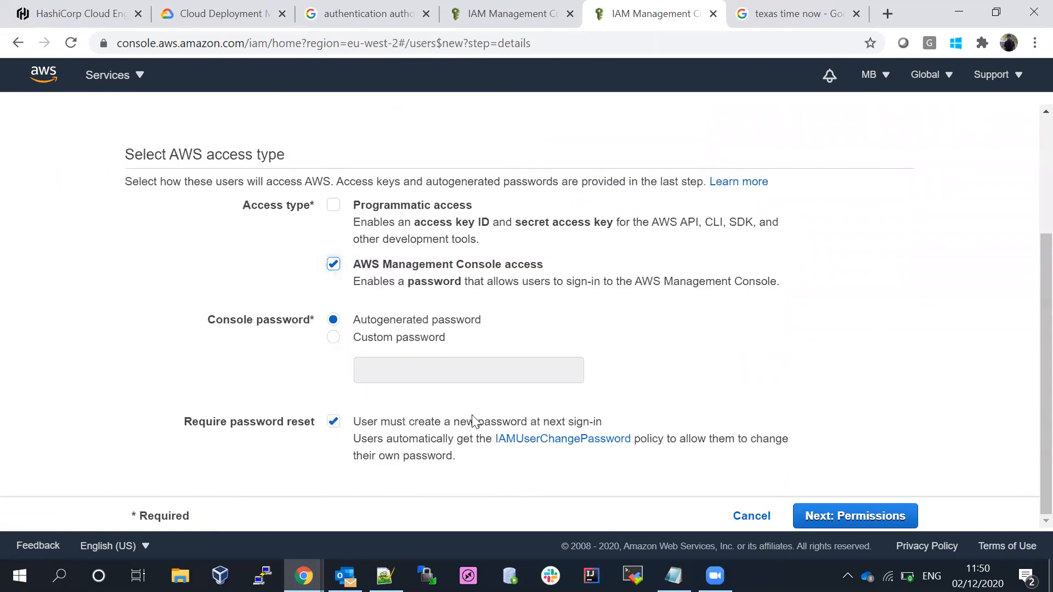
{"action": "left_click", "coordinate": [334, 339]}
{"action": "left_click", "coordinate": [406, 372]}
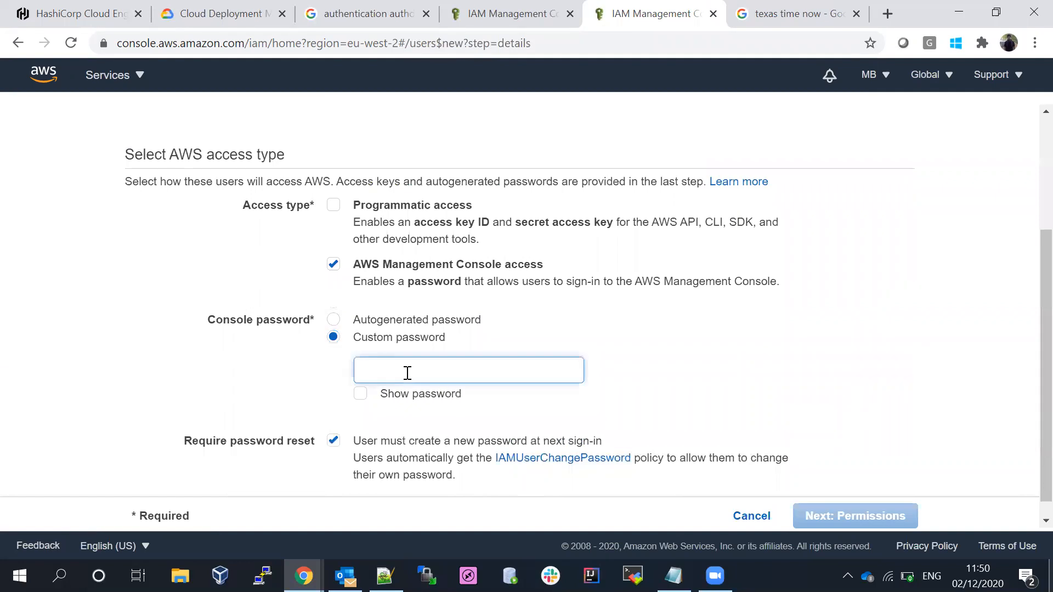
{"action": "type", "text": "•••••••••"}
{"action": "left_click", "coordinate": [331, 444]}
{"action": "left_click", "coordinate": [848, 517]}
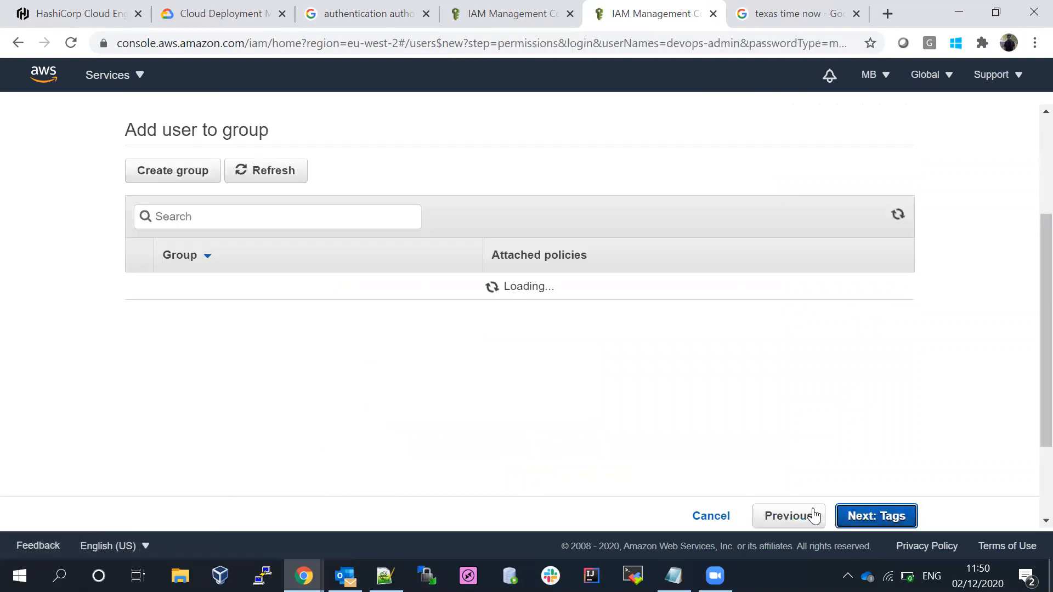
{"action": "left_click", "coordinate": [874, 522]}
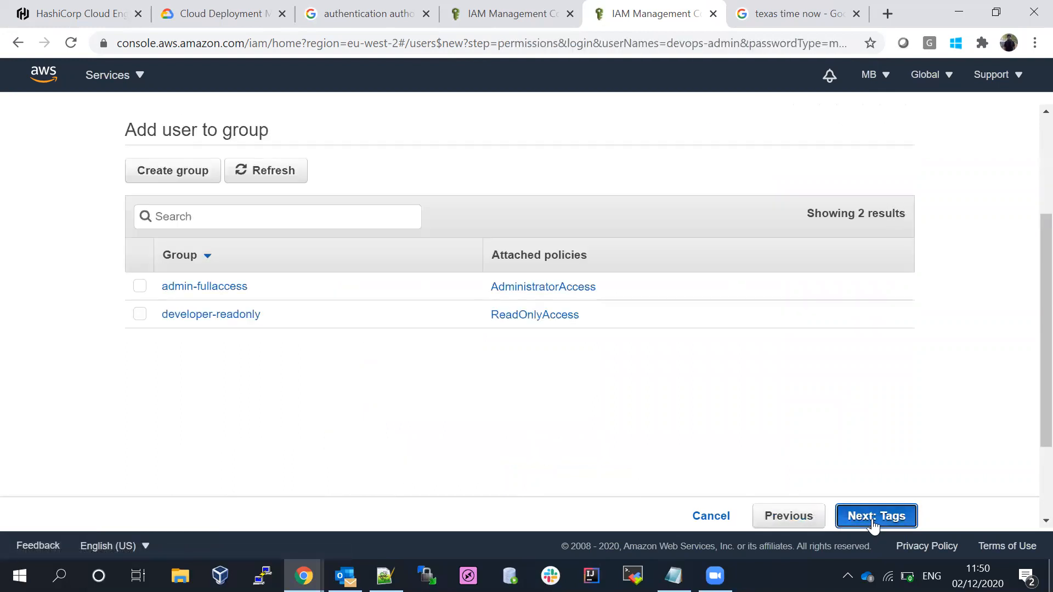
{"action": "left_click", "coordinate": [872, 520]}
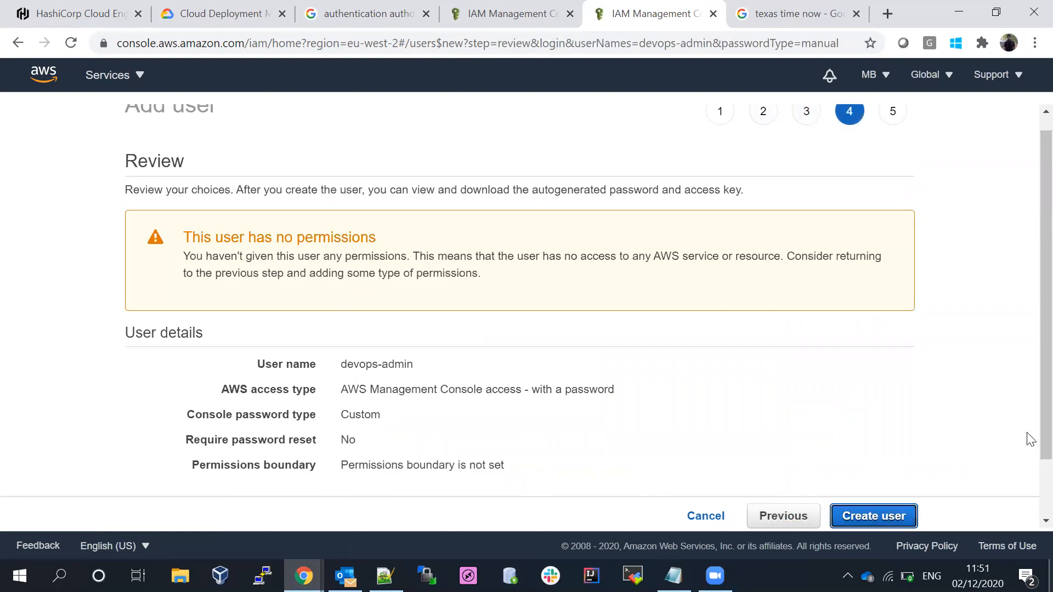
{"action": "scroll", "coordinate": [1029, 340], "scroll_direction": "down", "scroll_amount": 2}
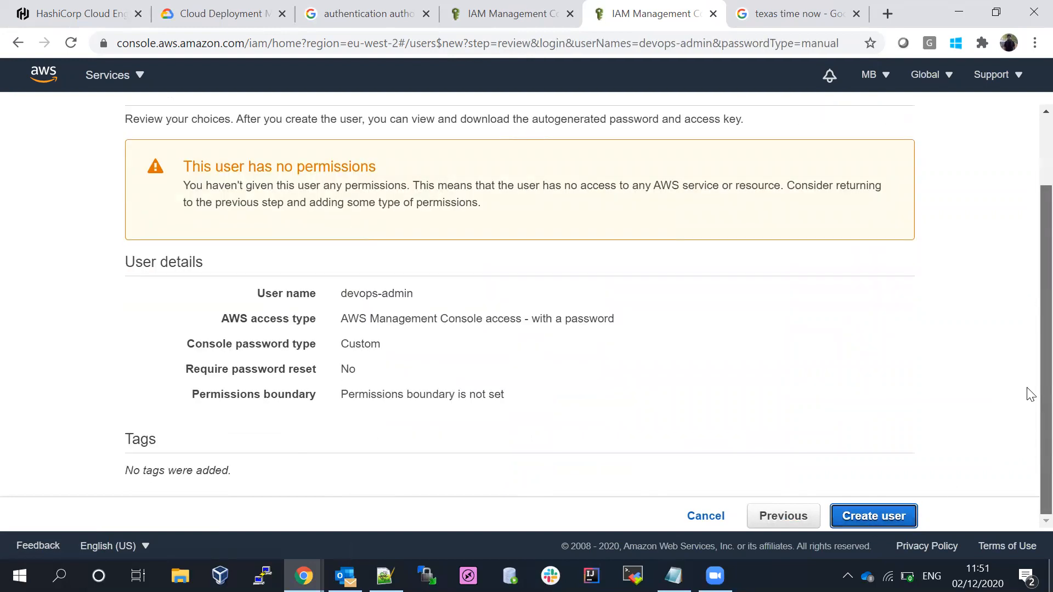
{"action": "left_click", "coordinate": [700, 517]}
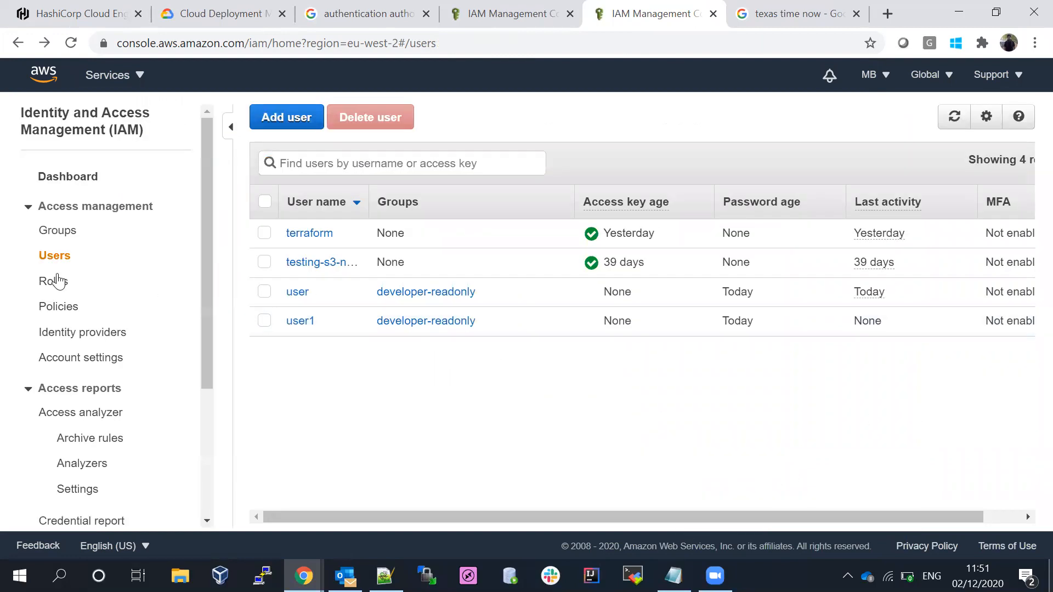
Open the admin-fullaccess group's details to check its attached policies
{"action": "left_click", "coordinate": [46, 235]}
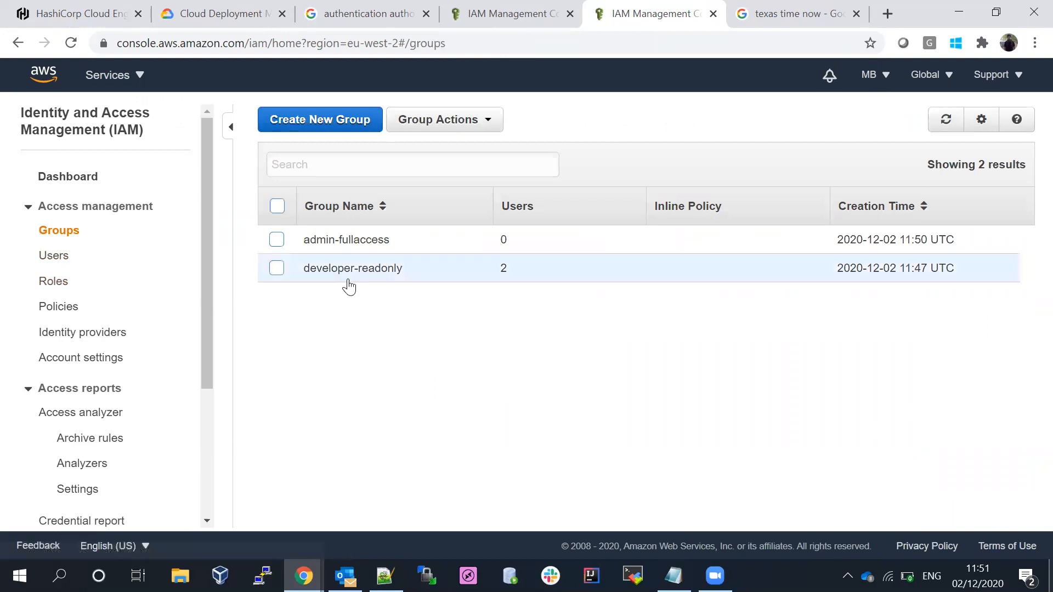
{"action": "left_click", "coordinate": [324, 242]}
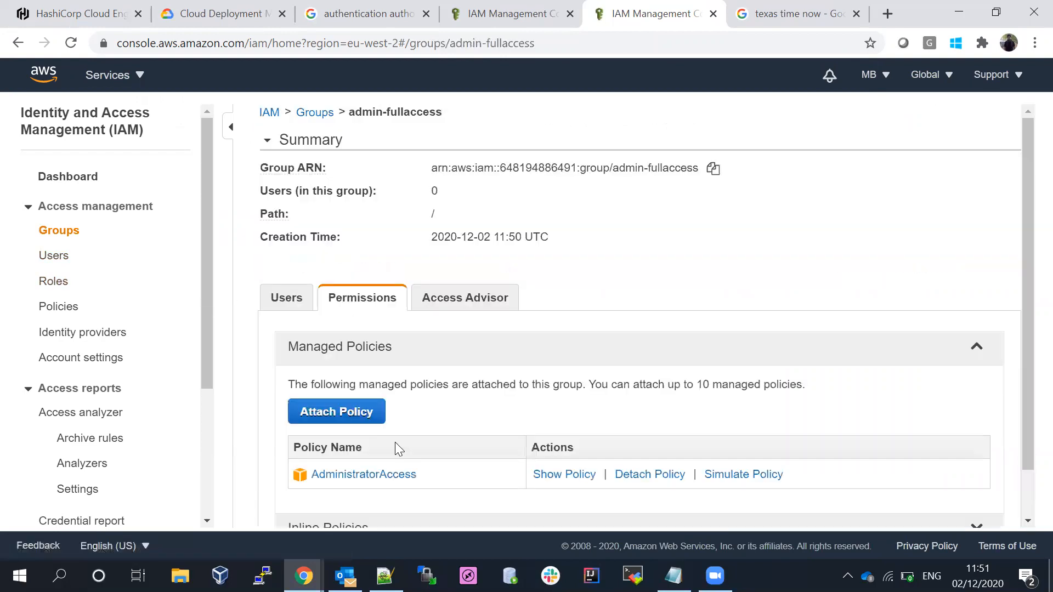
Start adding an IAM user named devops and give it AWS Management Console access
{"action": "left_click", "coordinate": [45, 256]}
{"action": "left_click", "coordinate": [286, 122]}
{"action": "left_click", "coordinate": [400, 238]}
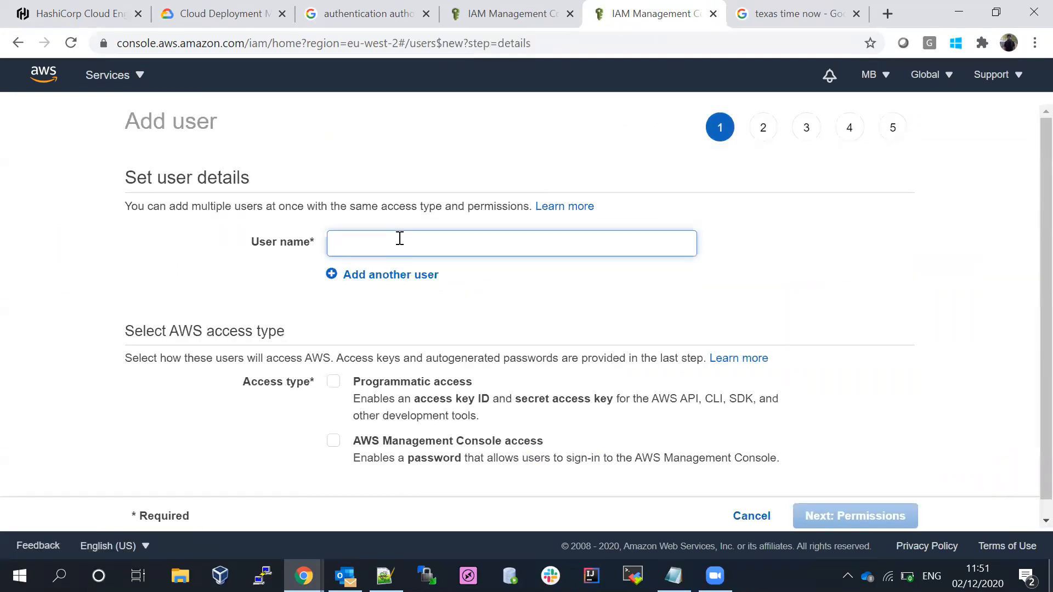
{"action": "type", "text": "devops"}
{"action": "left_click_drag", "start_coordinate": [399, 242], "coordinate": [340, 242]}
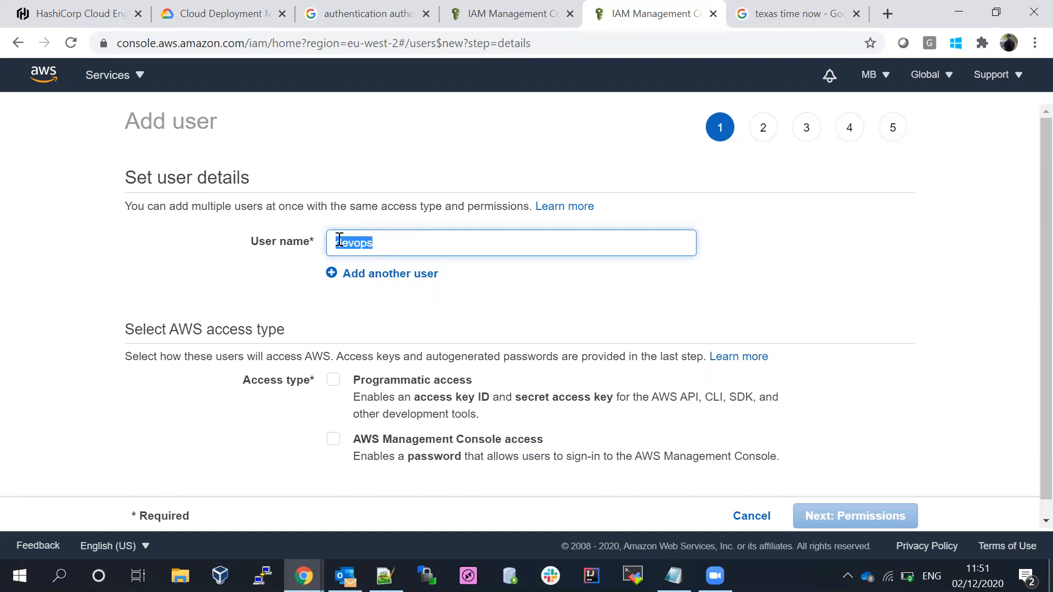
{"action": "scroll", "coordinate": [1028, 317], "scroll_direction": "down", "scroll_amount": 1}
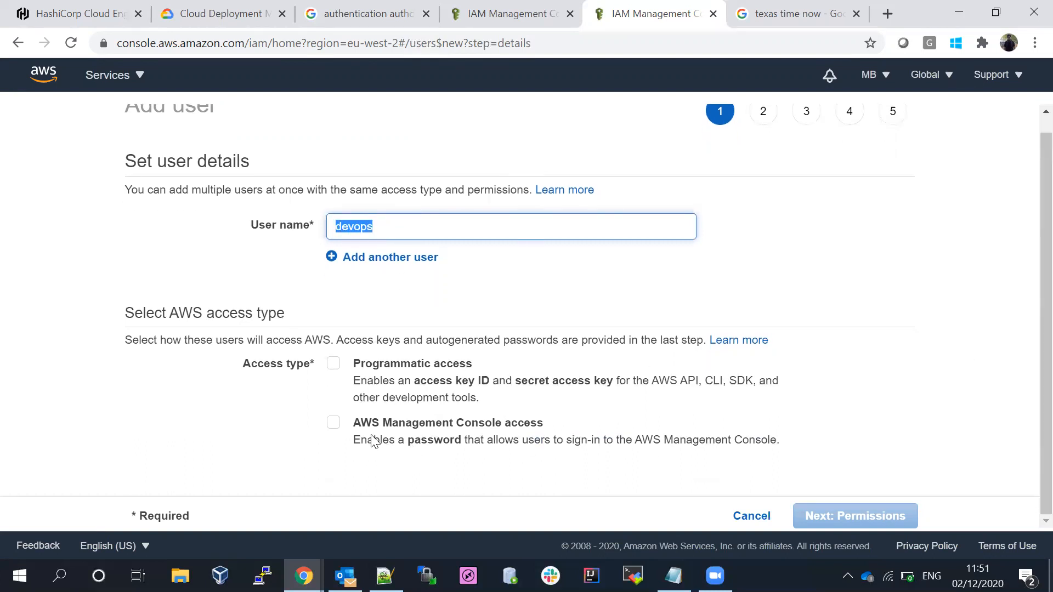
{"action": "left_click", "coordinate": [336, 428]}
{"action": "scroll", "coordinate": [1028, 296], "scroll_direction": "down", "scroll_amount": 3}
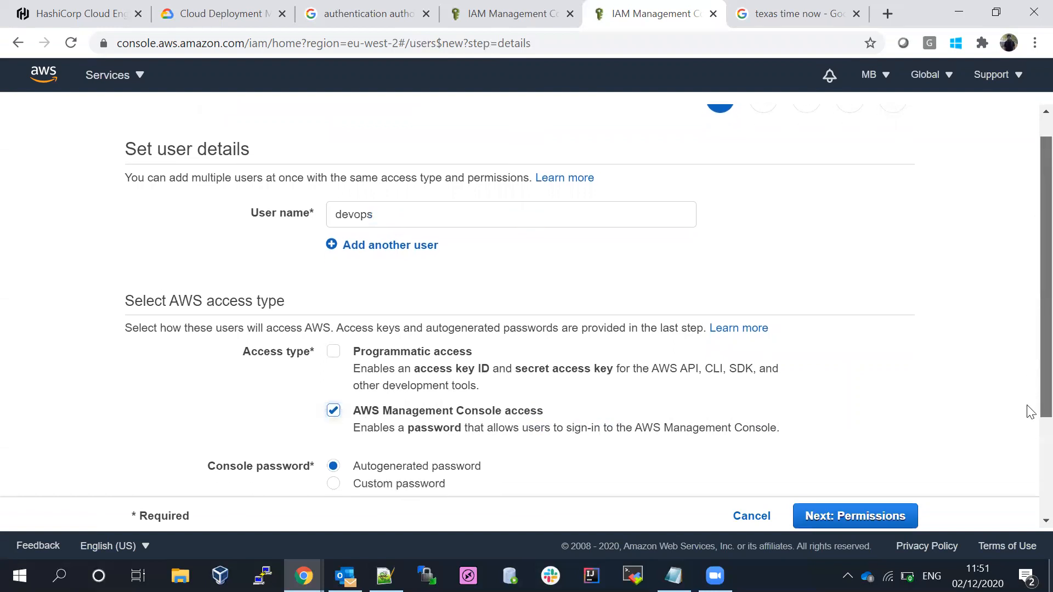
Set a custom console password for the devops user, turn off the required password reset, and continue to permissions
{"action": "left_click", "coordinate": [334, 337]}
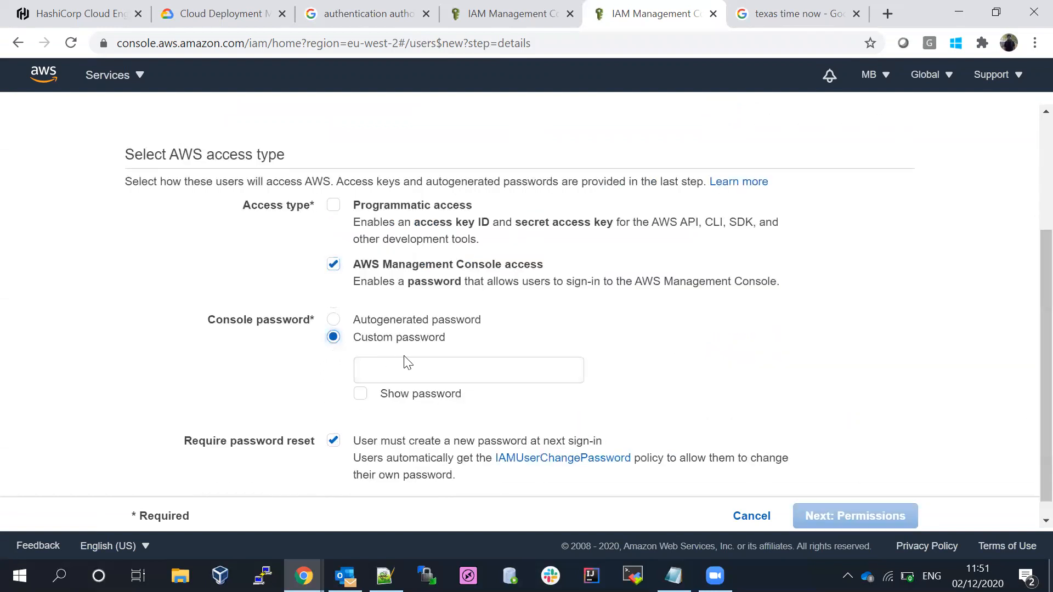
{"action": "left_click", "coordinate": [425, 377]}
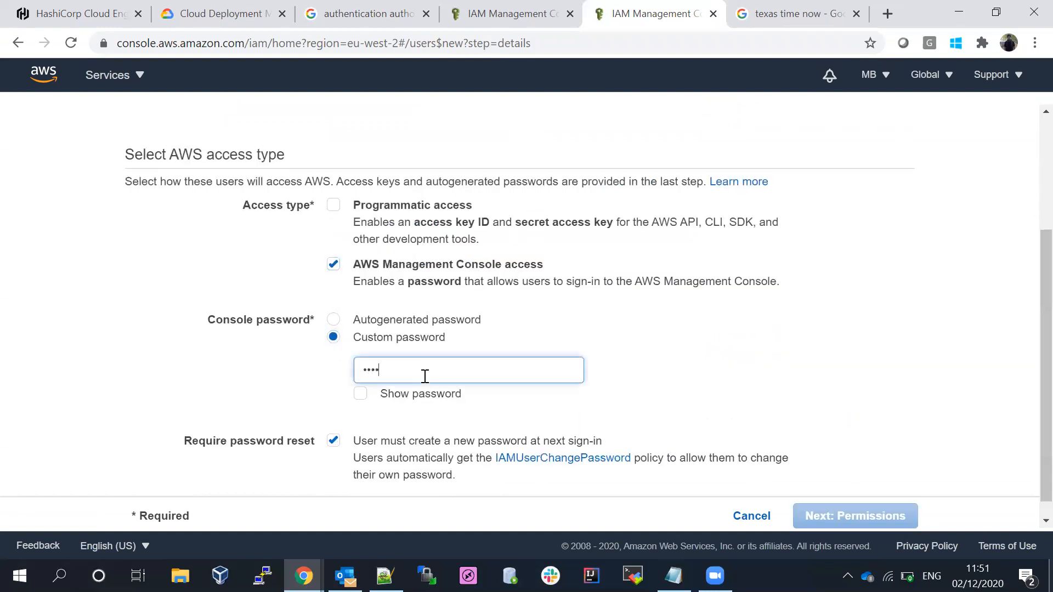
{"action": "type", "text": "•••••••••"}
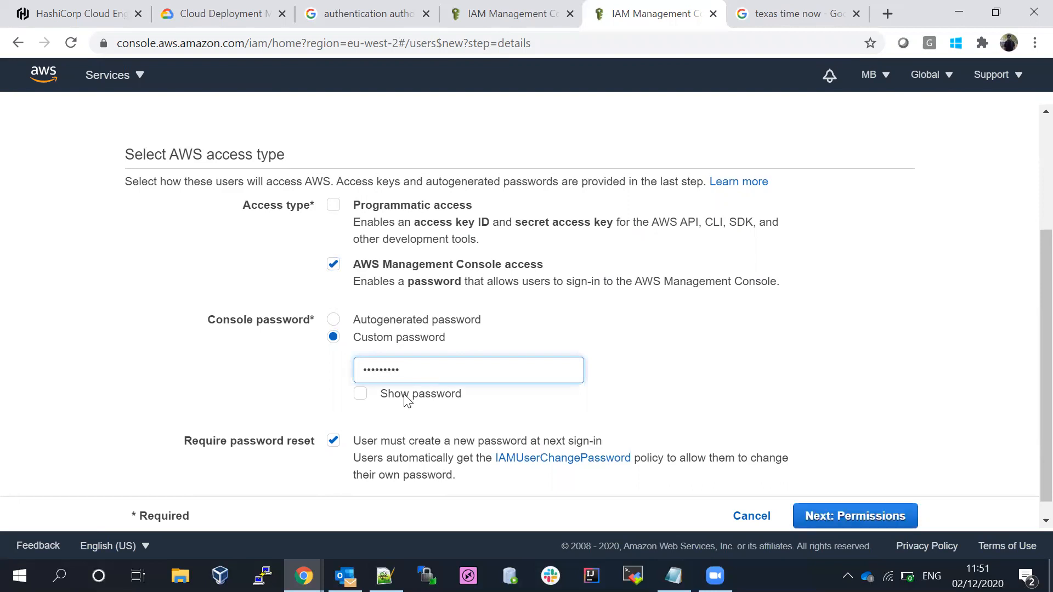
{"action": "left_click", "coordinate": [332, 444]}
{"action": "left_click", "coordinate": [790, 516]}
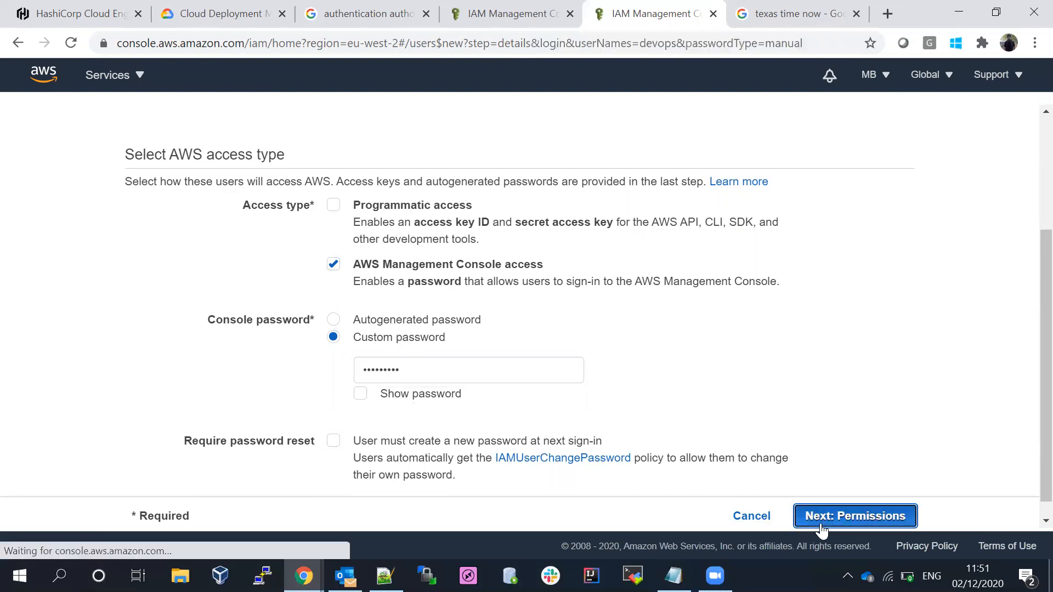
Add the devops user to the admin-fullaccess group and create the user without tags
{"action": "left_click", "coordinate": [140, 287]}
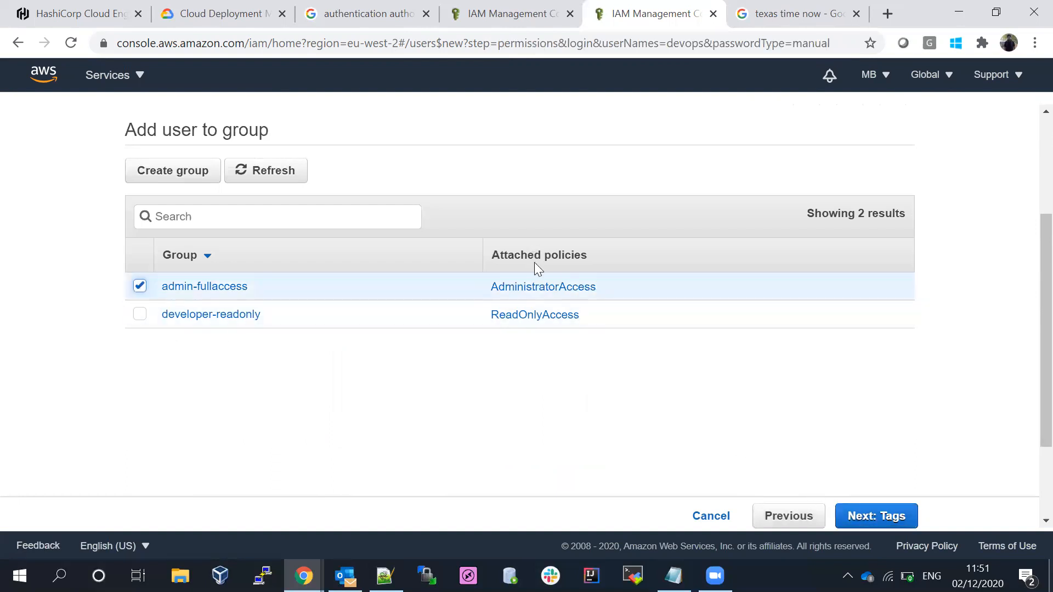
{"action": "left_click", "coordinate": [862, 516]}
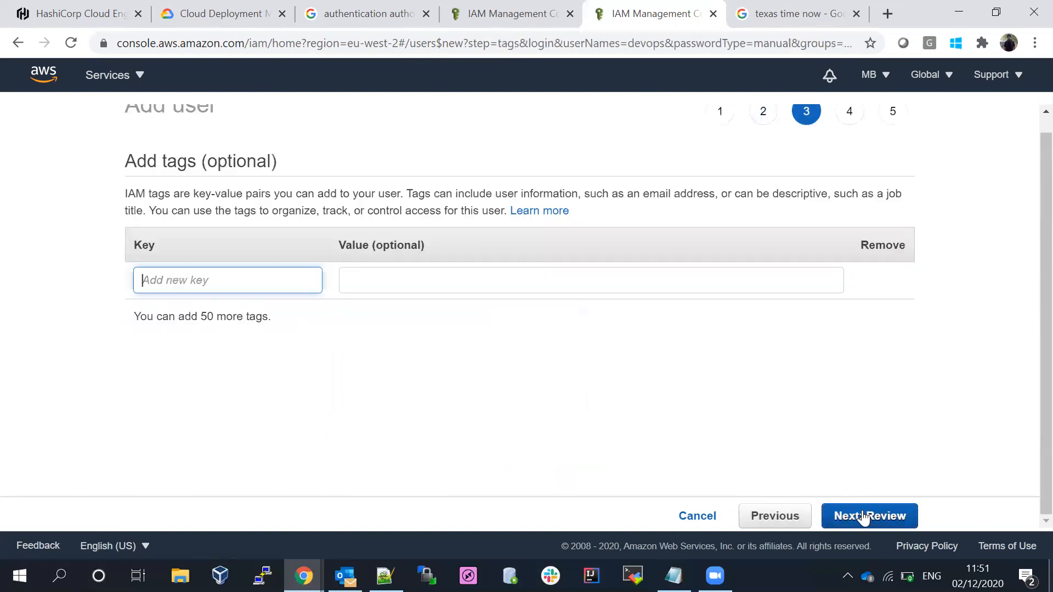
{"action": "left_click", "coordinate": [864, 517]}
{"action": "left_click", "coordinate": [864, 516]}
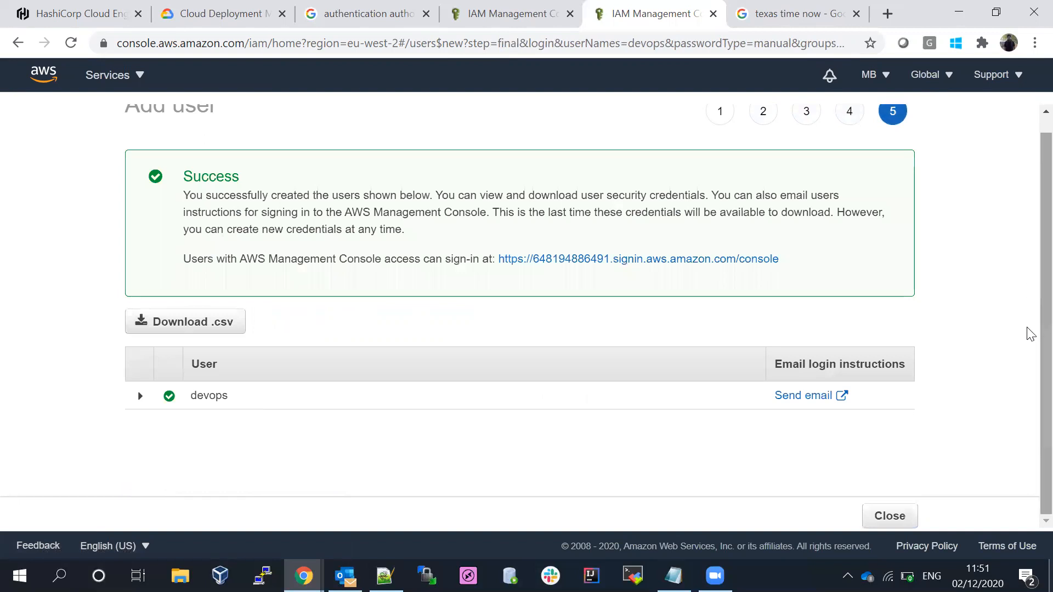
Copy the new user's console sign-in link and open it in the incognito window
{"action": "right_click", "coordinate": [565, 260]}
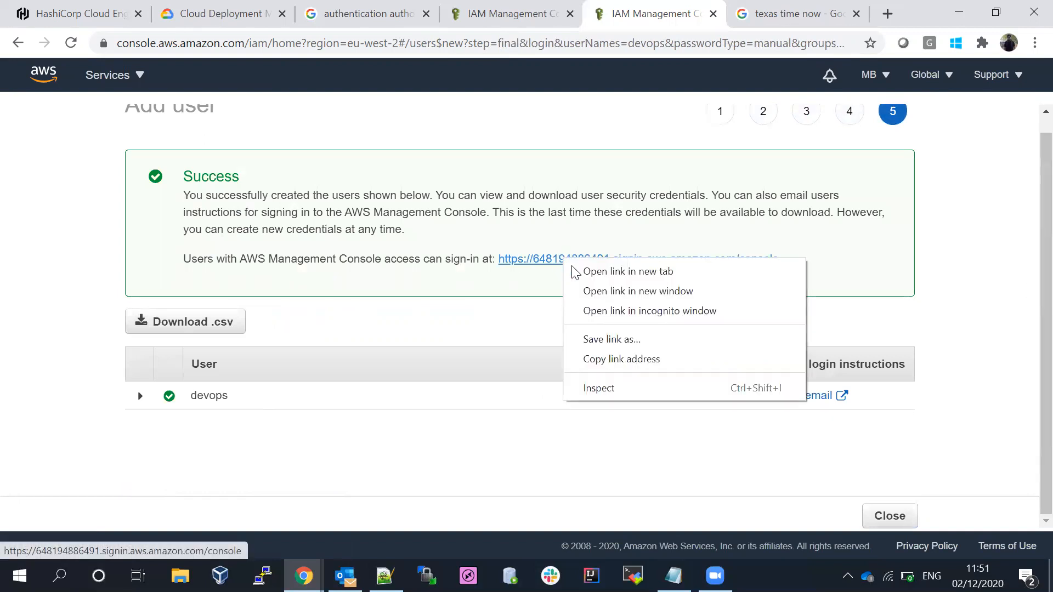
{"action": "left_click", "coordinate": [613, 362]}
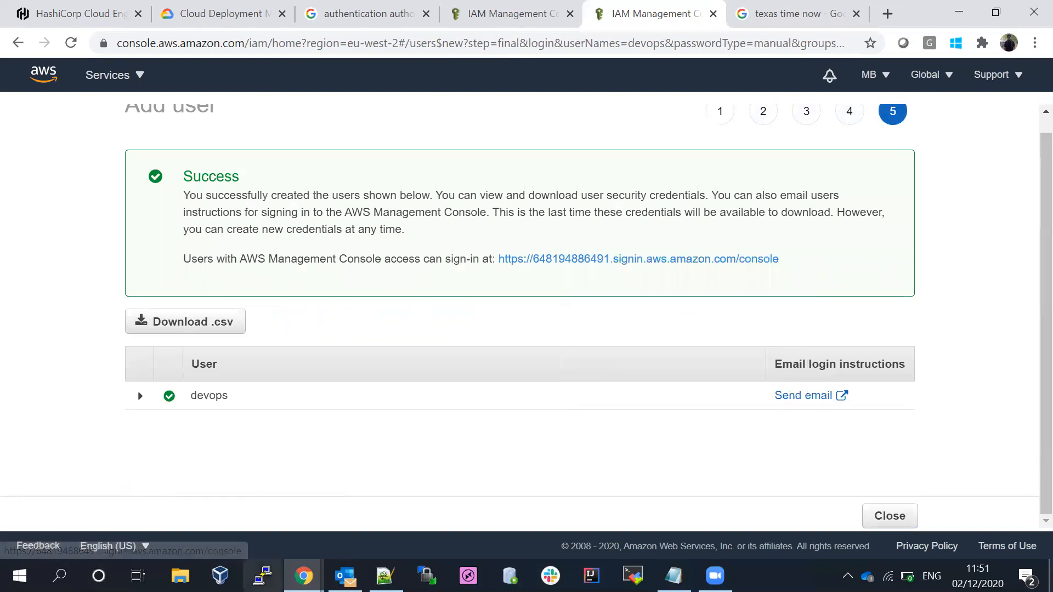
{"action": "mouse_move", "coordinate": [303, 576]}
{"action": "left_click", "coordinate": [413, 514]}
{"action": "left_click", "coordinate": [221, 39]}
{"action": "key", "text": "ctrl+v"}
{"action": "key", "text": "Return"}
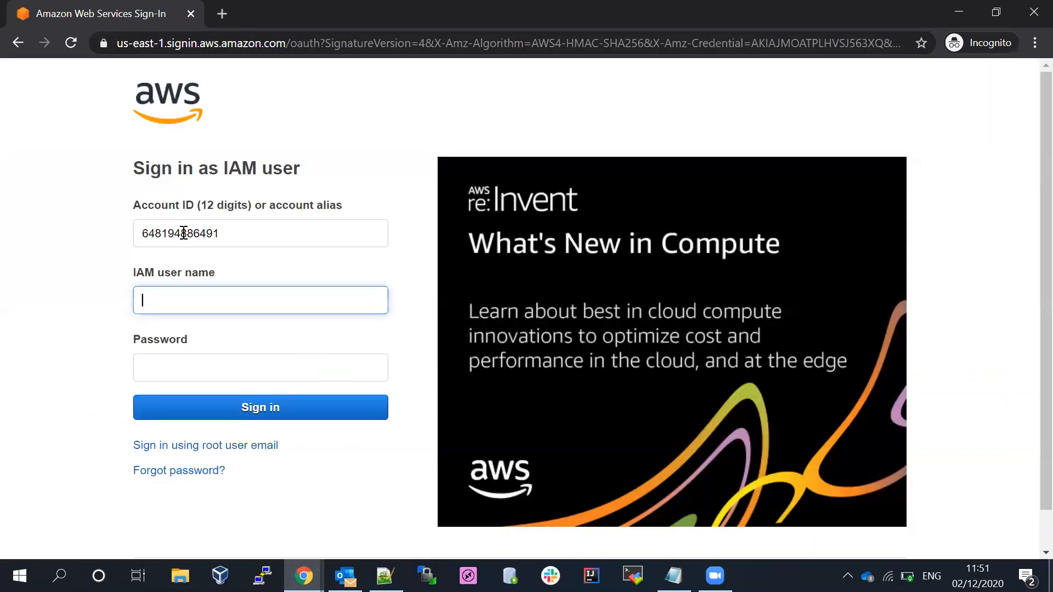
Sign in as the IAM user devops, entering the account password
{"action": "type", "text": "devops"}
{"action": "left_click", "coordinate": [198, 368]}
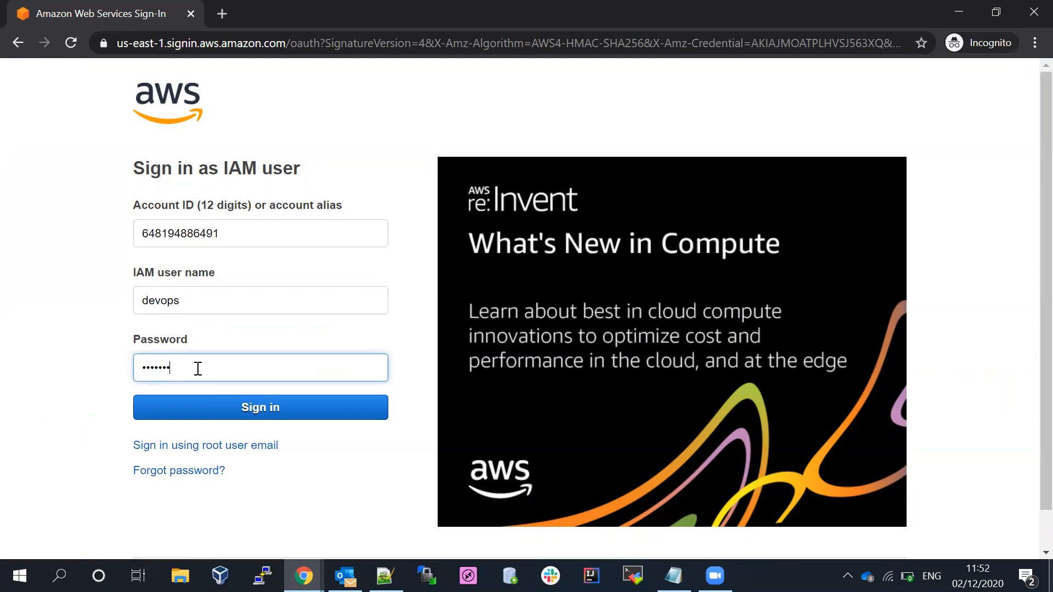
{"action": "left_click", "coordinate": [258, 406]}
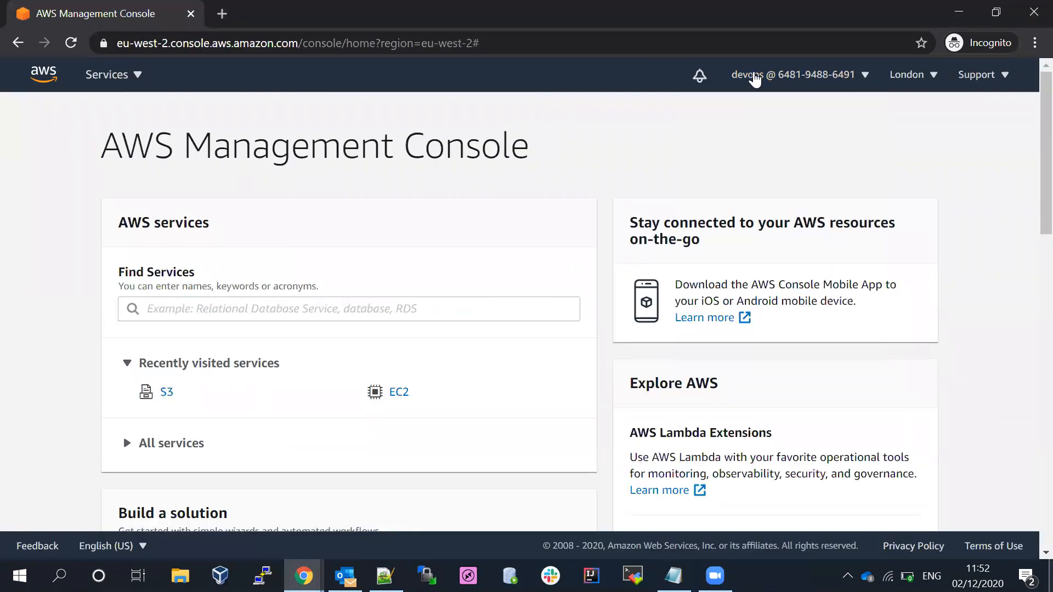
Check the account details to see which IAM user is signed in
{"action": "left_click", "coordinate": [755, 77]}
{"action": "left_click_drag", "start_coordinate": [705, 114], "coordinate": [804, 119]}
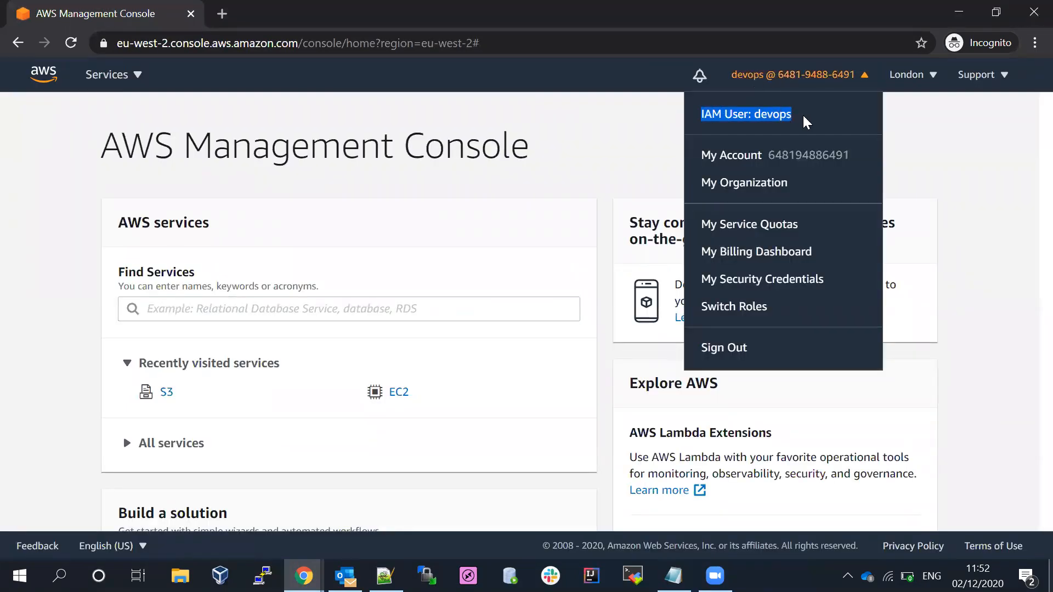
{"action": "left_click", "coordinate": [807, 122]}
{"action": "left_click", "coordinate": [624, 134]}
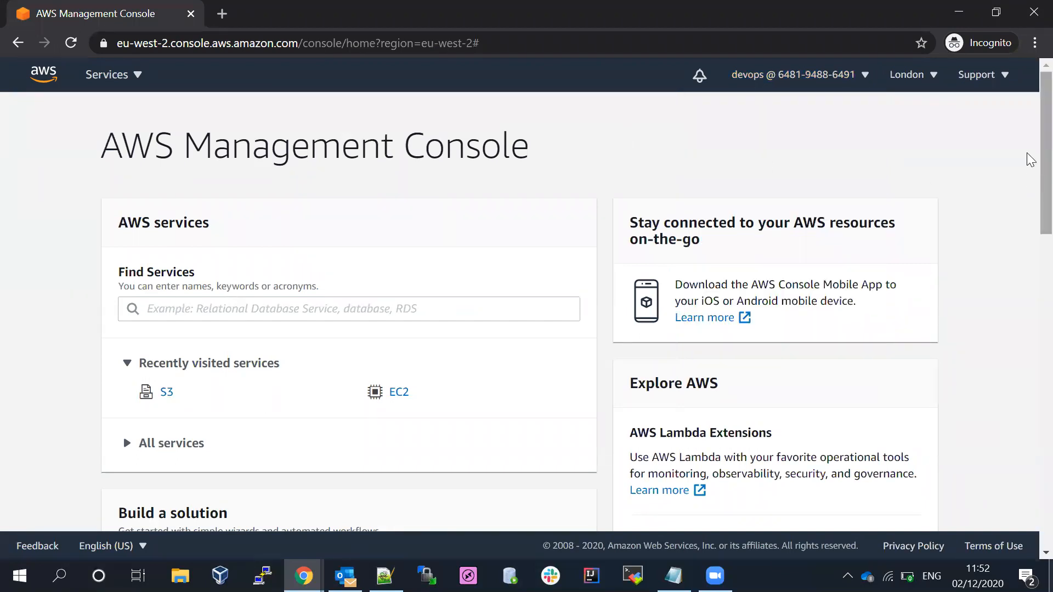
Open the EC2 service from the recently visited services and list its running instances
{"action": "scroll", "coordinate": [1028, 158], "scroll_direction": "down", "scroll_amount": 3}
{"action": "scroll", "coordinate": [1029, 195], "scroll_direction": "up", "scroll_amount": 1}
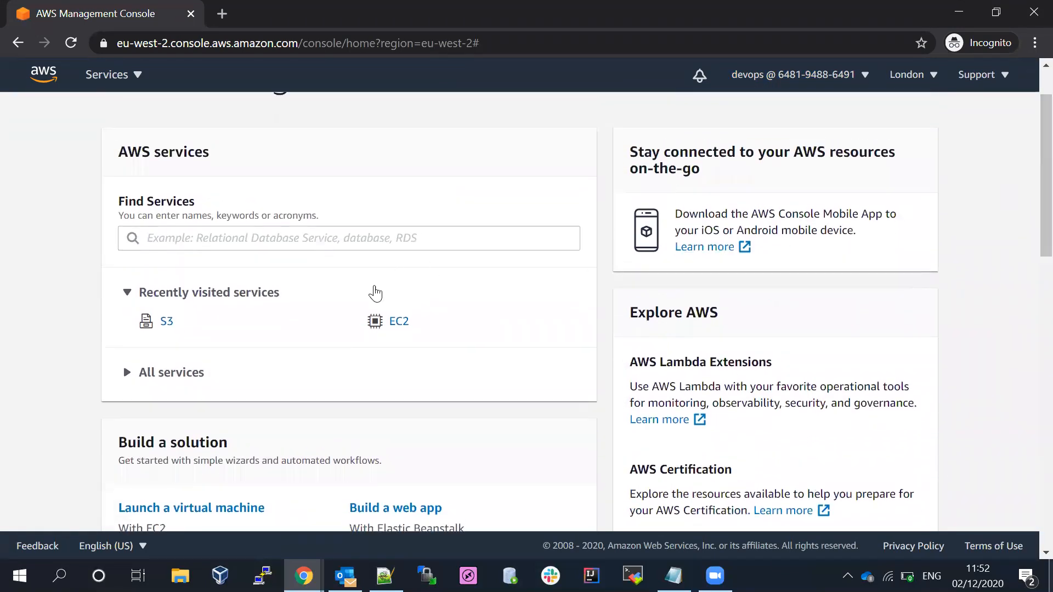
{"action": "left_click", "coordinate": [397, 323]}
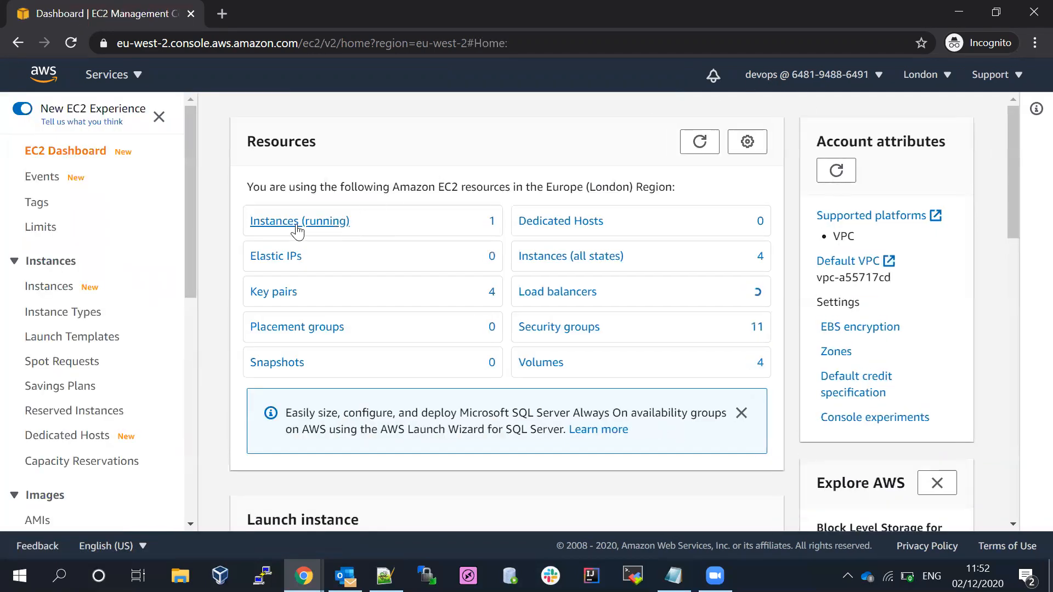
{"action": "left_click", "coordinate": [291, 224]}
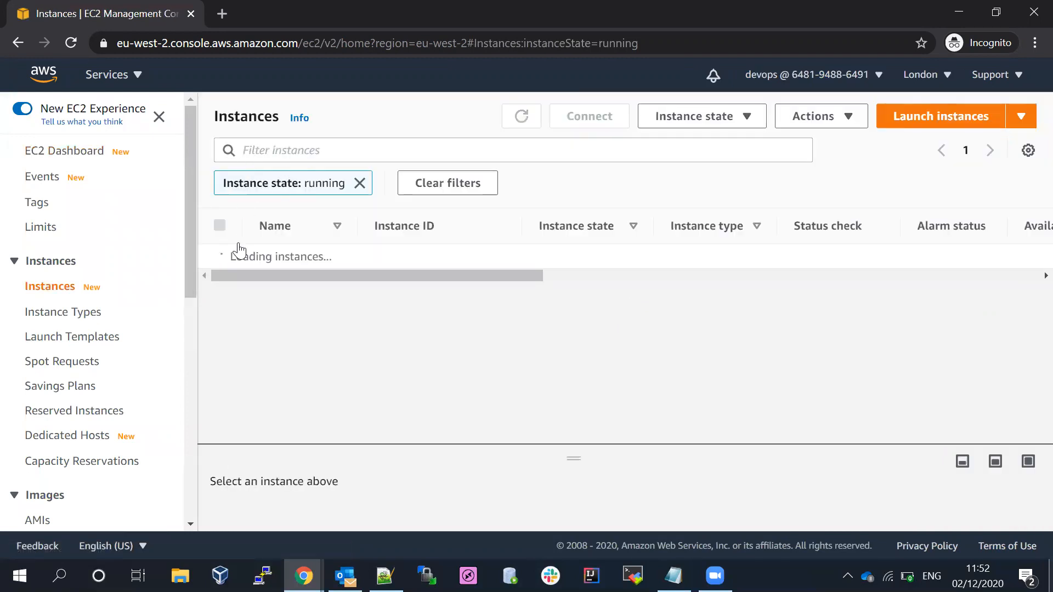
Stop the running sourcetarget instance and confirm the stop
{"action": "left_click", "coordinate": [220, 256]}
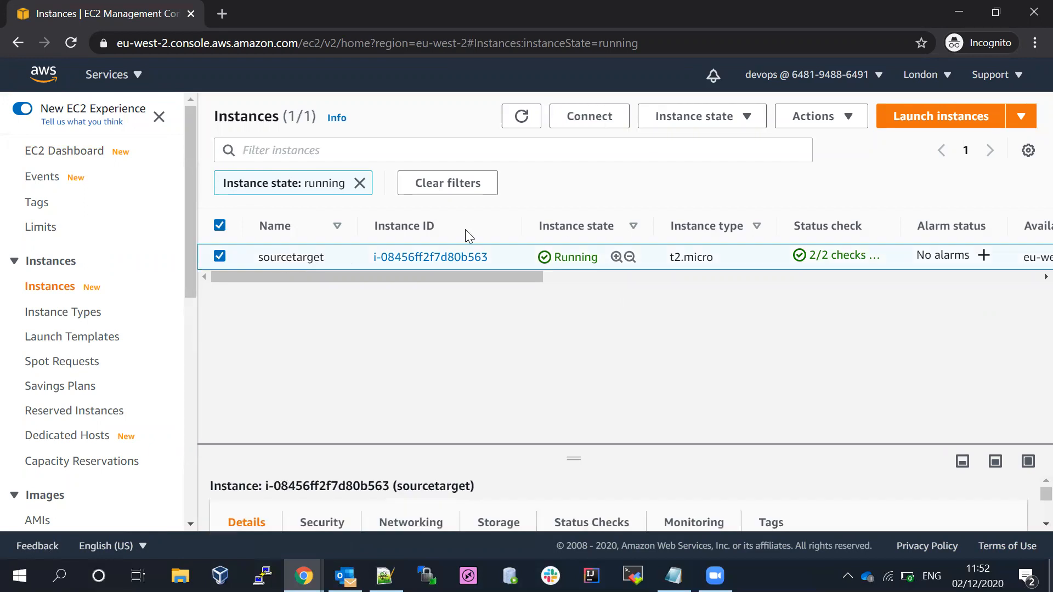
{"action": "left_click", "coordinate": [714, 126]}
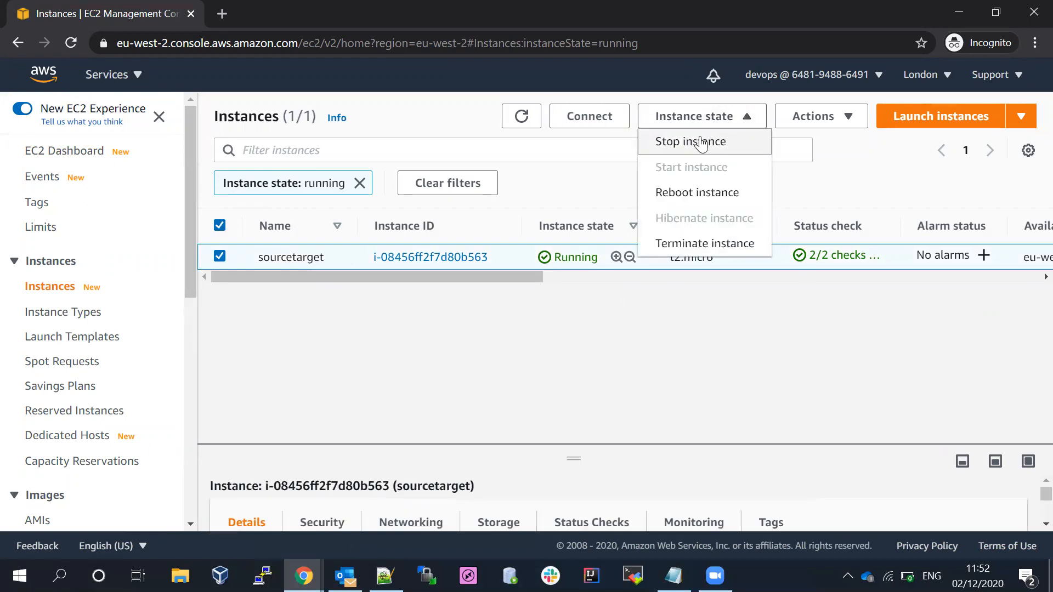
{"action": "left_click", "coordinate": [701, 144]}
{"action": "left_click", "coordinate": [810, 394]}
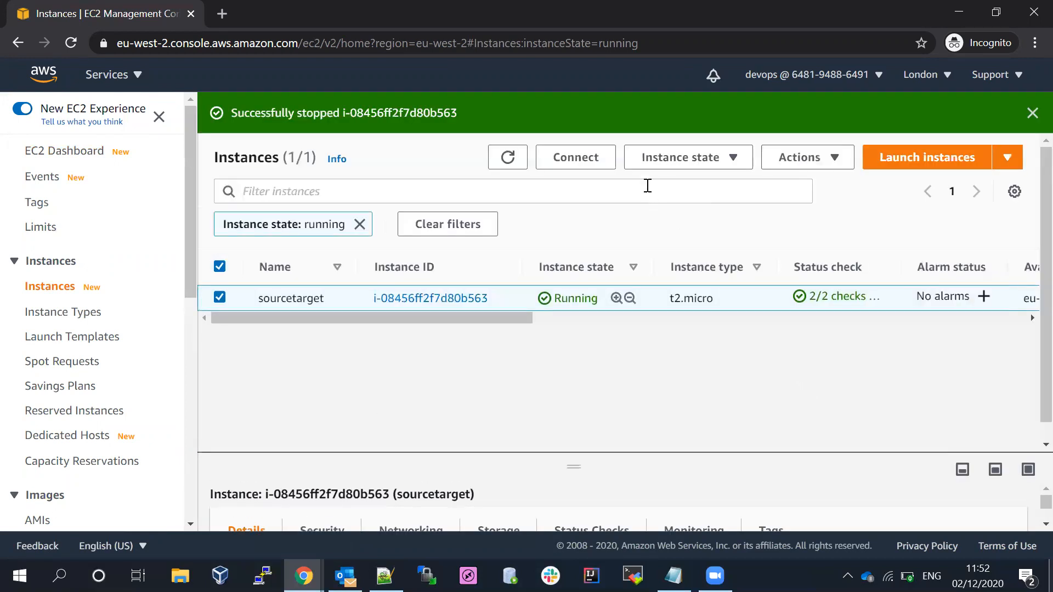
Refresh the running instances list to check the instance's state, and dismiss the notification banner
{"action": "left_click", "coordinate": [505, 163]}
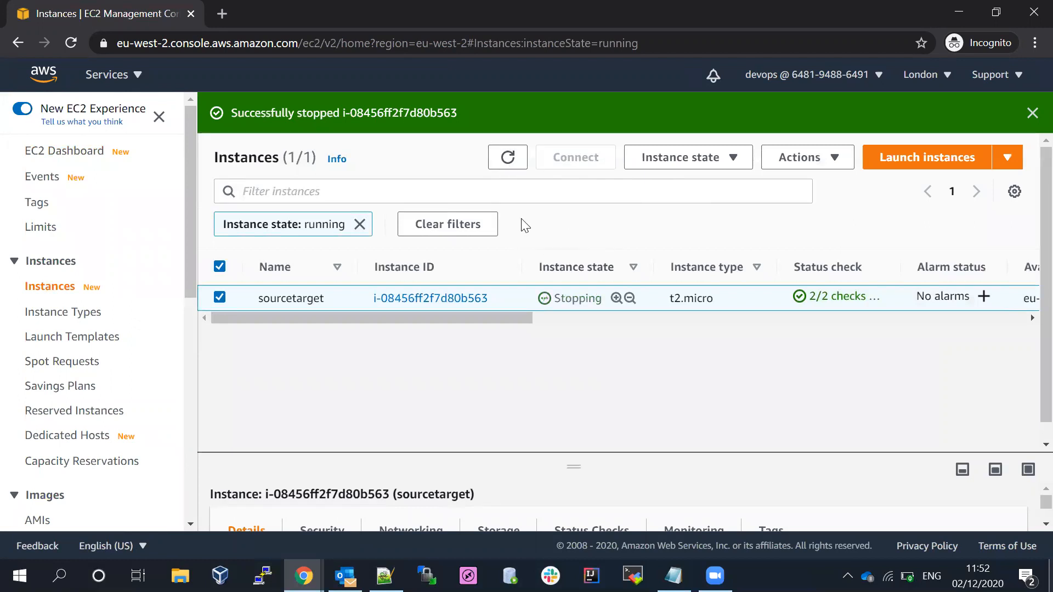
{"action": "left_click", "coordinate": [505, 157]}
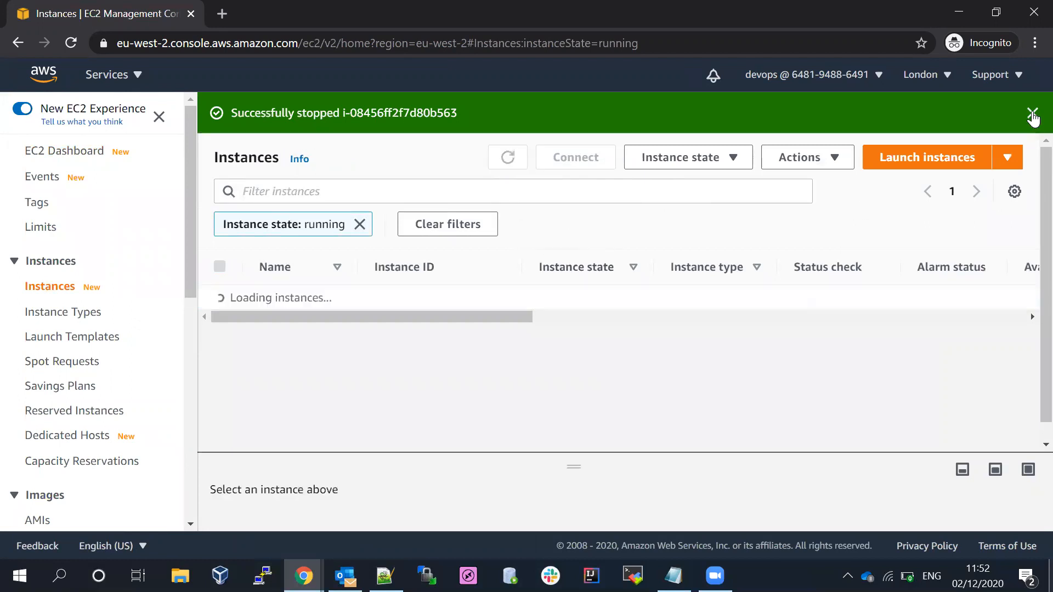
{"action": "left_click", "coordinate": [1031, 113]}
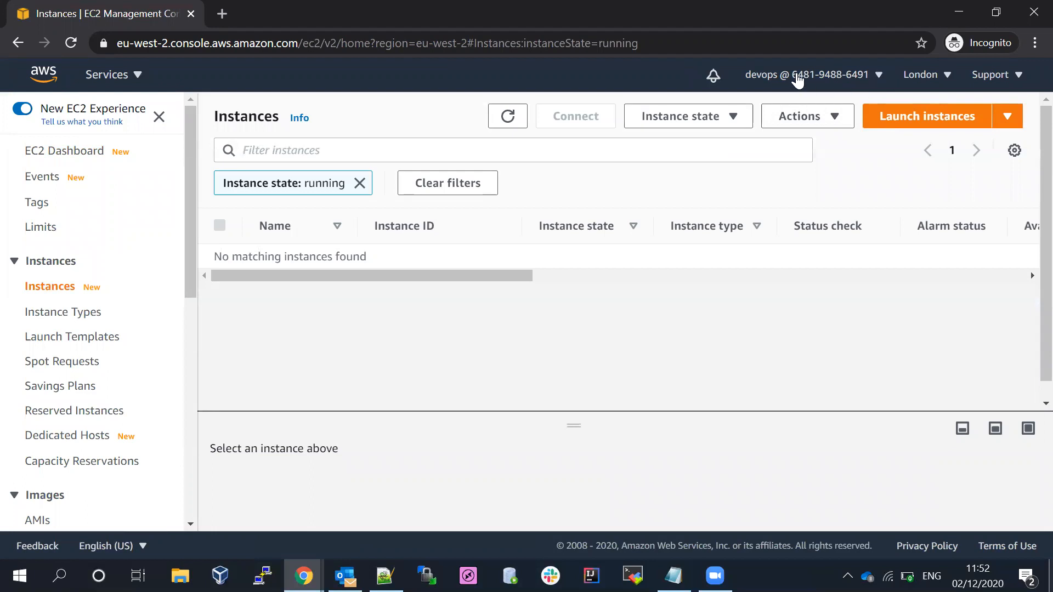
Highlight the IAM user entry in the devops session's account details
{"action": "left_click", "coordinate": [875, 77]}
{"action": "left_click_drag", "start_coordinate": [719, 117], "coordinate": [821, 115]}
{"action": "left_click", "coordinate": [821, 115]}
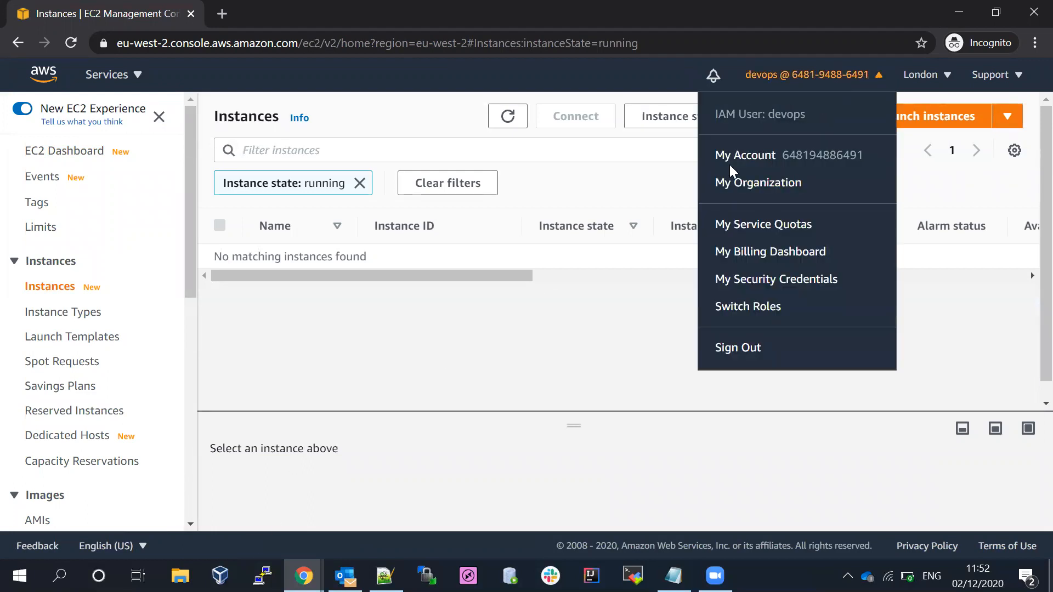
{"action": "left_click_drag", "start_coordinate": [715, 113], "coordinate": [828, 126]}
{"action": "left_click", "coordinate": [827, 127]}
Compare the account details in the other console window with the IAM user entry in the devops session
{"action": "left_click", "coordinate": [303, 576]}
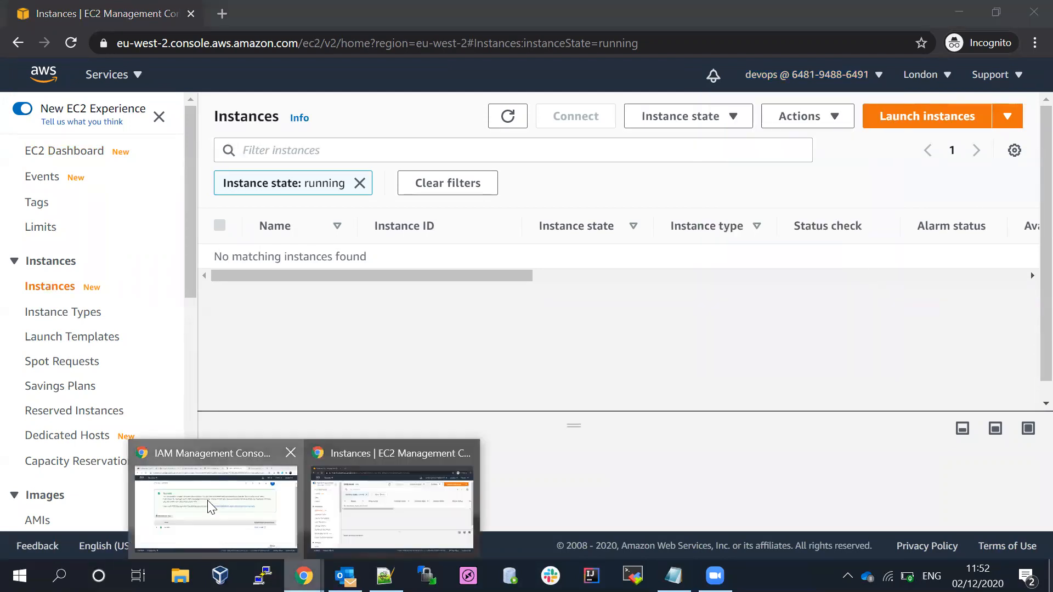
{"action": "left_click", "coordinate": [212, 506]}
{"action": "left_click", "coordinate": [870, 76]}
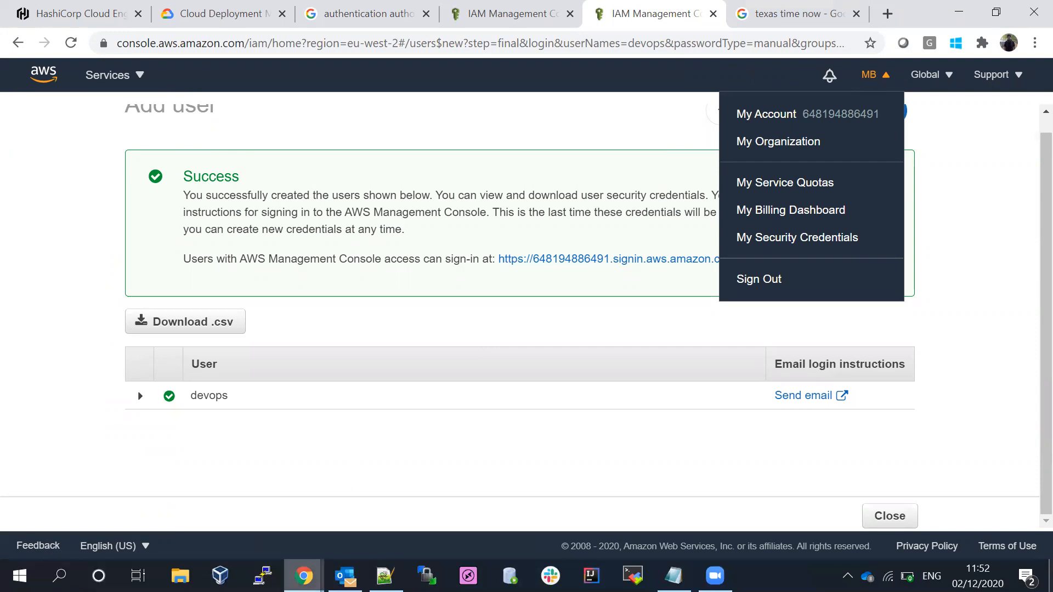
{"action": "mouse_move", "coordinate": [303, 576]}
{"action": "left_click", "coordinate": [384, 483]}
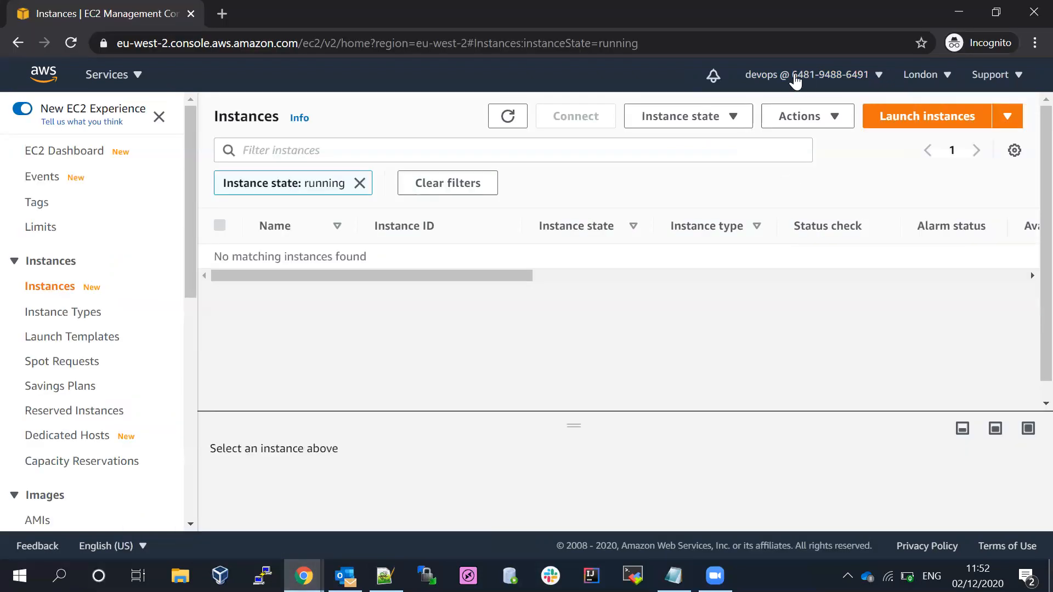
{"action": "left_click", "coordinate": [880, 76]}
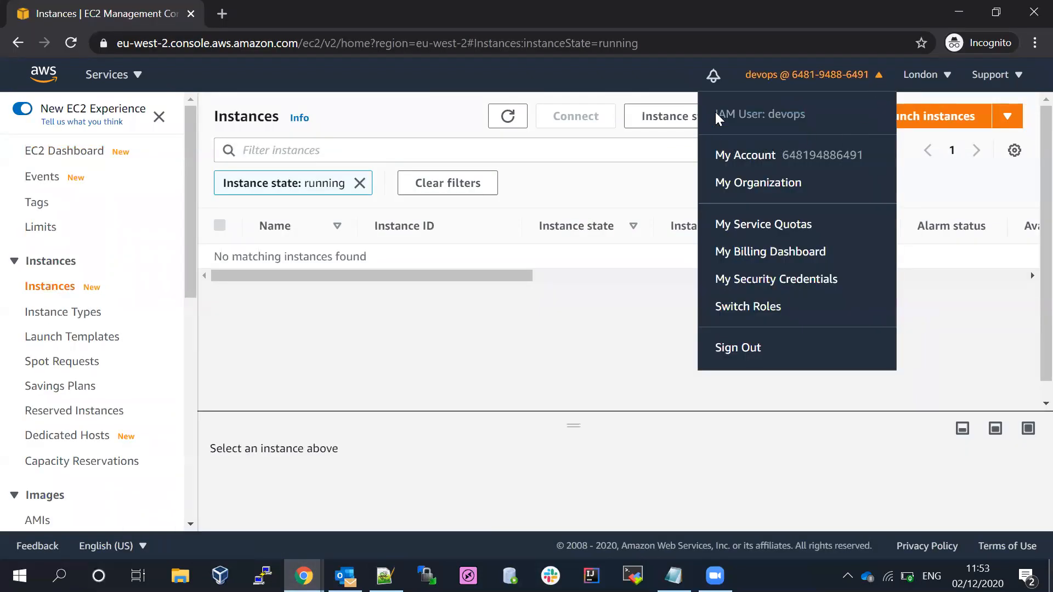
{"action": "left_click_drag", "start_coordinate": [715, 114], "coordinate": [806, 114]}
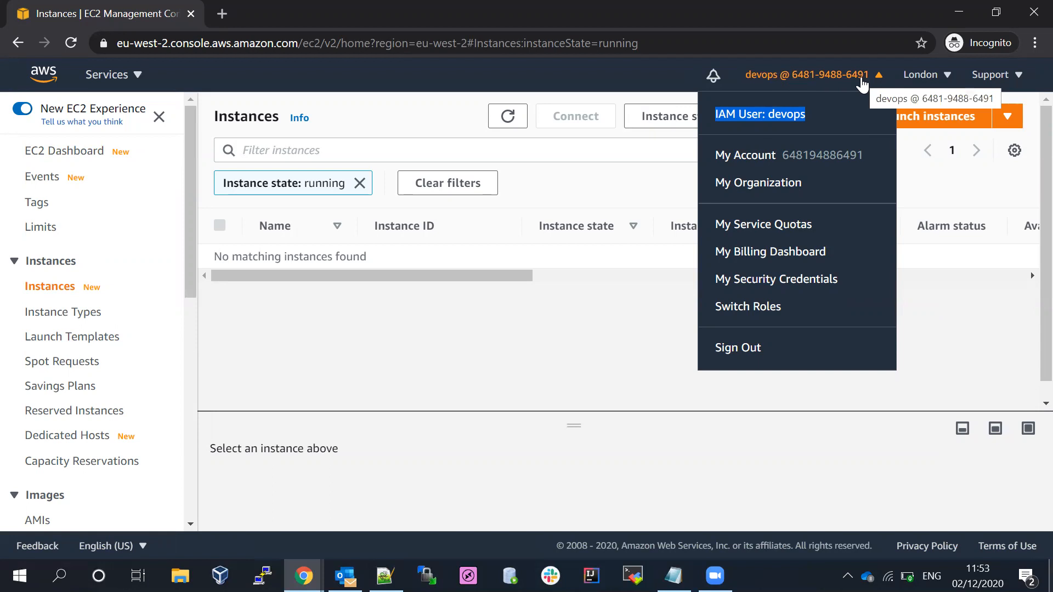
Sign out of the devops session and go to the root user email sign-in page
{"action": "left_click", "coordinate": [735, 348]}
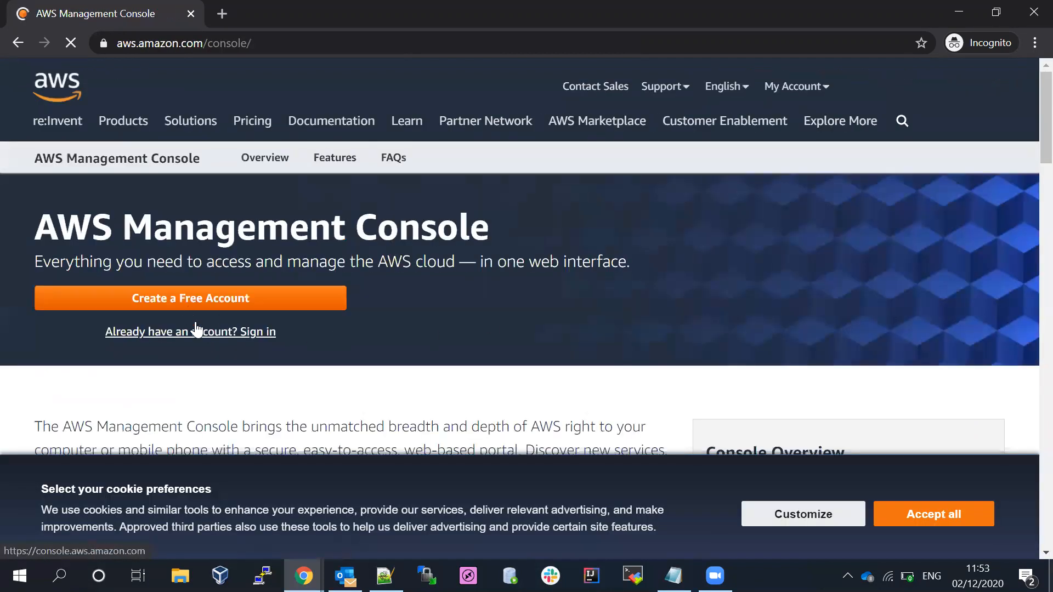
{"action": "left_click", "coordinate": [218, 336]}
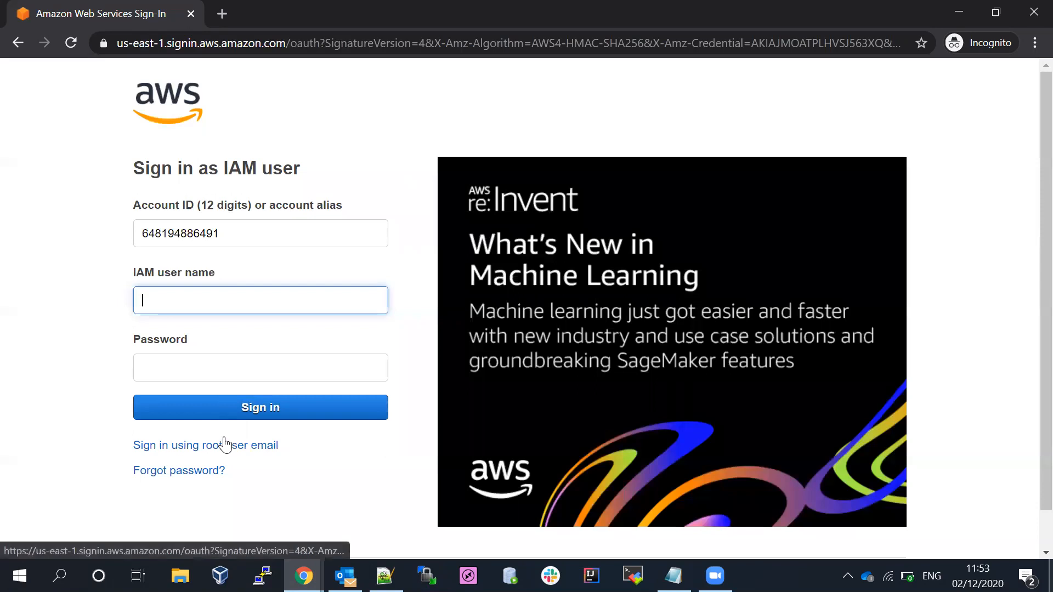
{"action": "left_click_drag", "start_coordinate": [217, 232], "coordinate": [106, 236]}
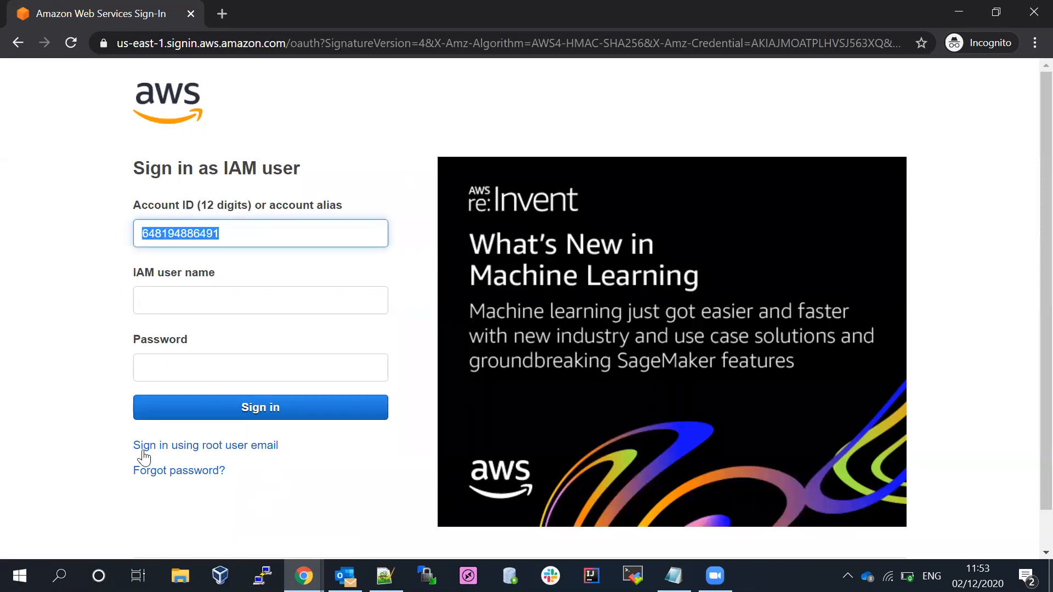
{"action": "left_click", "coordinate": [237, 453]}
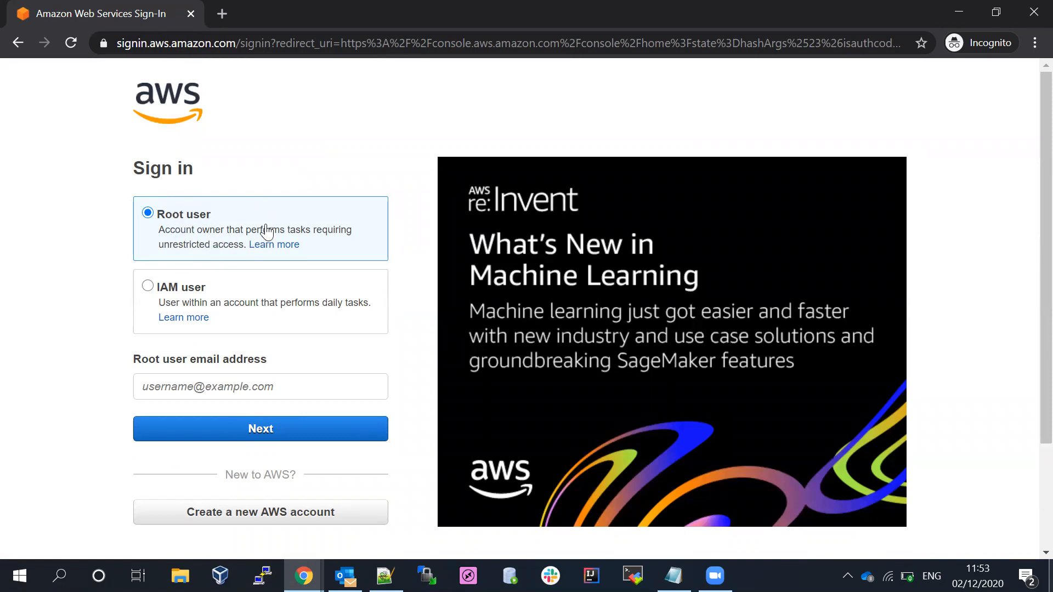
Select IAM user sign-in, submit the account ID, and return to the root user email sign-in
{"action": "left_click", "coordinate": [149, 287]}
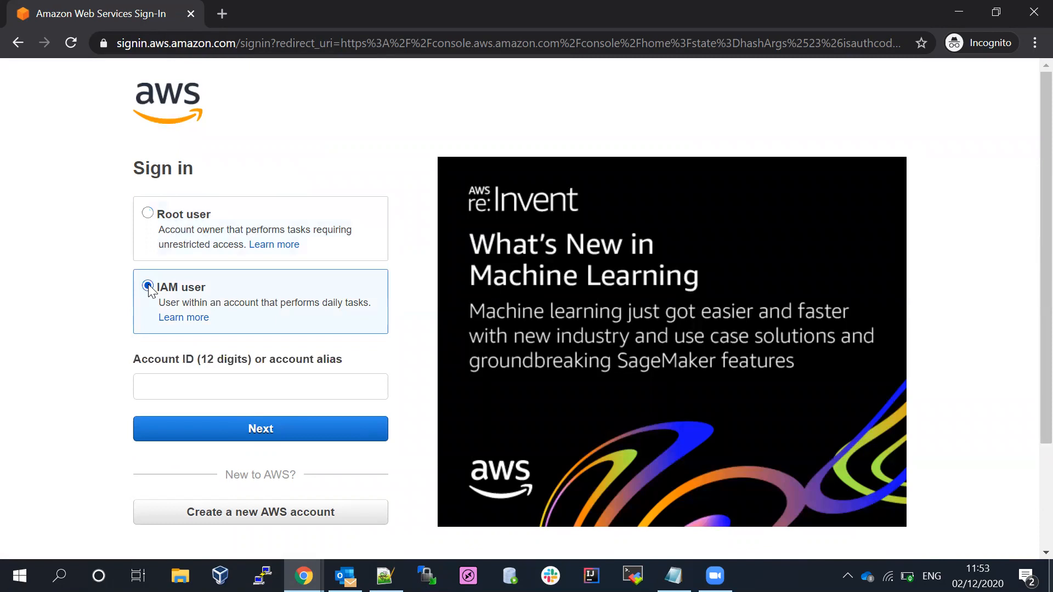
{"action": "left_click", "coordinate": [211, 383]}
{"action": "key", "text": "ctrl+v"}
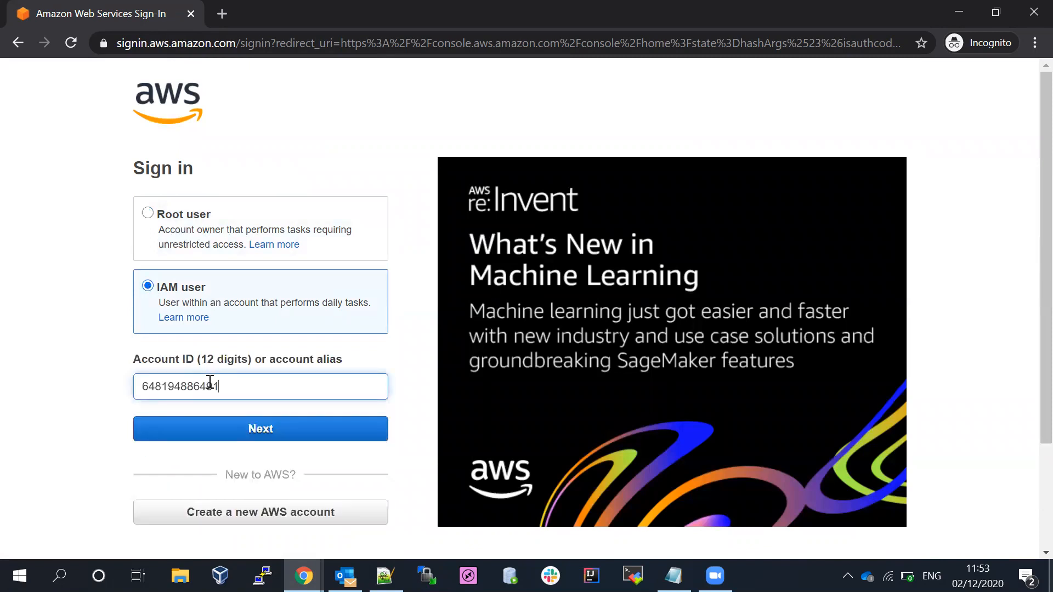
{"action": "left_click", "coordinate": [261, 431]}
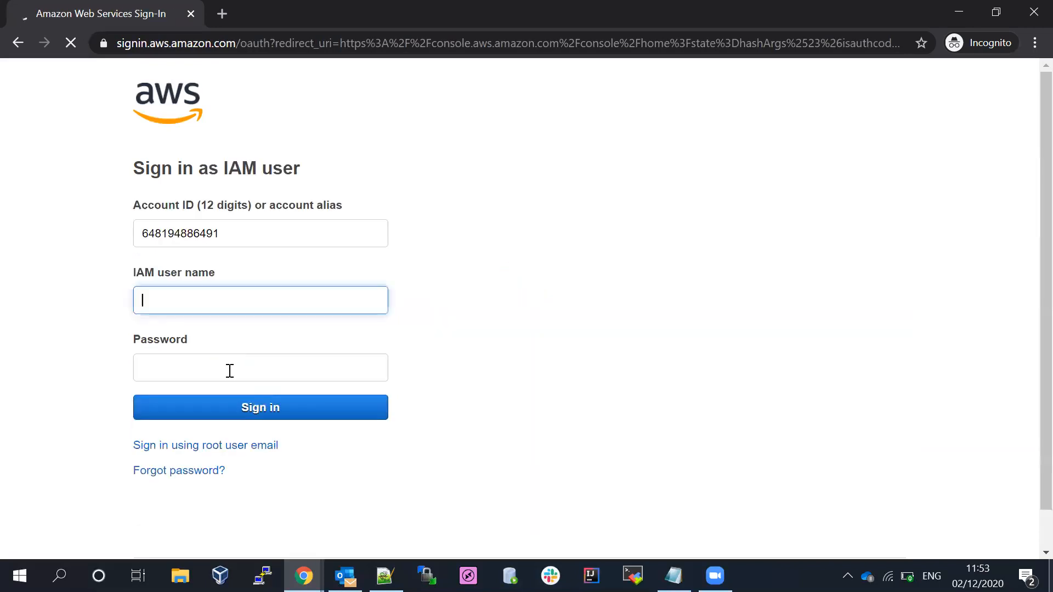
{"action": "left_click", "coordinate": [212, 447]}
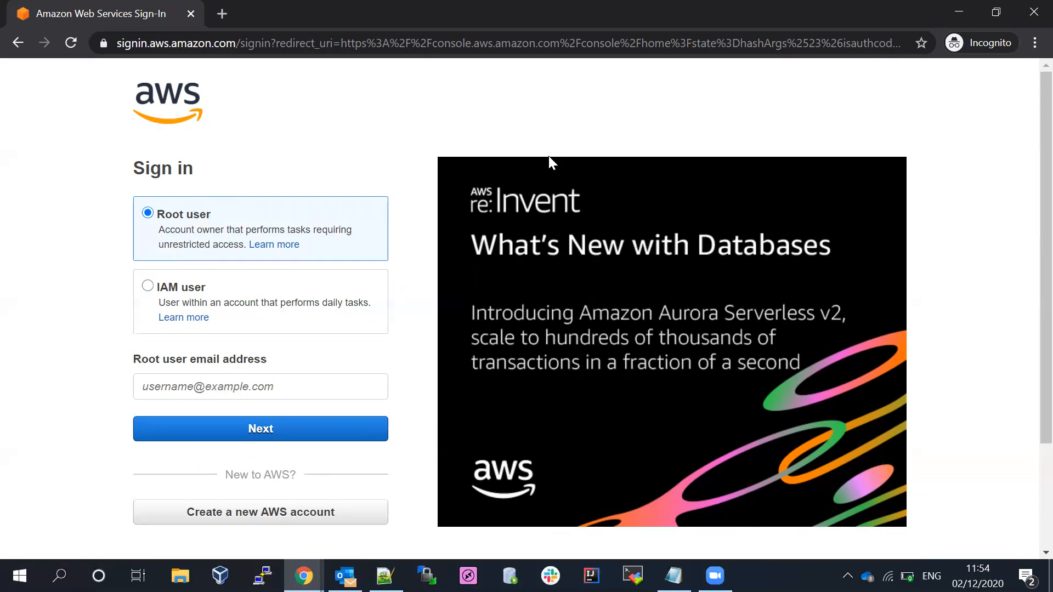
Return to the main console window, open the IAM policies and start creating a new policy
{"action": "left_click", "coordinate": [958, 12]}
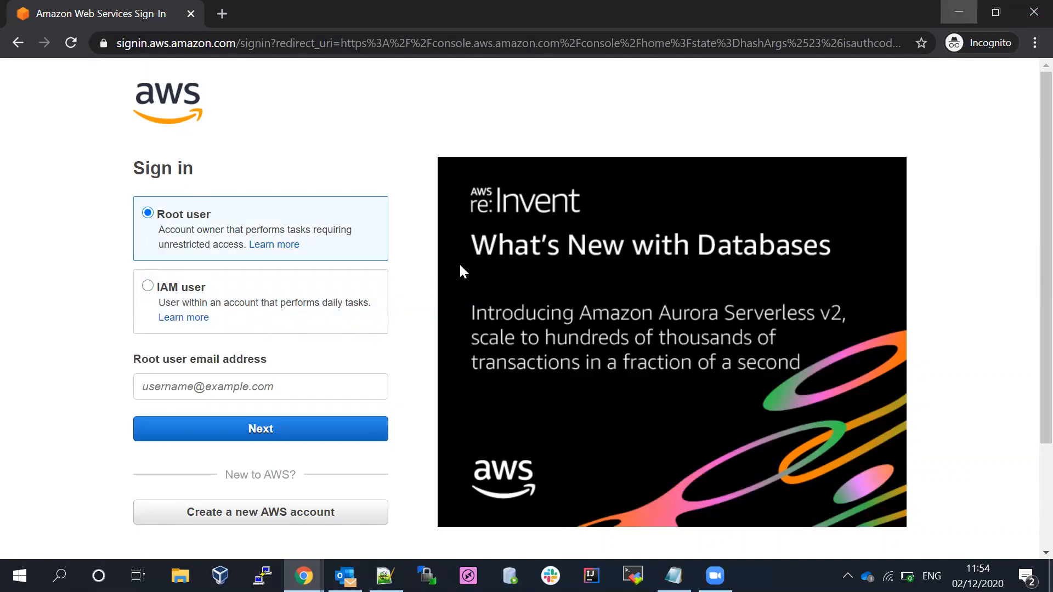
{"action": "scroll", "coordinate": [1027, 329], "scroll_direction": "up", "scroll_amount": 1}
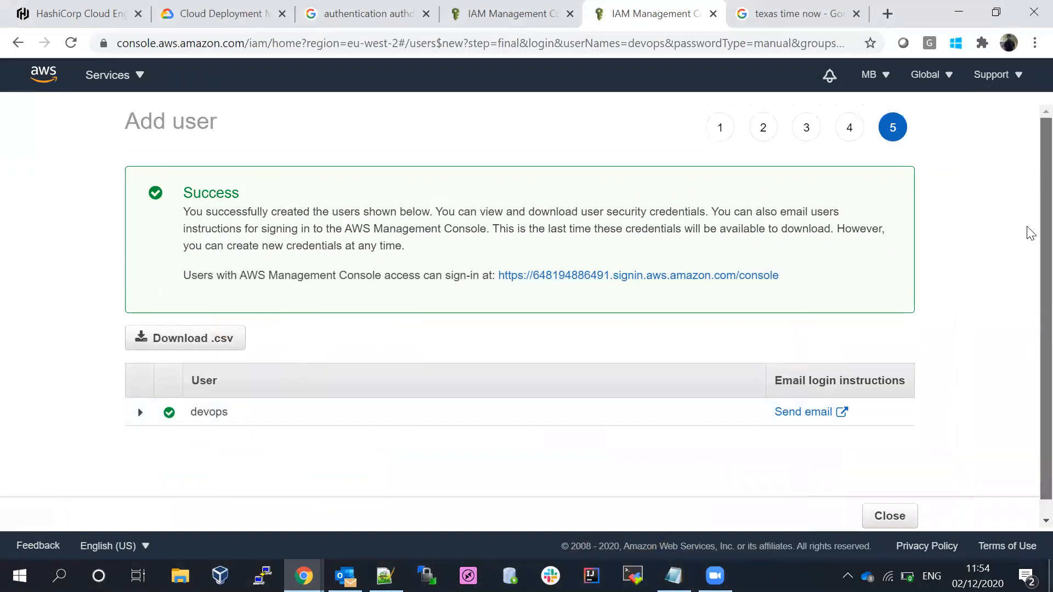
{"action": "left_click", "coordinate": [138, 76]}
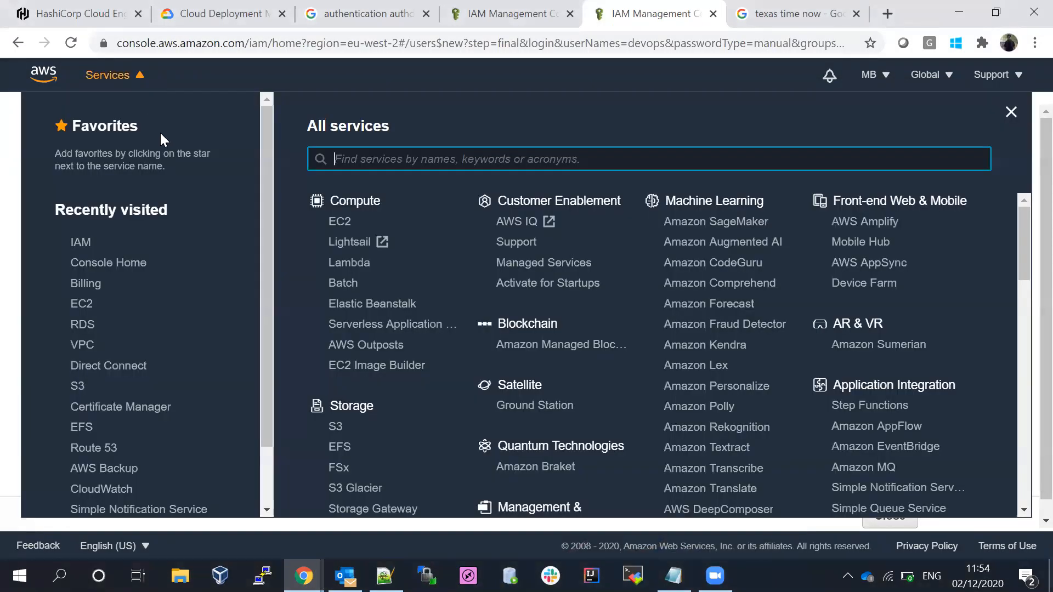
{"action": "left_click", "coordinate": [82, 244]}
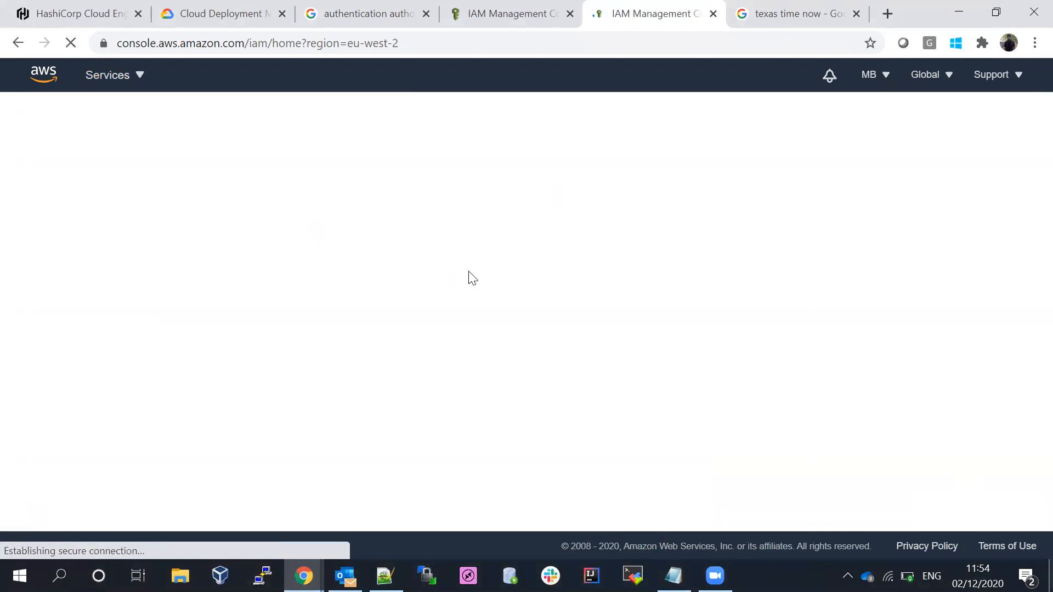
{"action": "left_click_drag", "start_coordinate": [202, 204], "coordinate": [201, 221]}
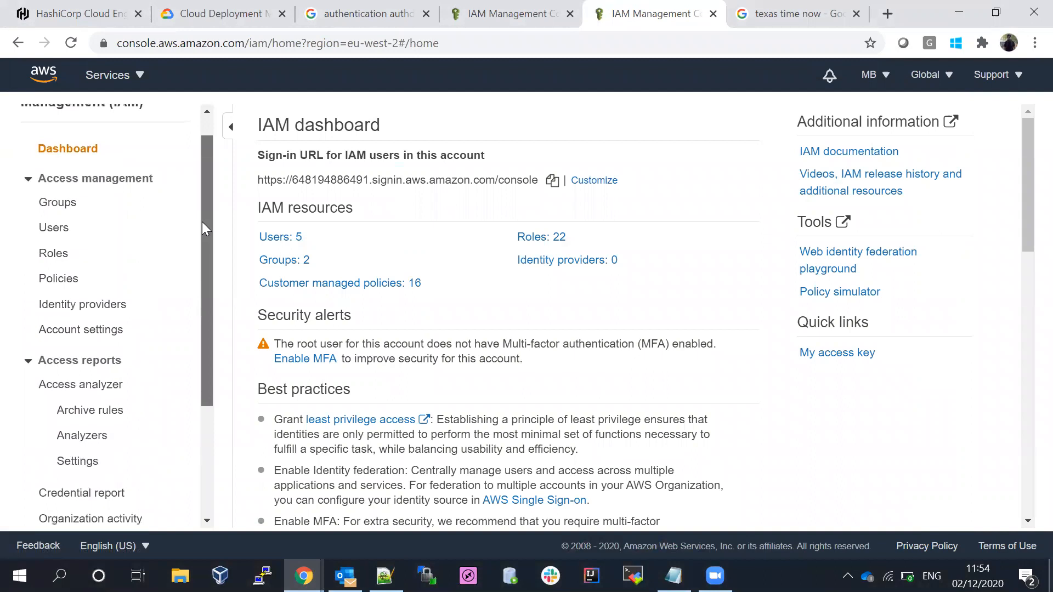
{"action": "left_click", "coordinate": [53, 286]}
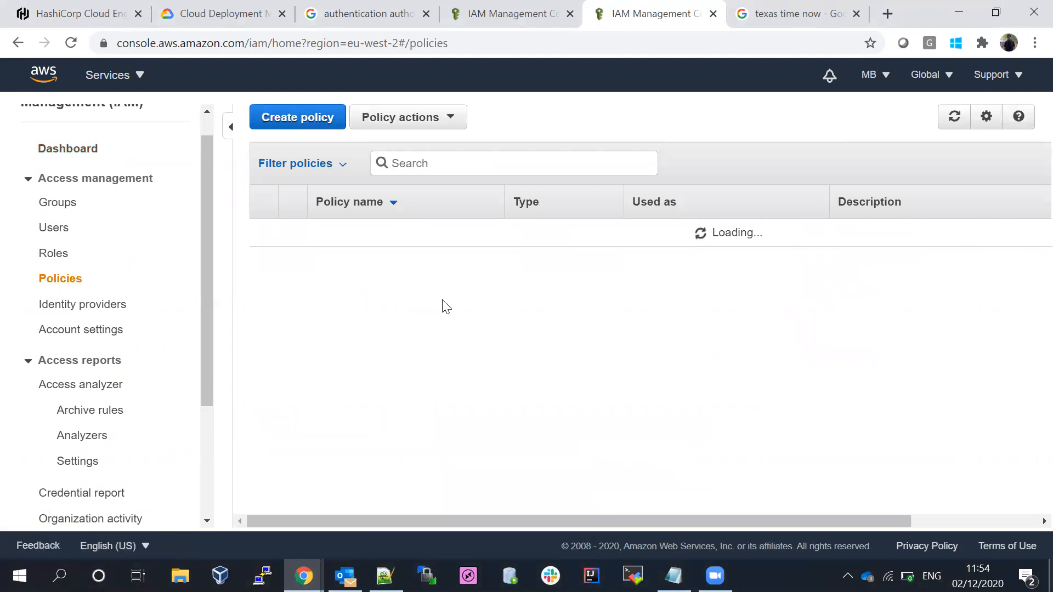
{"action": "left_click", "coordinate": [300, 124]}
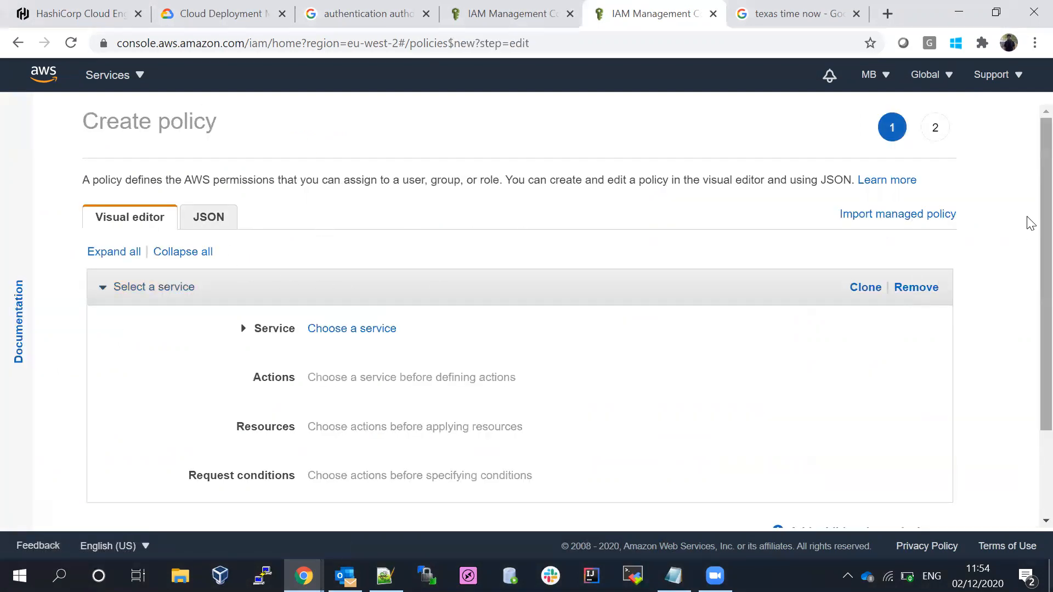
Dismiss the low battery notice, view the new policy's JSON editor, and return to the visual editor
{"action": "scroll", "coordinate": [1027, 247], "scroll_direction": "down", "scroll_amount": 2}
{"action": "scroll", "coordinate": [1030, 298], "scroll_direction": "up", "scroll_amount": 2}
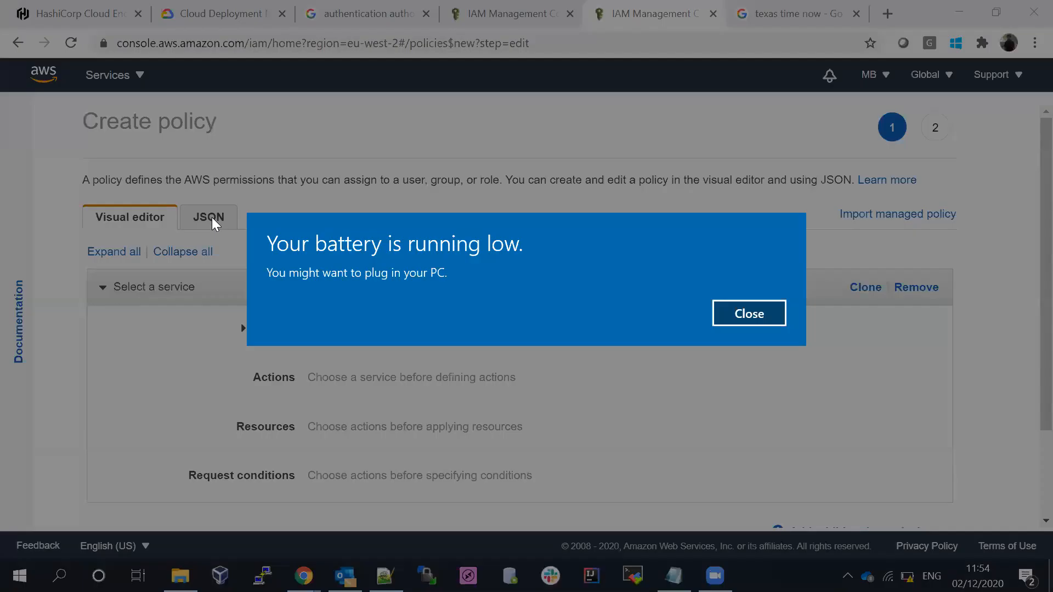
{"action": "left_click", "coordinate": [744, 314]}
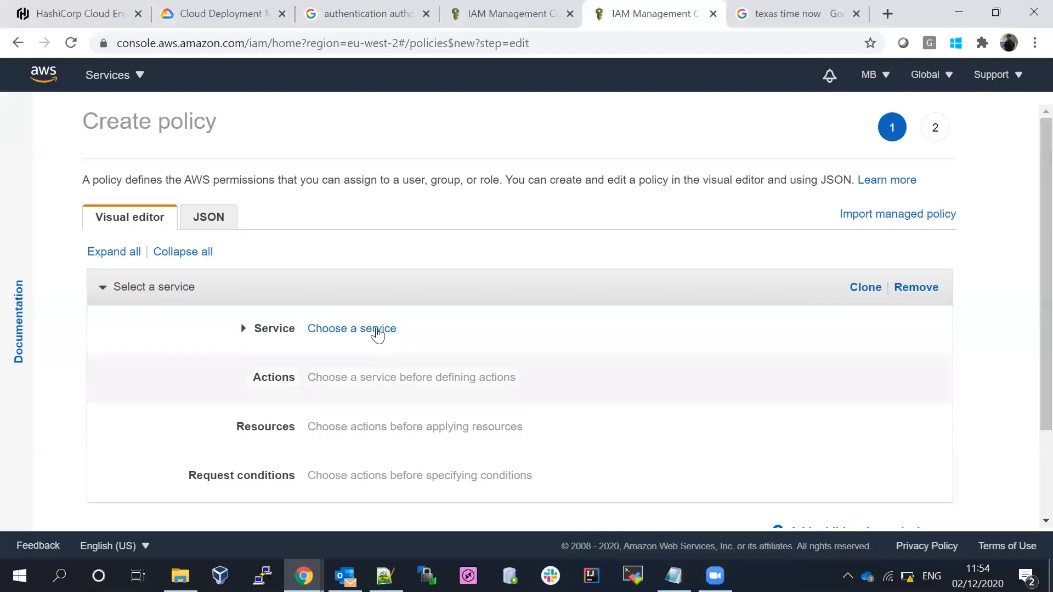
{"action": "left_click", "coordinate": [212, 220]}
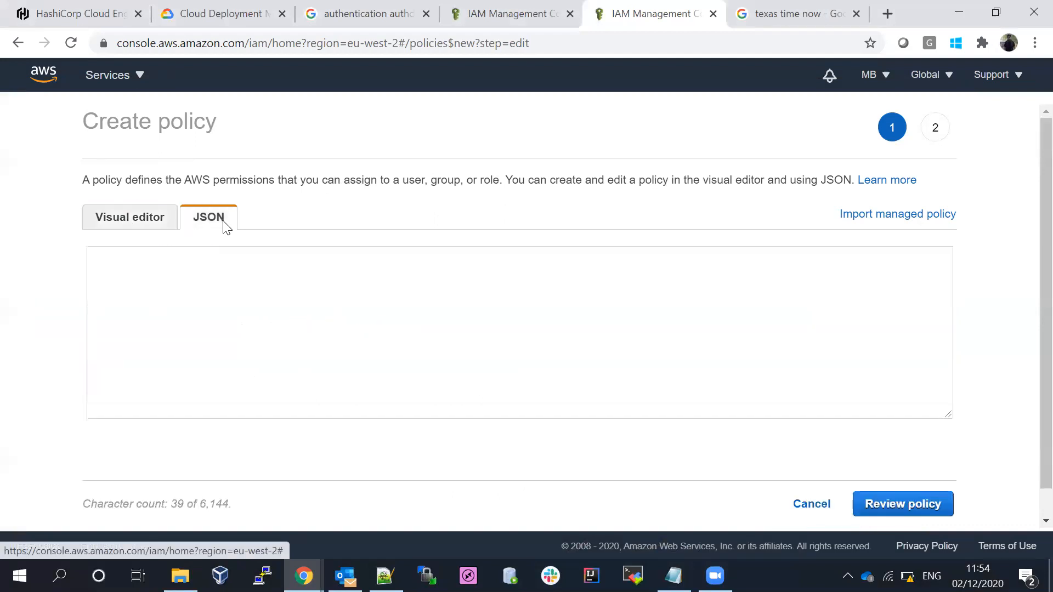
{"action": "left_click", "coordinate": [112, 220]}
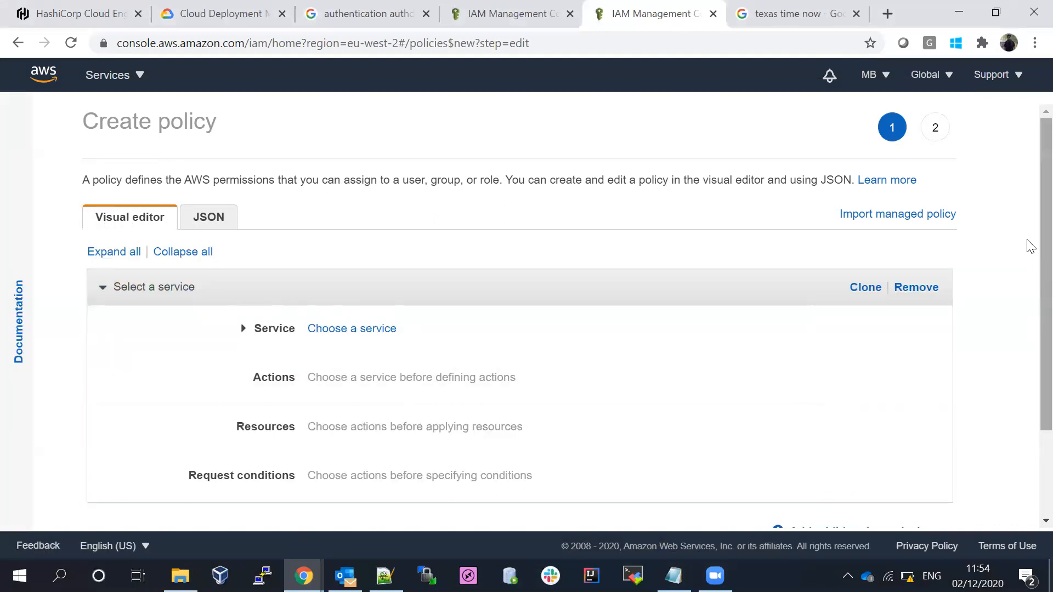
Choose S3 as the policy's service and allow all S3 actions (s3:*)
{"action": "scroll", "coordinate": [1028, 244], "scroll_direction": "down", "scroll_amount": 3}
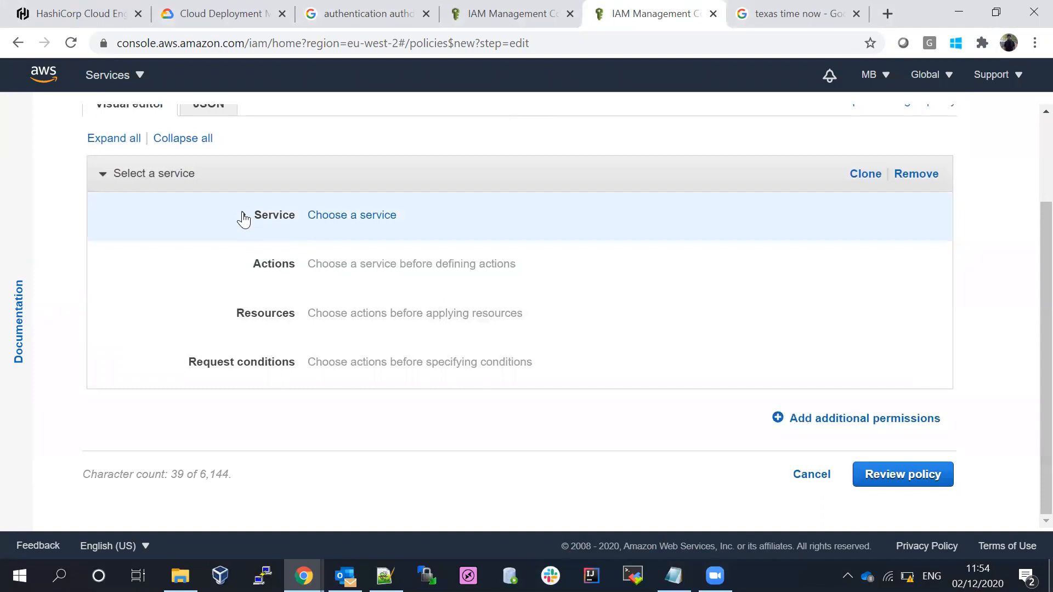
{"action": "left_click", "coordinate": [243, 217]}
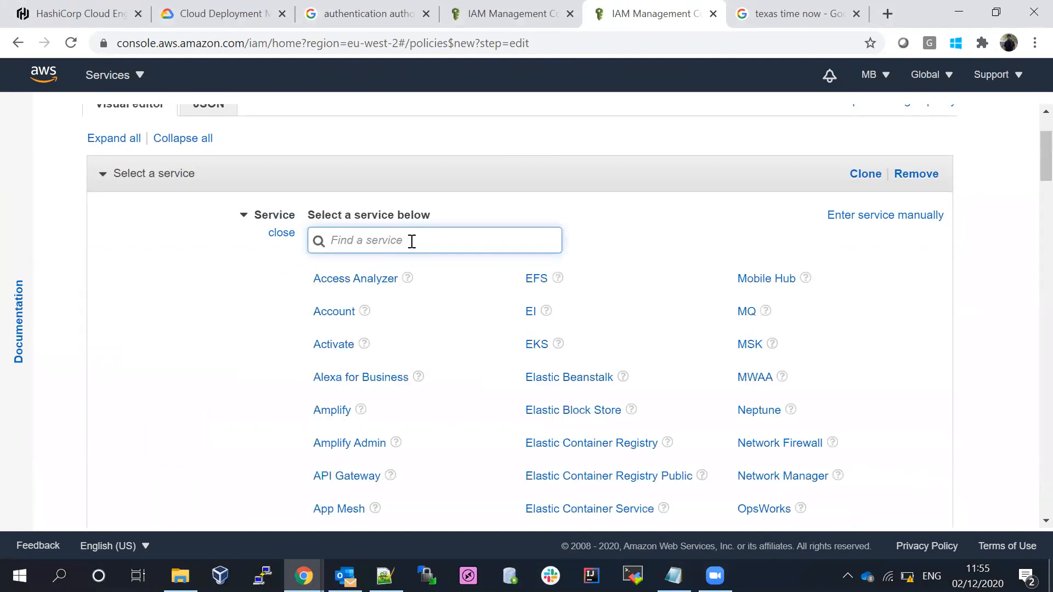
{"action": "type", "text": "s3"}
{"action": "left_click", "coordinate": [330, 280]}
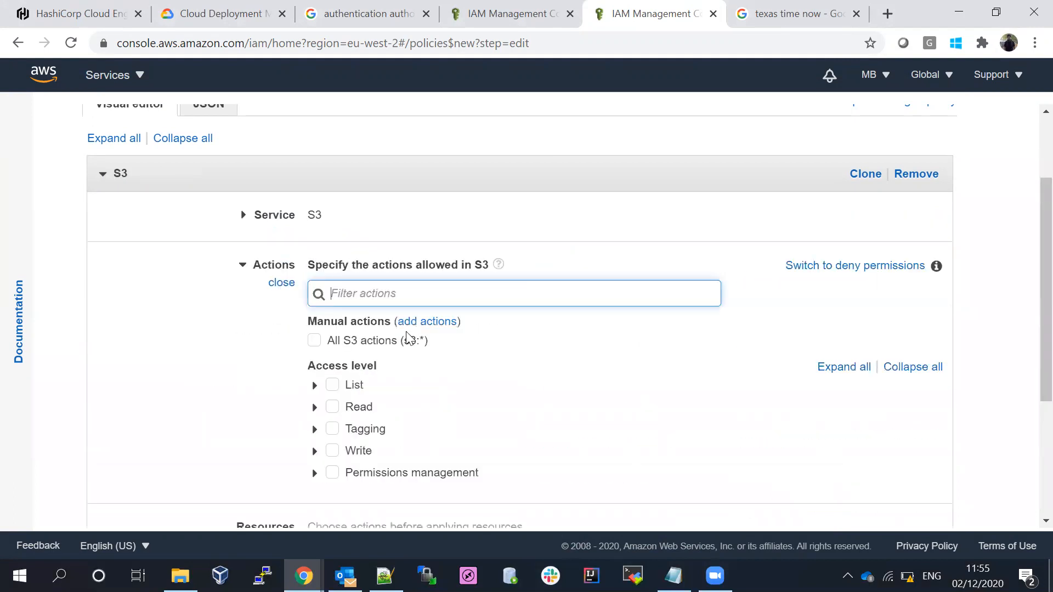
{"action": "left_click", "coordinate": [315, 340]}
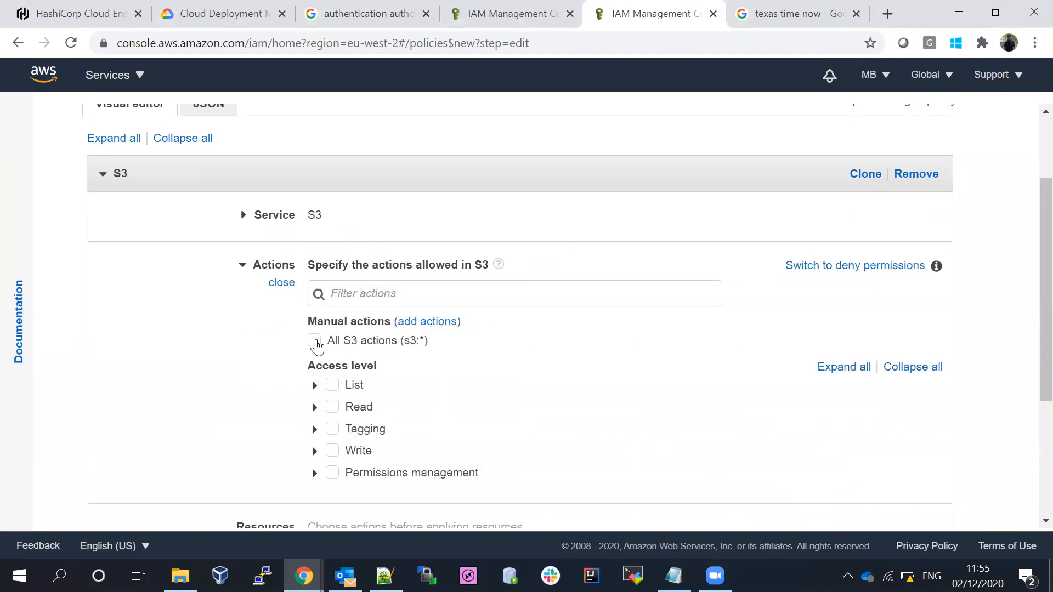
Apply the S3 policy to all resources
{"action": "scroll", "coordinate": [1028, 242], "scroll_direction": "down", "scroll_amount": 6}
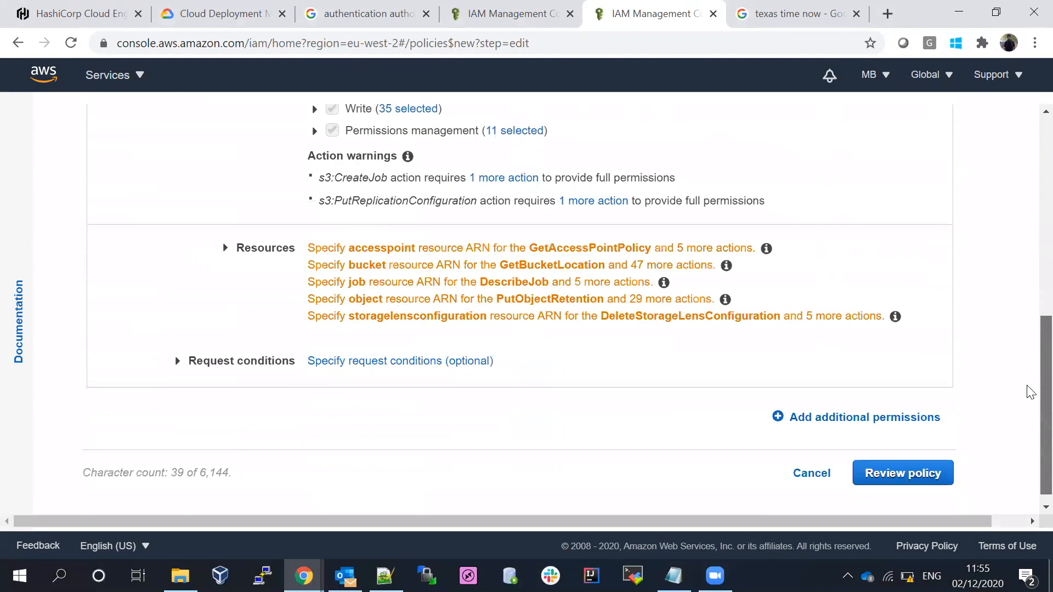
{"action": "scroll", "coordinate": [1028, 394], "scroll_direction": "down", "scroll_amount": 1}
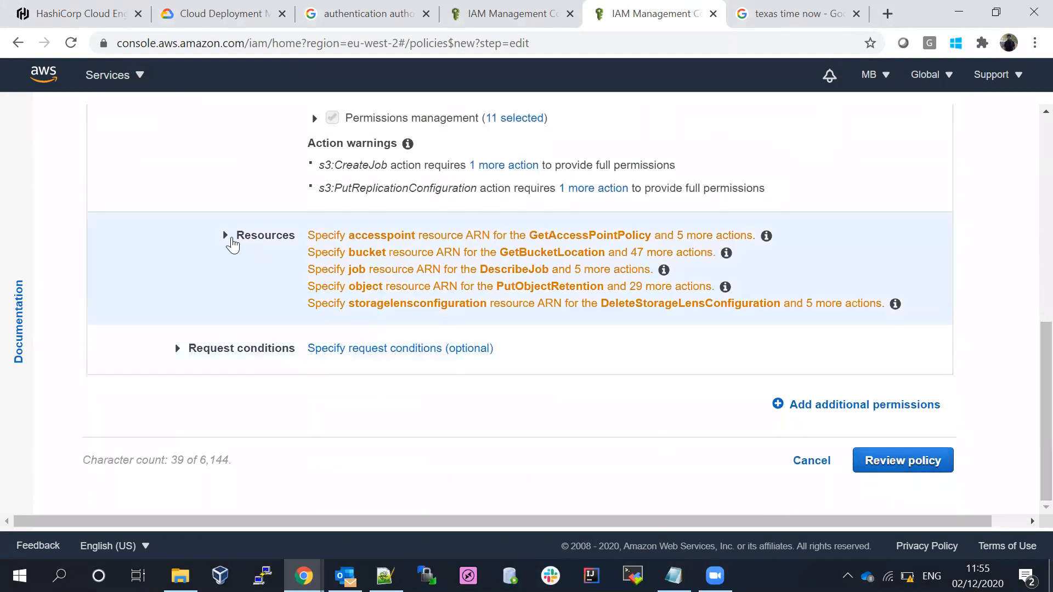
{"action": "left_click", "coordinate": [225, 236]}
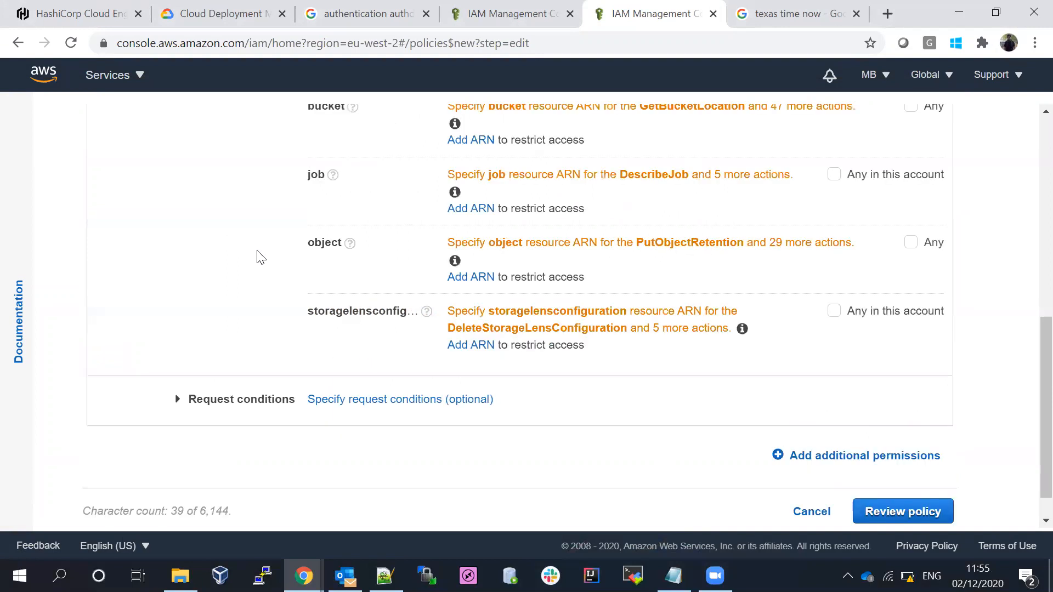
{"action": "scroll", "coordinate": [1027, 423], "scroll_direction": "down", "scroll_amount": 1}
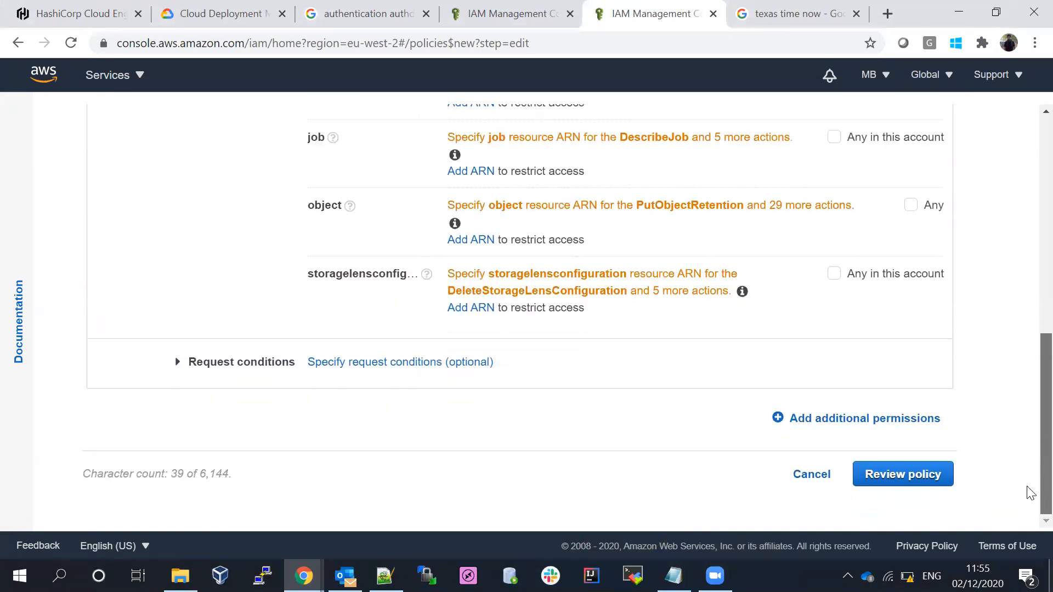
{"action": "scroll", "coordinate": [1028, 340], "scroll_direction": "up", "scroll_amount": 5}
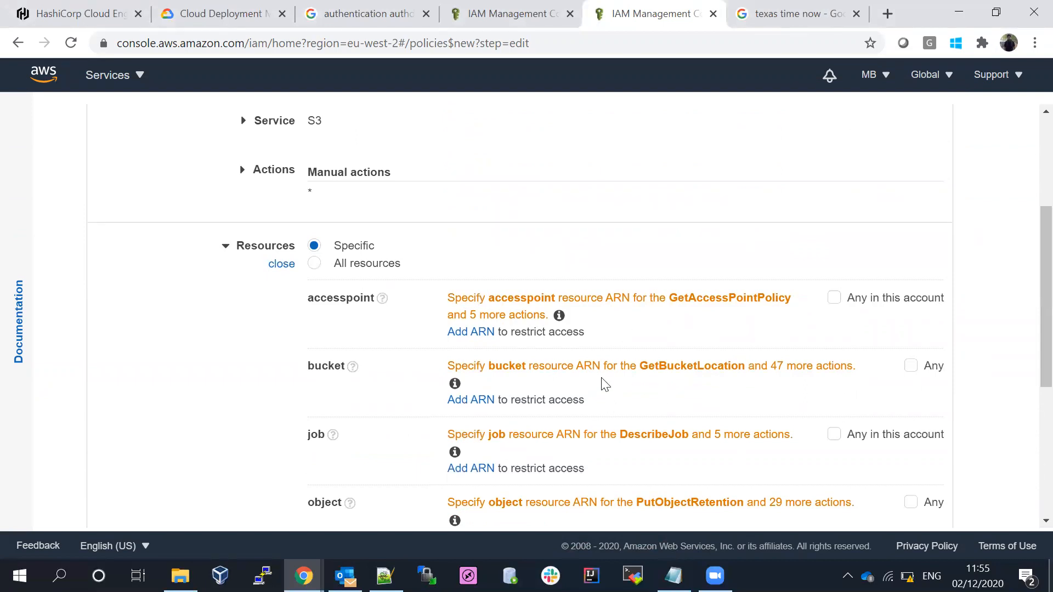
{"action": "left_click", "coordinate": [315, 265]}
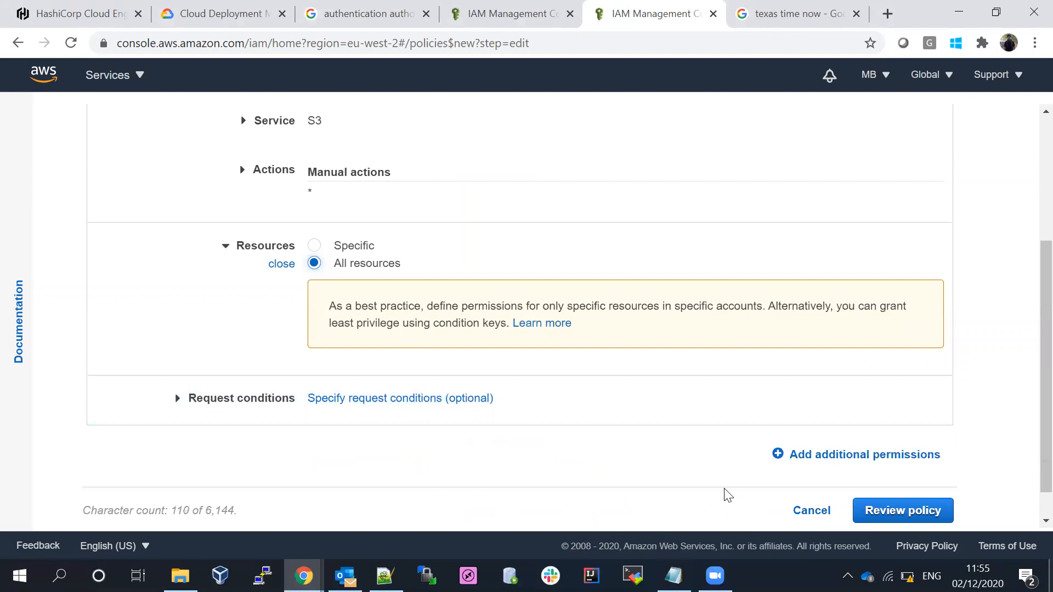
Review the policy, enter s3-full-test as both its name and description, and create it
{"action": "left_click", "coordinate": [878, 510]}
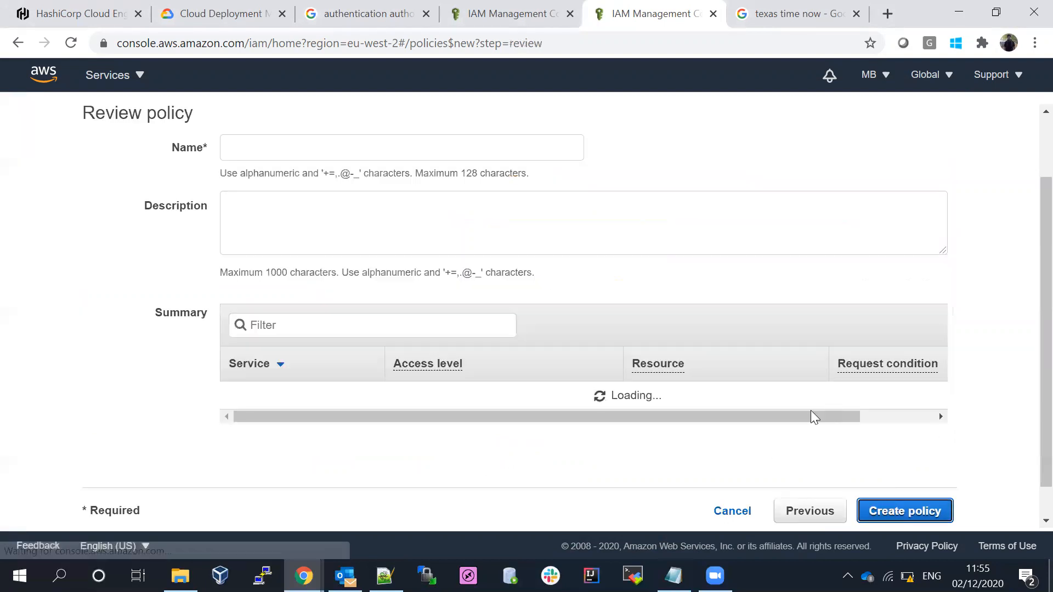
{"action": "scroll", "coordinate": [290, 141], "scroll_direction": "down", "scroll_amount": 1}
{"action": "left_click", "coordinate": [278, 120]}
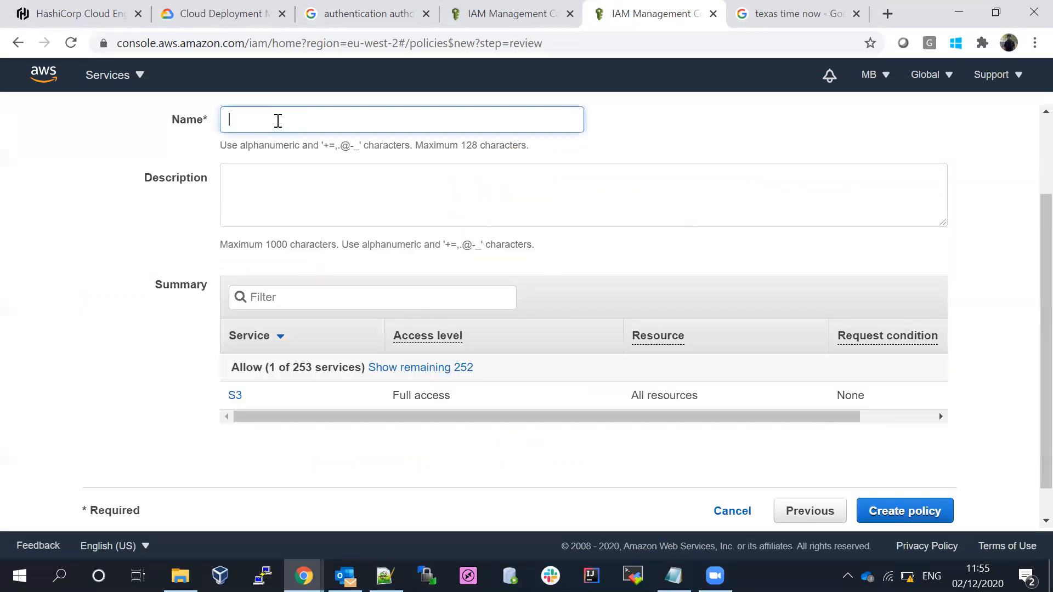
{"action": "type", "text": "s3-full-test"}
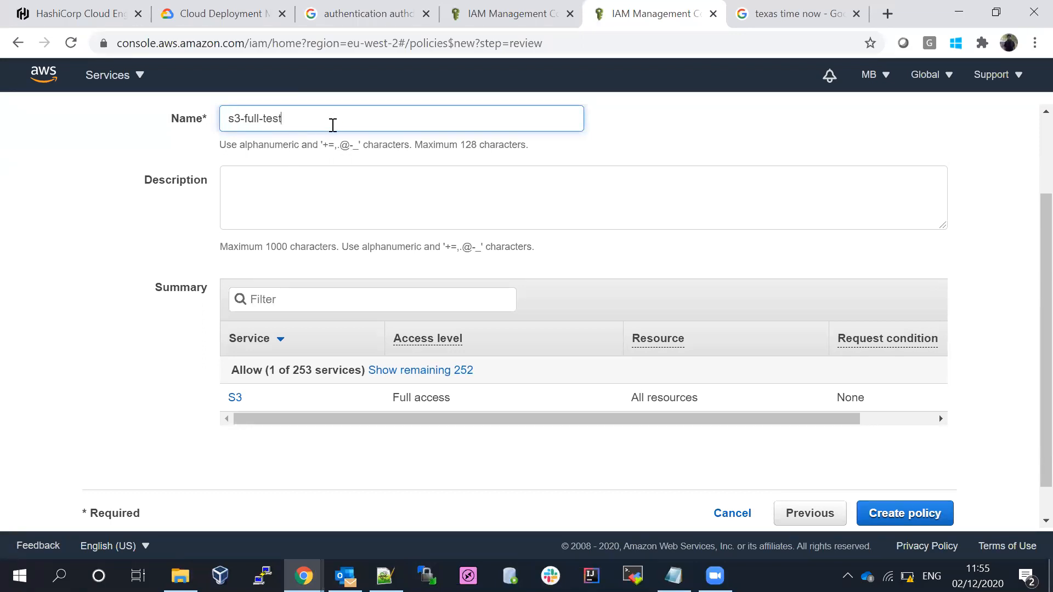
{"action": "left_click_drag", "start_coordinate": [333, 125], "coordinate": [173, 125]}
{"action": "key", "text": "ctrl+c"}
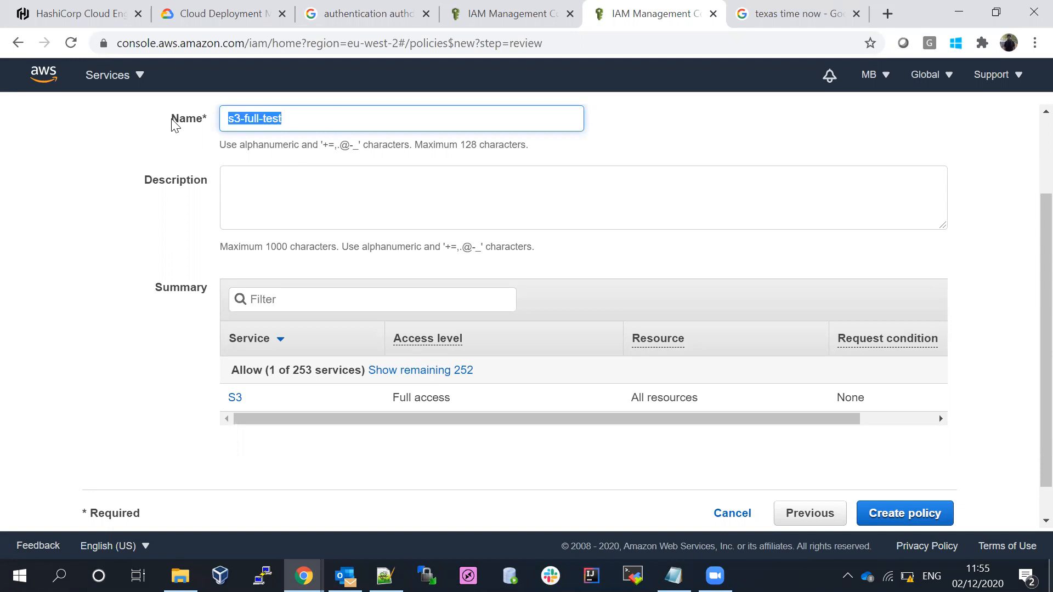
{"action": "left_click", "coordinate": [241, 211]}
{"action": "key", "text": "ctrl+v"}
{"action": "left_click", "coordinate": [922, 511]}
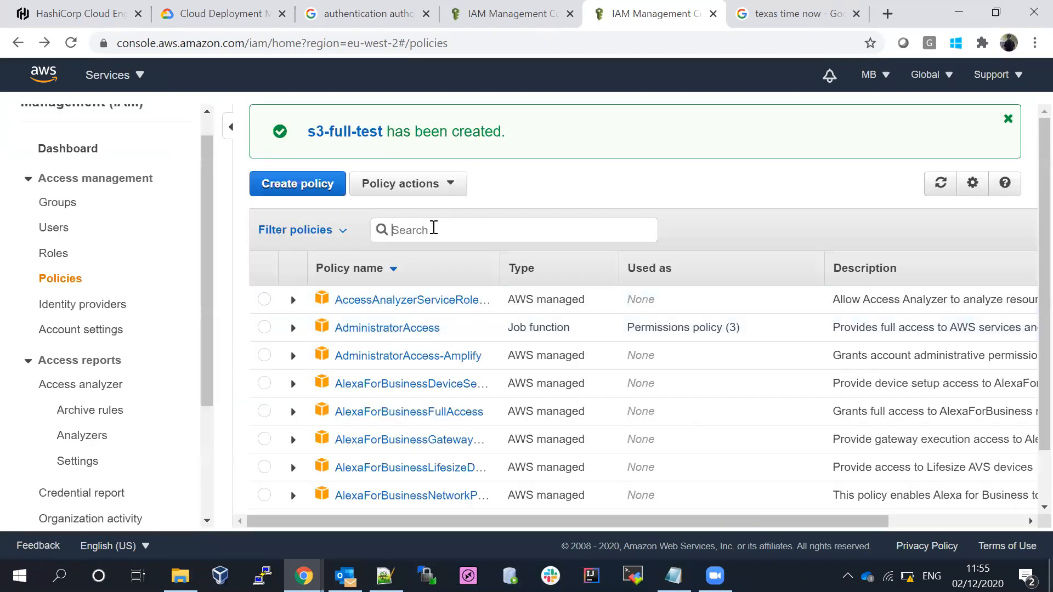
Find the s3-full-test policy in the policy list and attach it to the IAM user named user
{"action": "key", "text": "ctrl+v"}
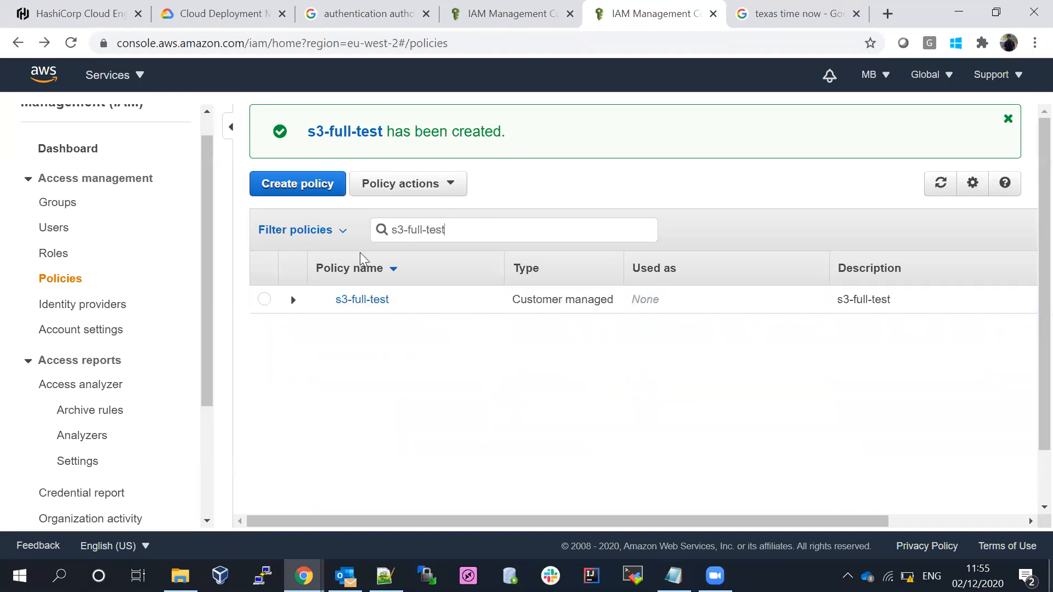
{"action": "left_click", "coordinate": [264, 300]}
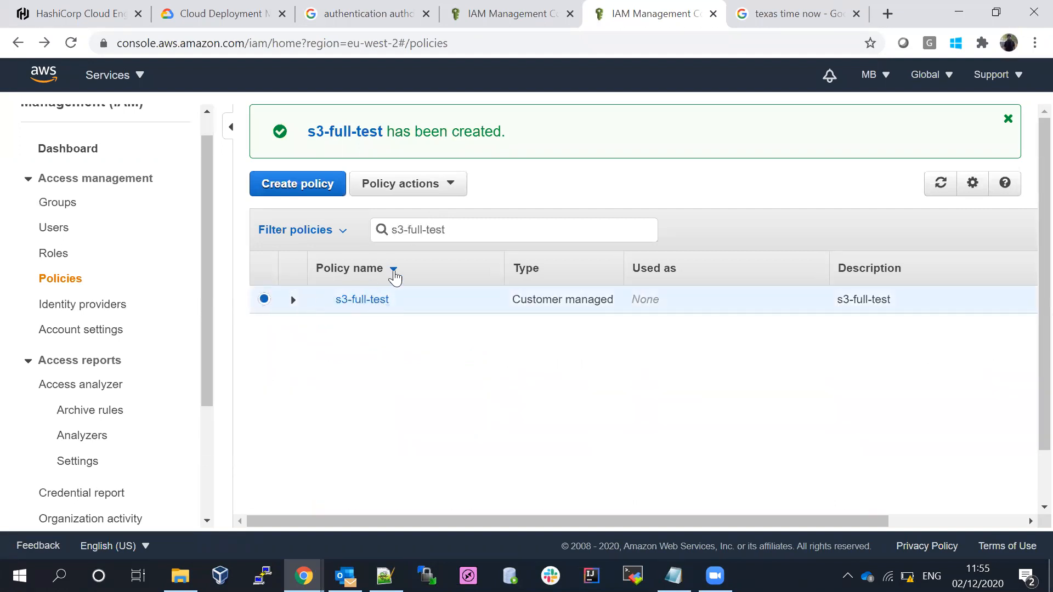
{"action": "left_click", "coordinate": [420, 186]}
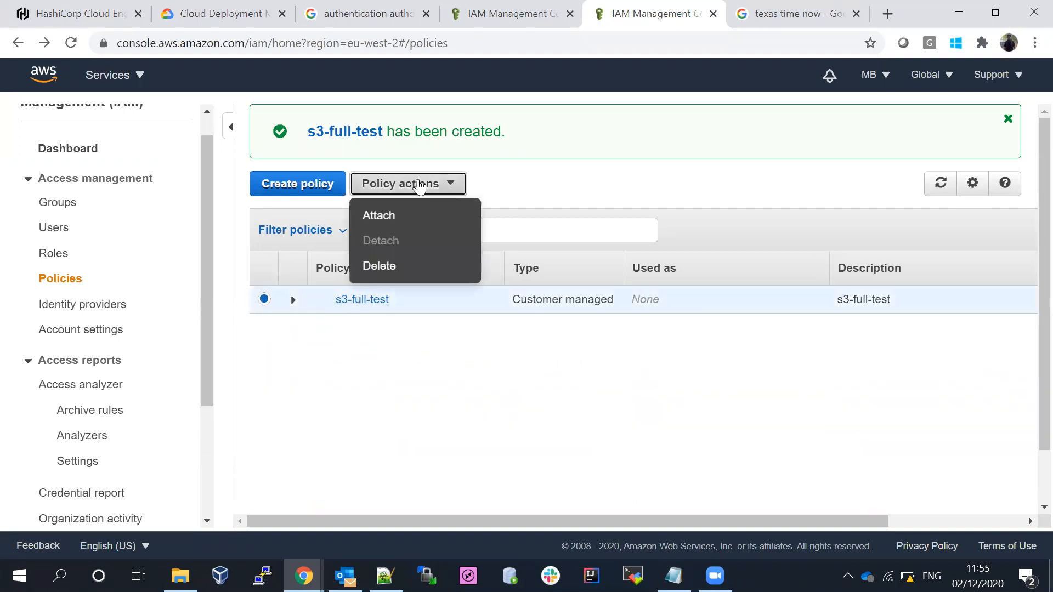
{"action": "left_click", "coordinate": [388, 220]}
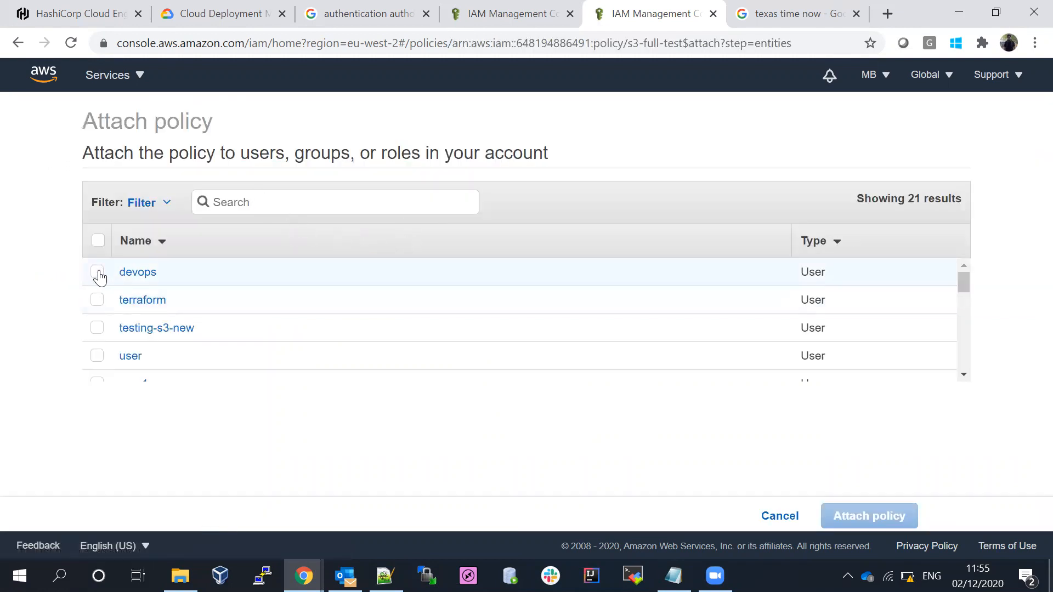
{"action": "left_click", "coordinate": [97, 357]}
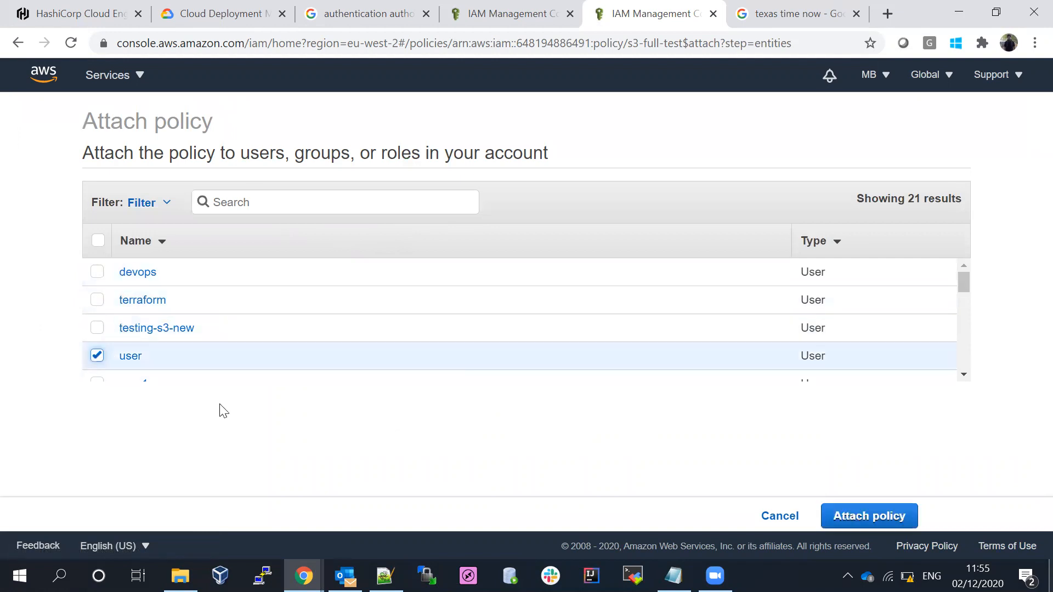
{"action": "left_click", "coordinate": [862, 517]}
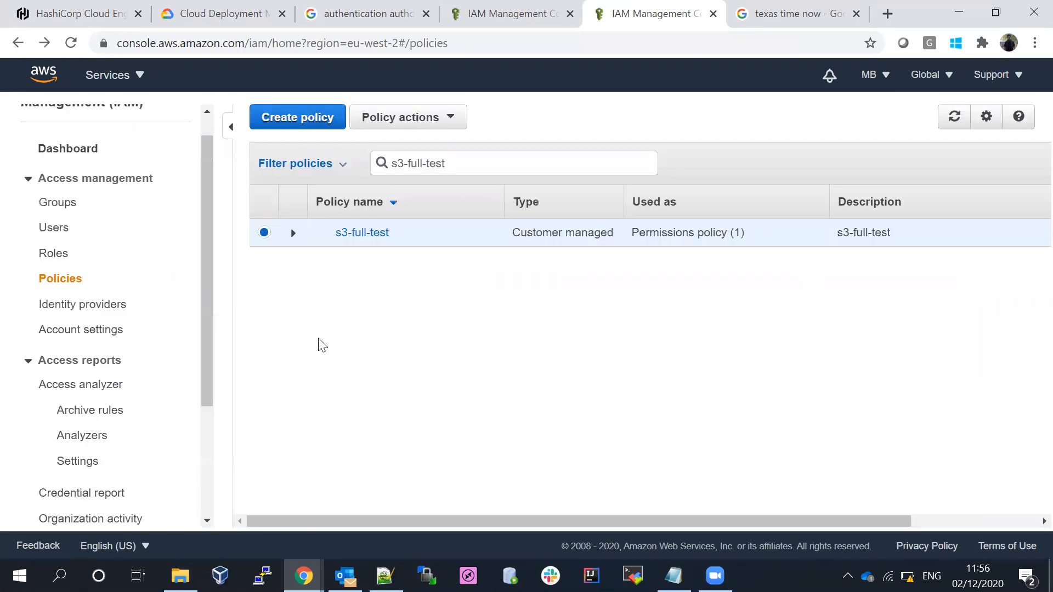
Open the IAM user named user and view its directly attached and group-inherited permission policies
{"action": "left_click", "coordinate": [52, 228]}
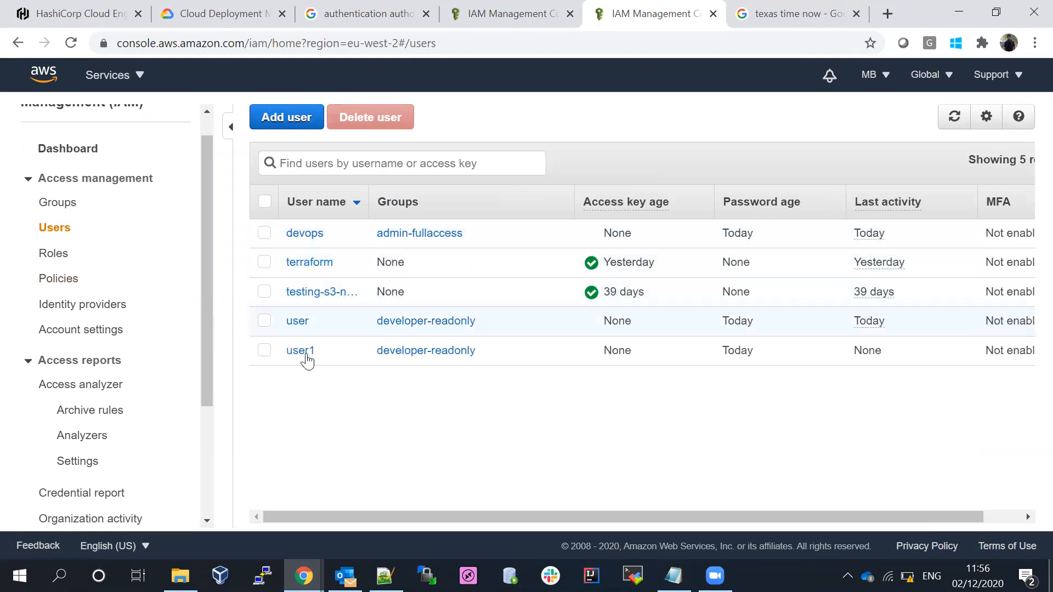
{"action": "left_click", "coordinate": [298, 325]}
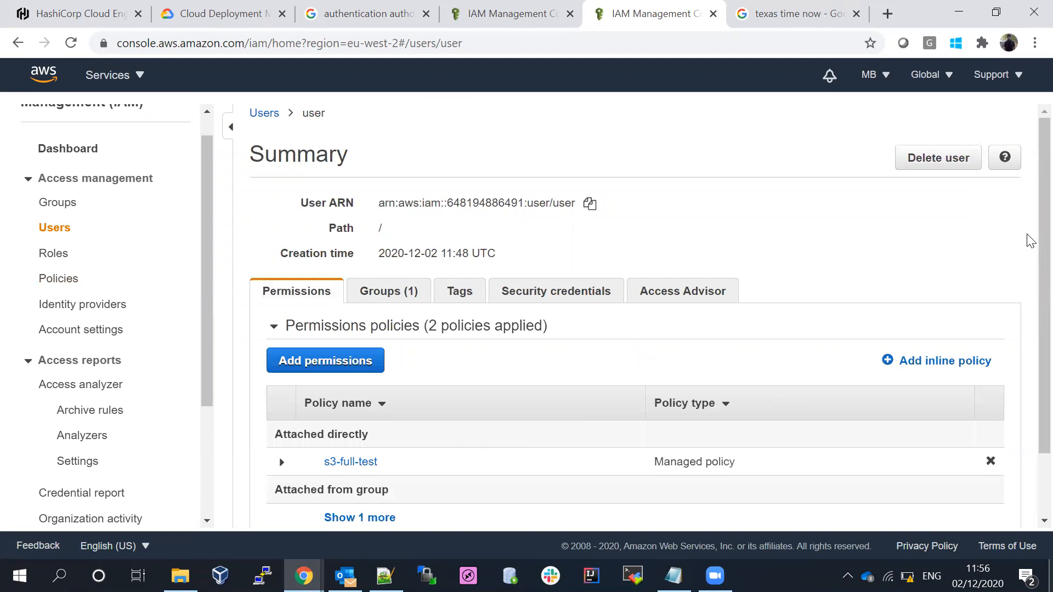
{"action": "left_click_drag", "start_coordinate": [1027, 238], "coordinate": [931, 415]}
{"action": "left_click", "coordinate": [789, 167]}
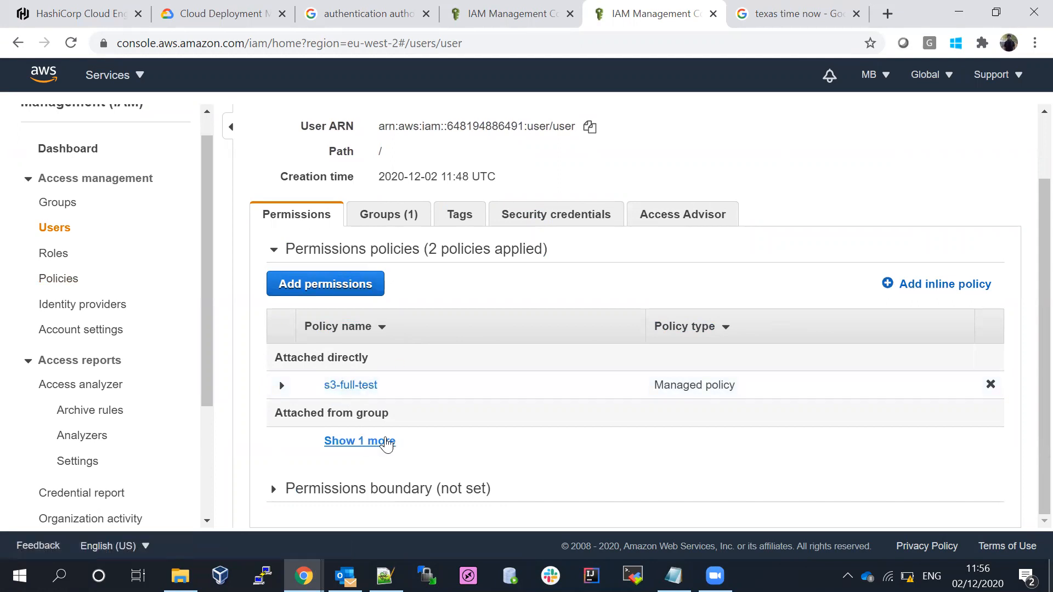
{"action": "left_click", "coordinate": [363, 446]}
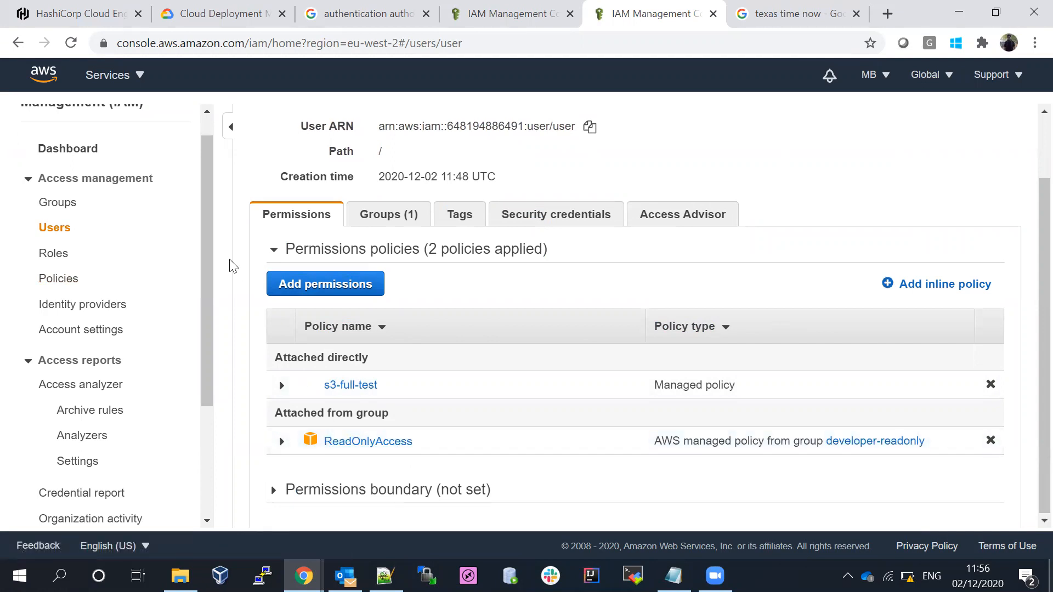
View the IAM identity providers, and open the account's security credentials page
{"action": "left_click", "coordinate": [53, 278]}
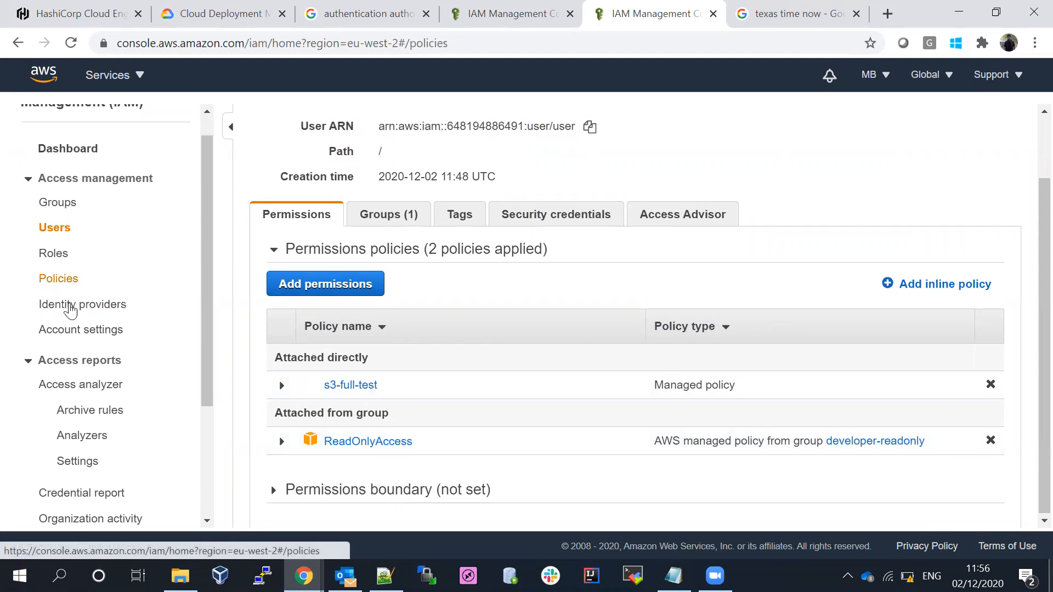
{"action": "left_click", "coordinate": [72, 306]}
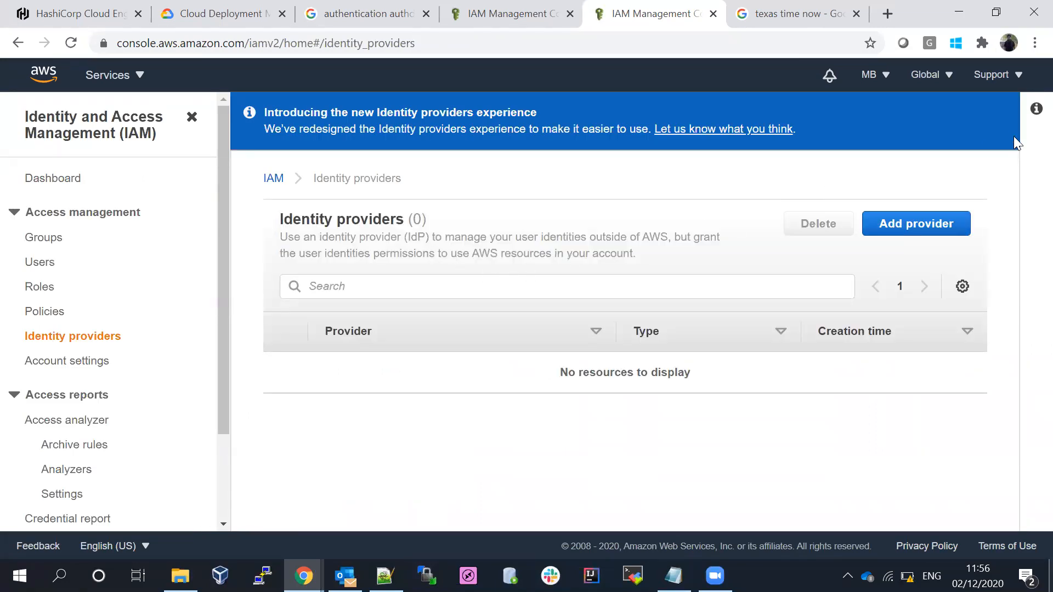
{"action": "left_click", "coordinate": [887, 75]}
{"action": "left_click", "coordinate": [942, 78]}
{"action": "left_click", "coordinate": [943, 79]}
{"action": "left_click", "coordinate": [887, 77]}
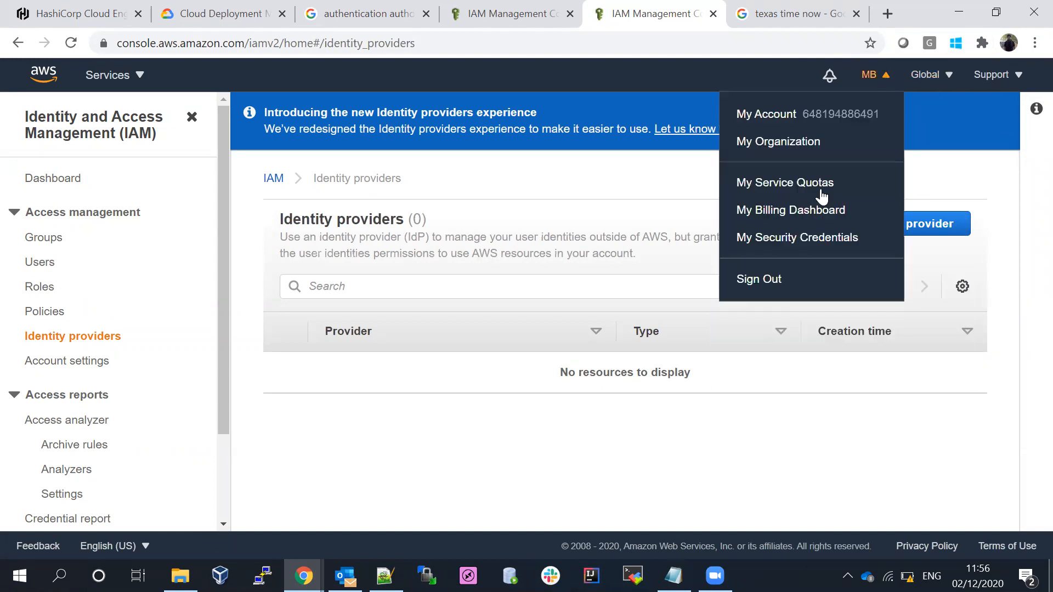
{"action": "left_click", "coordinate": [816, 238]}
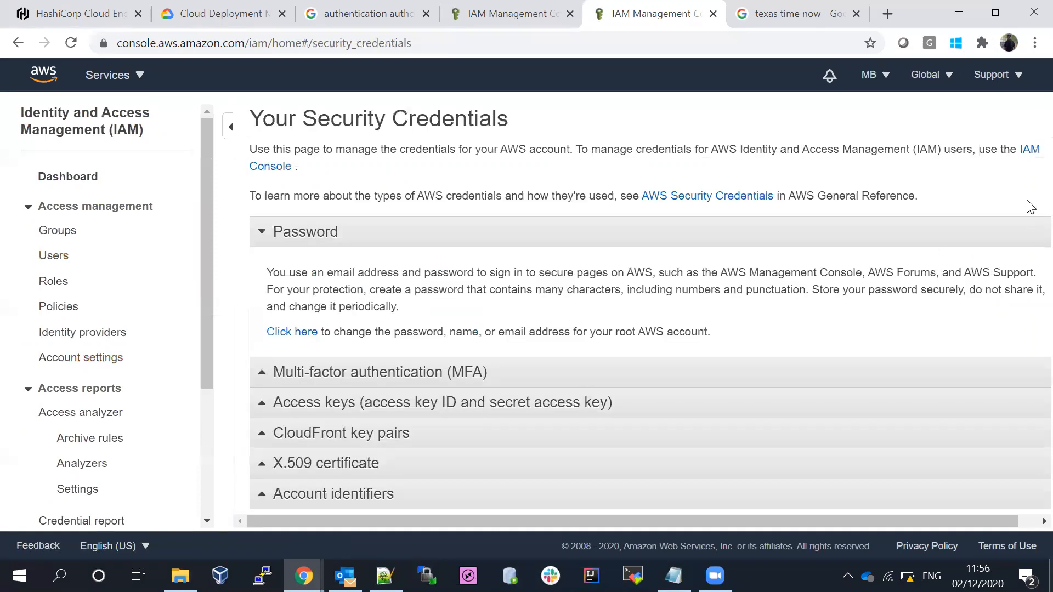
View the MFA device types offered for activation, cancel without assigning one, and show the access keys section
{"action": "left_click", "coordinate": [263, 373]}
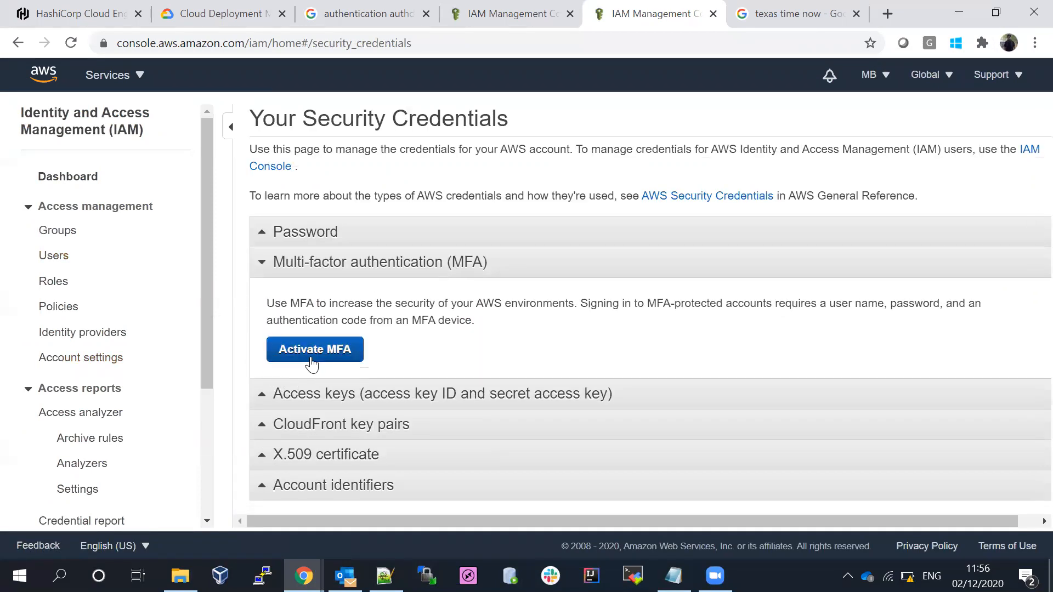
{"action": "left_click", "coordinate": [307, 354]}
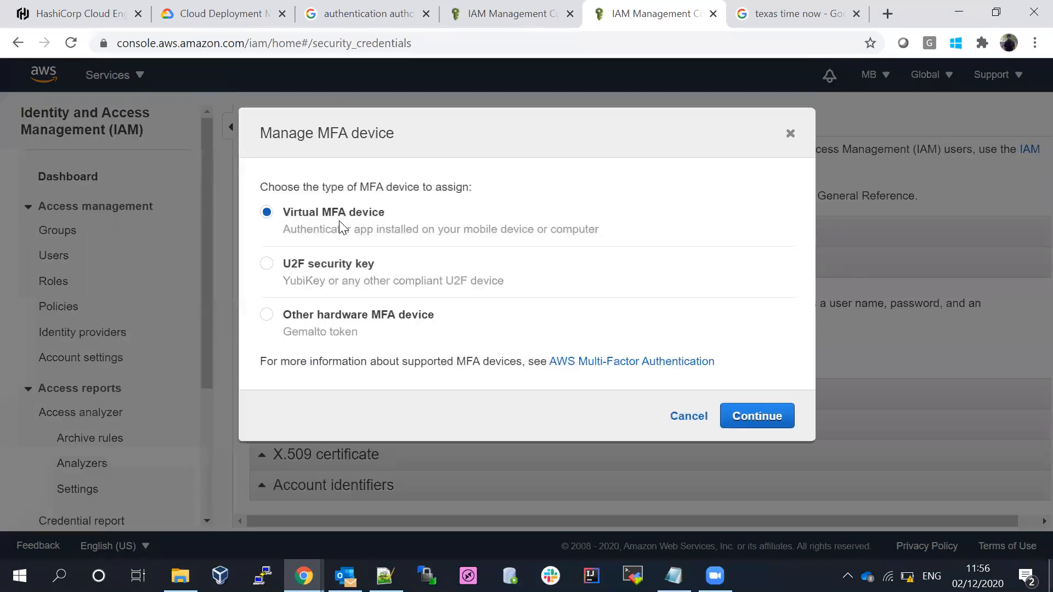
{"action": "left_click_drag", "start_coordinate": [284, 228], "coordinate": [482, 227]}
{"action": "left_click", "coordinate": [481, 228]}
{"action": "left_click", "coordinate": [689, 420]}
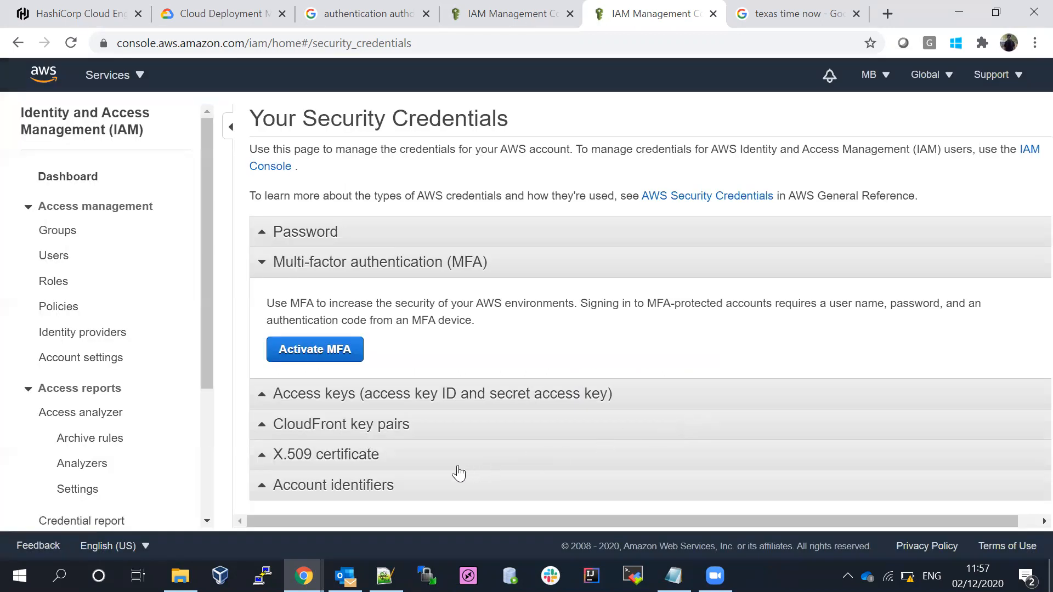
{"action": "left_click", "coordinate": [271, 400]}
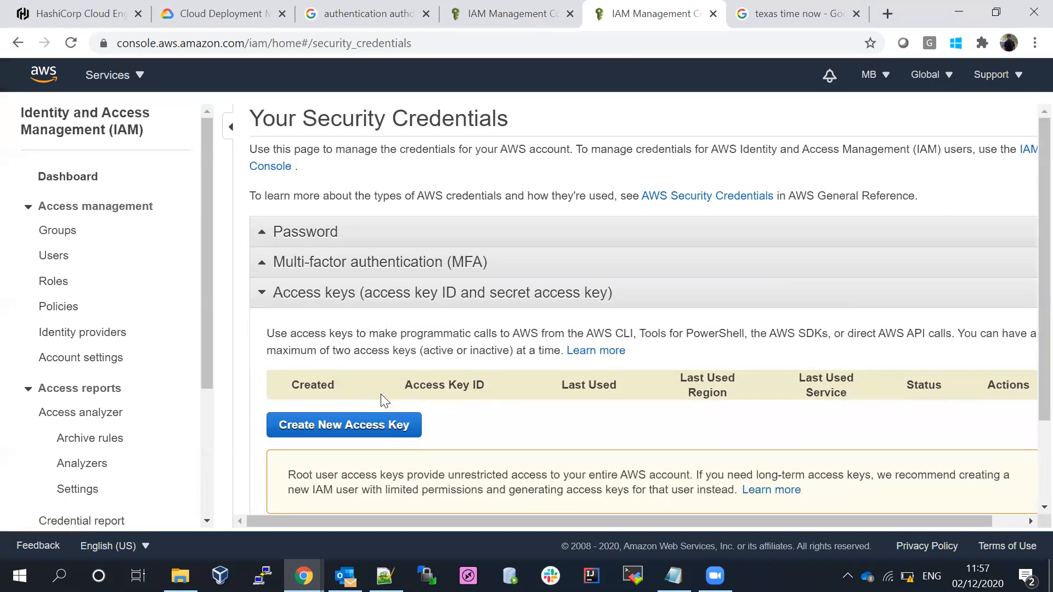